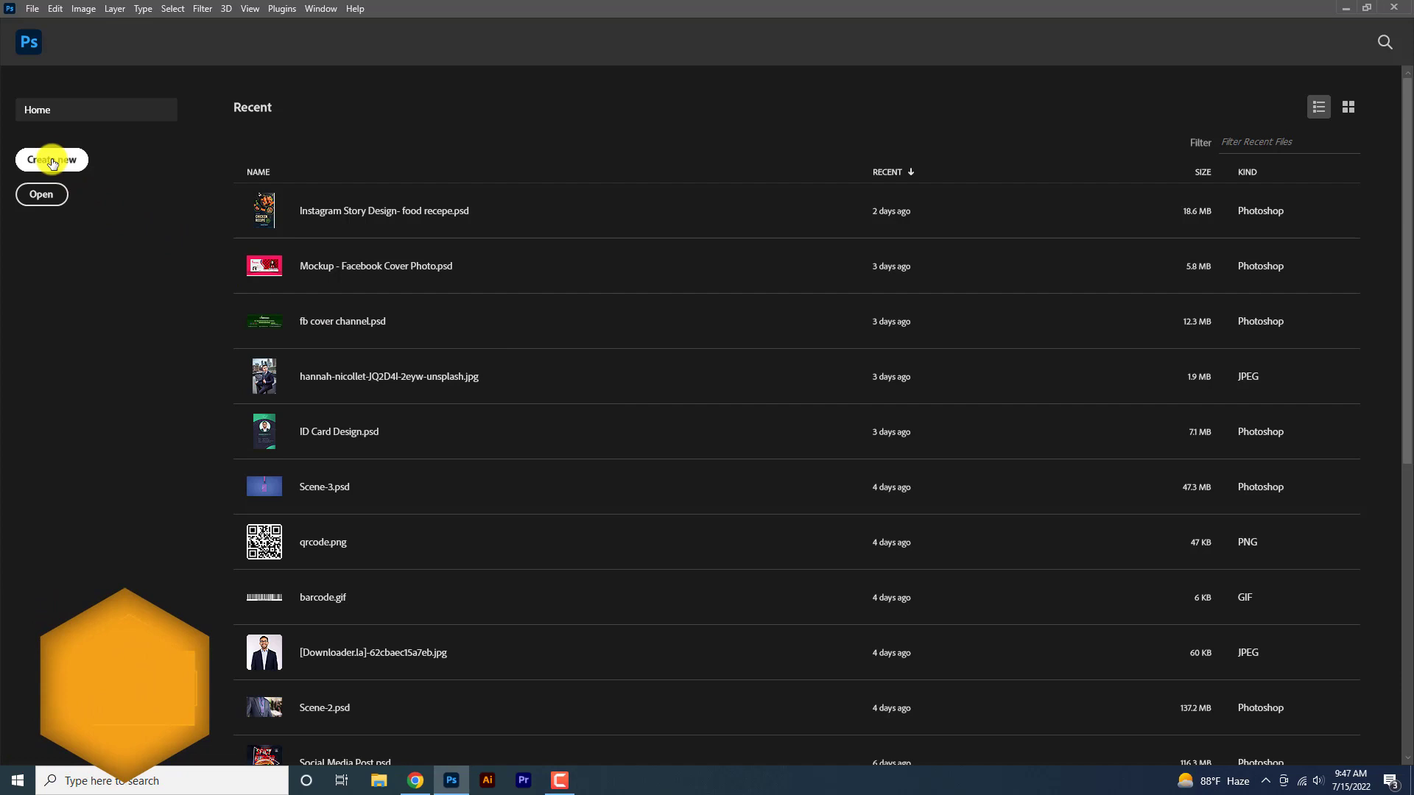
Create a new 1920×780 document named 'Product Banner'.
click(48, 157)
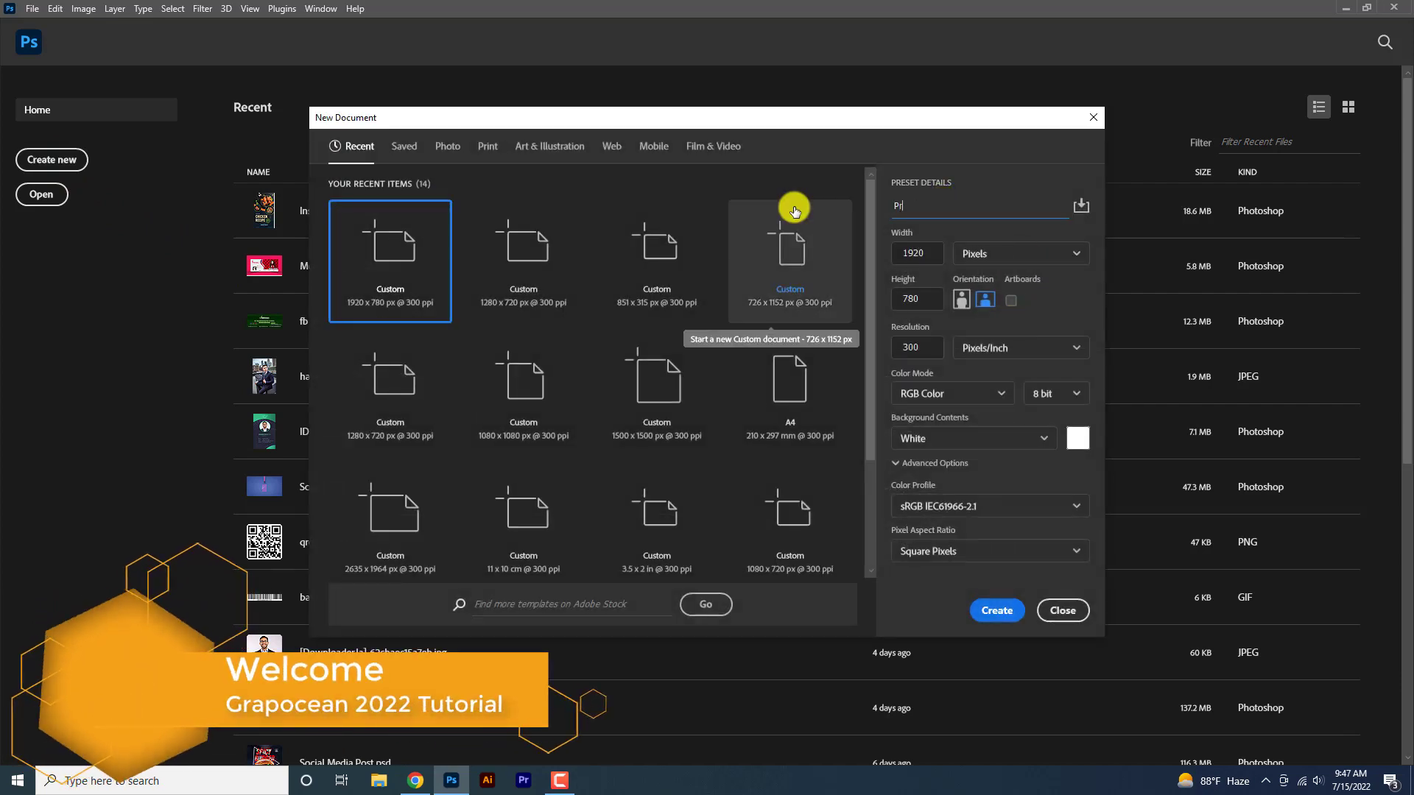
text(Product Banner)
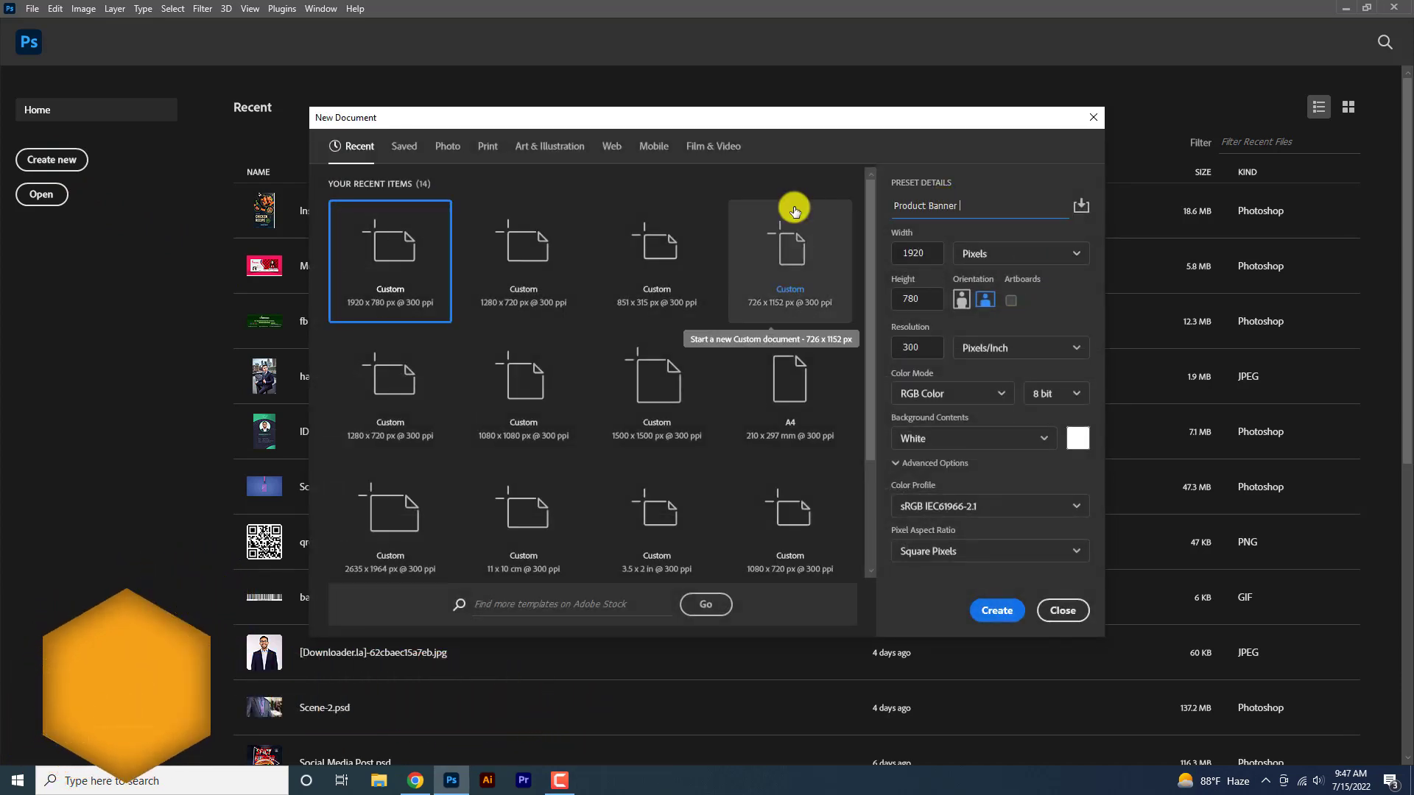
click(998, 611)
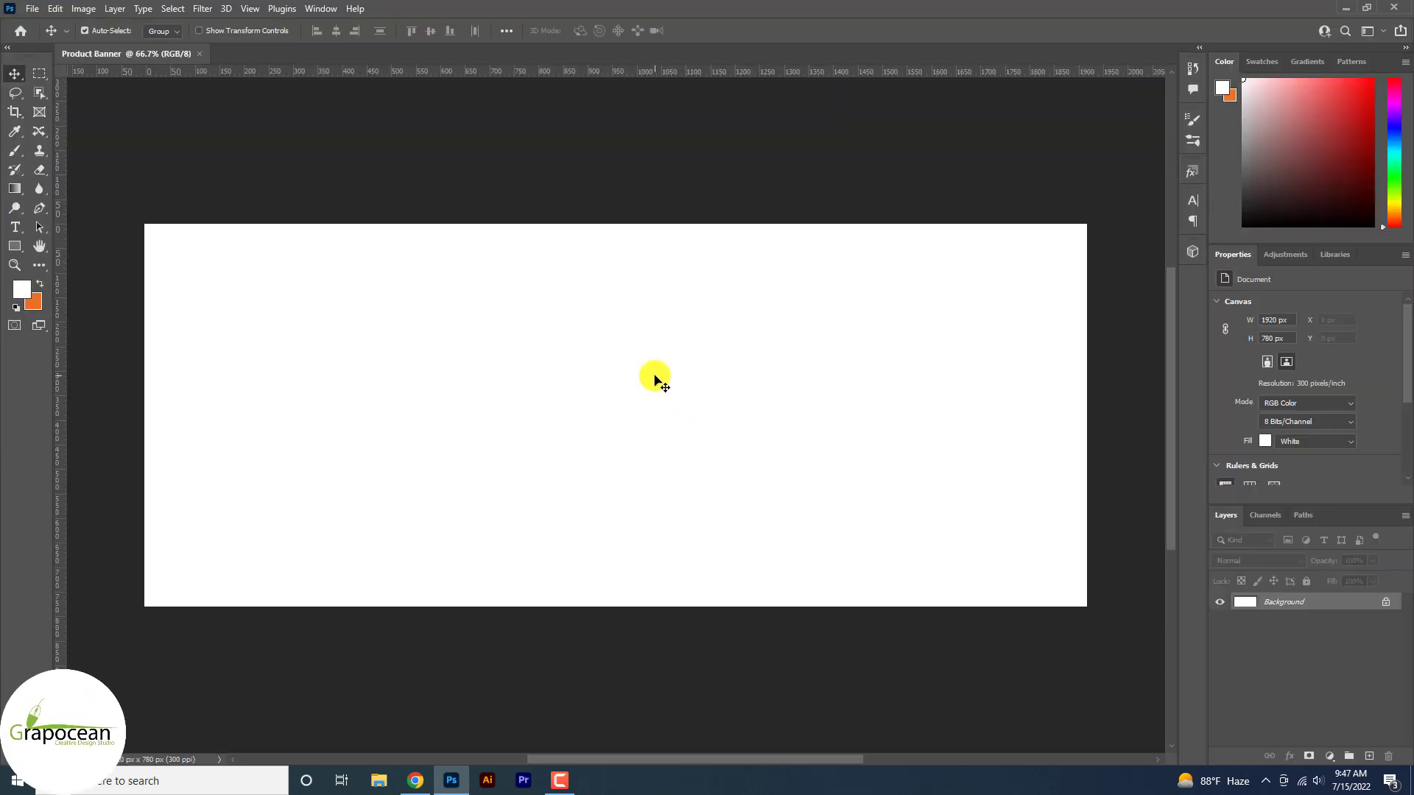
Open wat.png and drag the watch image into the Product Banner document.
click(33, 8)
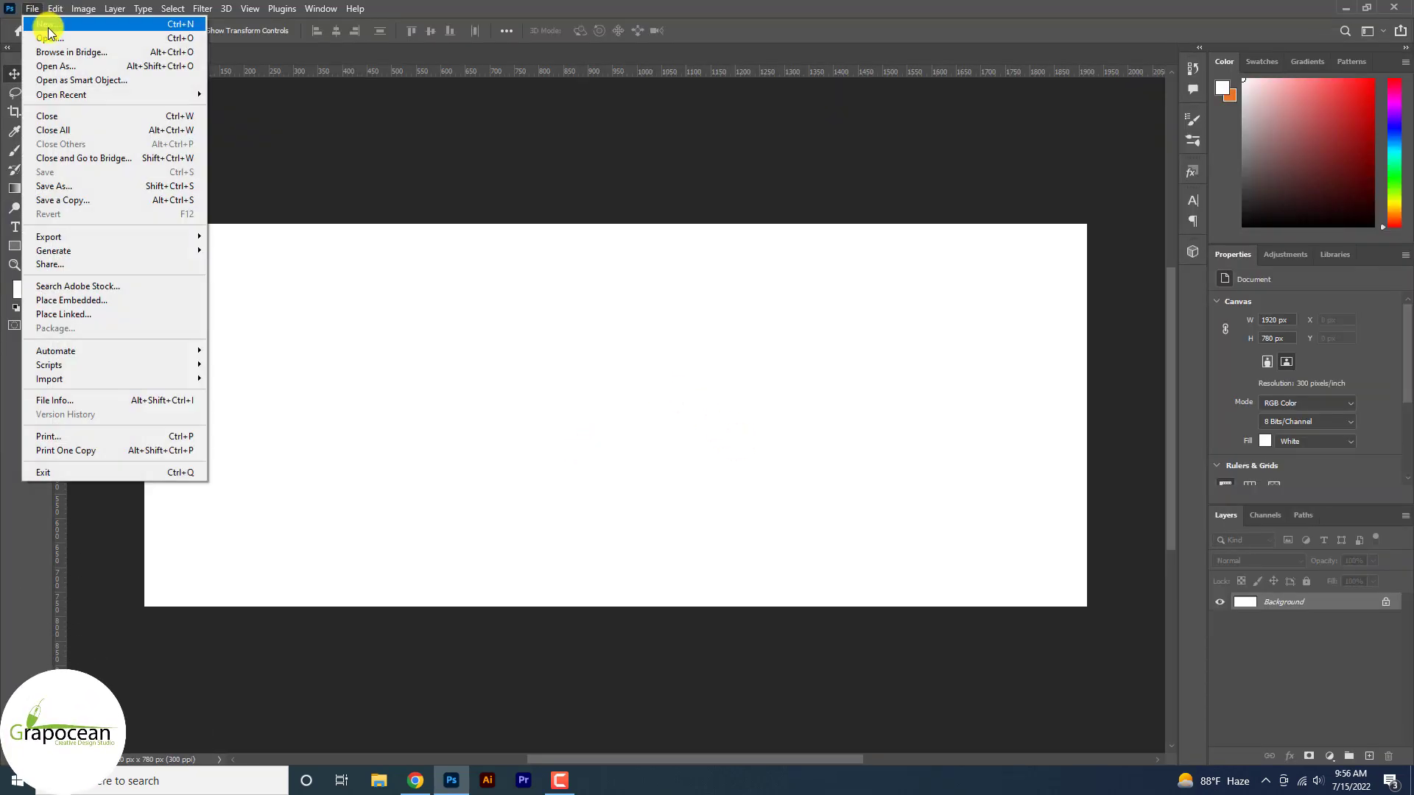
click(48, 37)
click(168, 118)
click(577, 374)
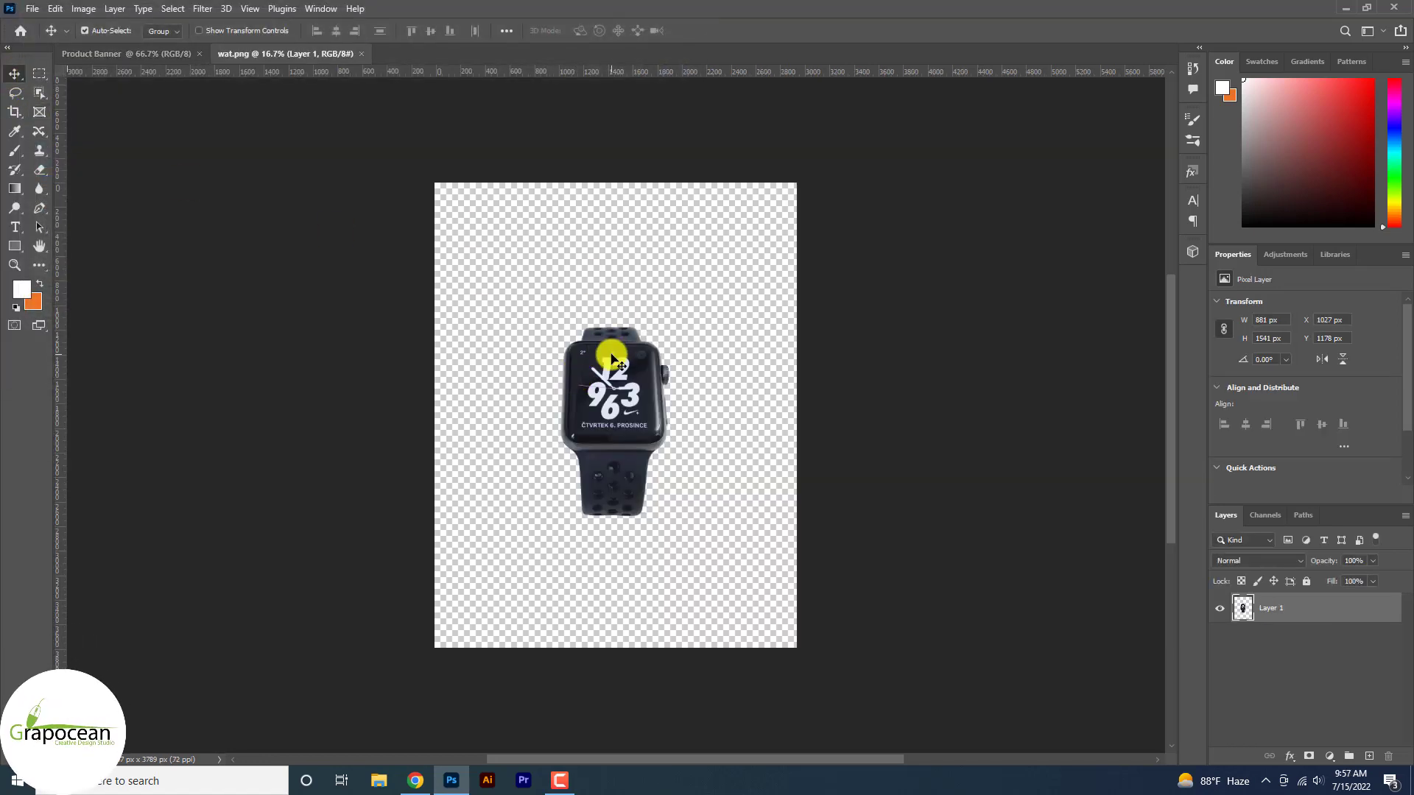
drag(621, 365, 692, 425)
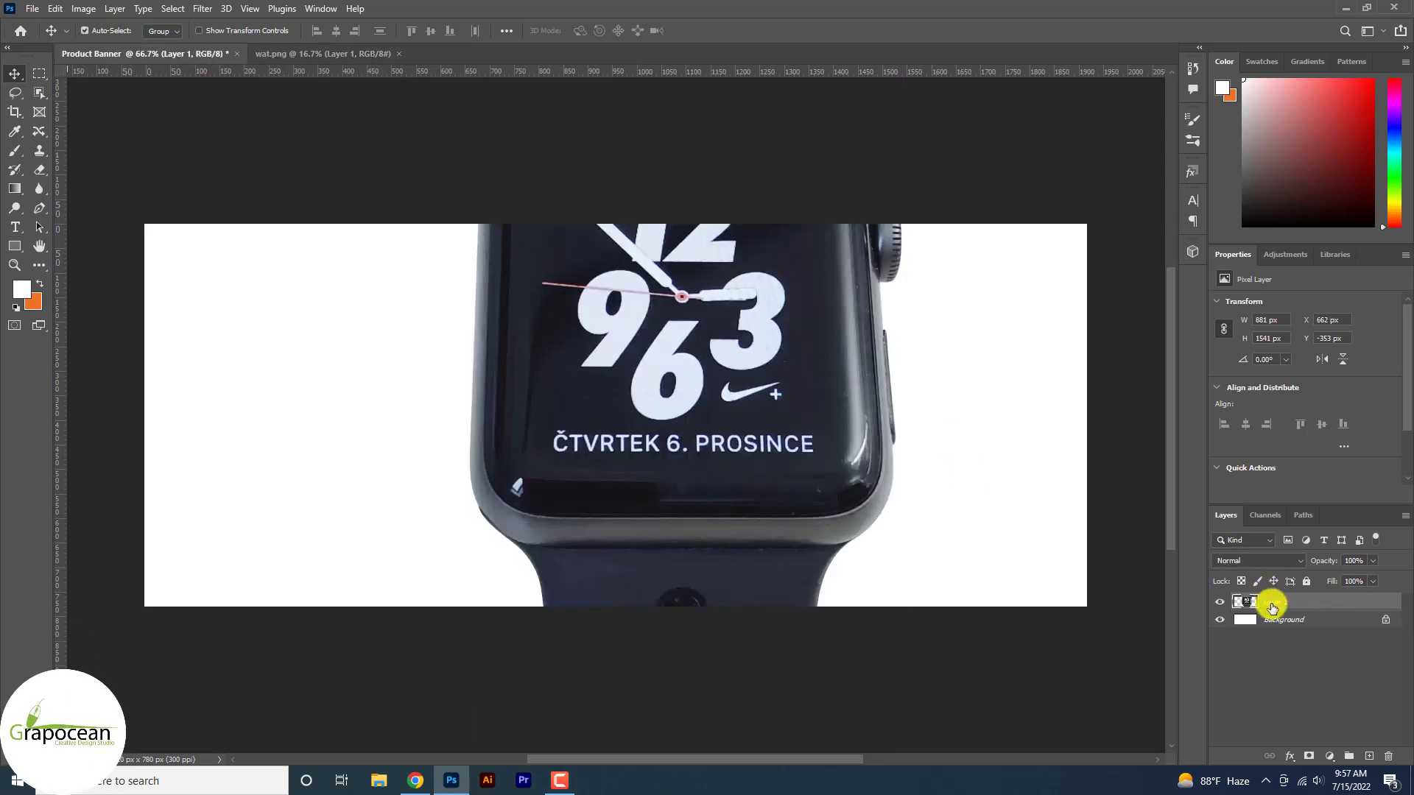
Convert the watch layer to a smart object, scale it to about 40%, and move it up-right.
right_click(1272, 606)
click(1142, 350)
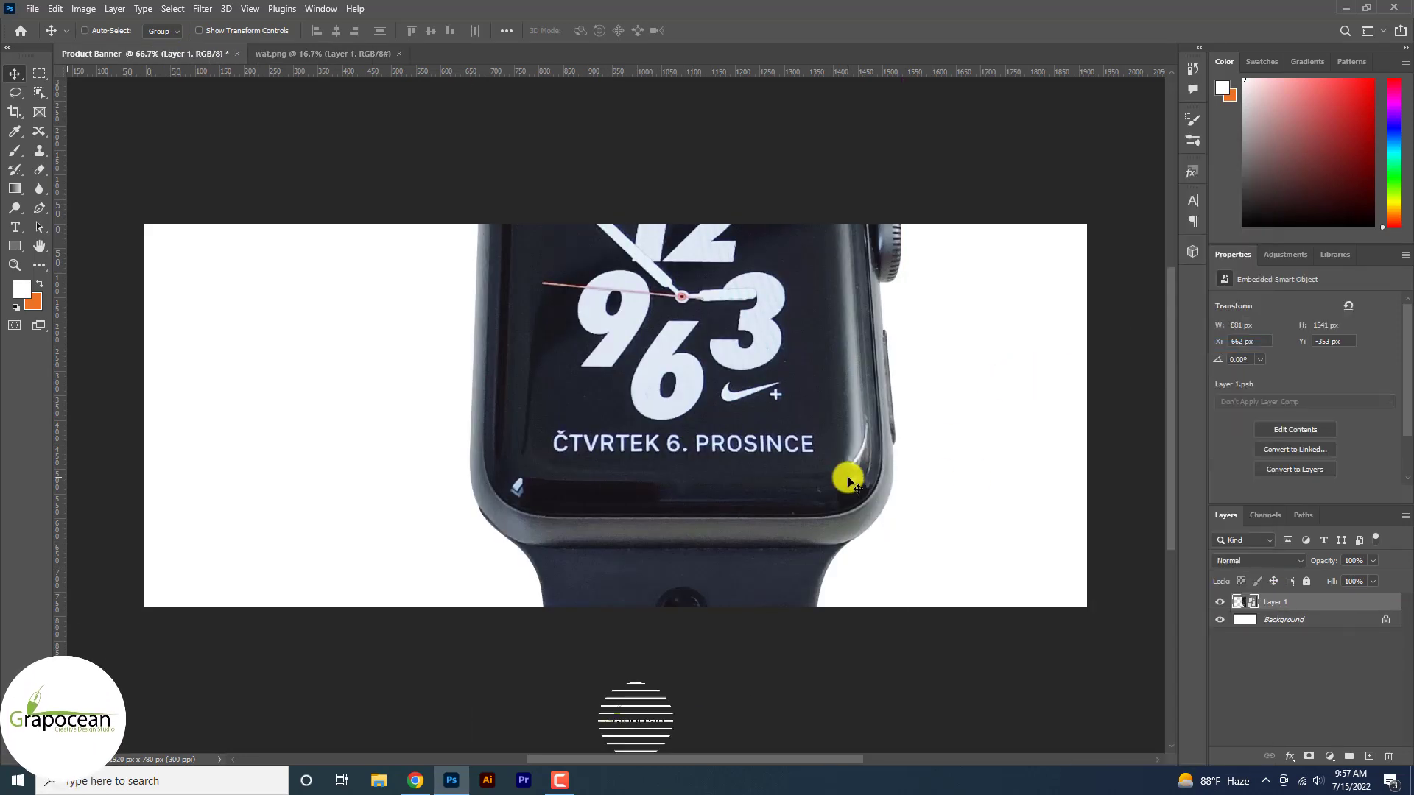
key(ctrl+t)
scroll(851, 474, down, 5)
drag(881, 246, 821, 370)
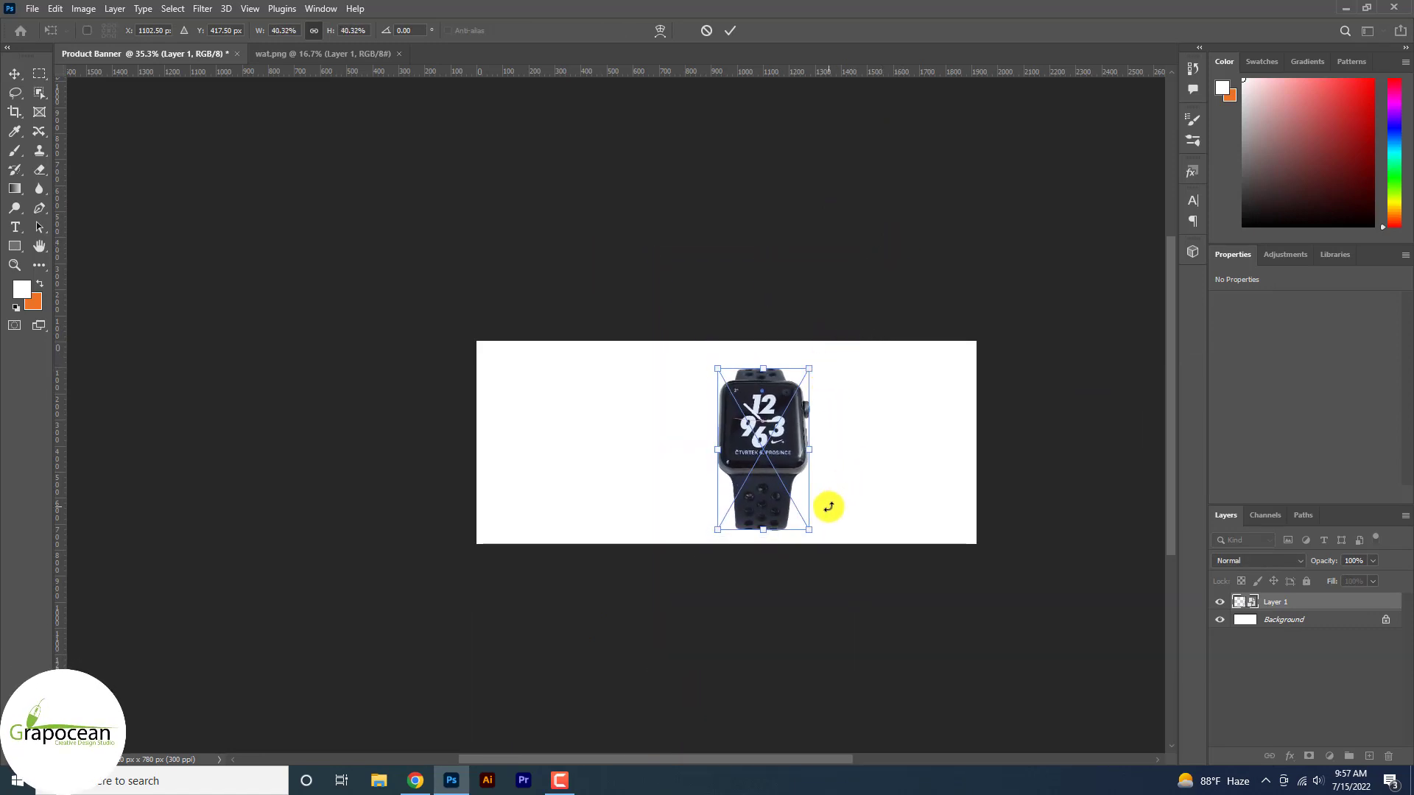
drag(777, 467, 788, 460)
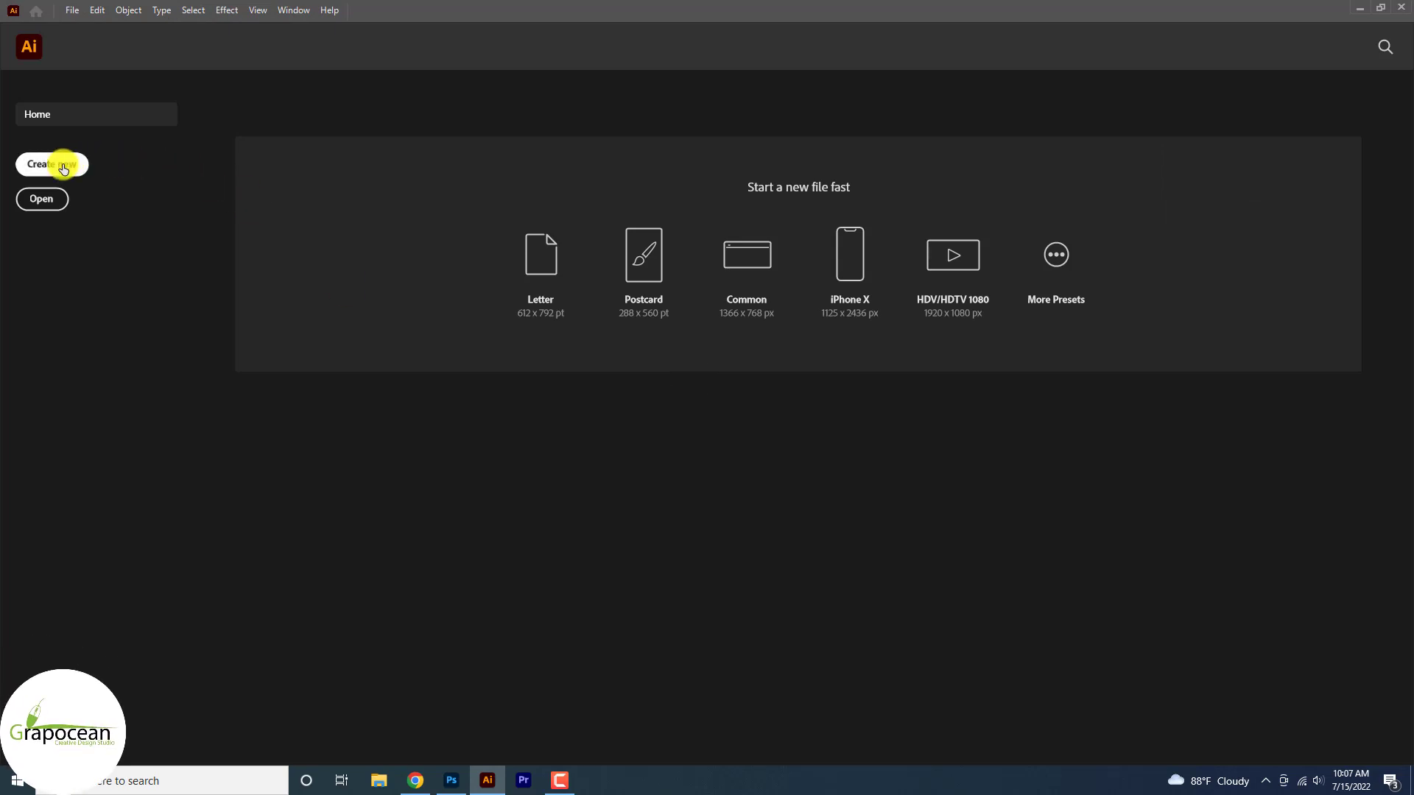
Create a new Illustrator document and pen-draw a closed curve from the artboard top past its right side.
click(62, 168)
click(998, 616)
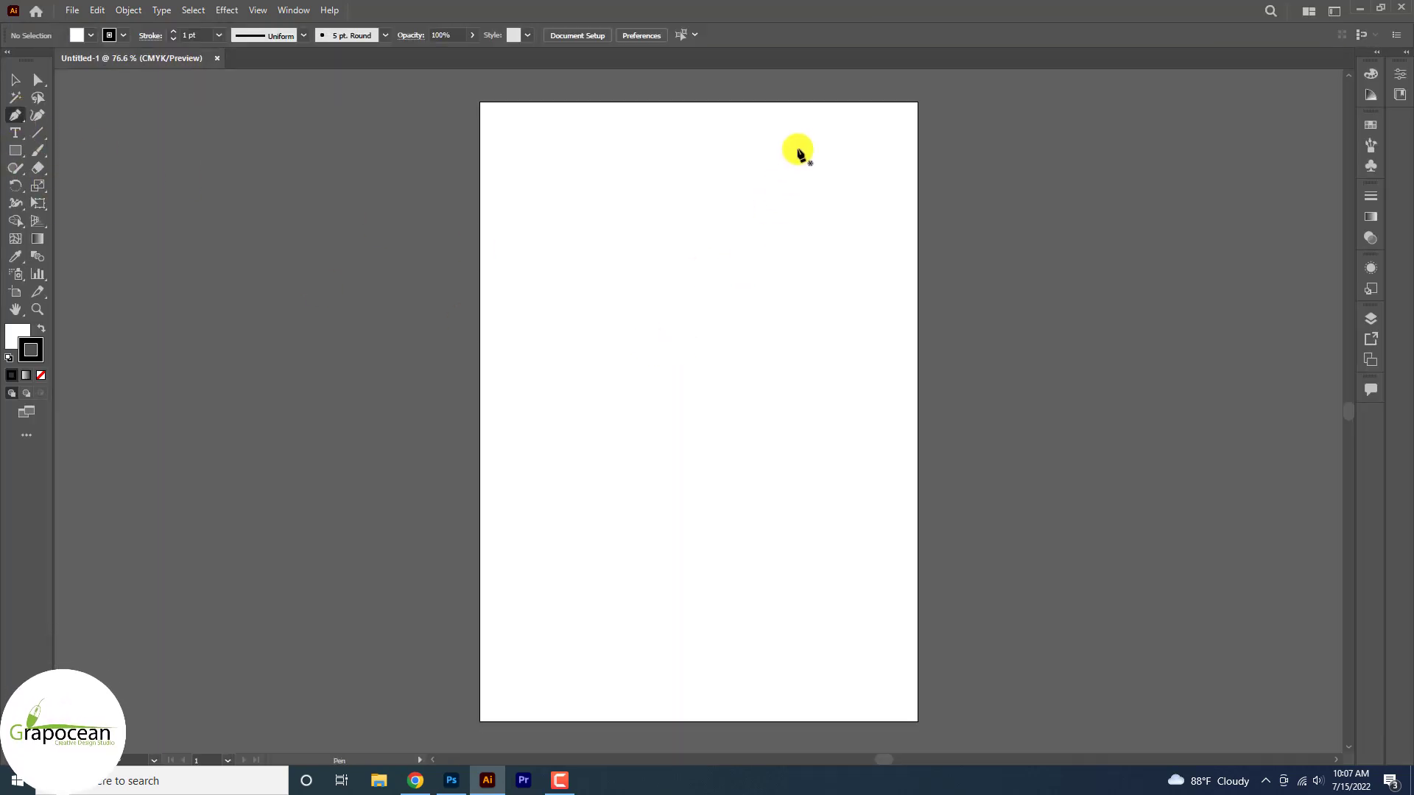
click(810, 97)
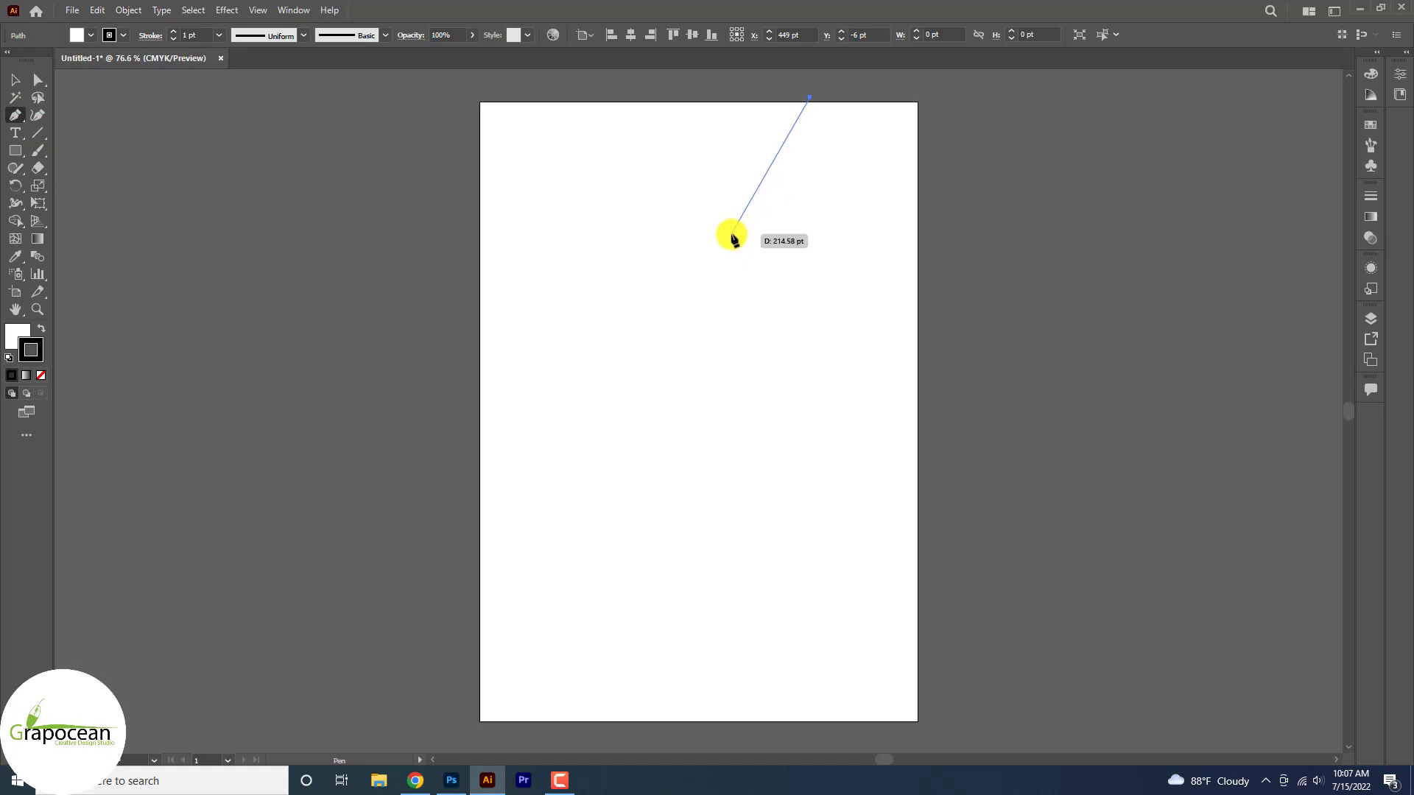
drag(703, 254, 640, 283)
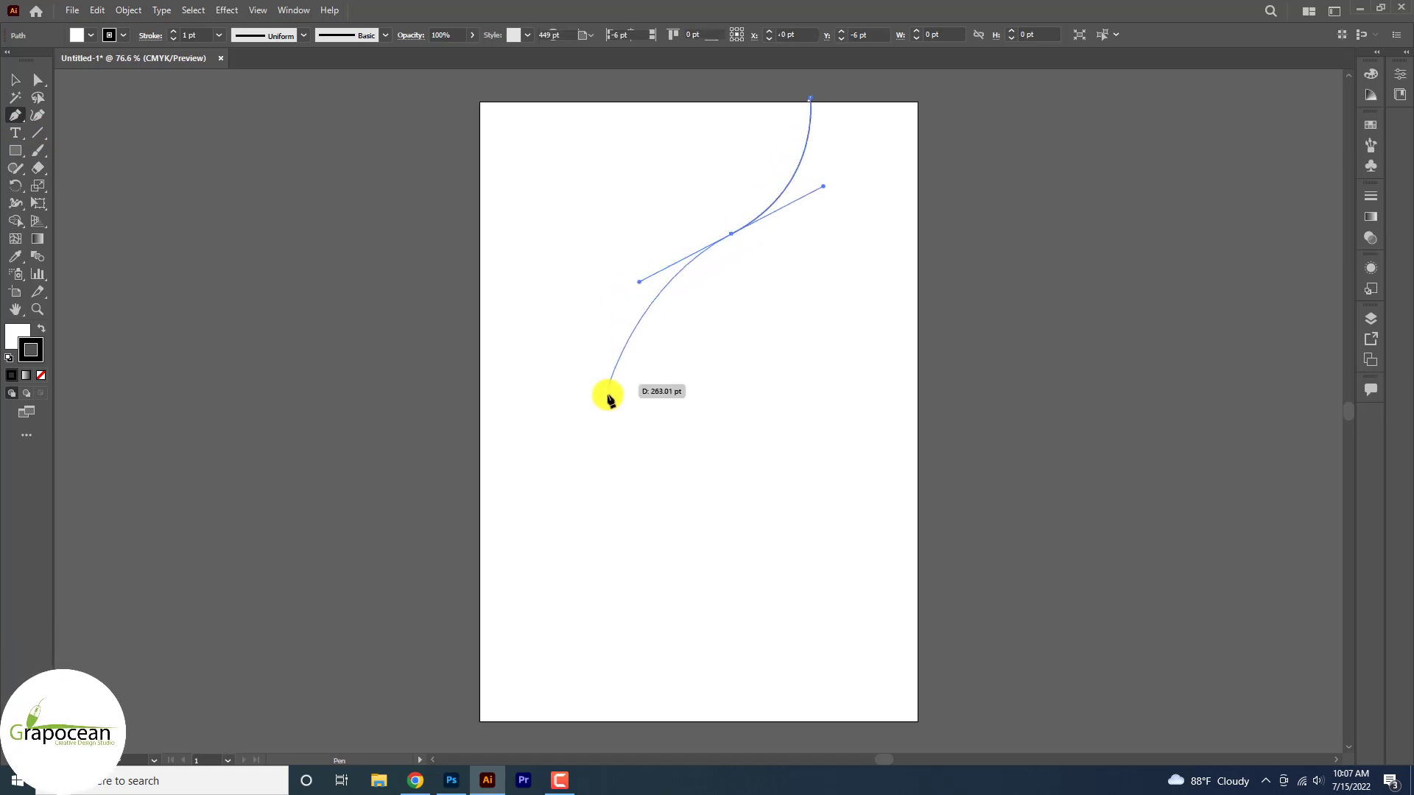
drag(636, 409, 767, 520)
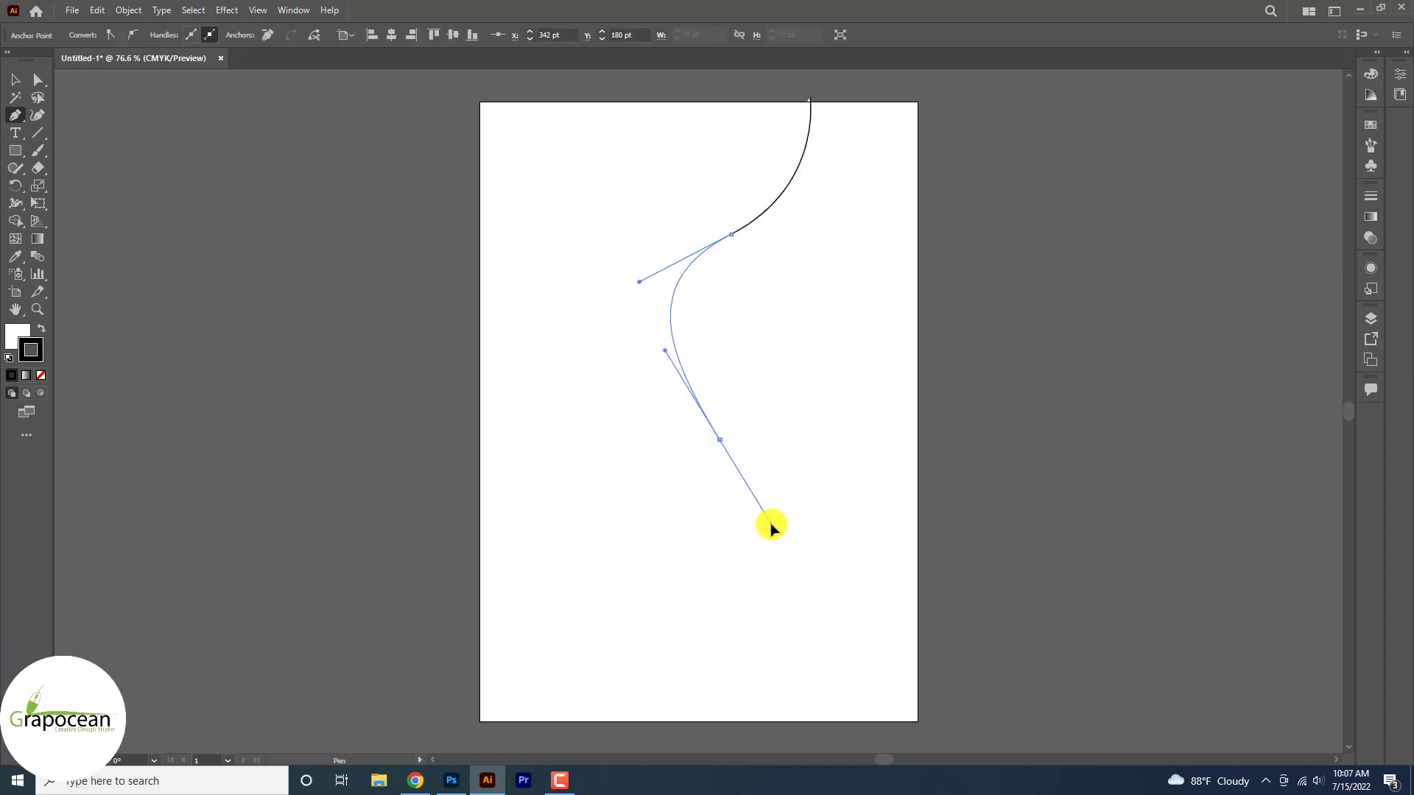
key(ctrl+z)
drag(731, 475, 841, 543)
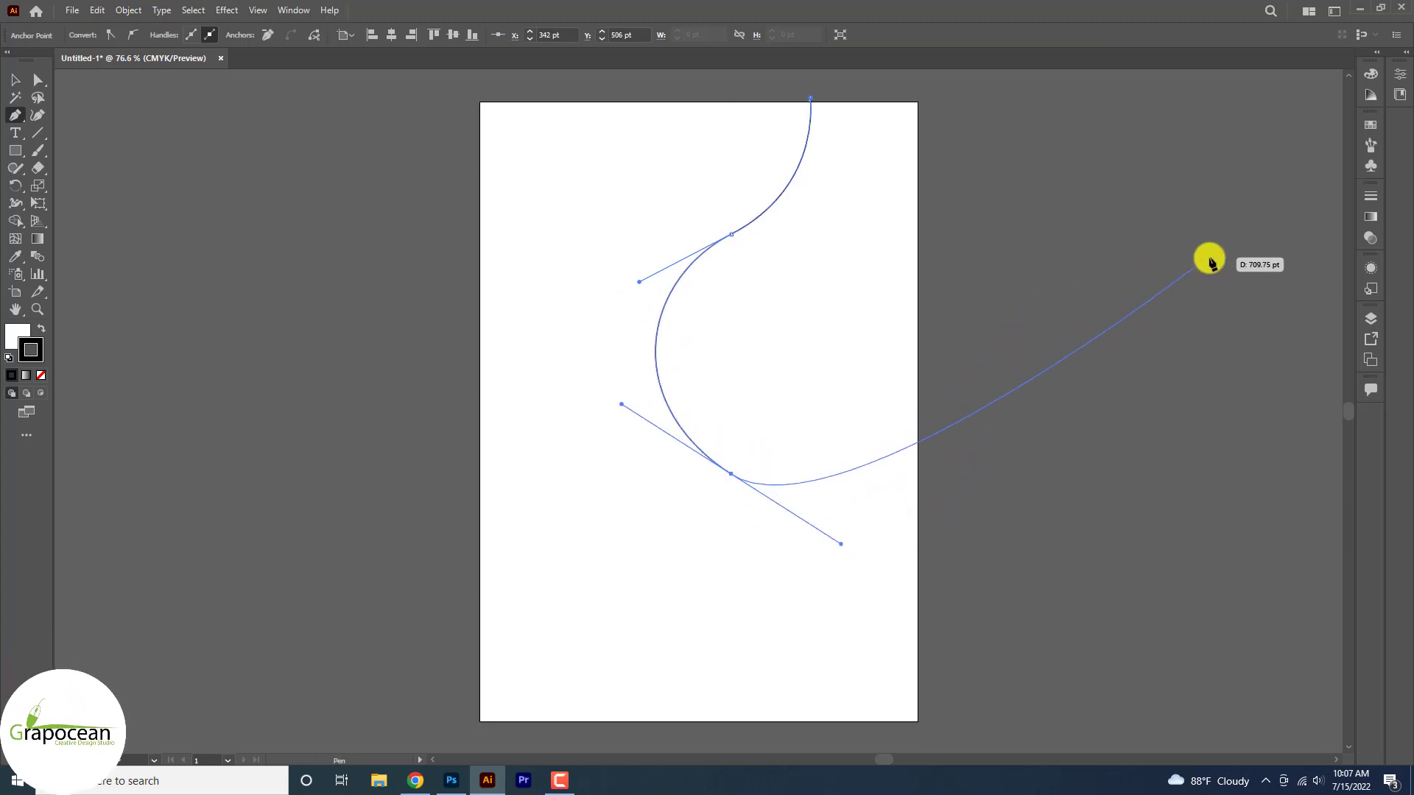
drag(1341, 254, 1298, 263)
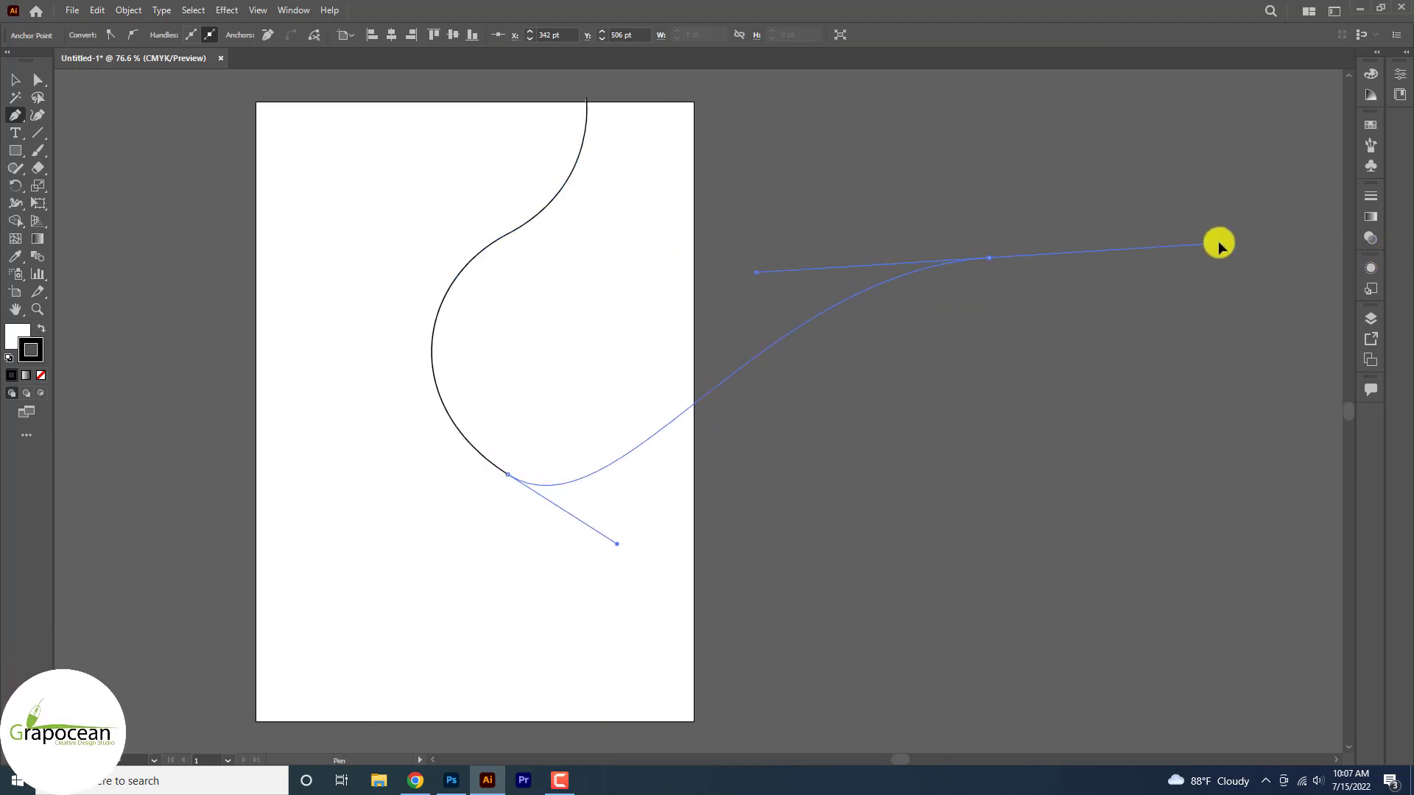
drag(1116, 144, 1112, 140)
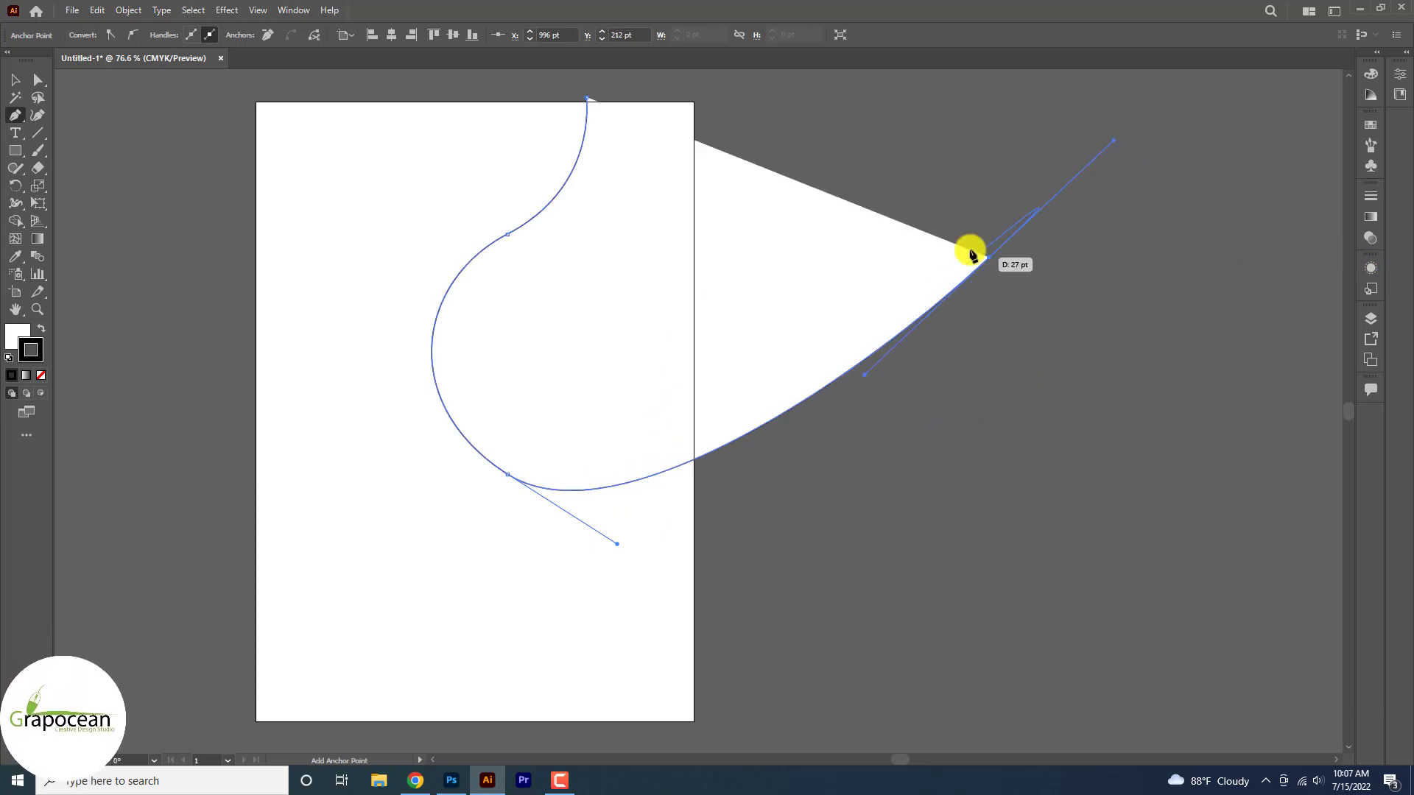
click(989, 257)
key(v)
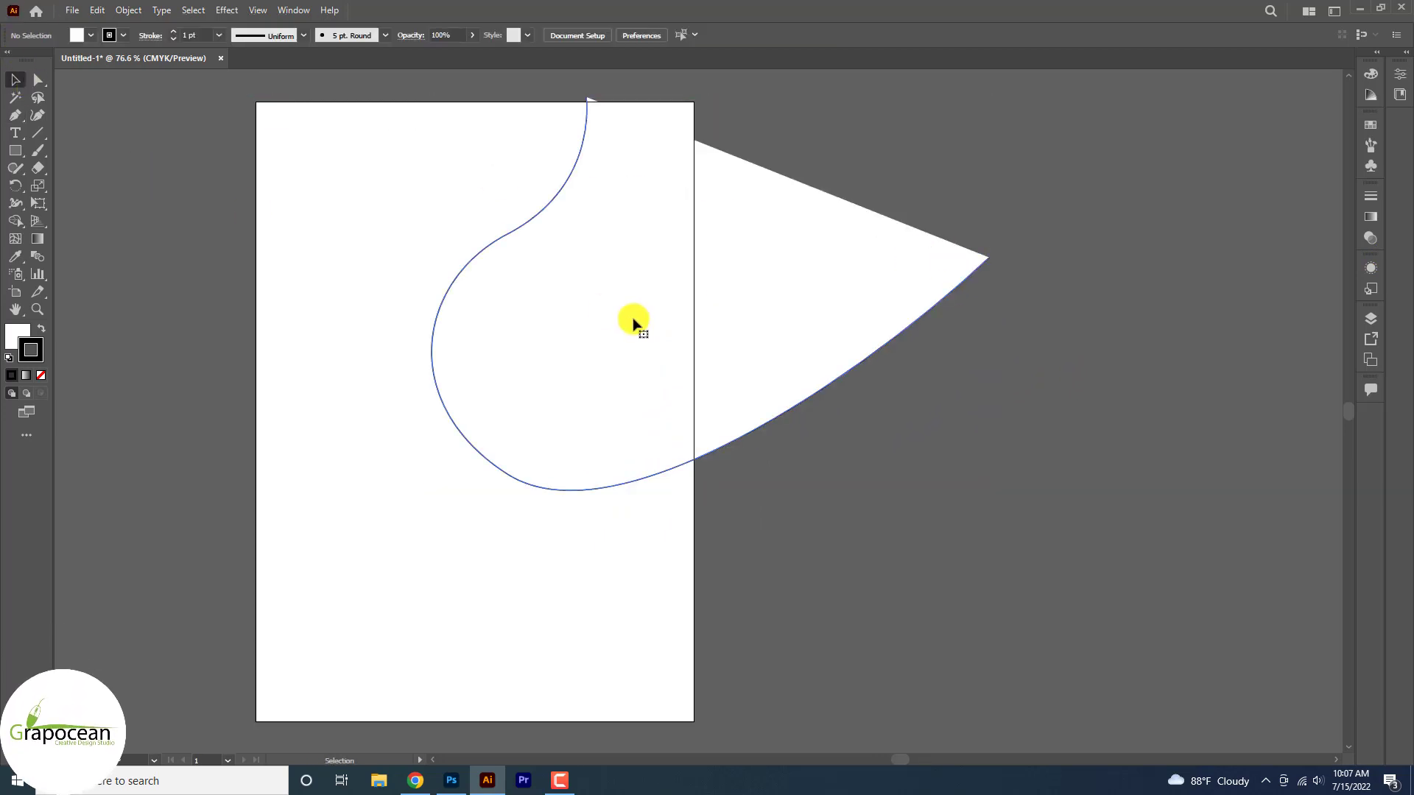
key(ctrl+minus)
key(ctrl+minus)
Move the curve left and make it an unfilled 6 pt tapered gradient stroke.
drag(859, 426, 321, 333)
click(316, 499)
click(307, 363)
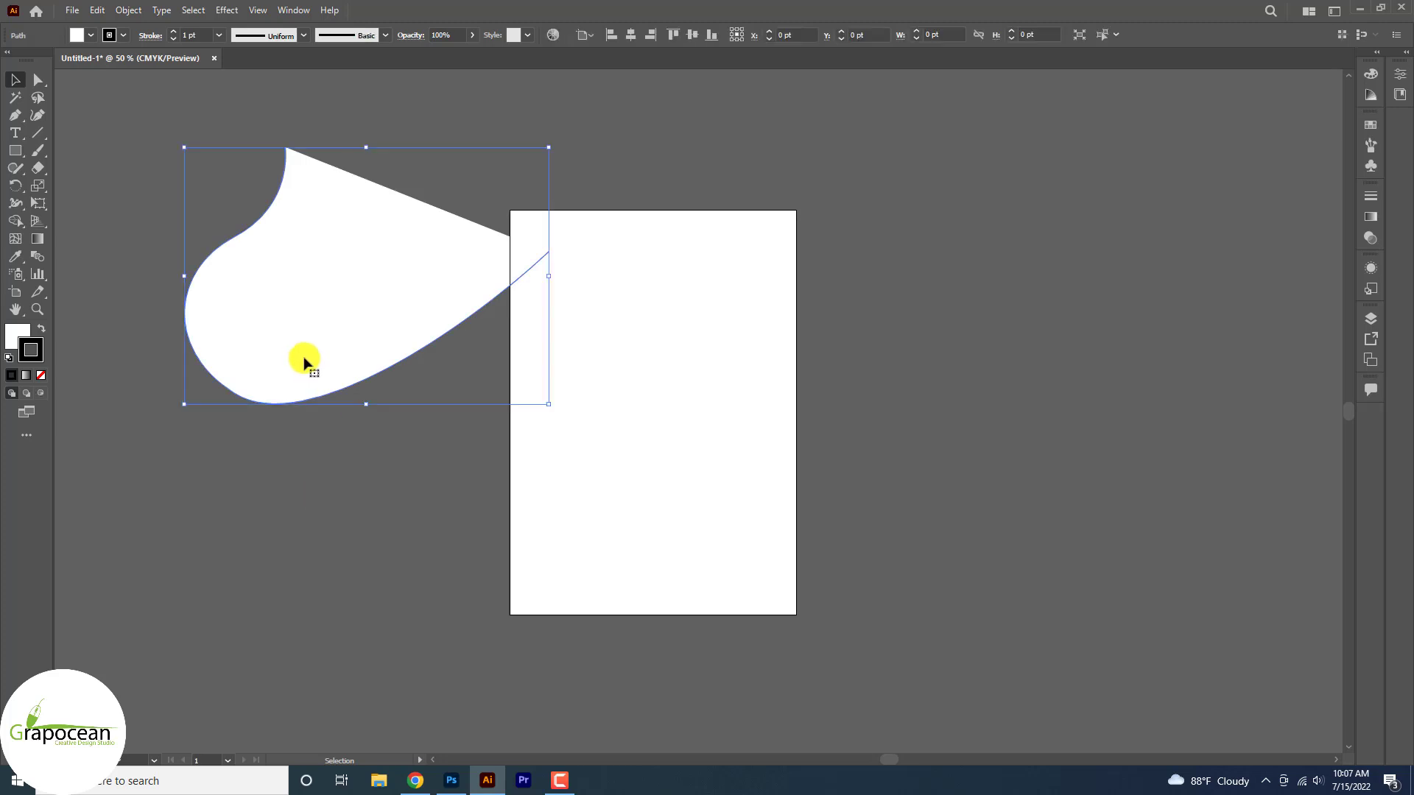
click(91, 34)
click(9, 60)
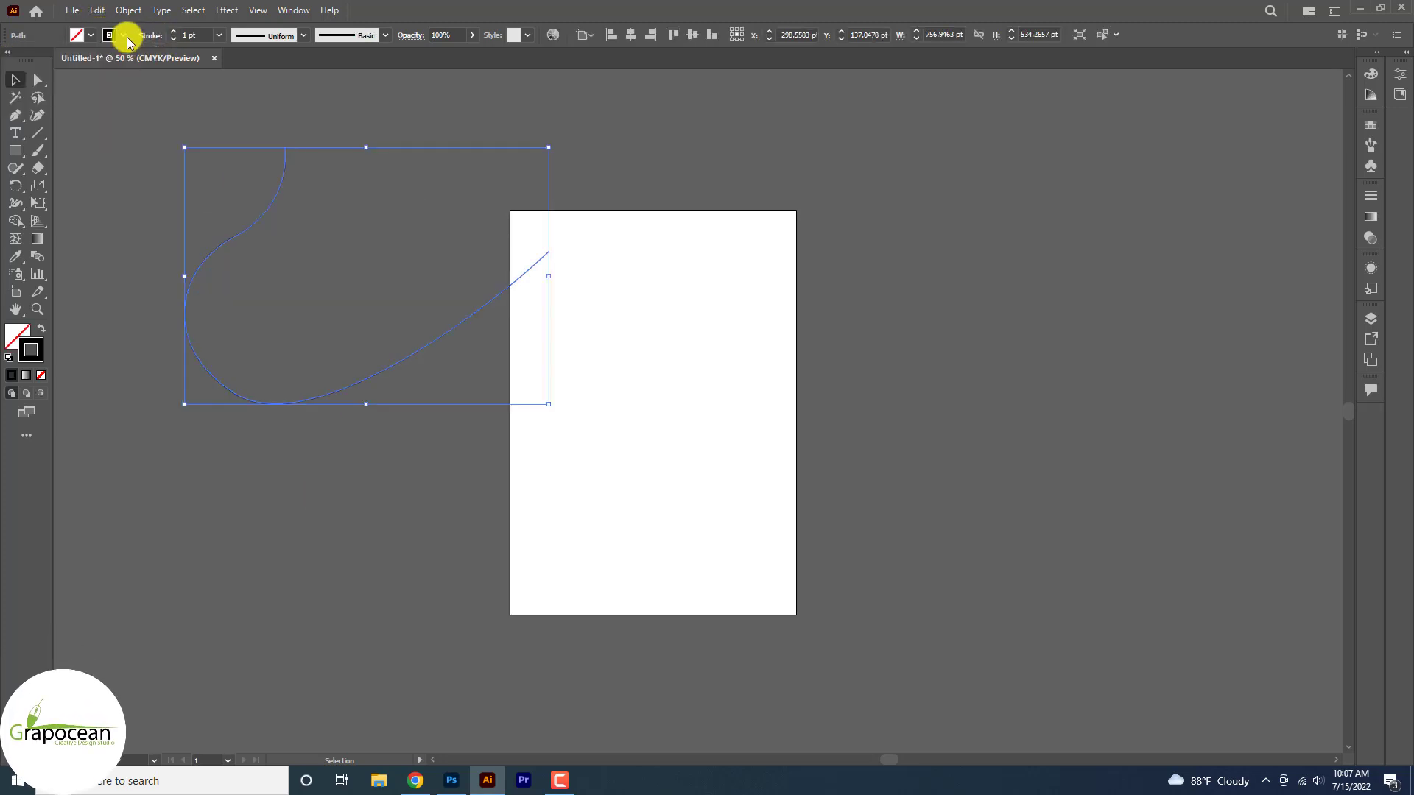
click(61, 92)
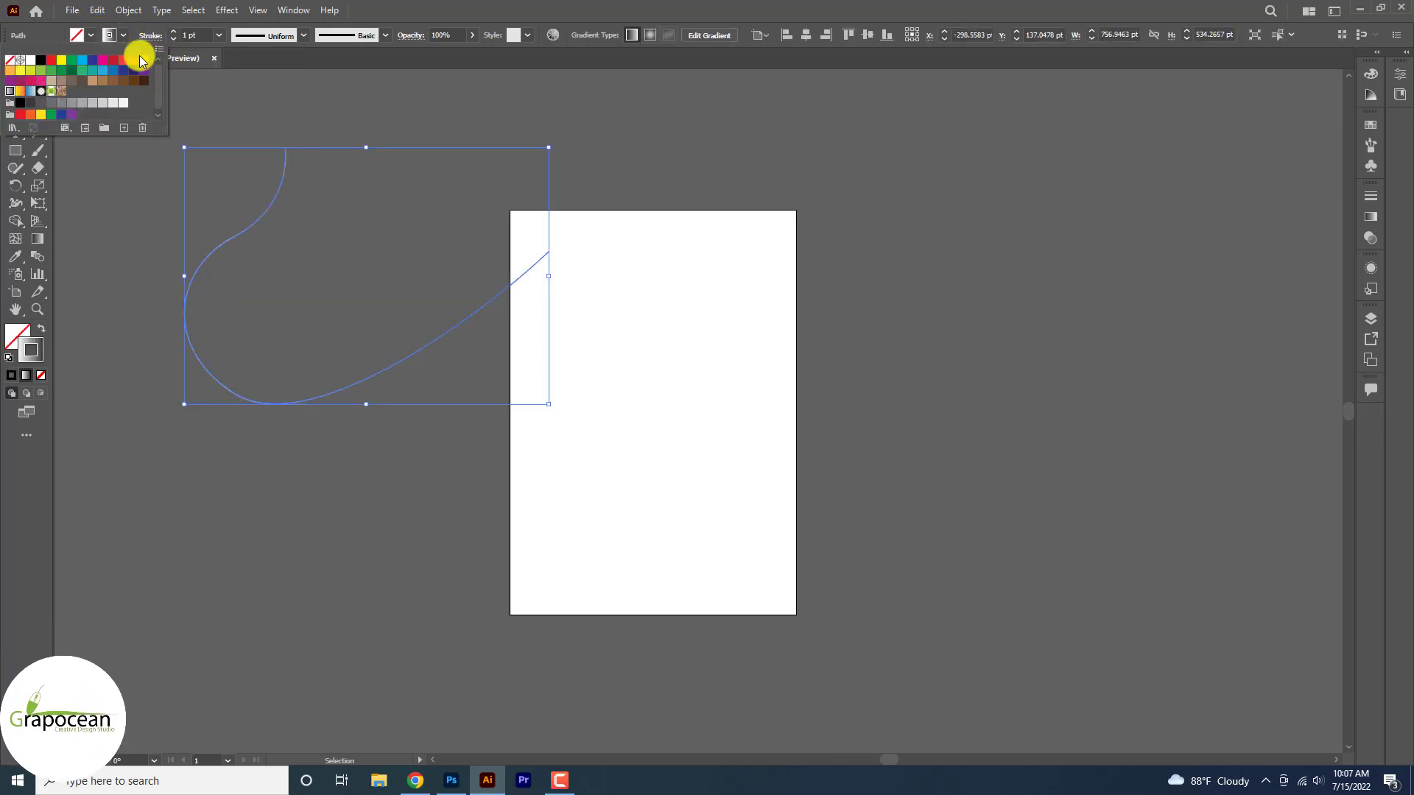
click(176, 33)
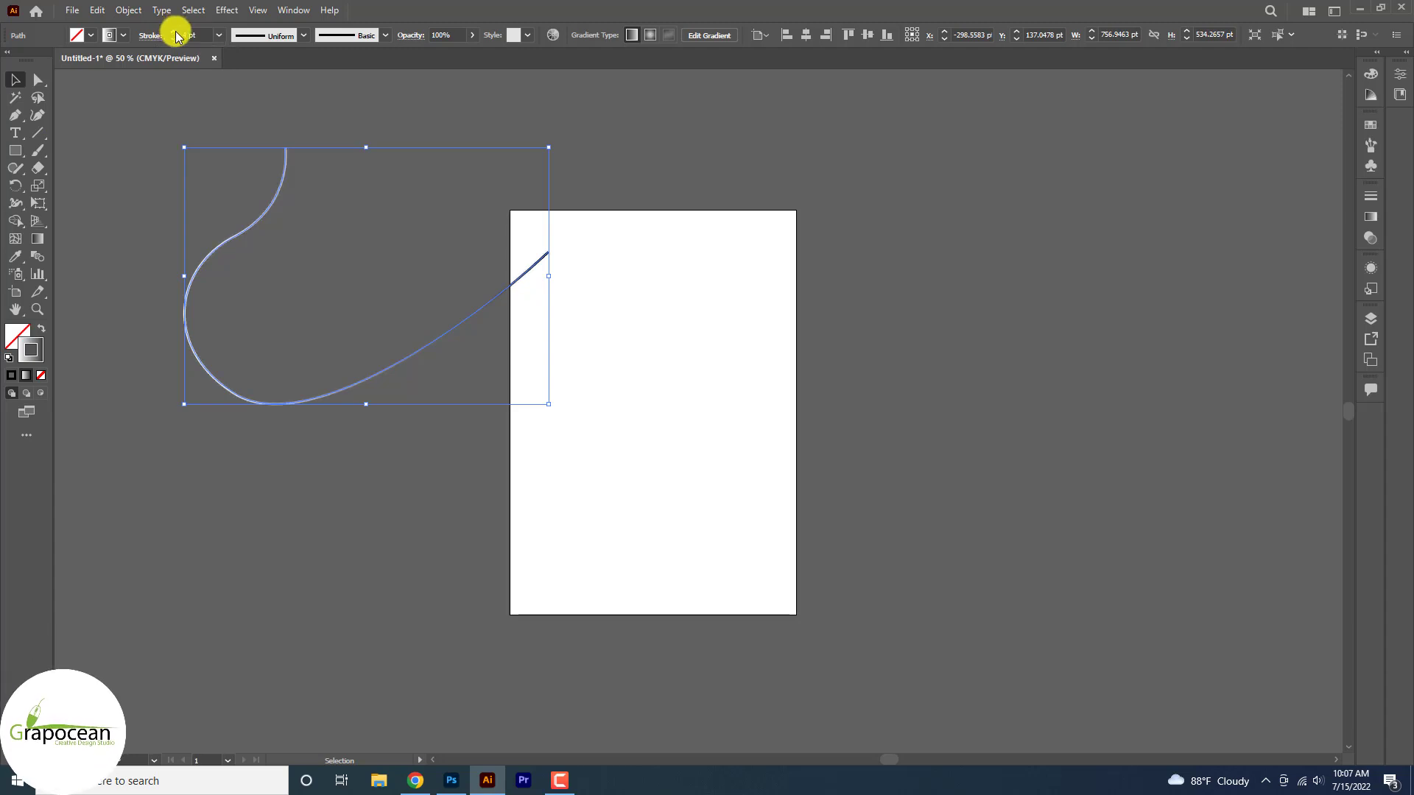
click(303, 35)
click(272, 81)
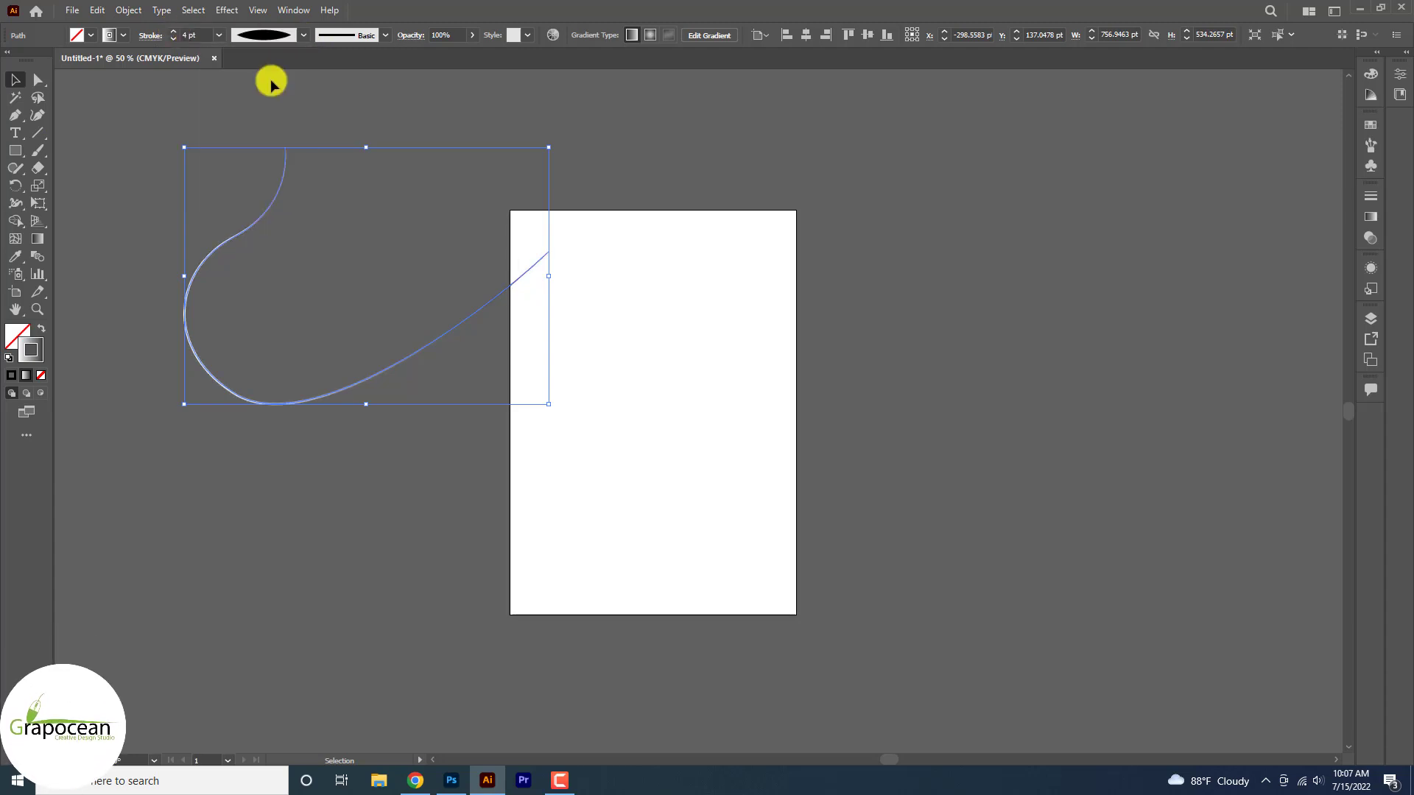
click(174, 31)
click(174, 31)
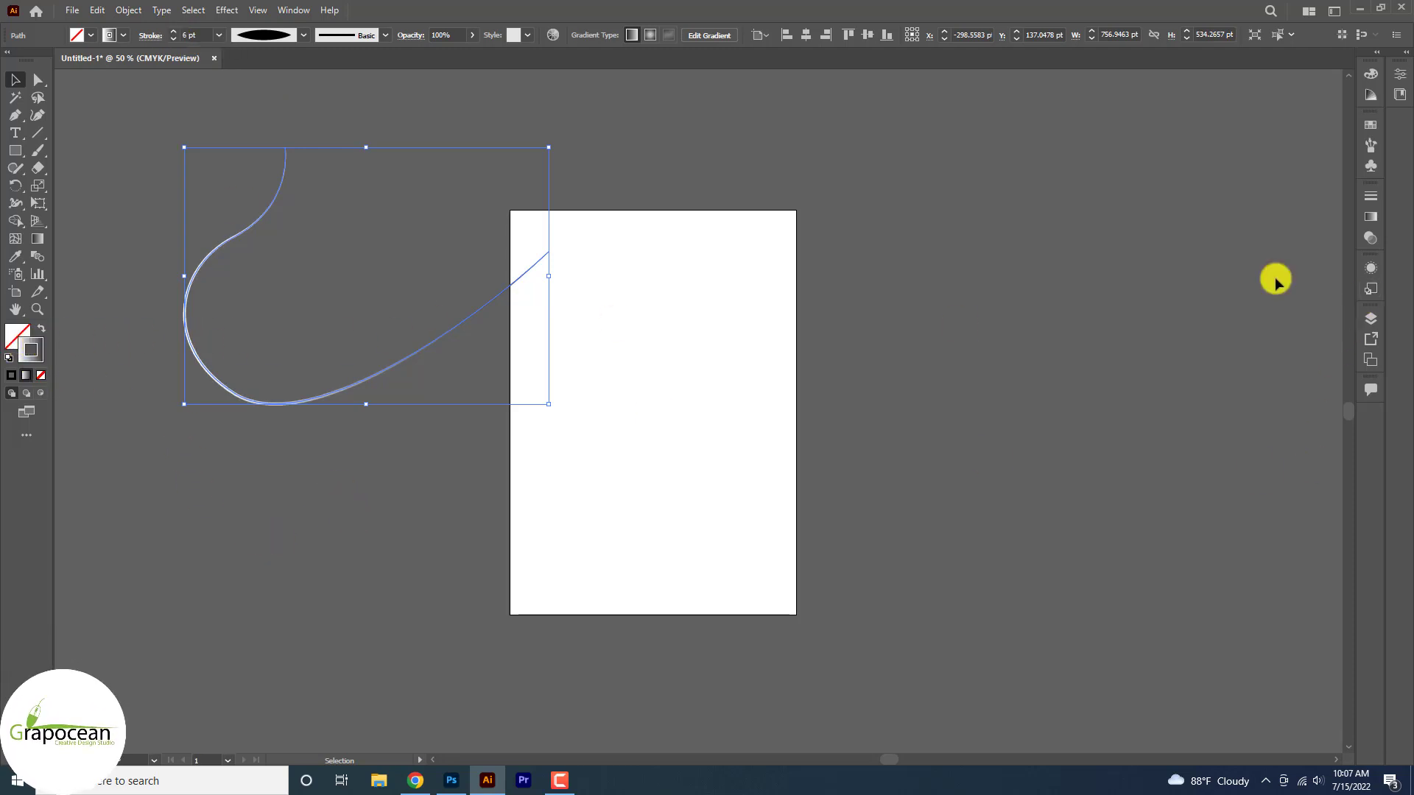
Add alternating white and black stops to the stroke gradient for a metallic look.
click(1372, 218)
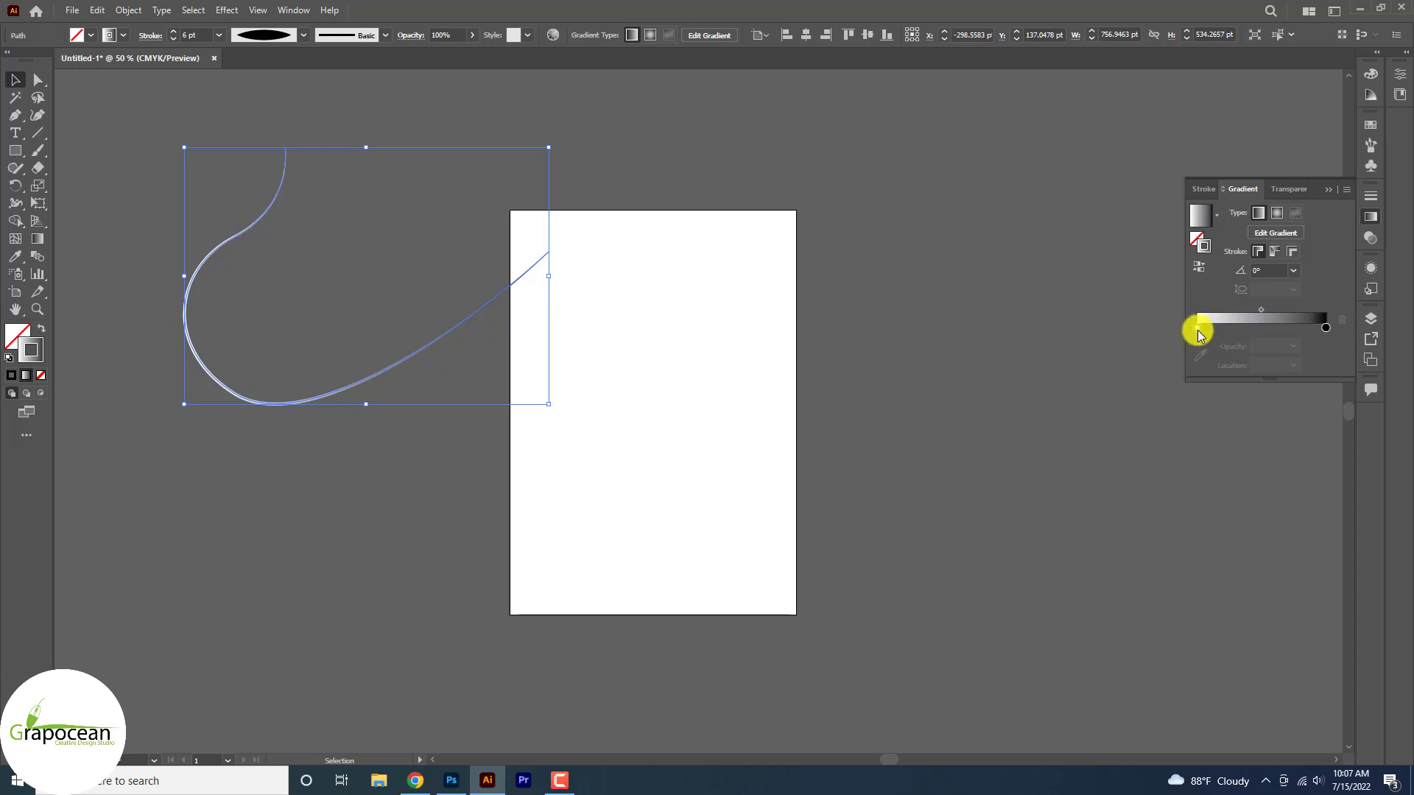
drag(1261, 310, 1215, 315)
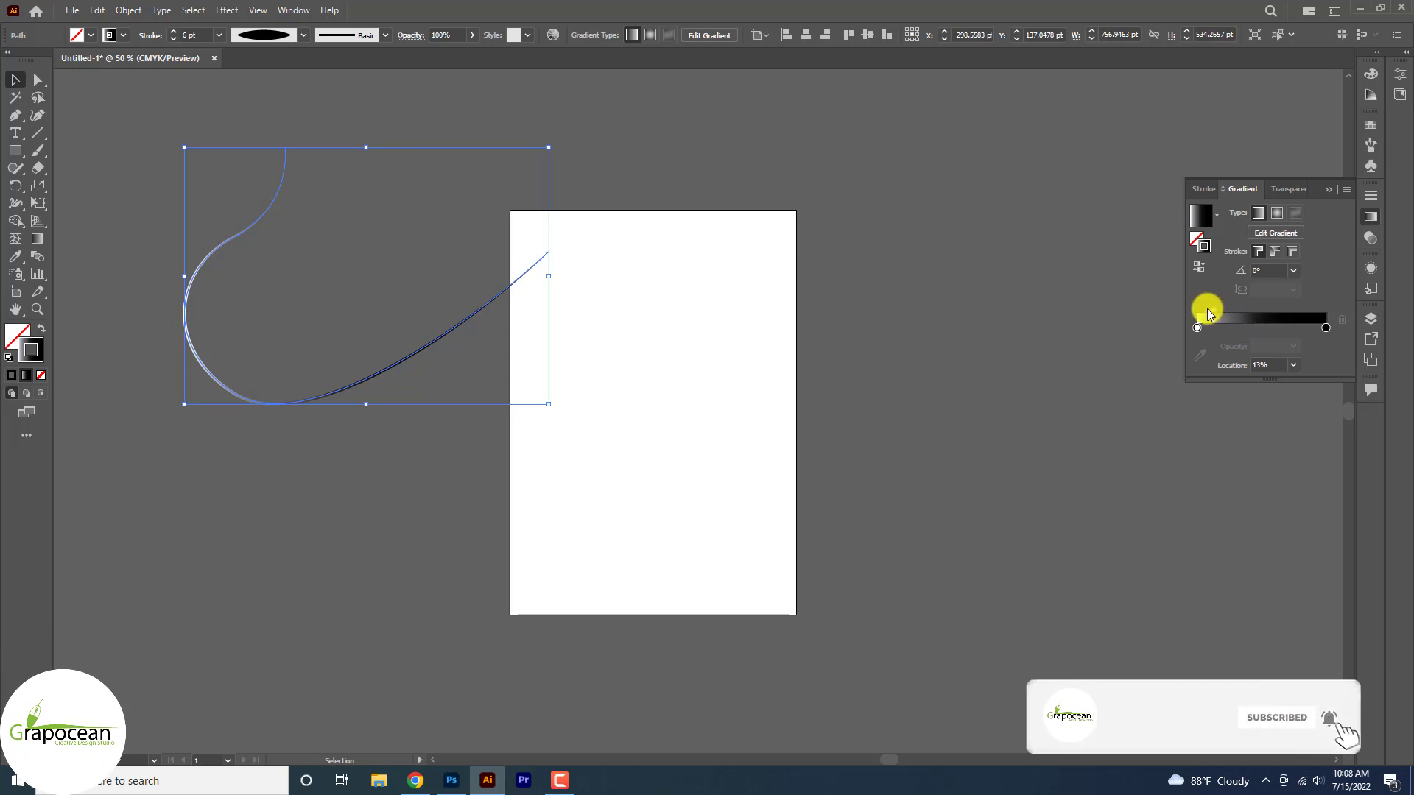
drag(1208, 314, 1334, 325)
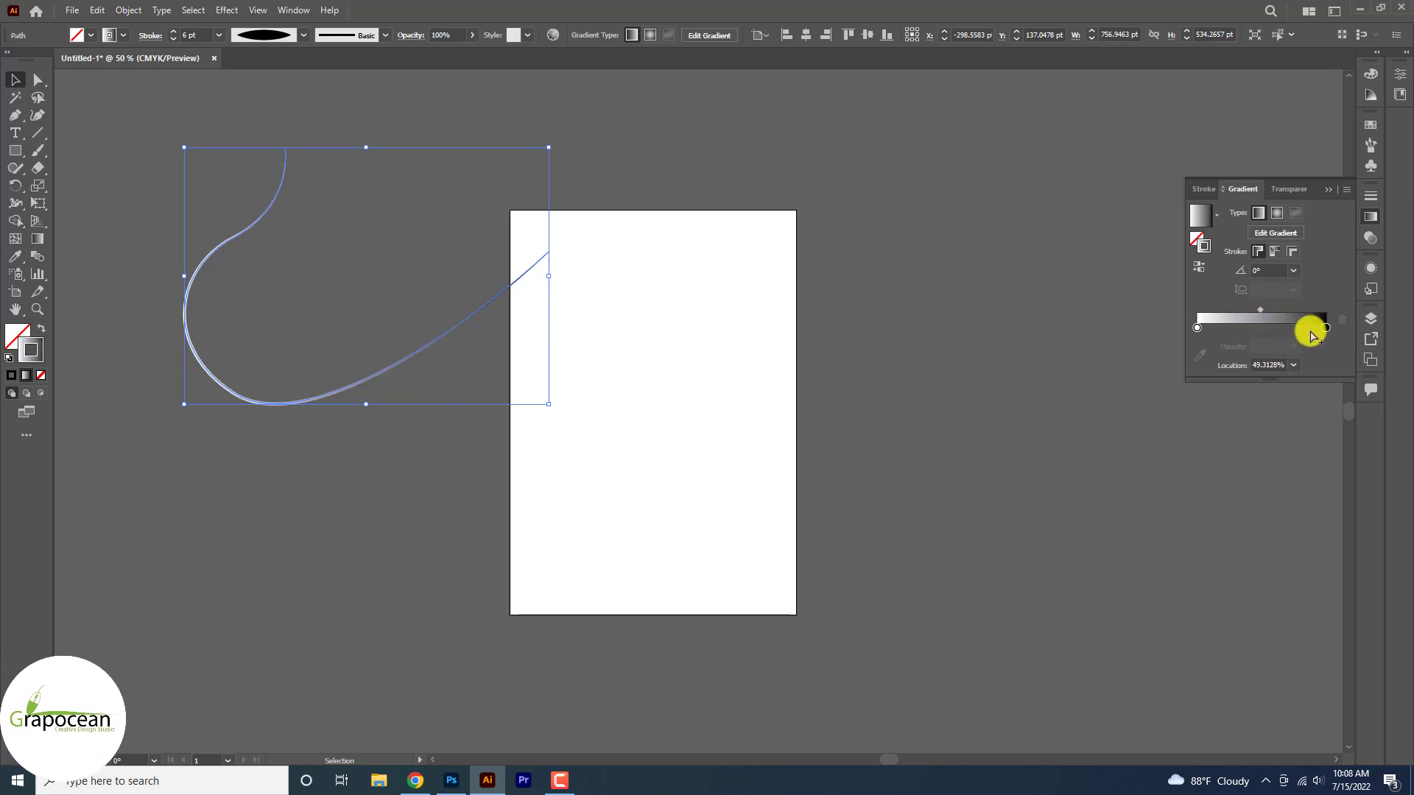
drag(1217, 332, 1223, 335)
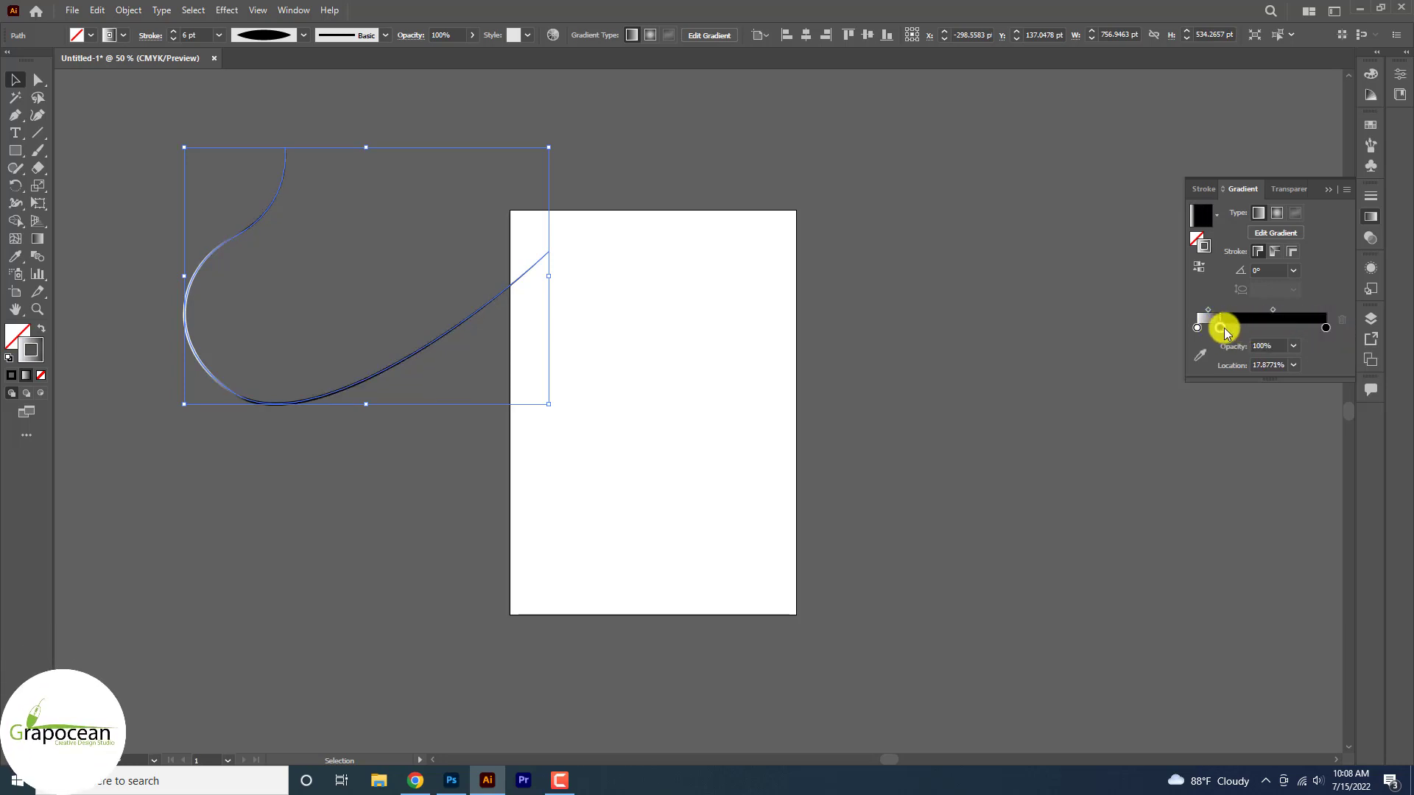
click(1248, 328)
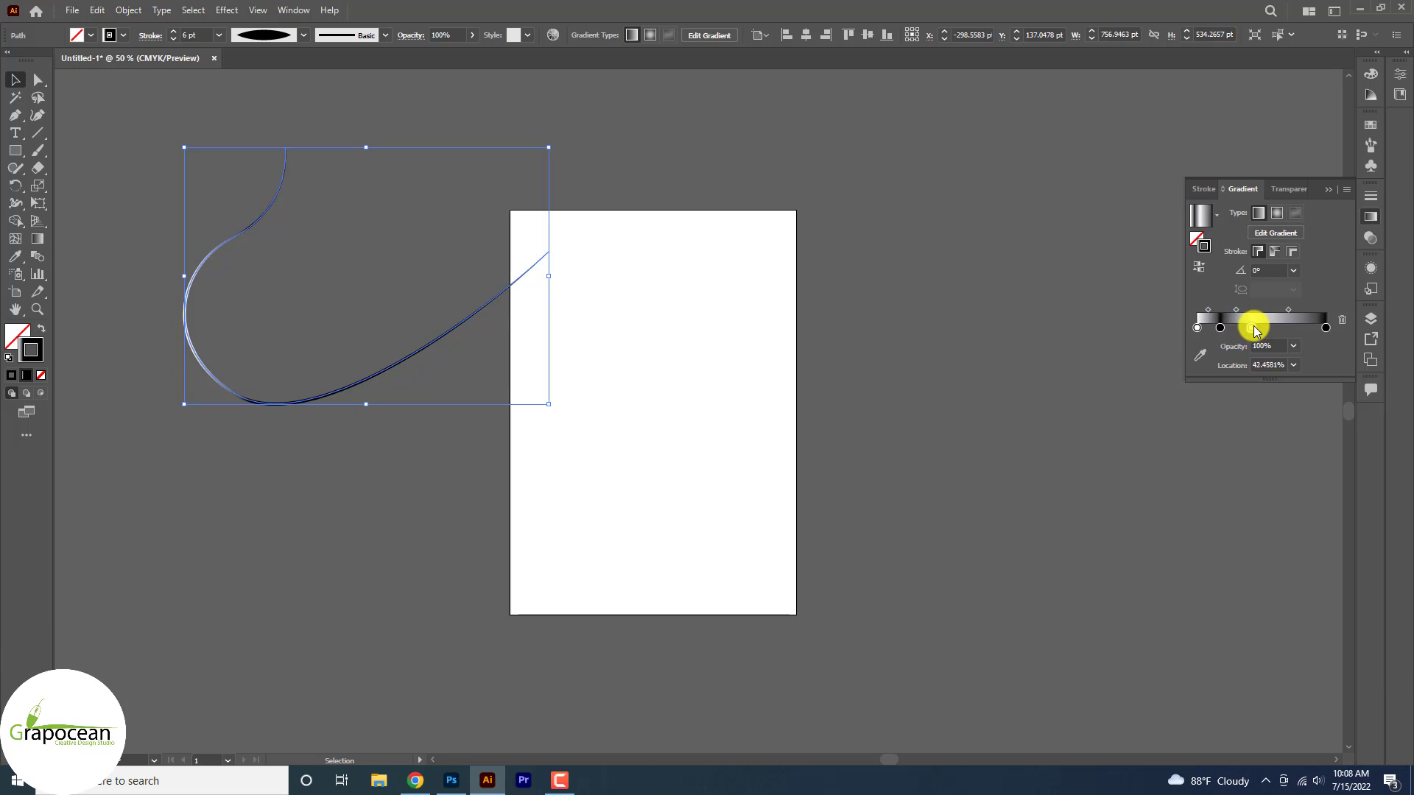
click(1282, 329)
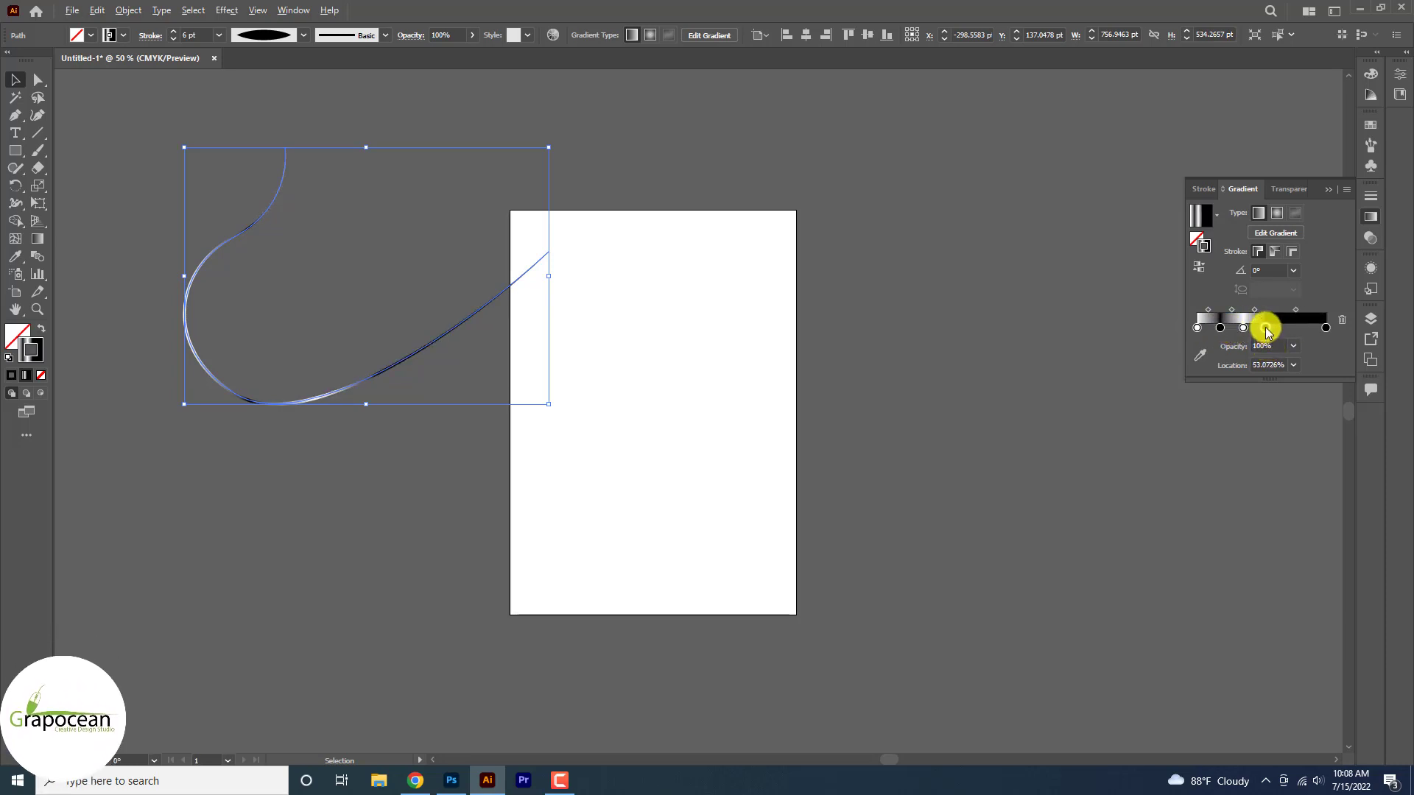
click(1281, 328)
drag(1291, 331, 1316, 330)
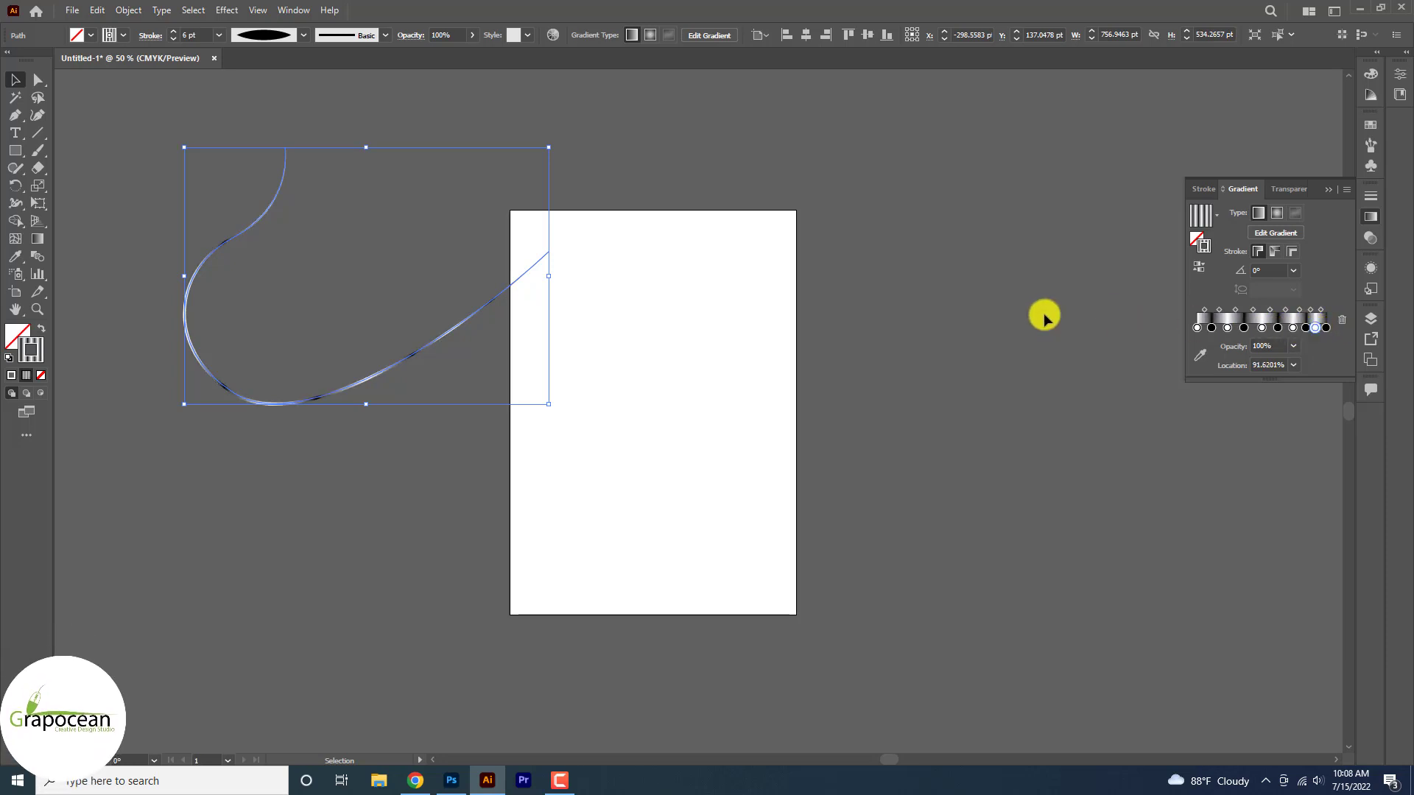
click(1342, 191)
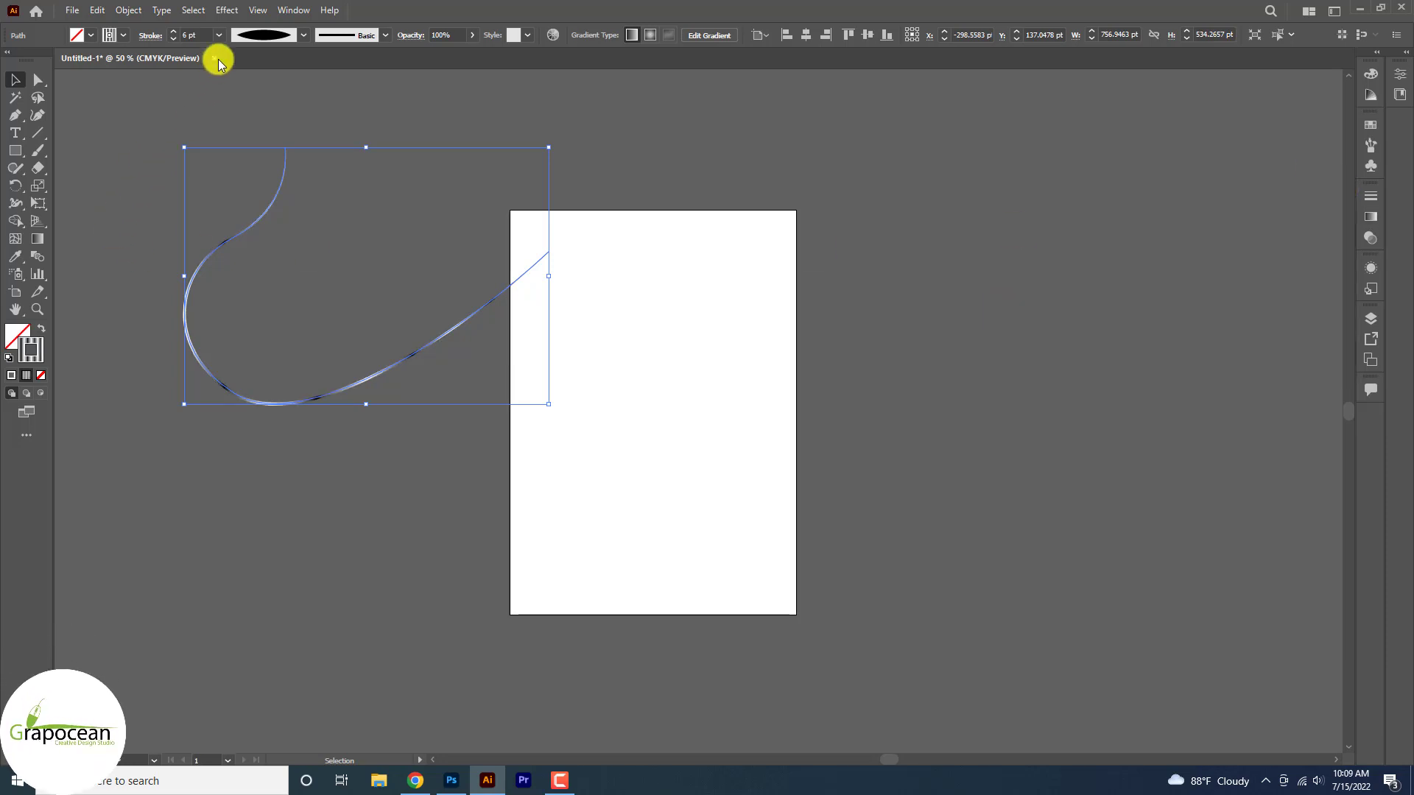
Apply Extrude & Bevel with about 928 pt depth and a Metallic material.
click(225, 10)
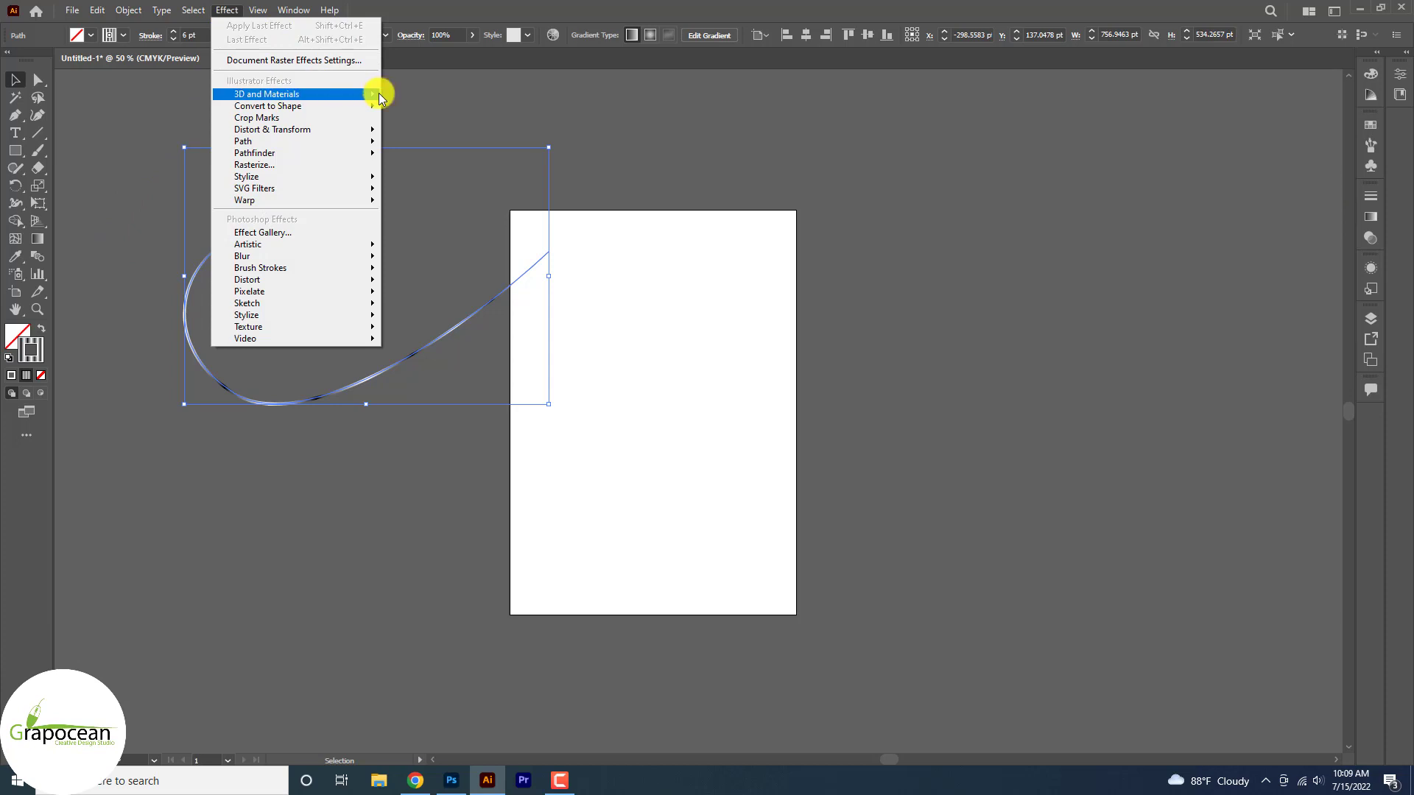
click(438, 96)
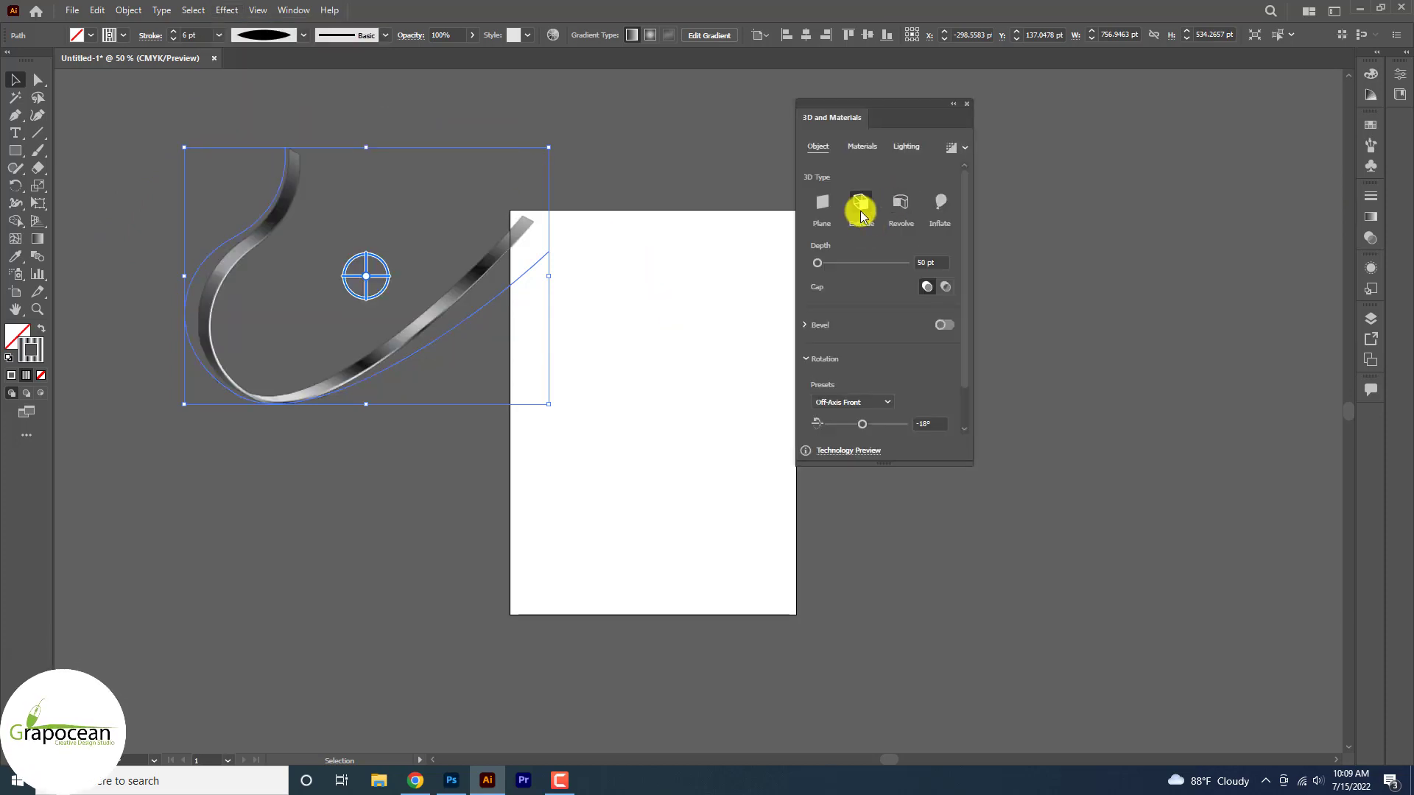
drag(823, 265, 859, 264)
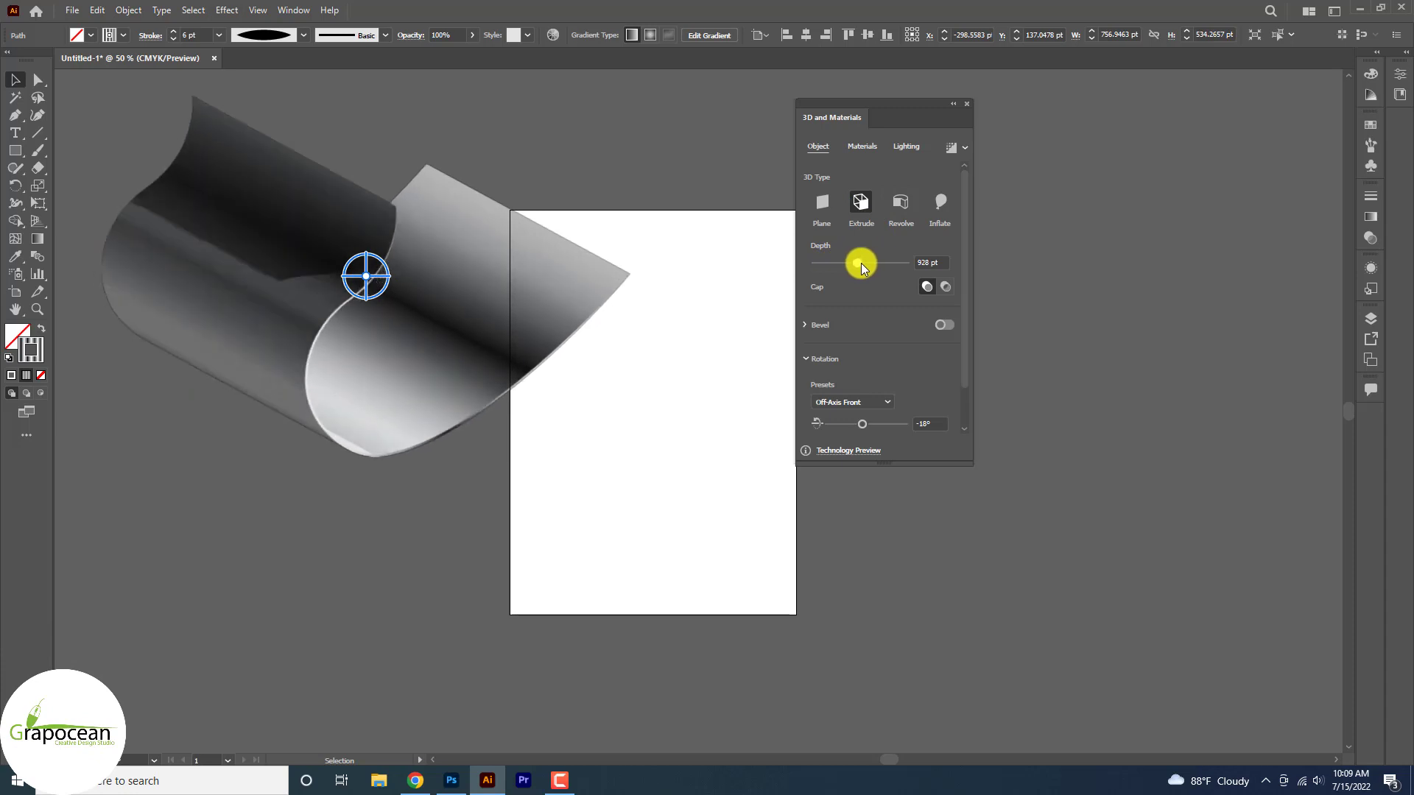
click(867, 150)
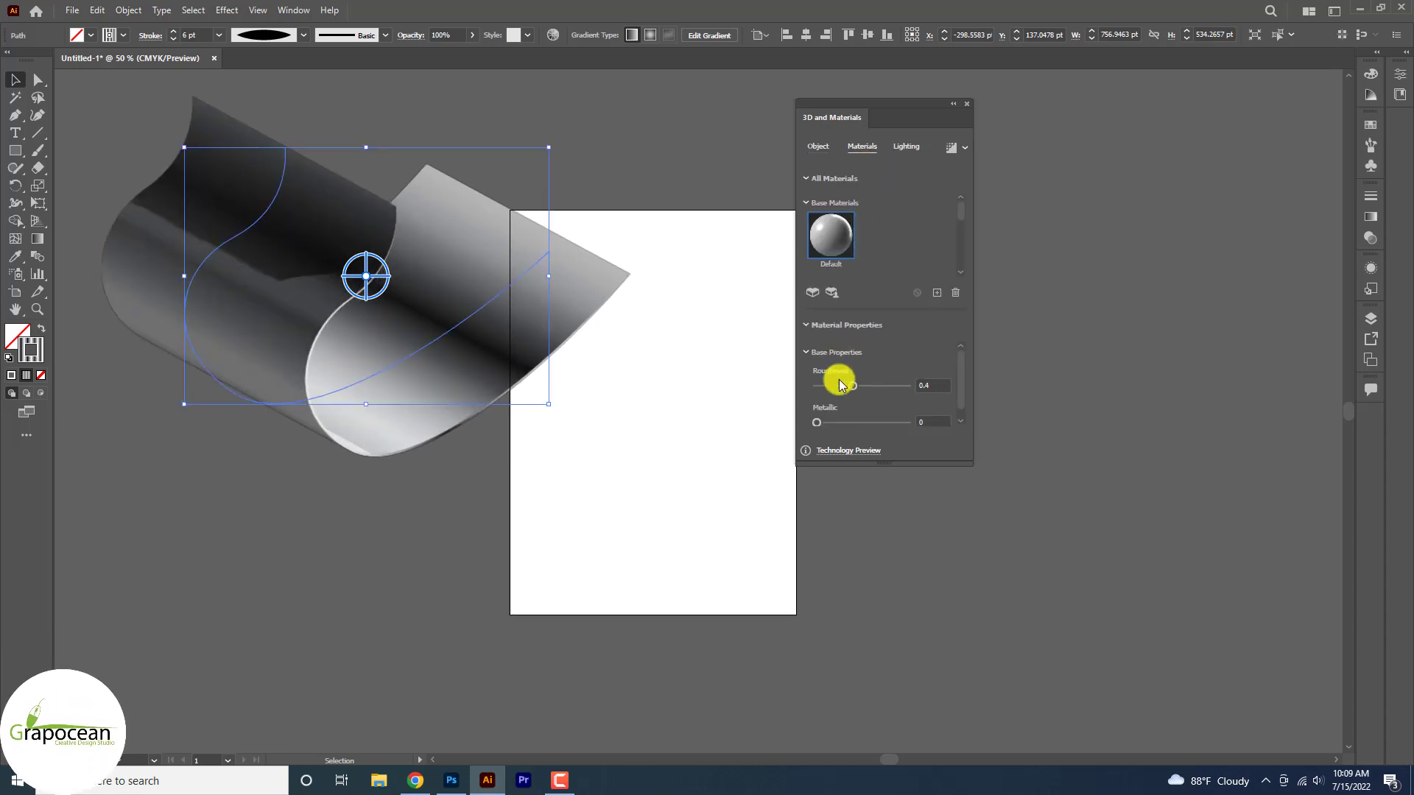
drag(824, 420, 872, 424)
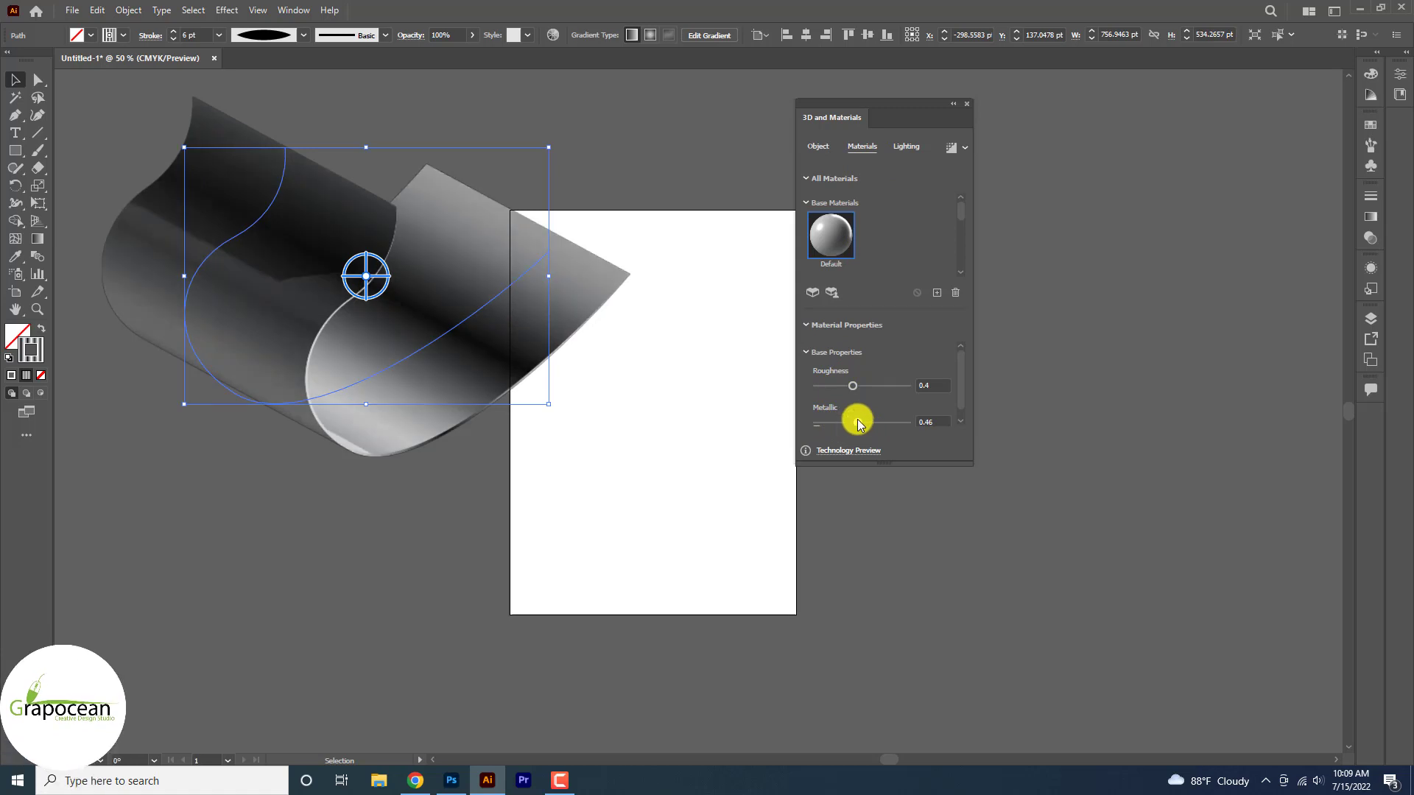
Rotate the 3D ribbon with the Off-Axis Right preset, then adjust its X and Y rotation.
click(819, 147)
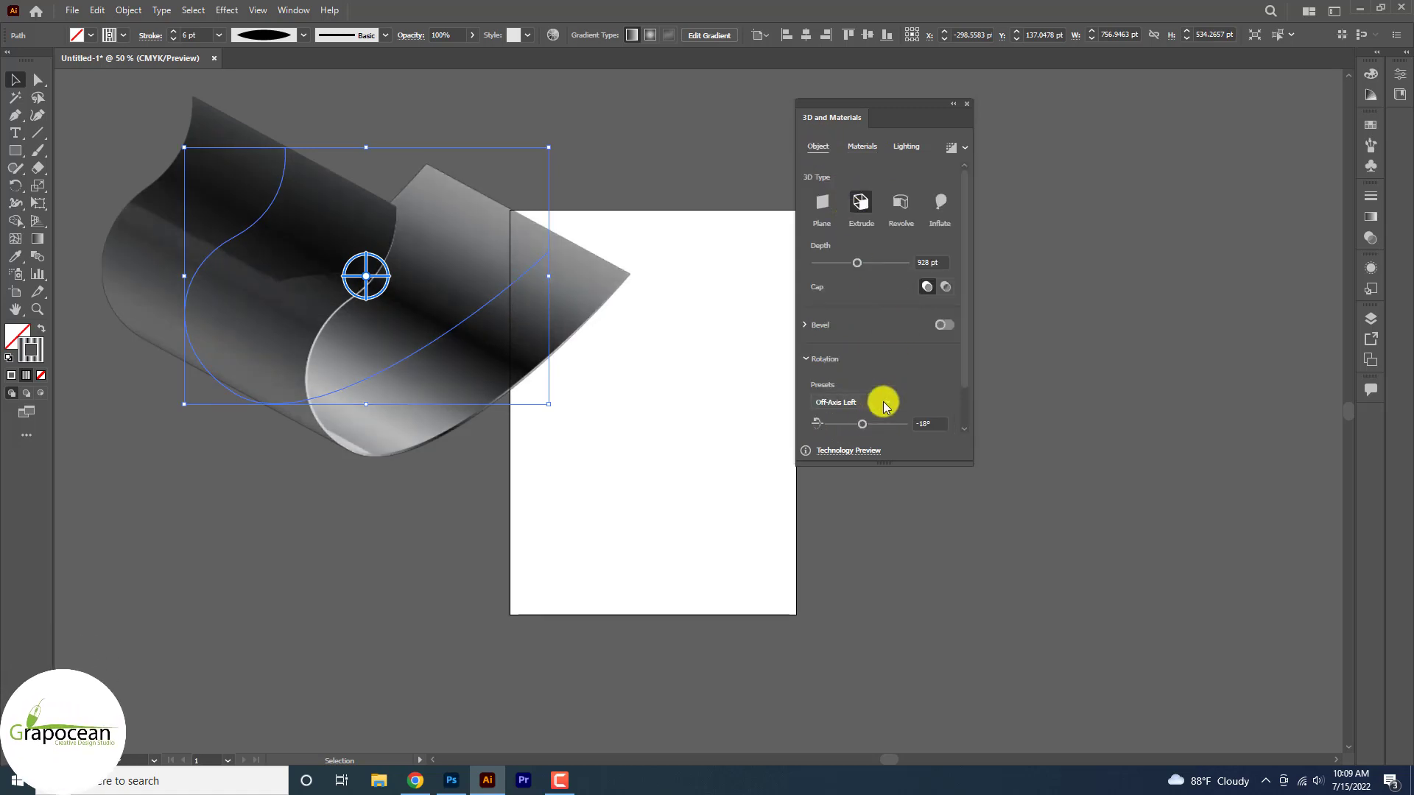
click(884, 406)
scroll(965, 346, down, 2)
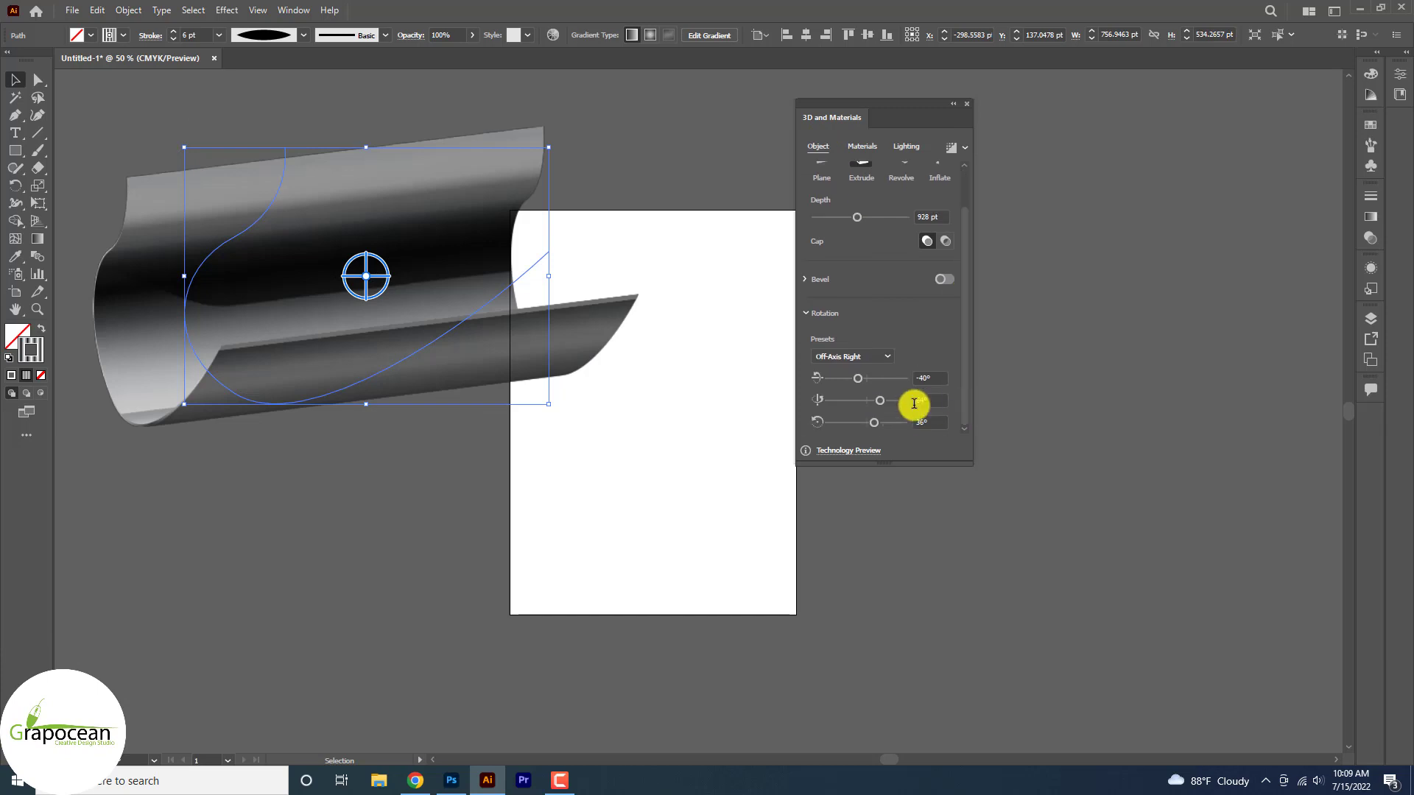
mouse_move(864, 385)
mouse_down()
mouse_move(922, 391)
mouse_move(864, 403)
mouse_up()
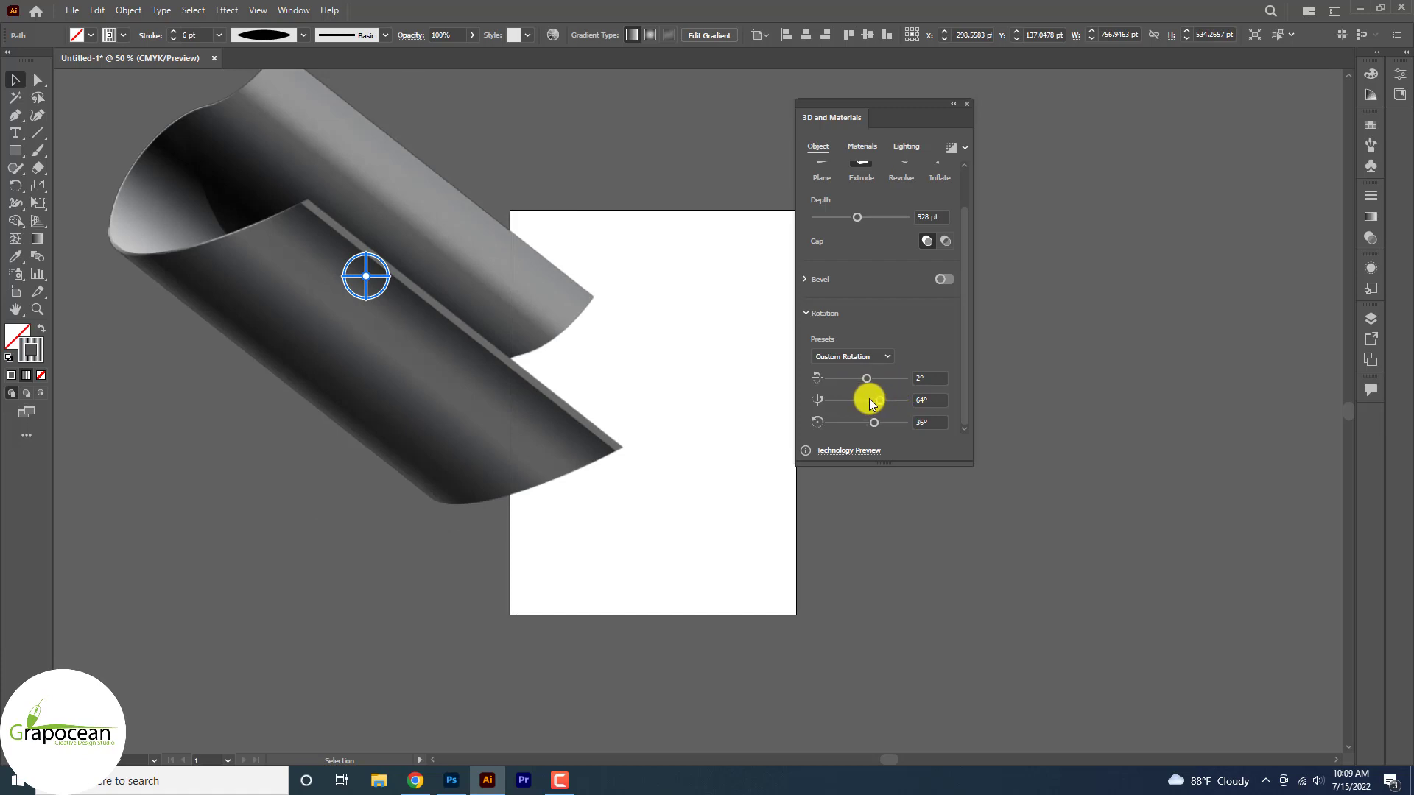
mouse_move(881, 403)
mouse_down()
mouse_move(832, 429)
mouse_move(860, 424)
mouse_move(847, 373)
mouse_move(898, 422)
mouse_up()
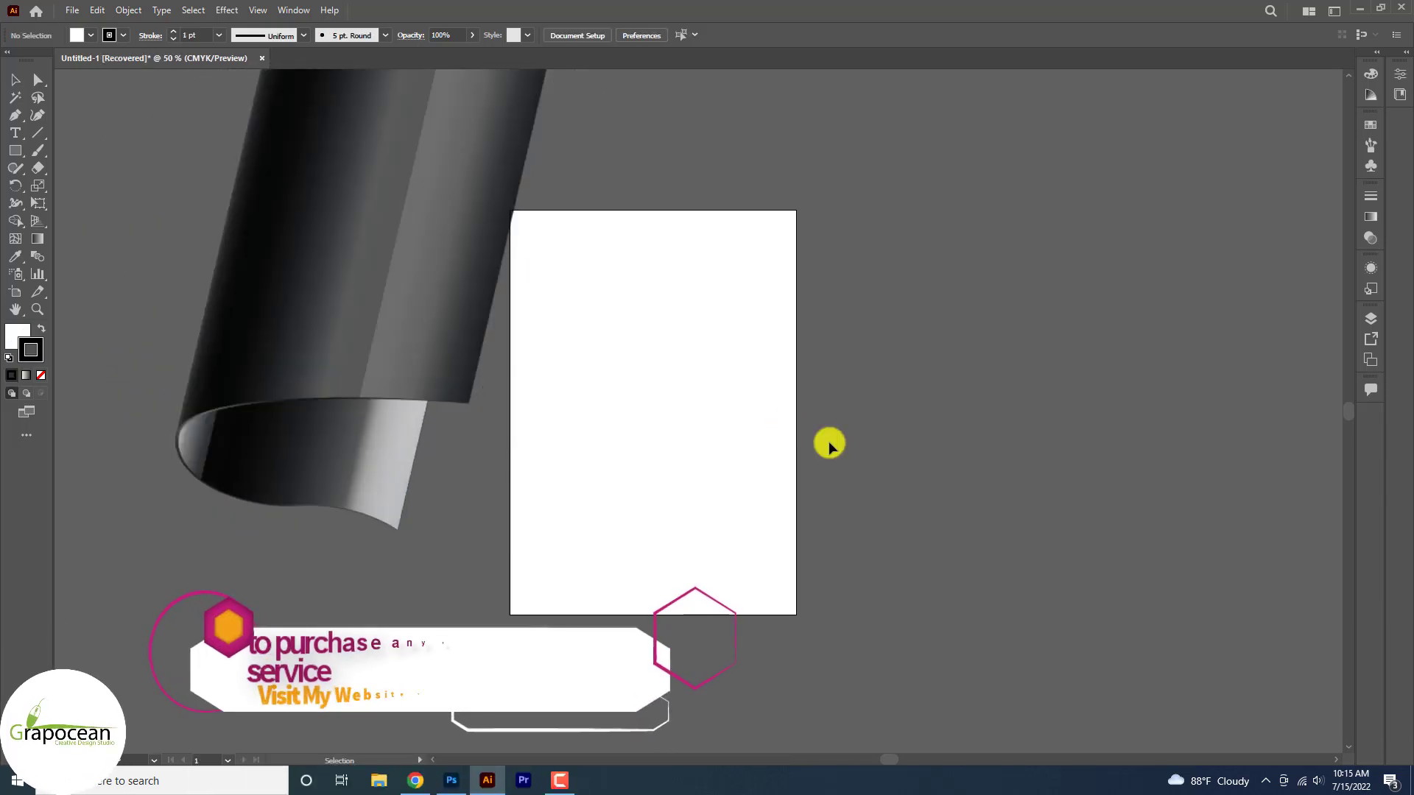
Move the ribbon down in the banner and rotate it to about -63°.
mouse_move(584, 379)
mouse_down()
mouse_move(739, 562)
mouse_move(466, 781)
mouse_move(617, 486)
mouse_up()
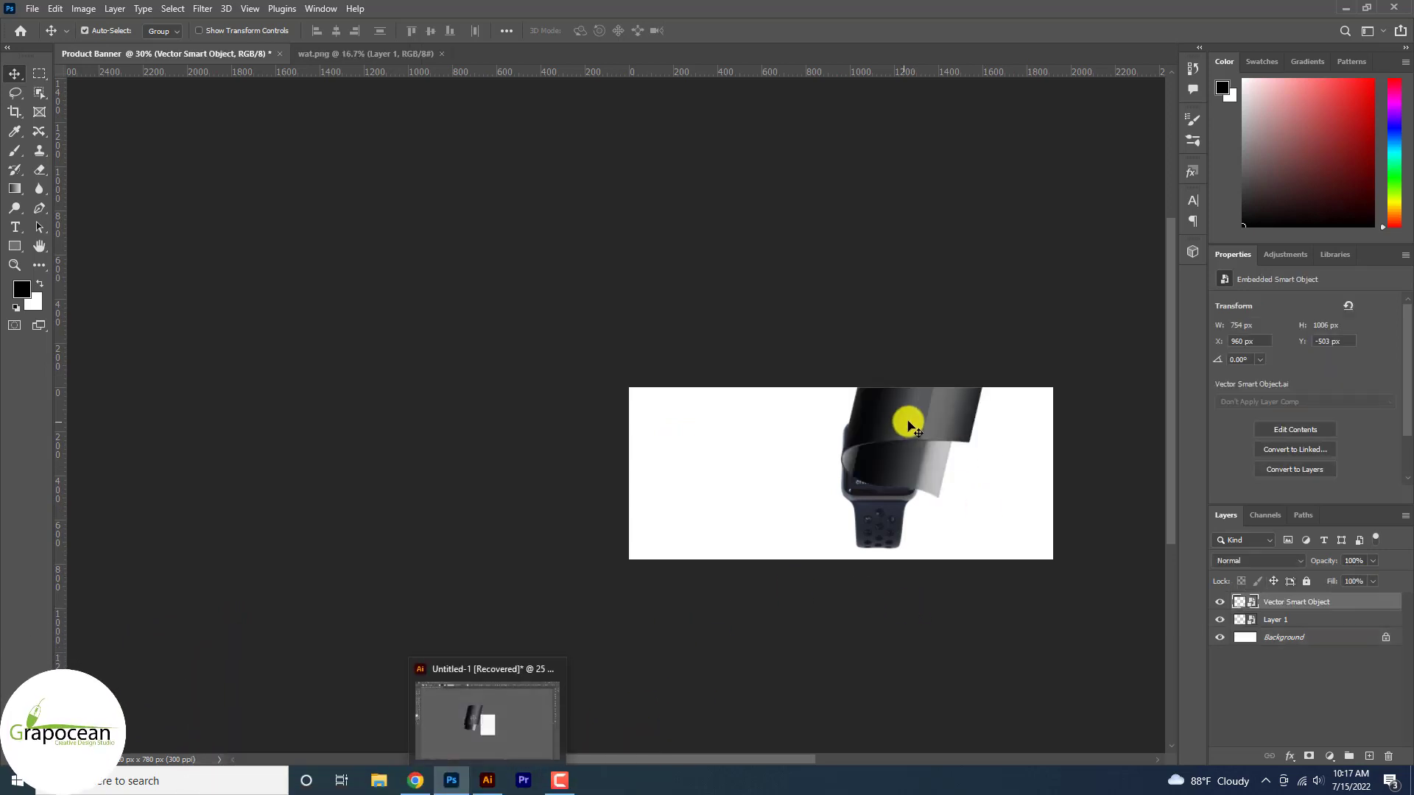
drag(907, 441, 1010, 542)
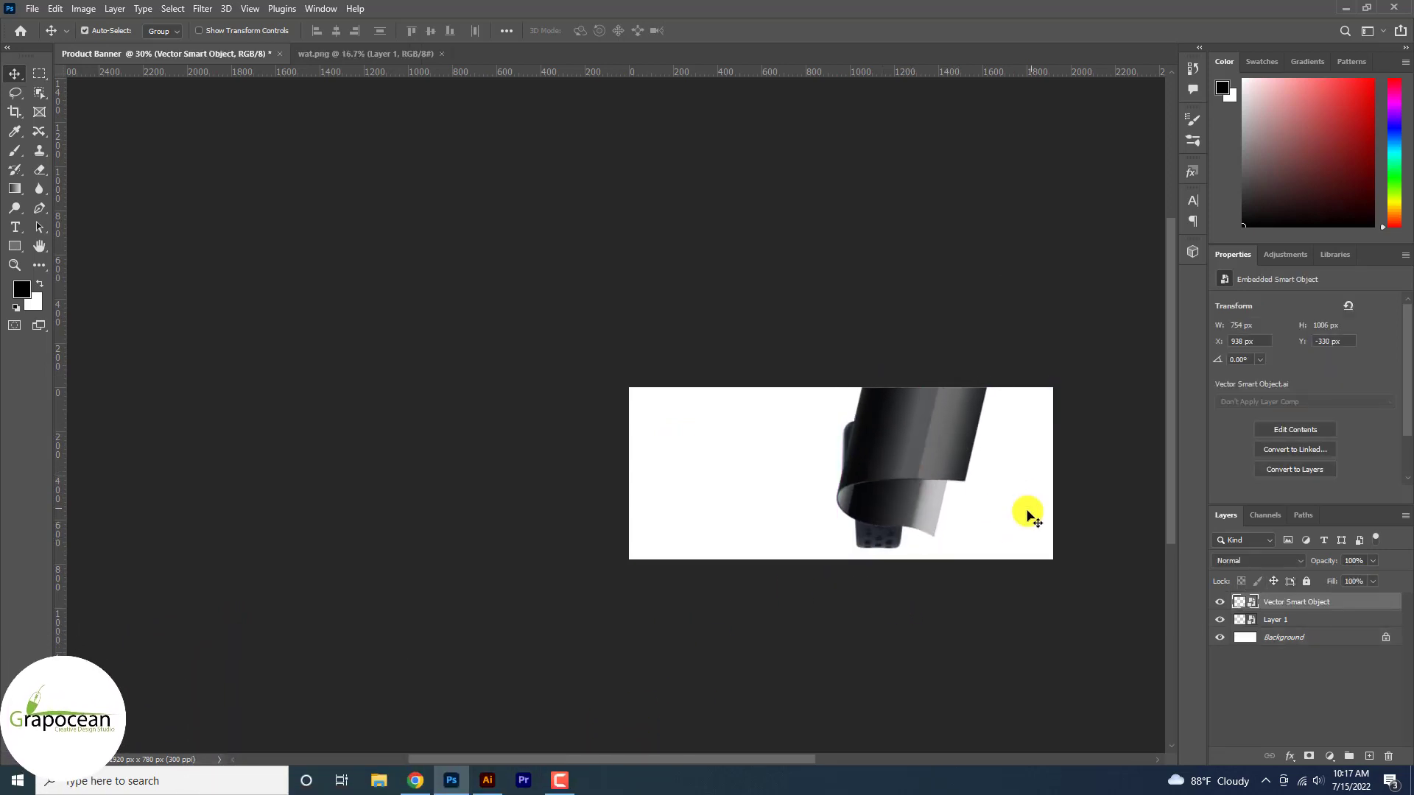
key(ctrl+t)
drag(1011, 563, 1091, 457)
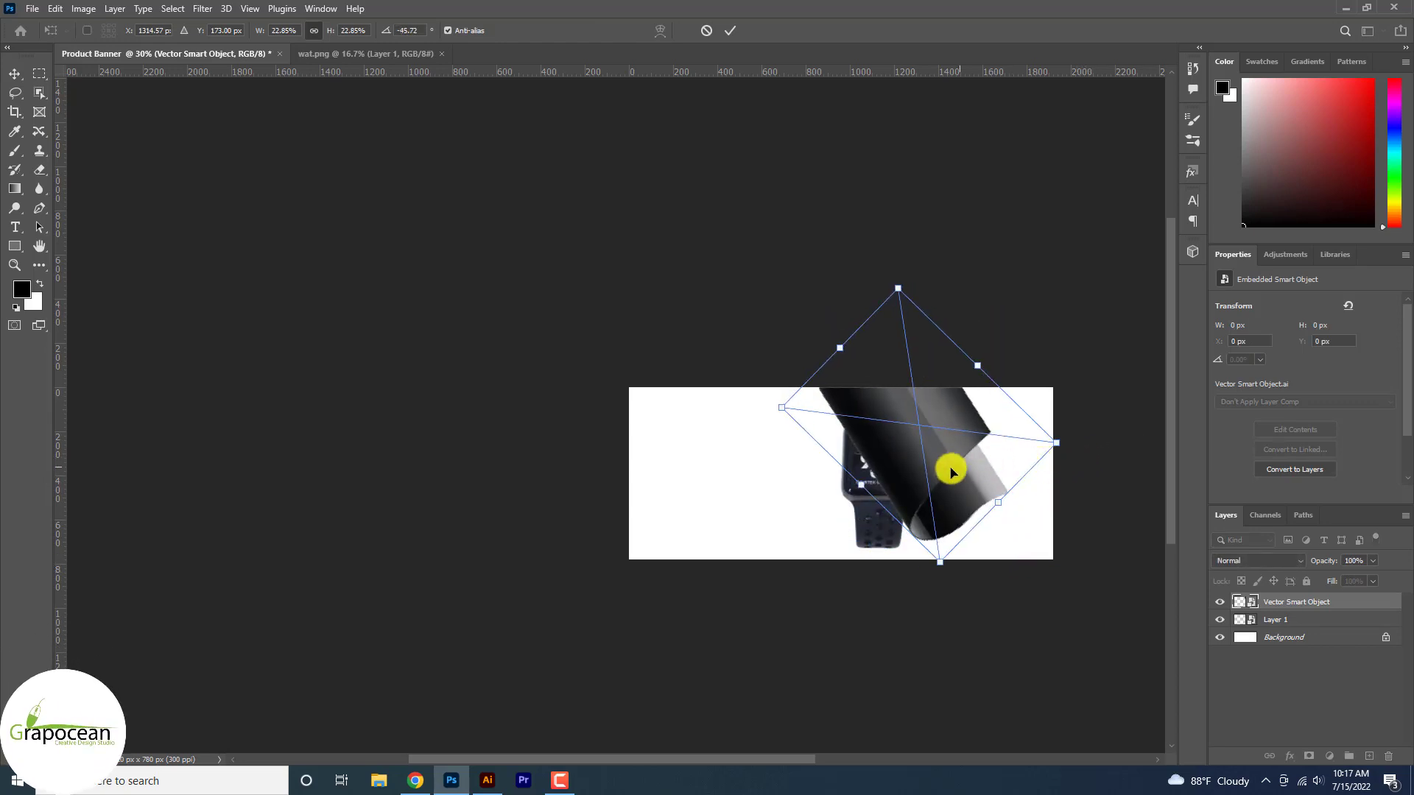
drag(947, 468, 897, 425)
drag(979, 480, 1027, 474)
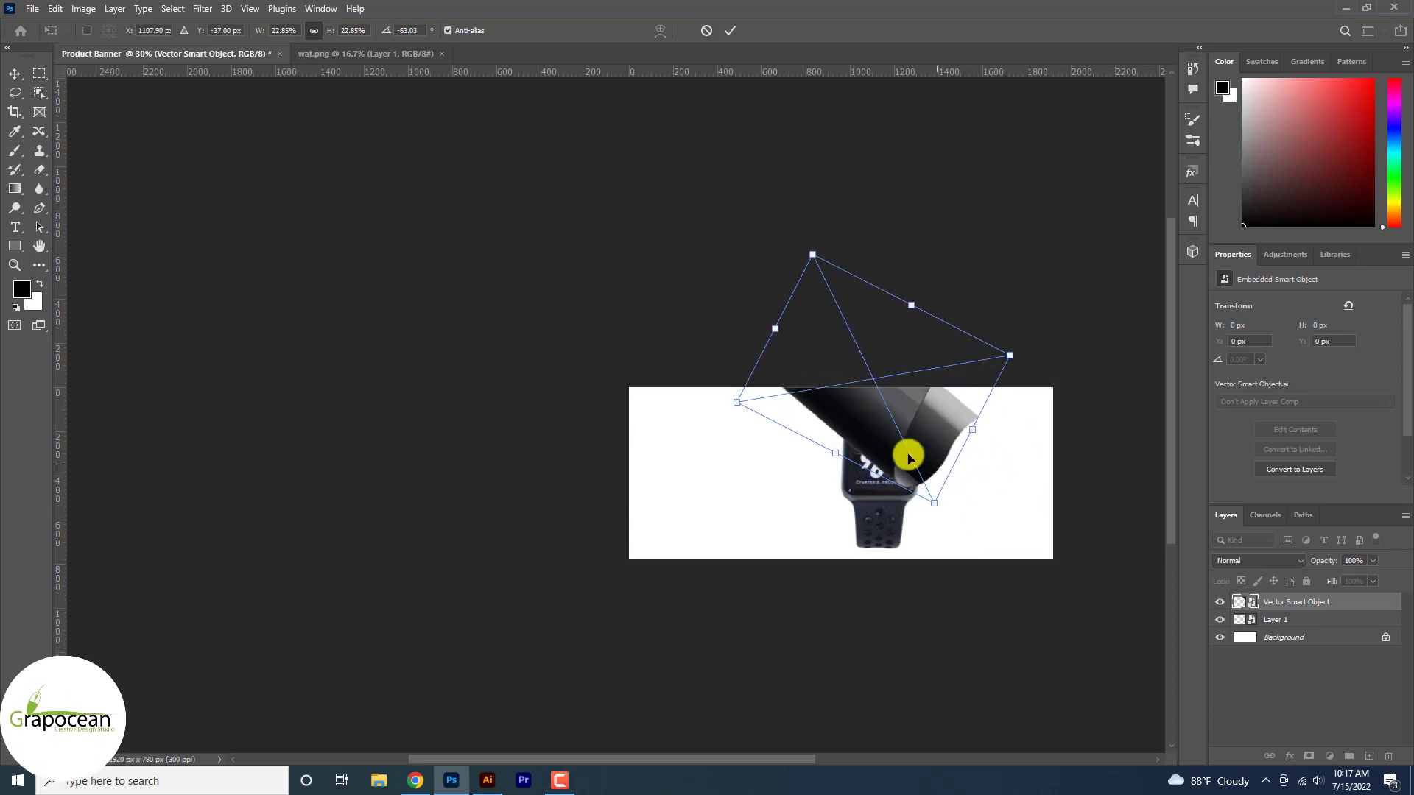
drag(910, 458, 920, 484)
click(731, 31)
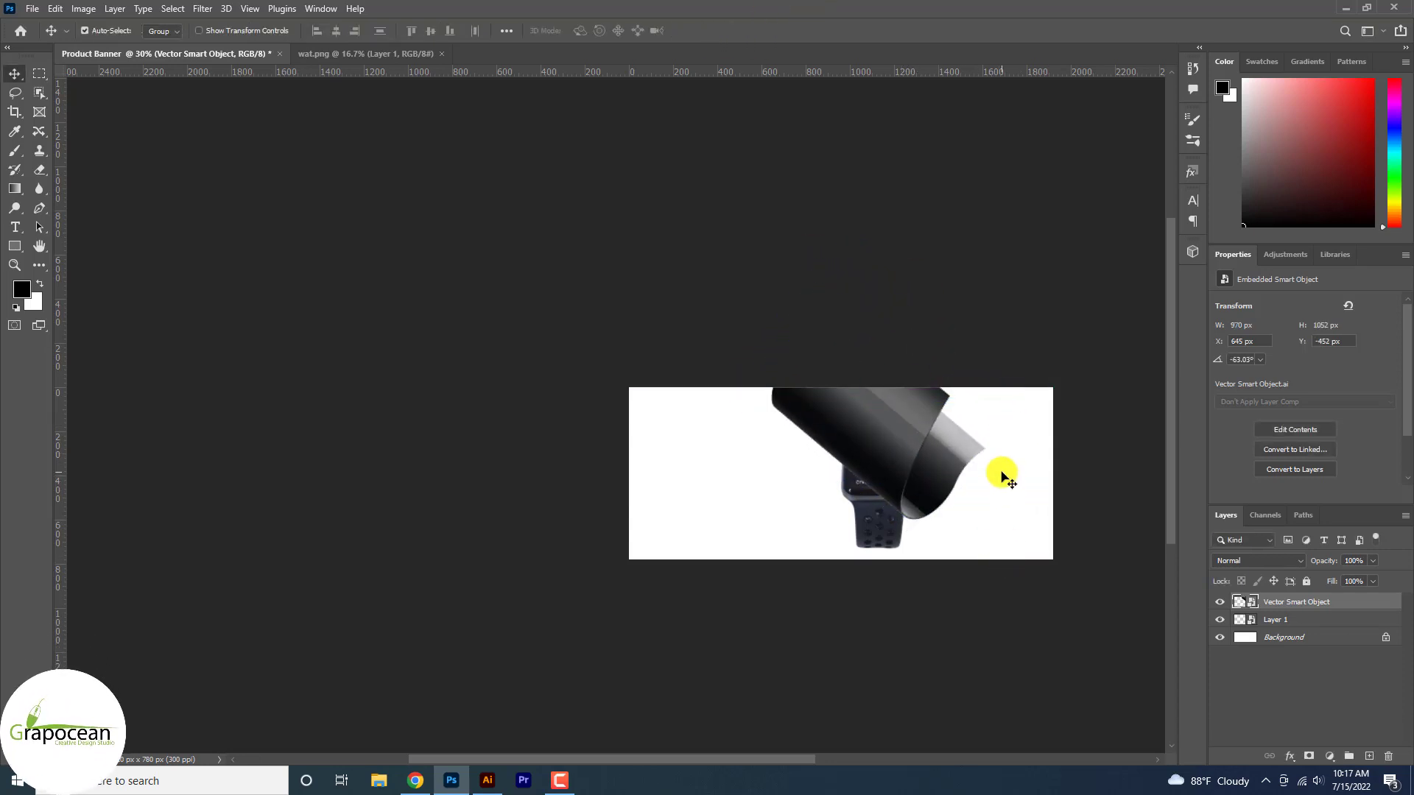
Set the ribbon's blend mode to Pin Light and place the watch layer above the ribbon.
click(1246, 564)
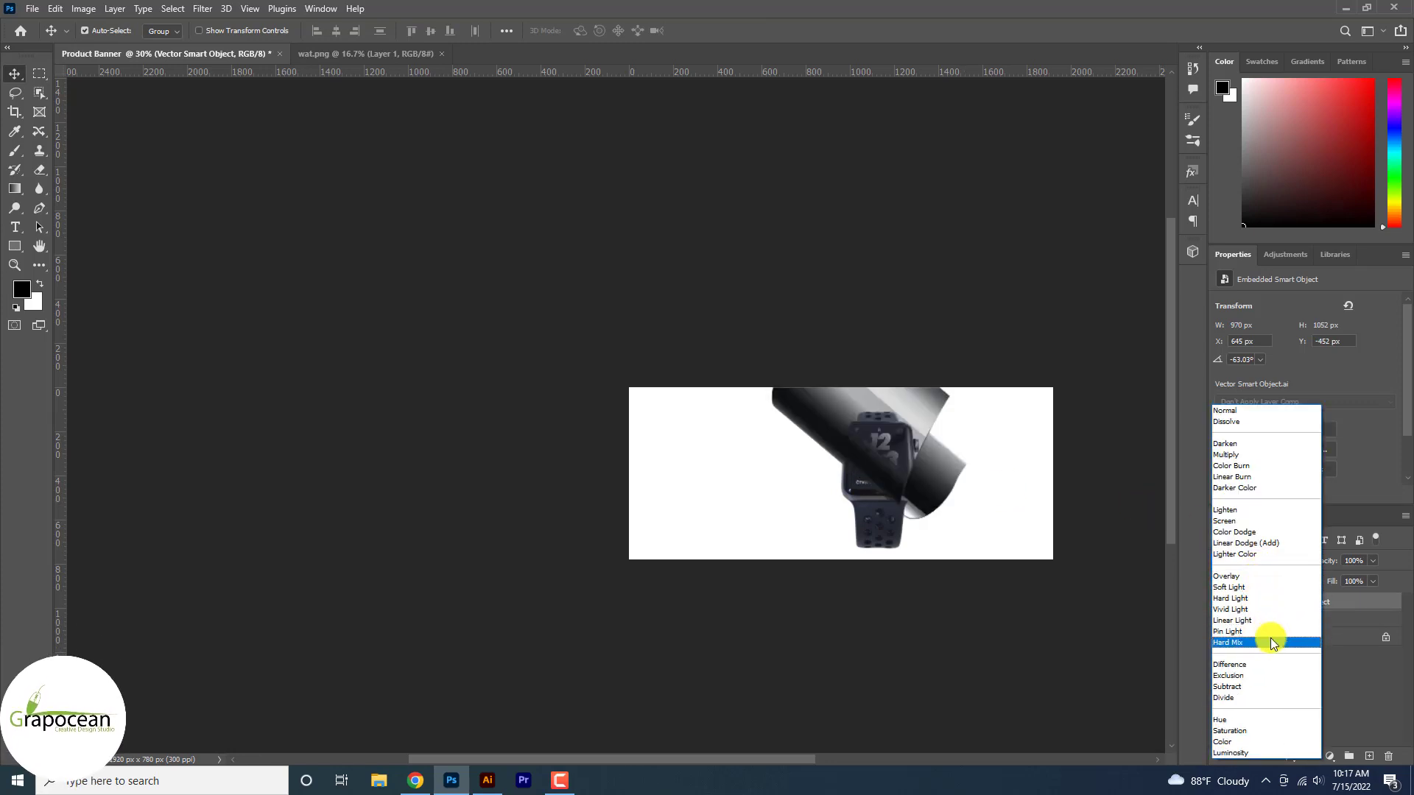
key(Escape)
drag(880, 516, 953, 546)
drag(944, 545, 943, 538)
click(1307, 621)
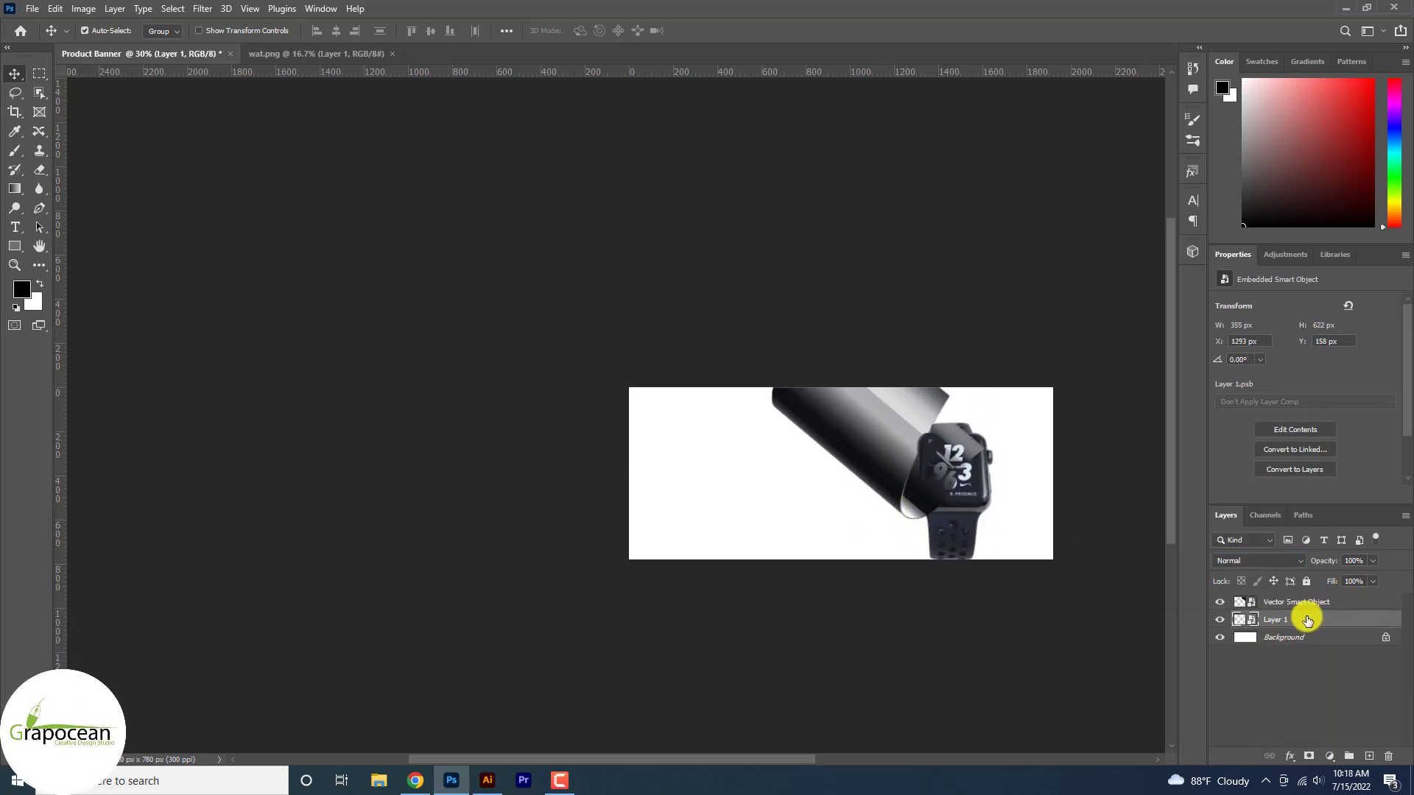
drag(1301, 602, 1274, 598)
drag(969, 511, 948, 505)
Reposition the ribbon behind the watch, shrinking it slightly and tilting it to -51°.
drag(878, 442, 997, 548)
key(ctrl+t)
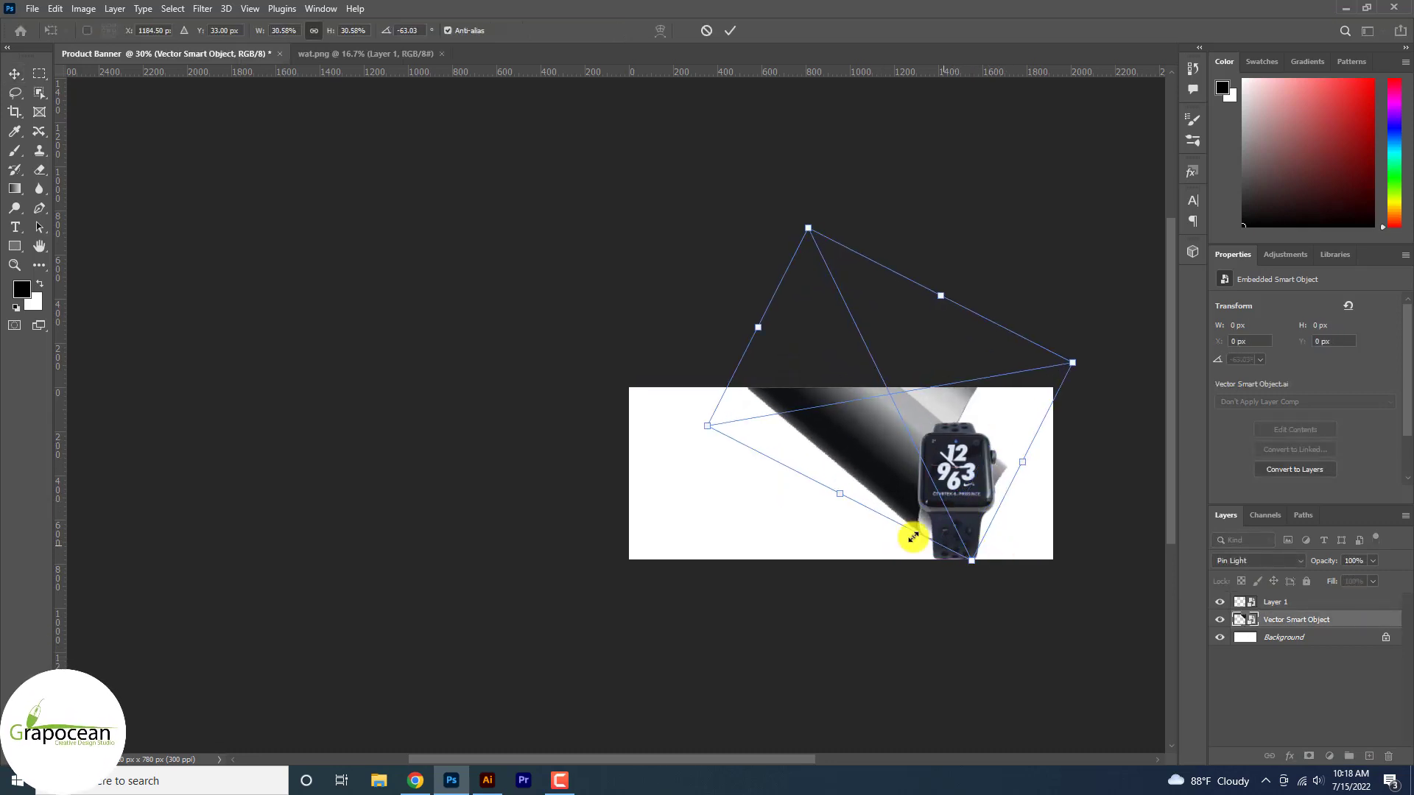
drag(913, 537, 909, 511)
drag(1023, 543, 988, 577)
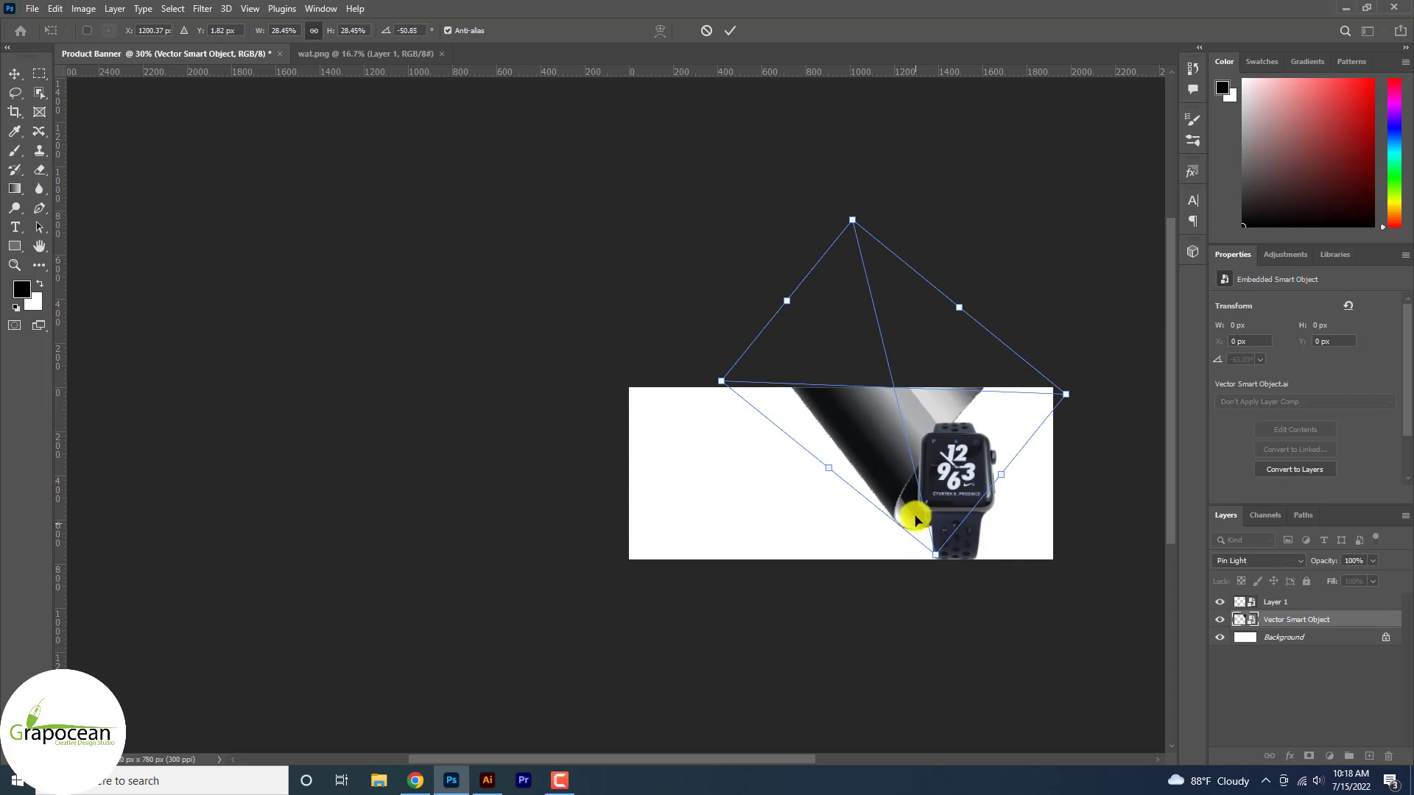
click(730, 30)
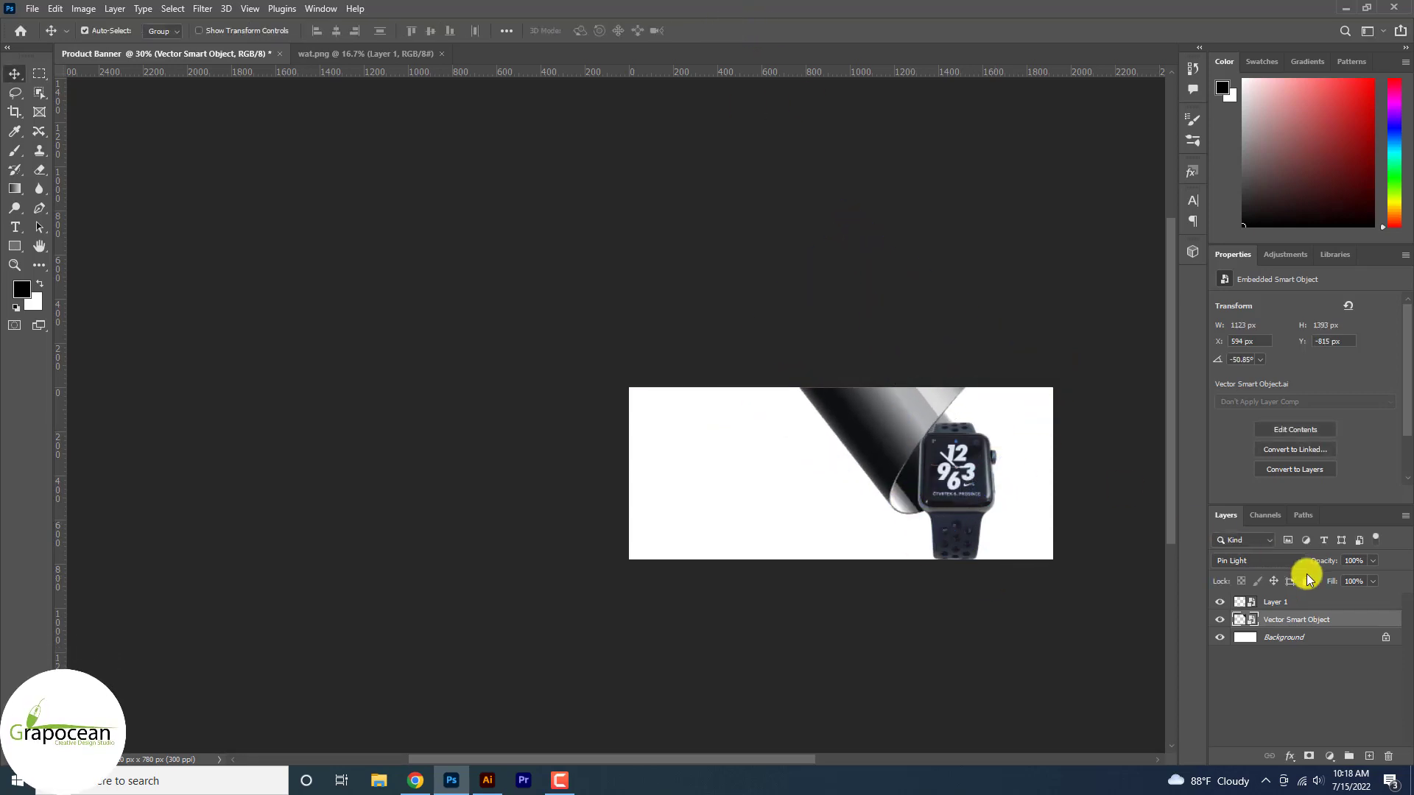
Fade the ribbon layer to 30% opacity.
click(1373, 561)
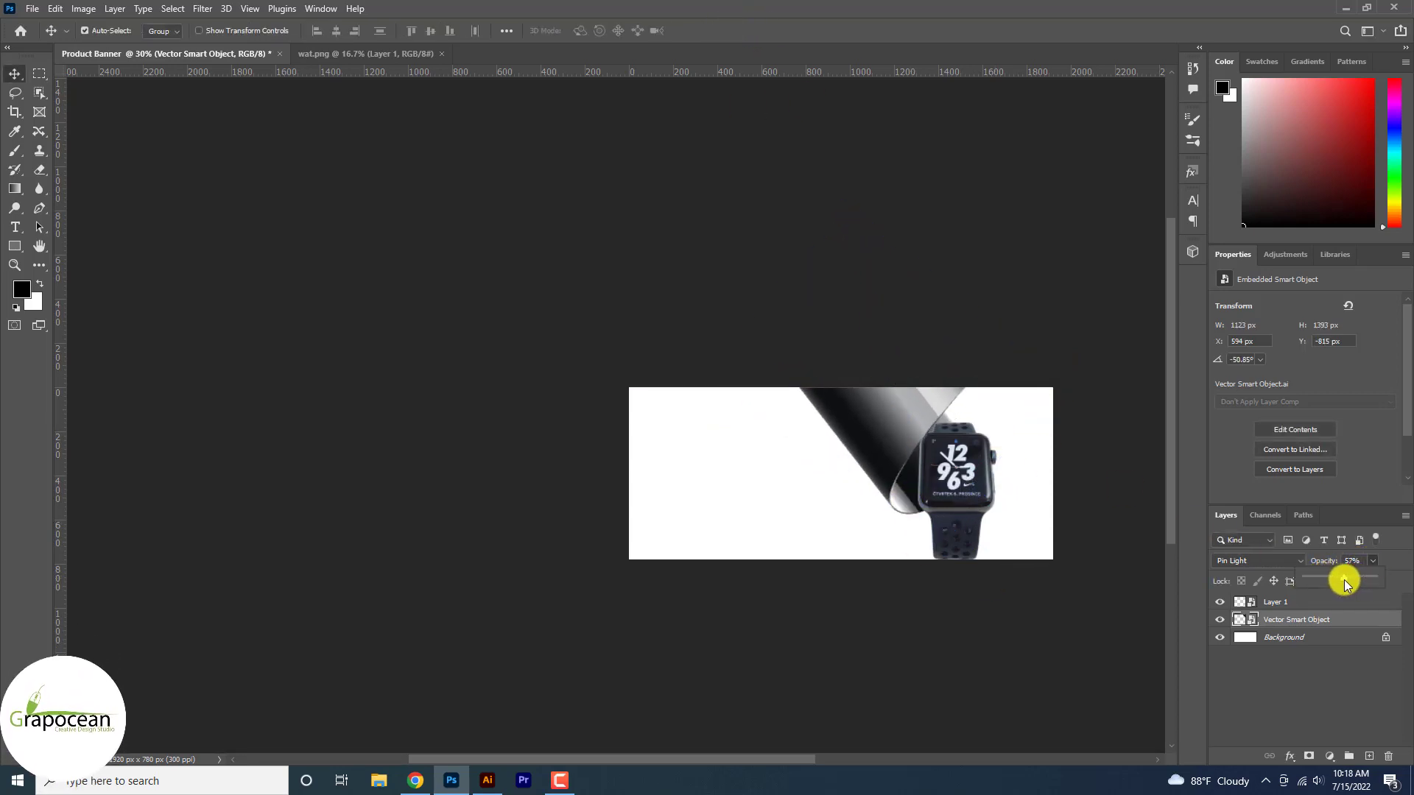
drag(1375, 578, 1317, 579)
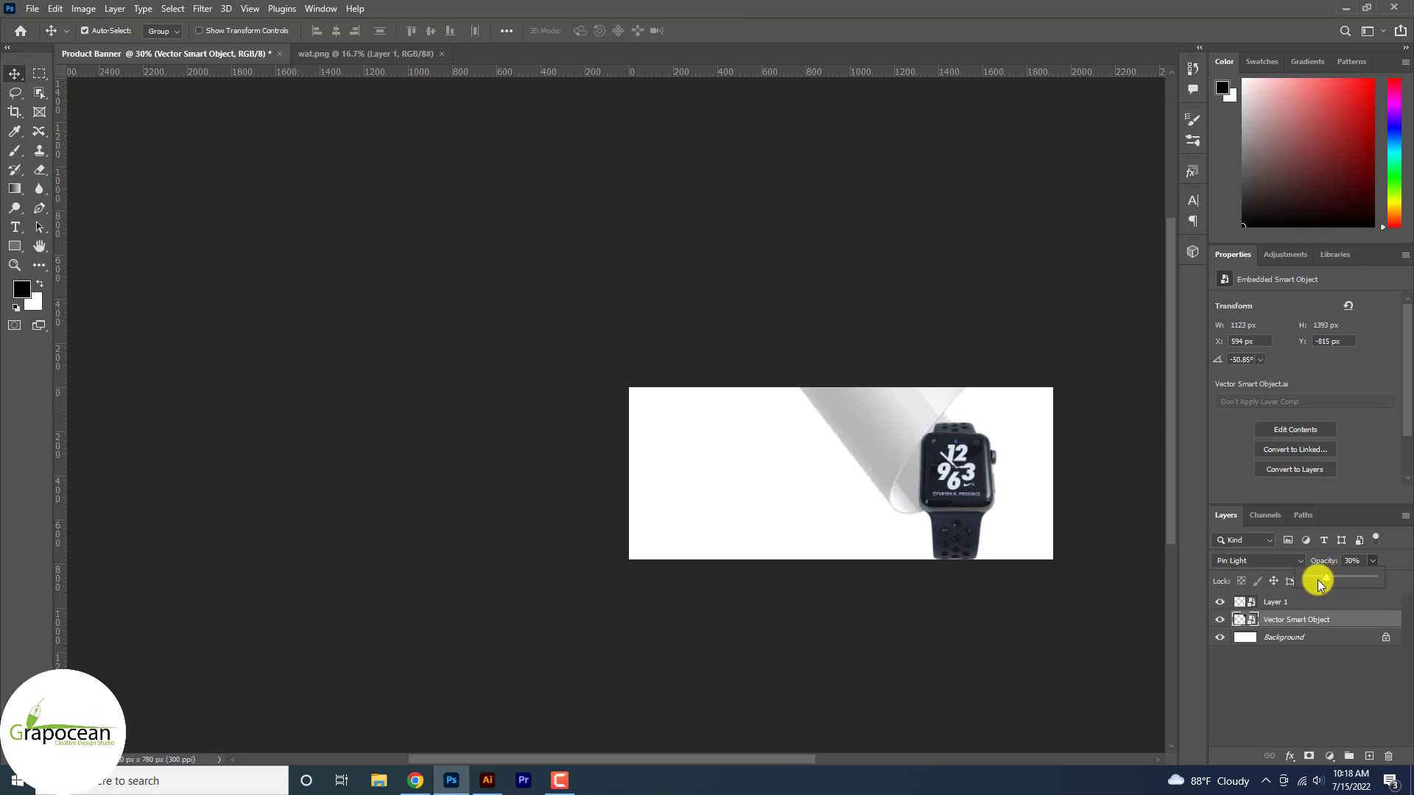
scroll(1004, 470, up, 5)
drag(865, 429, 854, 453)
scroll(873, 435, down, 3)
Duplicate the ribbon, rotate the copy to about -156°, and stack it above the watch.
click(737, 403)
click(1335, 619)
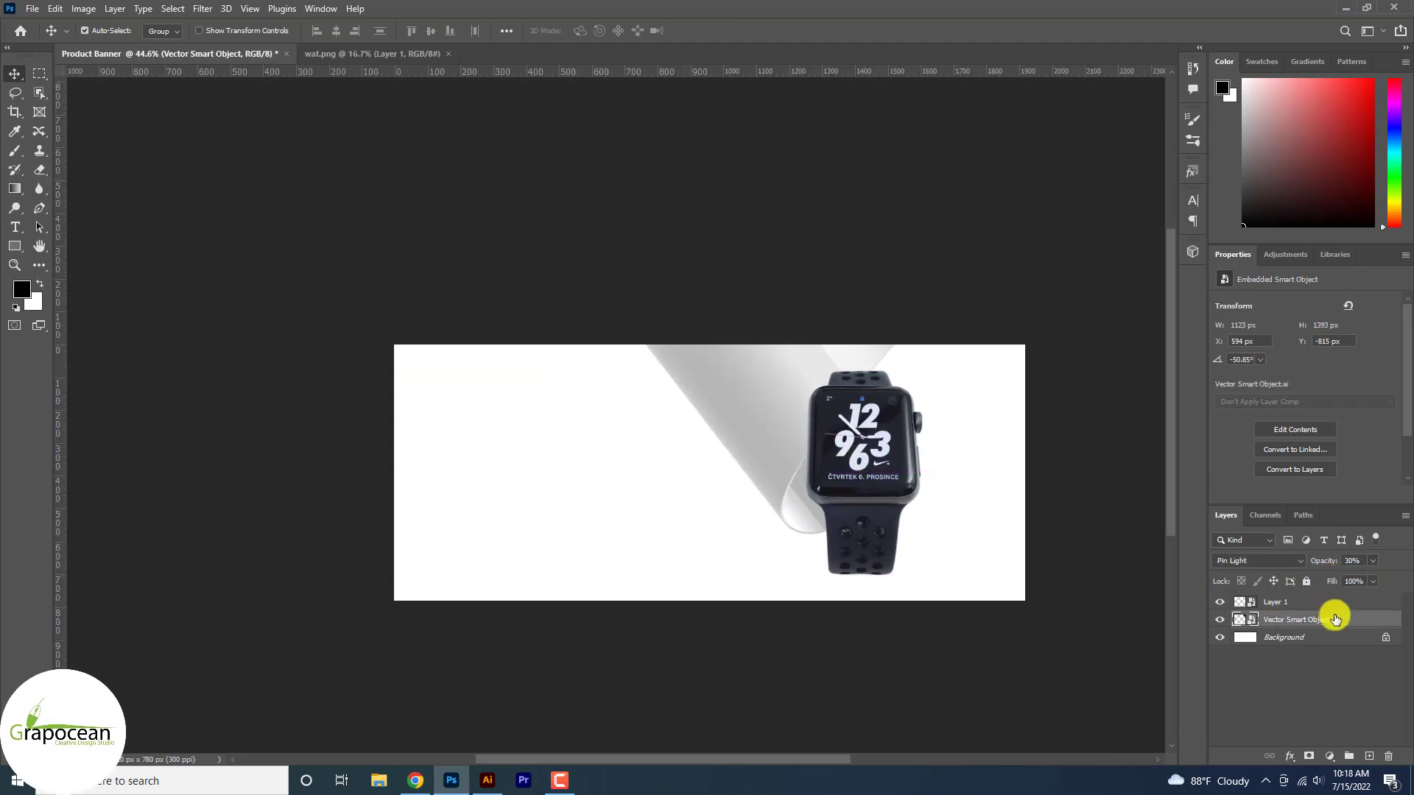
drag(1362, 751, 1368, 756)
key(ctrl+t)
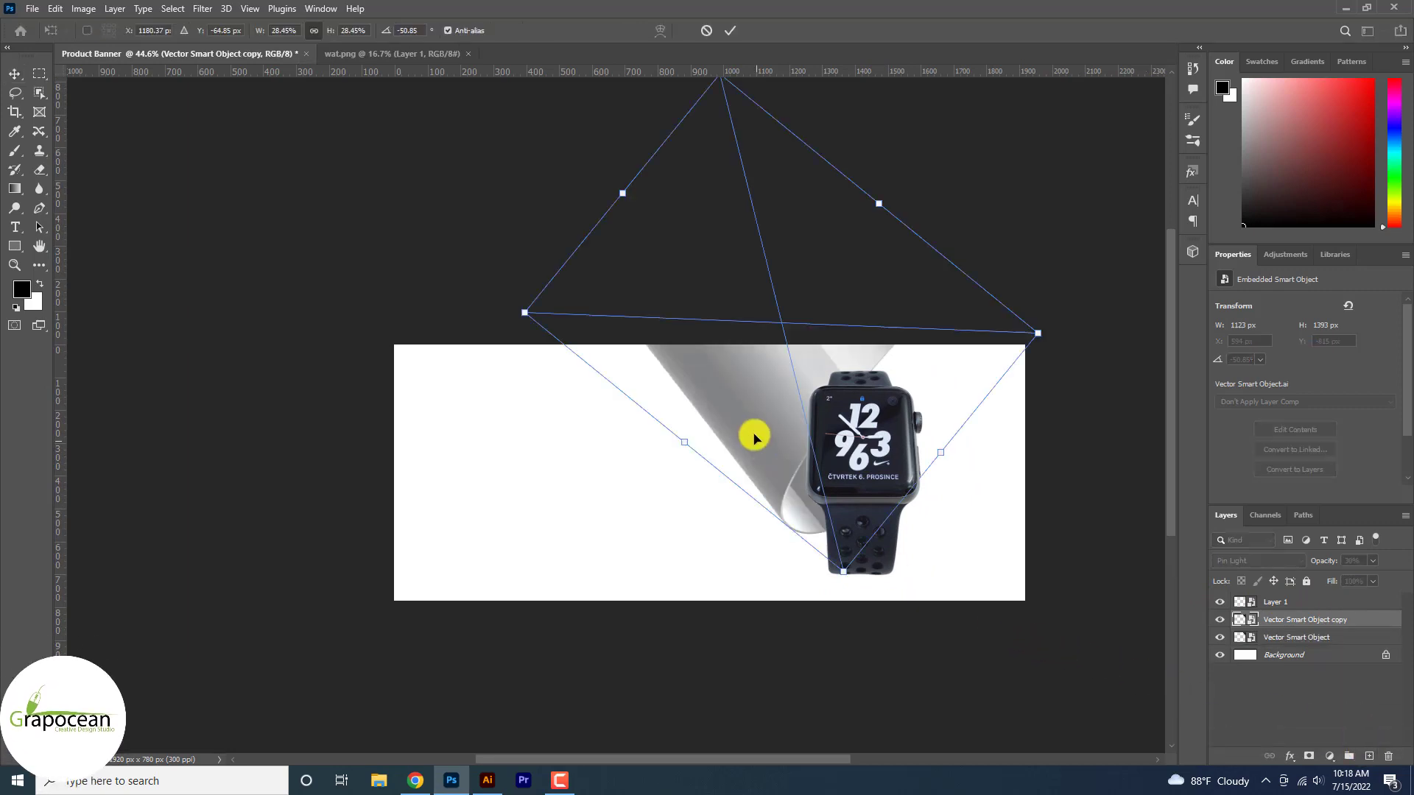
drag(758, 436, 731, 549)
drag(802, 721, 921, 346)
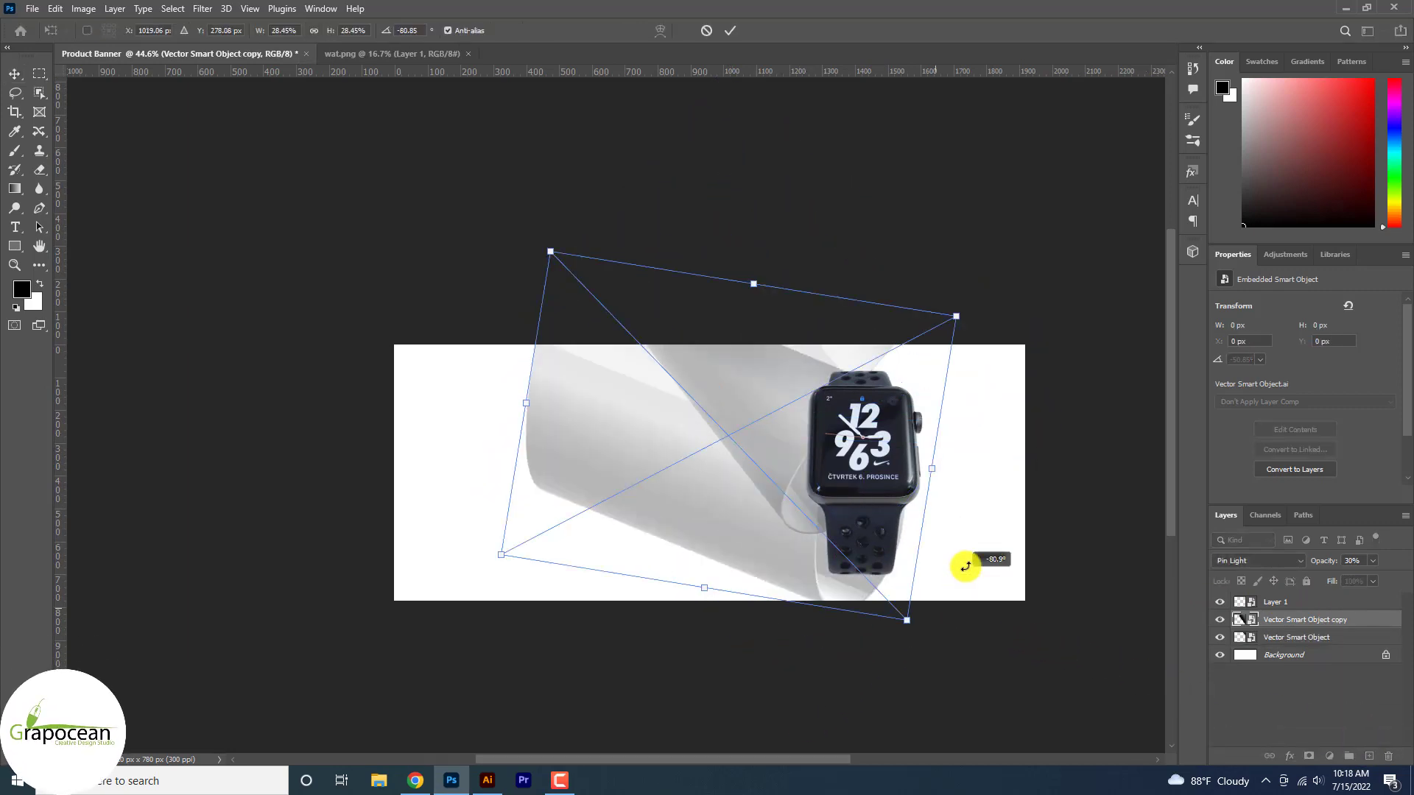
drag(805, 451, 944, 548)
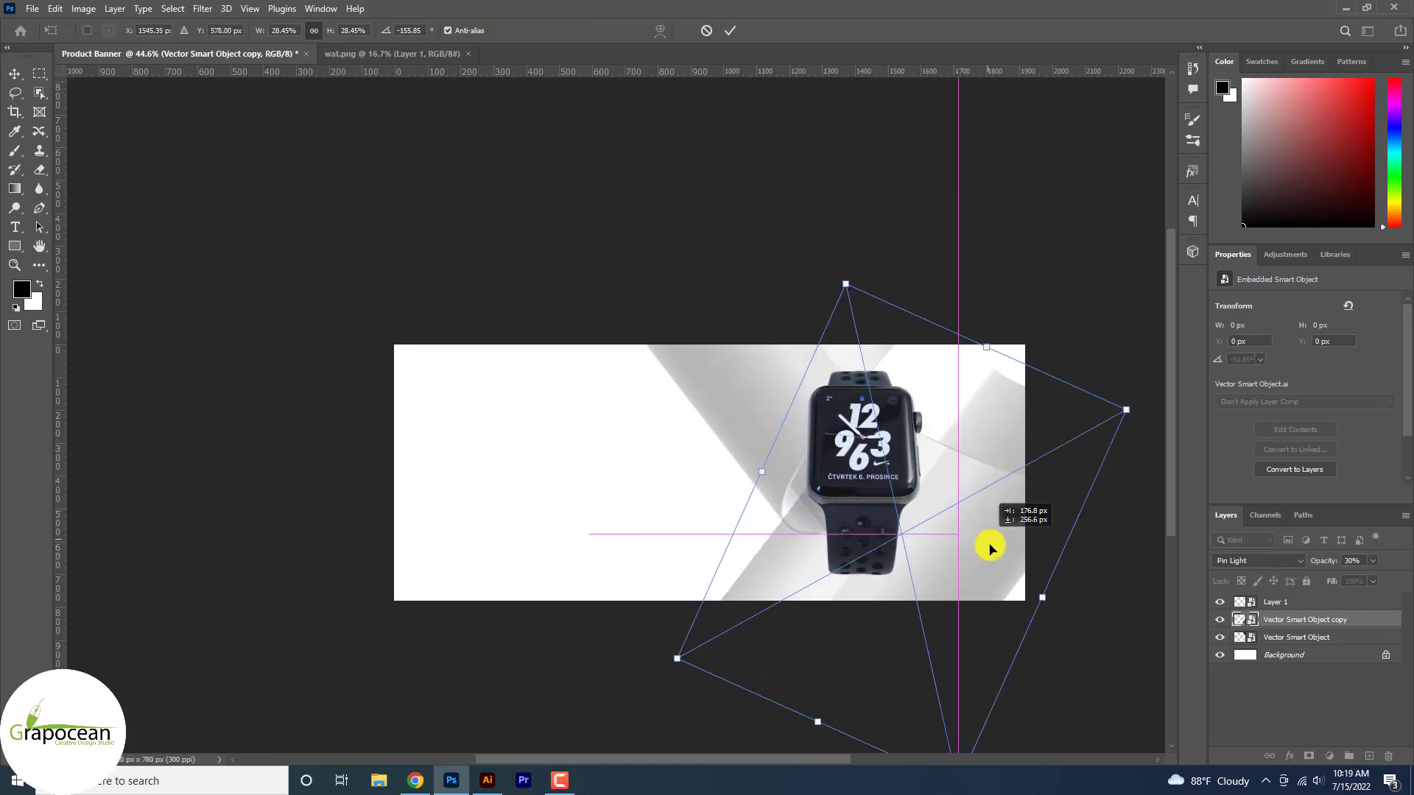
drag(944, 548, 993, 655)
drag(1292, 627, 1294, 593)
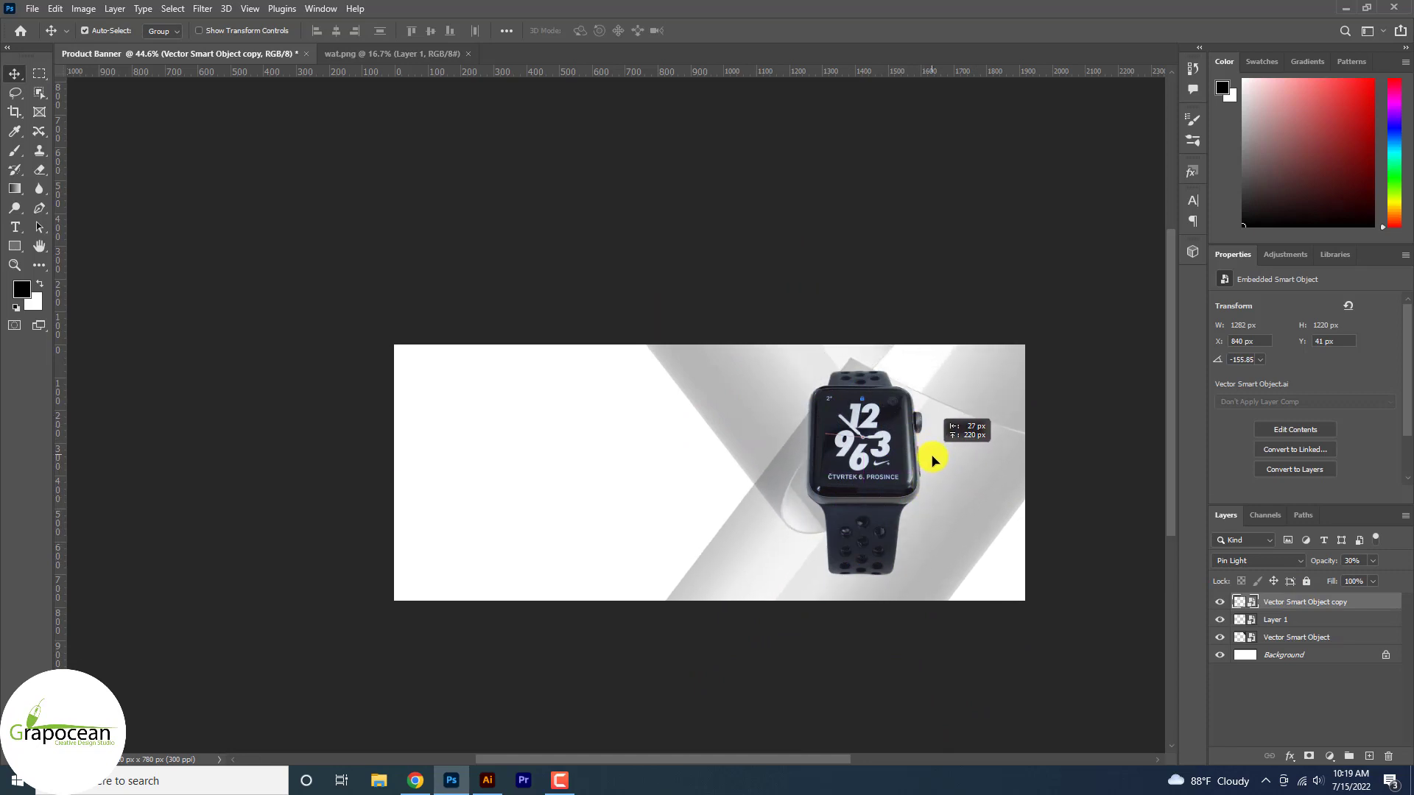
drag(929, 480, 964, 471)
mouse_move(1009, 525)
mouse_down()
mouse_move(876, 553)
mouse_move(851, 579)
mouse_up()
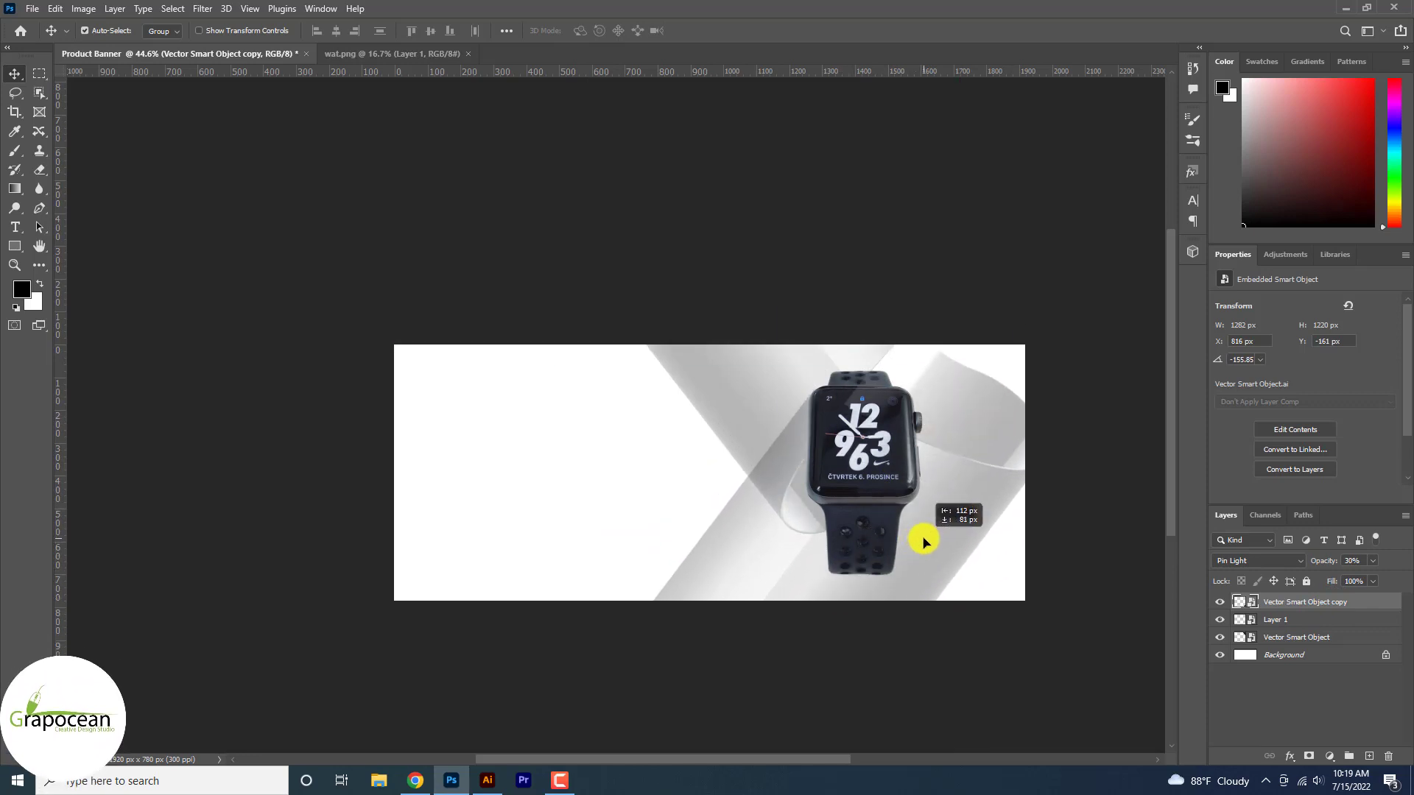
drag(850, 580, 963, 575)
Scale up the ribbon copy to about 45% and shift it down-left.
key(ctrl+t)
scroll(966, 566, down, 3)
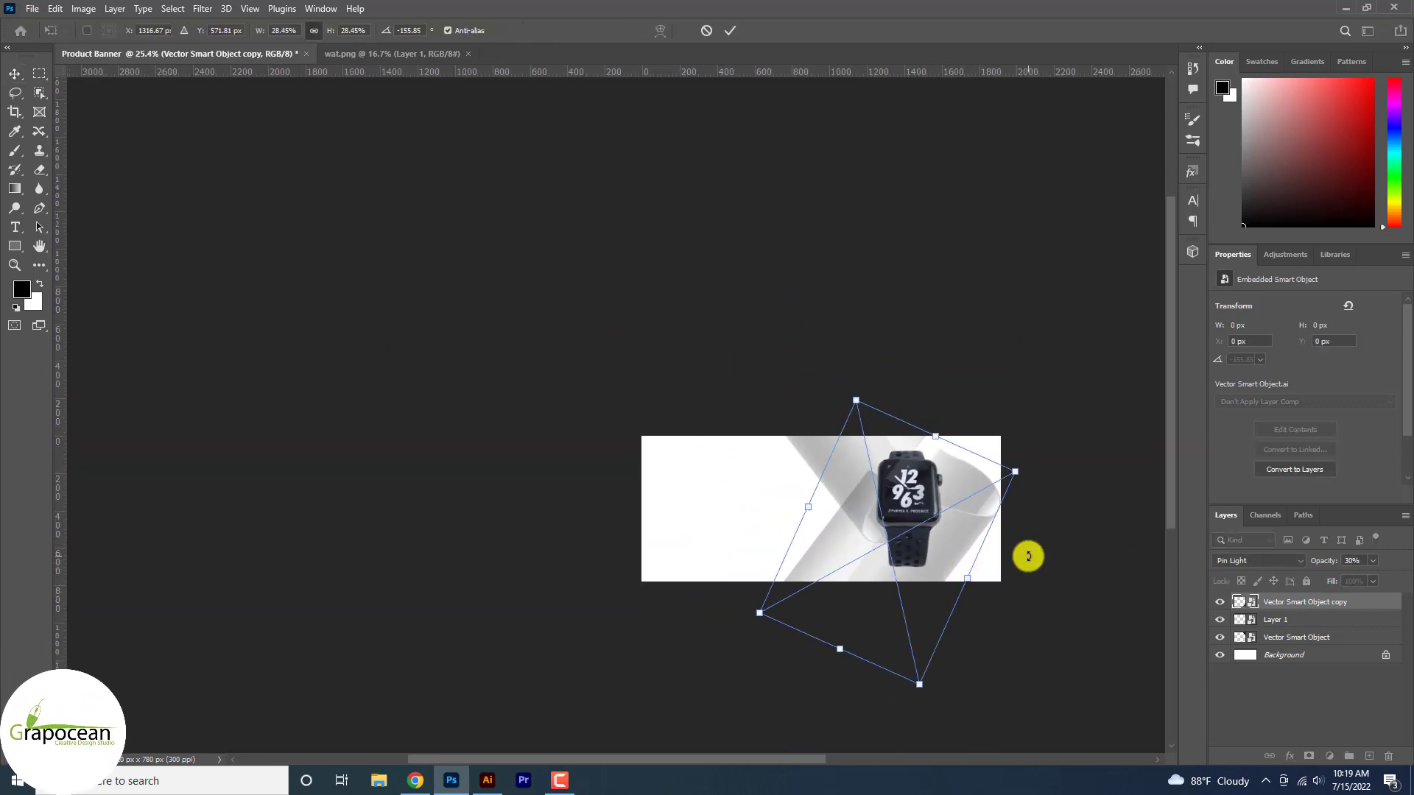
drag(949, 489, 1011, 468)
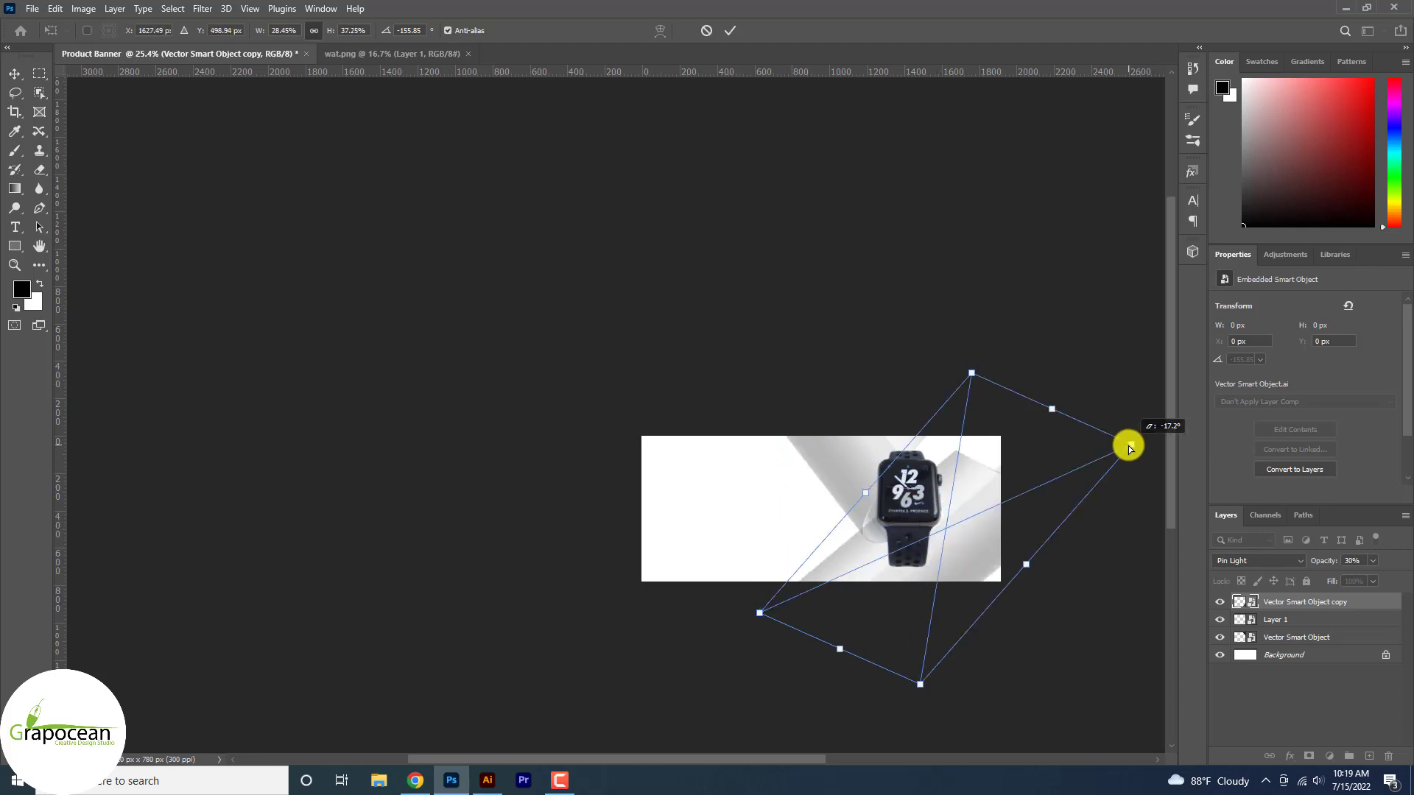
drag(919, 684, 944, 744)
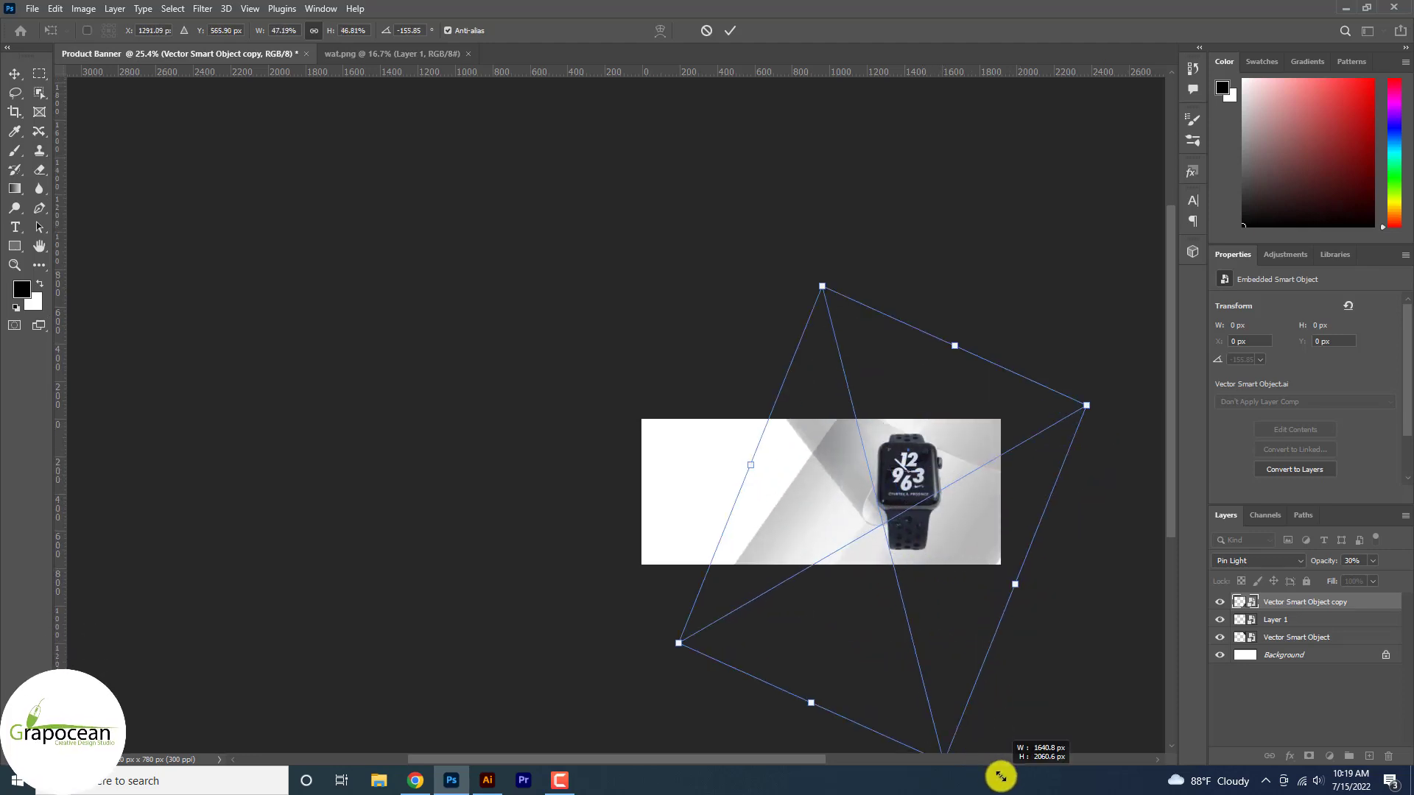
mouse_move(922, 663)
mouse_down()
mouse_move(878, 729)
mouse_move(875, 714)
mouse_up()
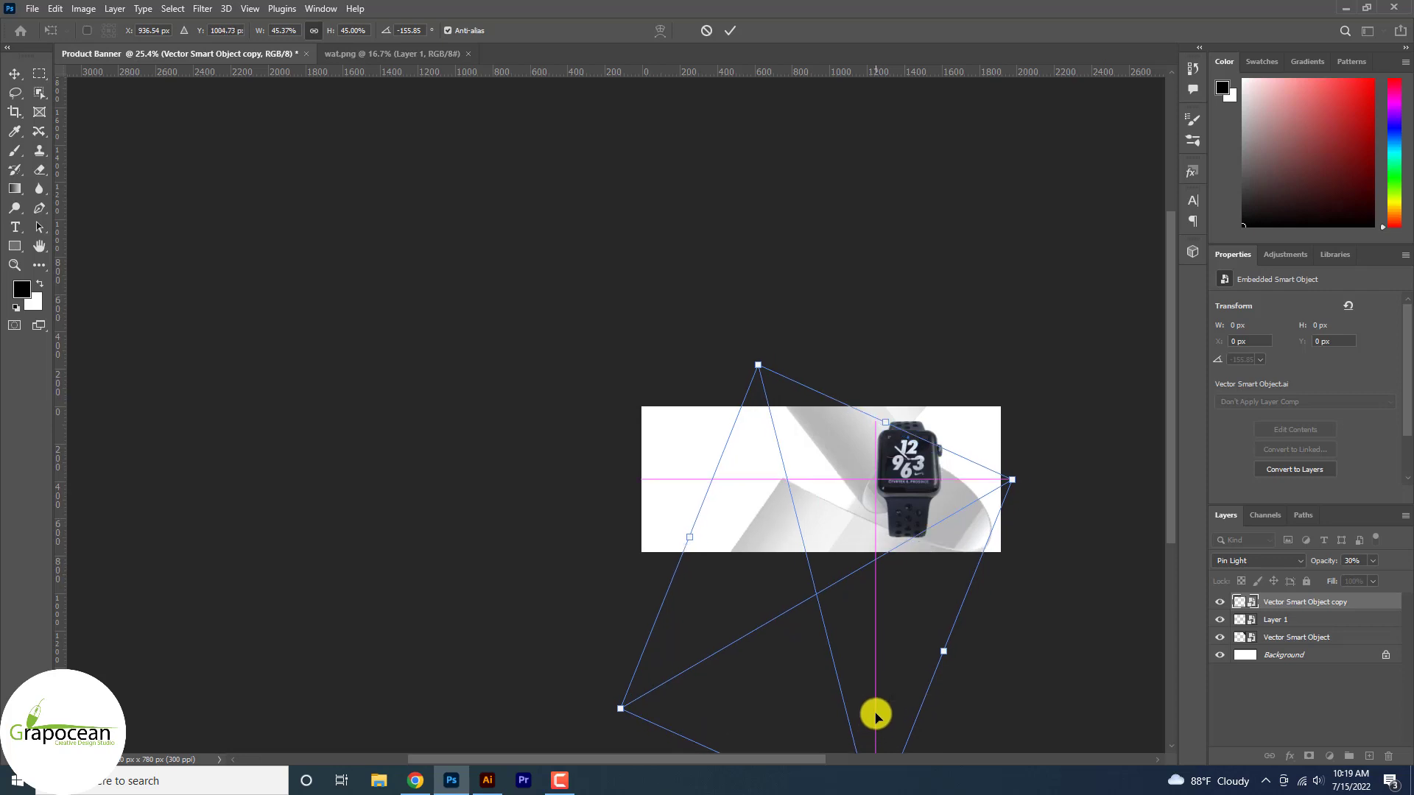
click(729, 31)
scroll(956, 531, up, 3)
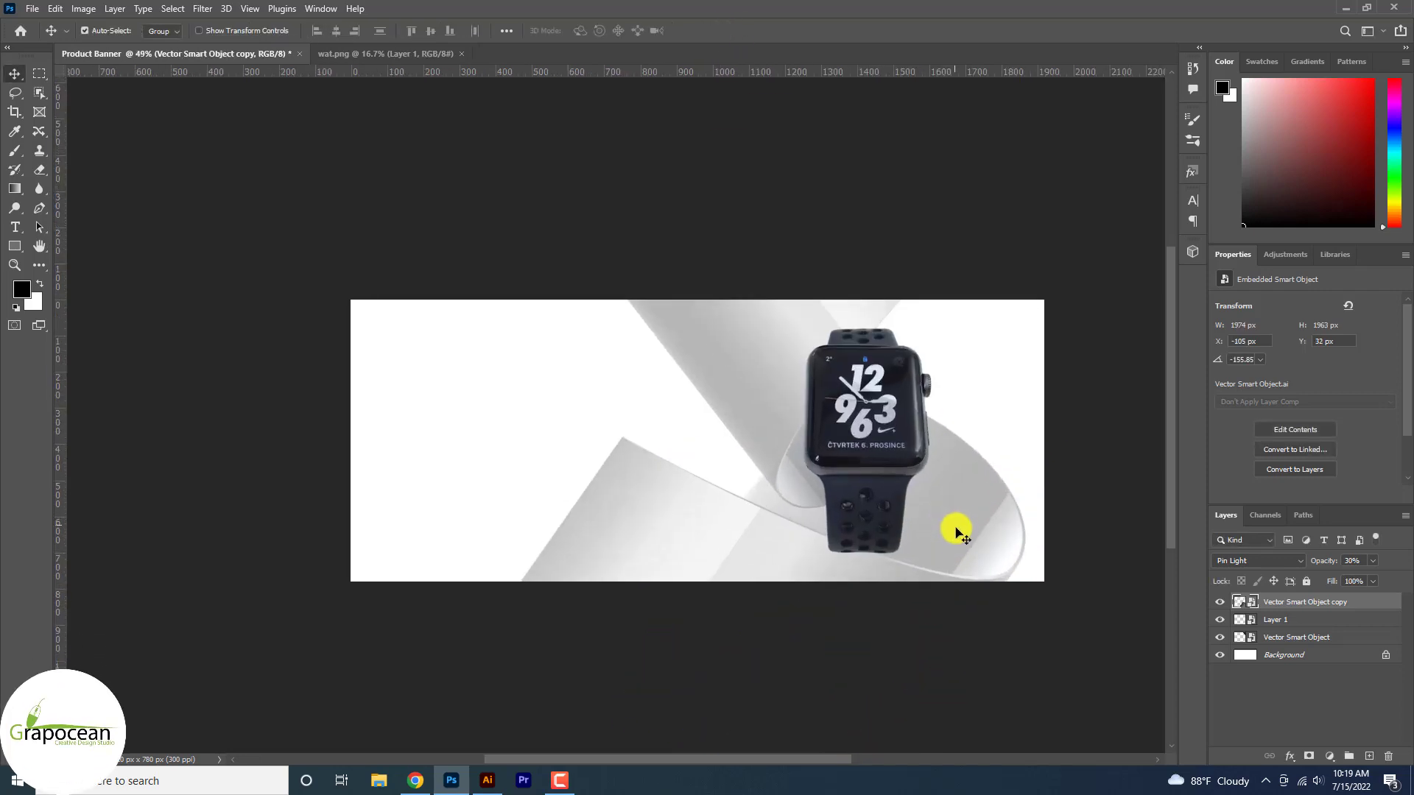
scroll(766, 404, down, 2)
Rasterize the ribbon copy, set it to Subtract blending, and nudge it up-left.
right_click(1310, 607)
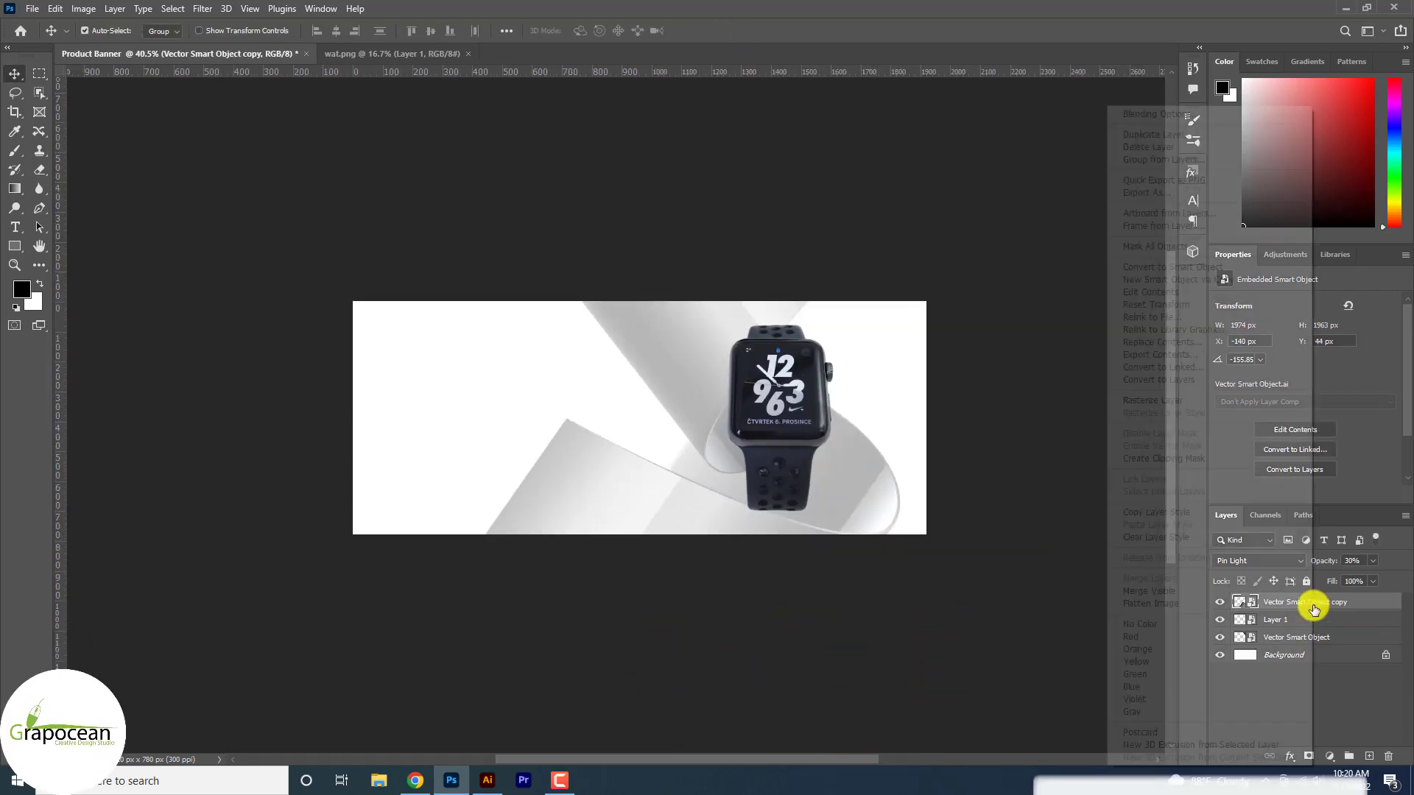
click(1162, 401)
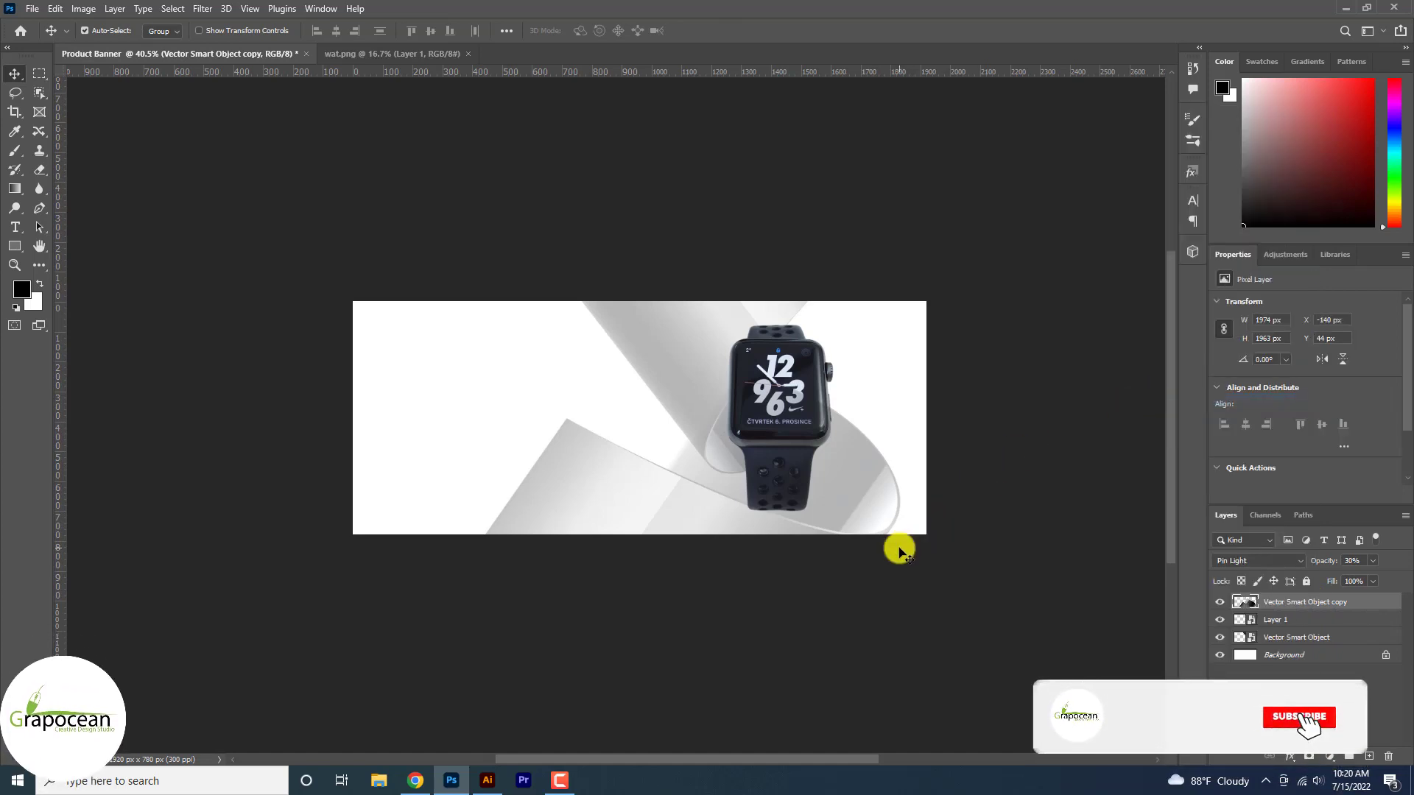
click(85, 30)
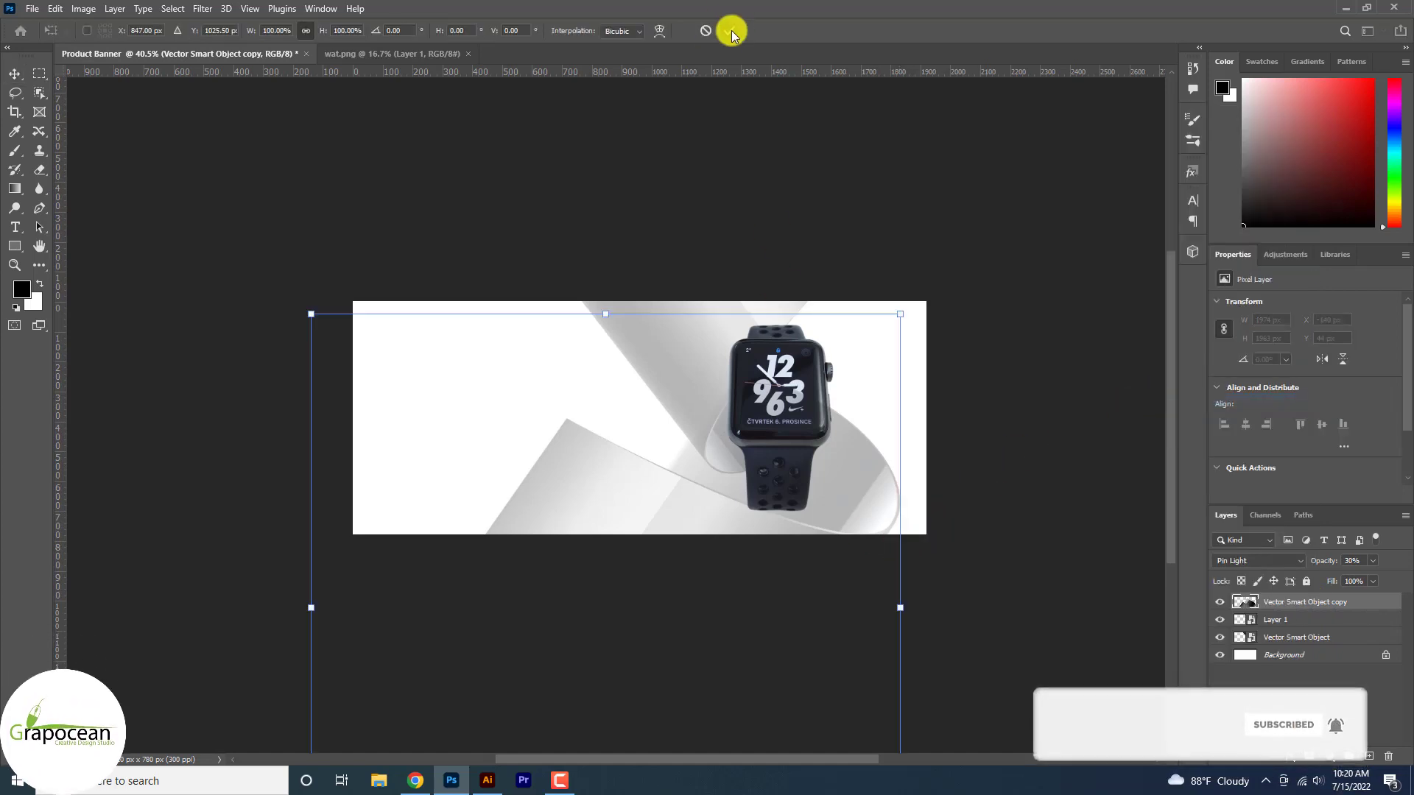
click(1258, 560)
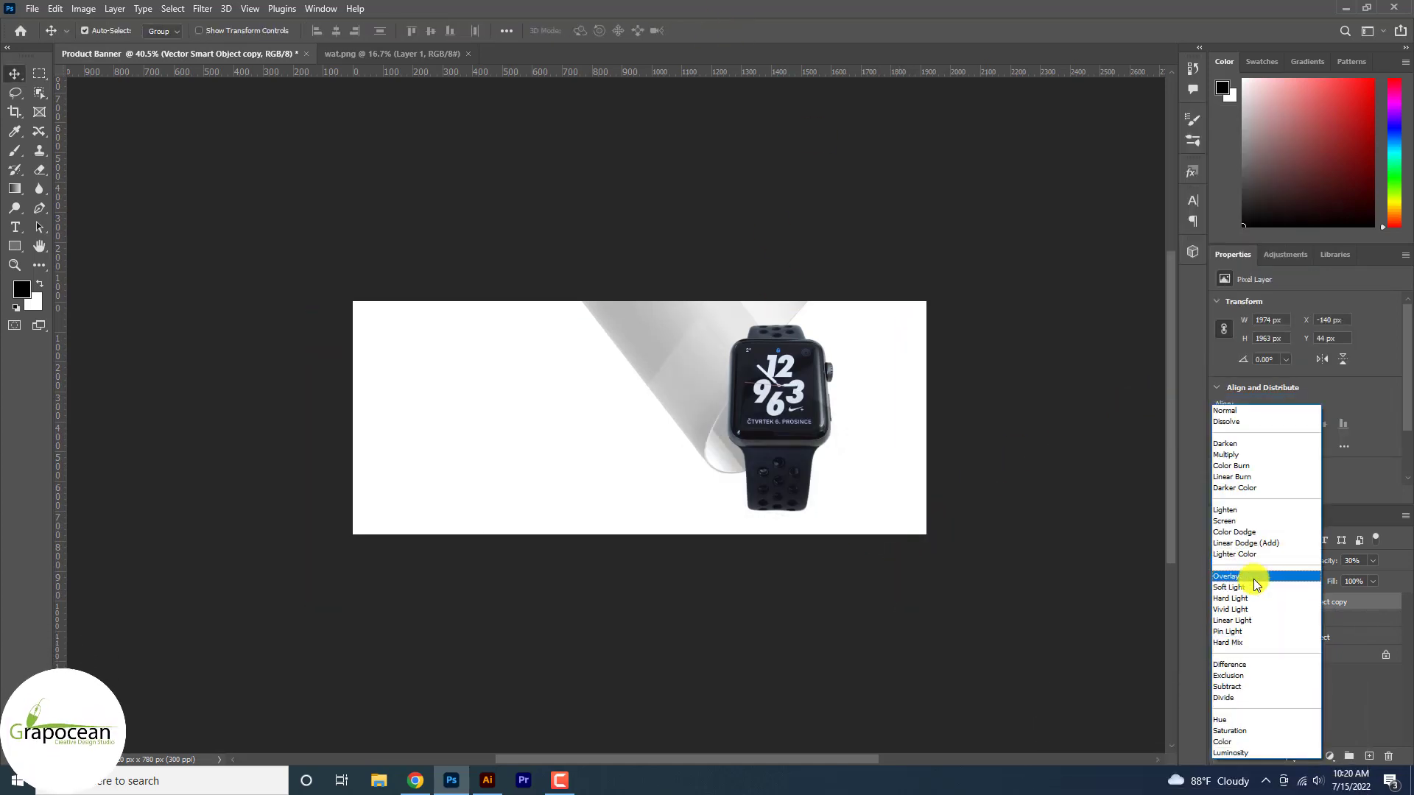
click(1270, 686)
drag(631, 464, 676, 456)
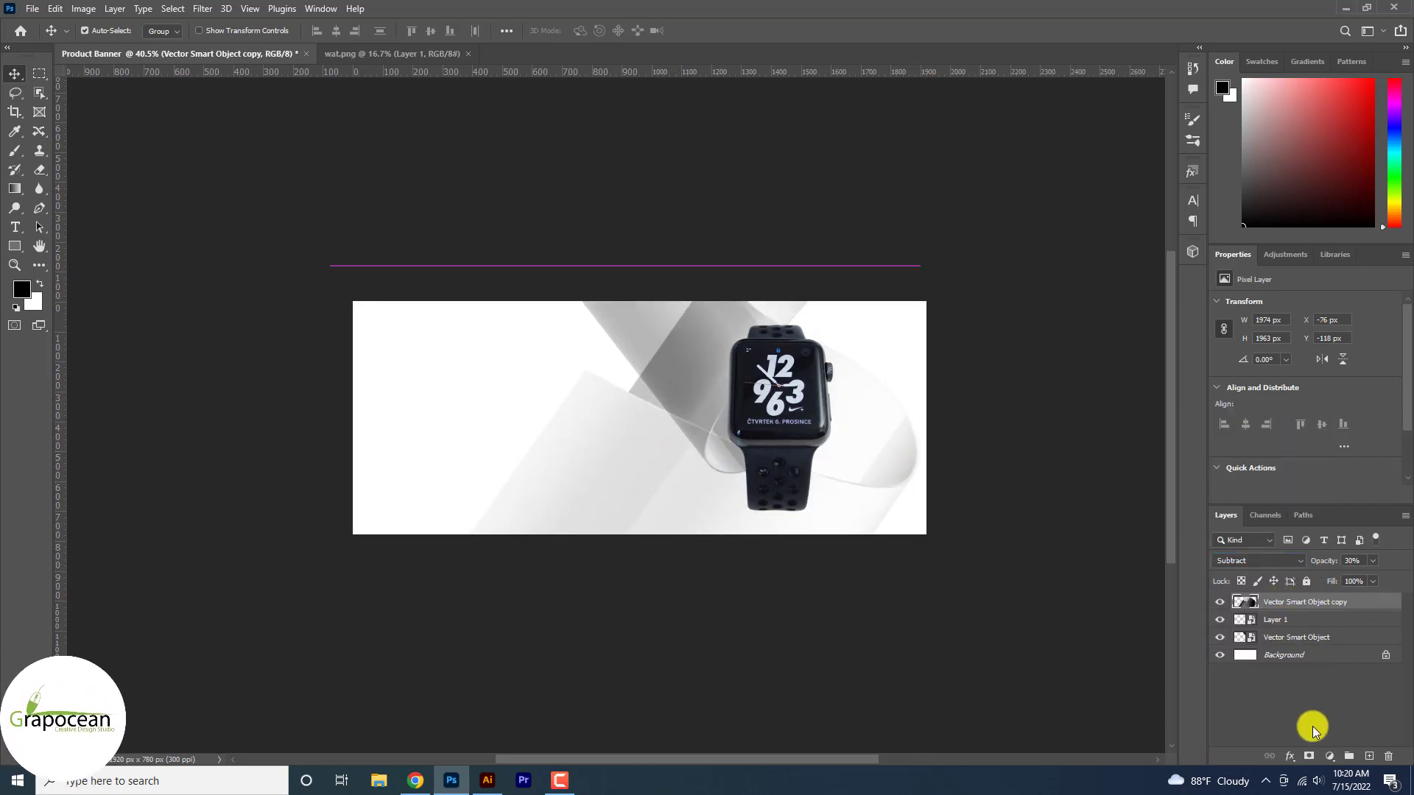
Add a layer mask to the ribbon copy and set a 215 px, 100% hardness brush.
click(1309, 757)
right_click(16, 147)
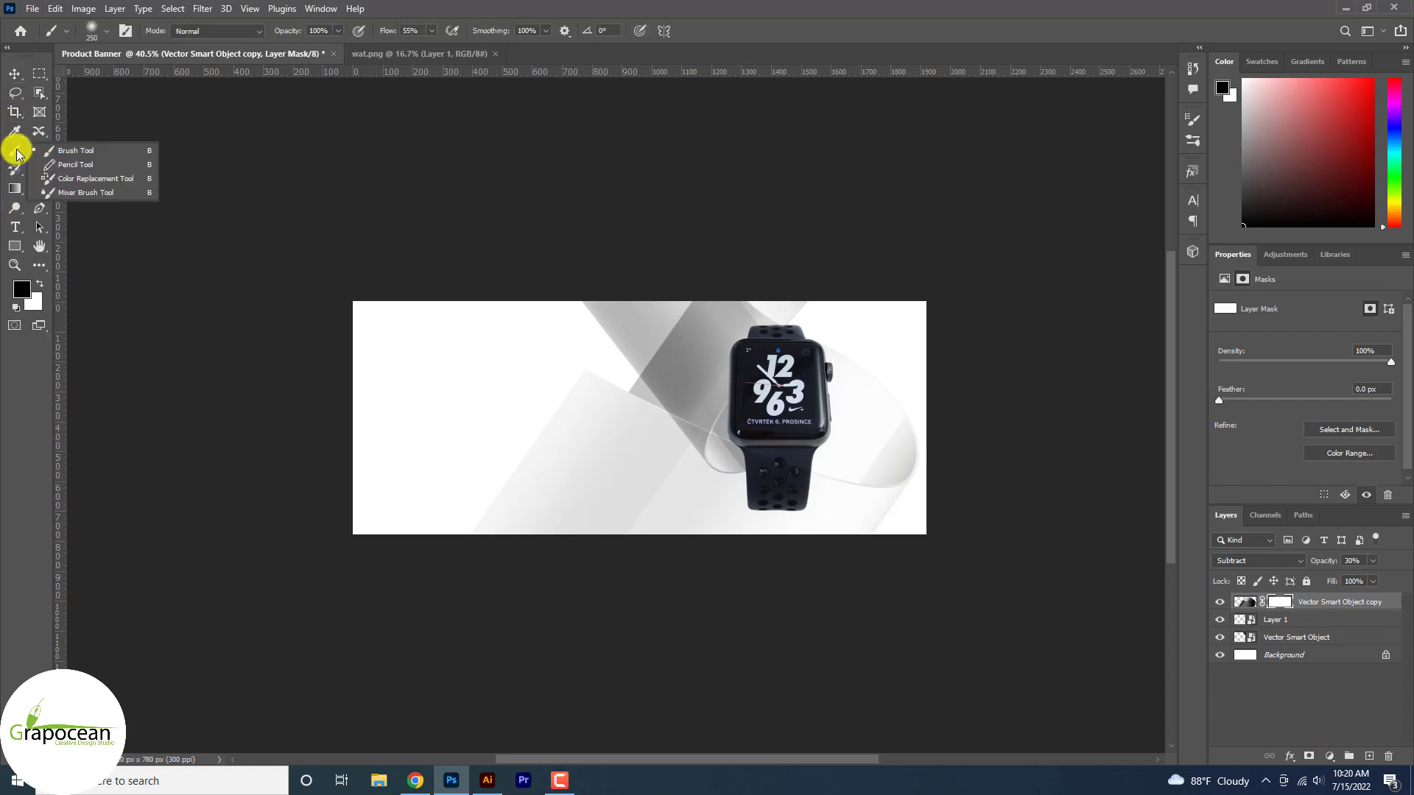
click(81, 153)
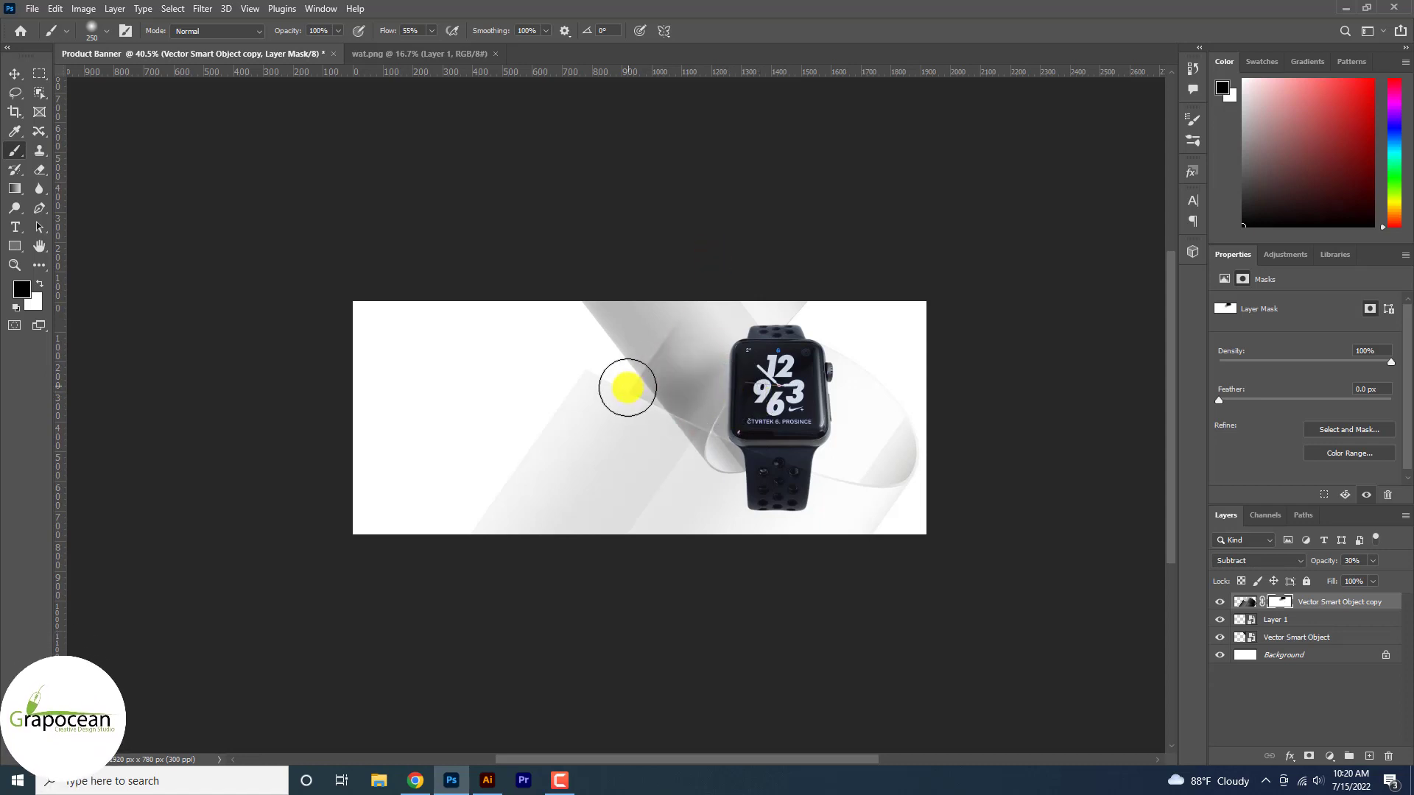
alt+right_click(627, 386)
drag(610, 259, 595, 600)
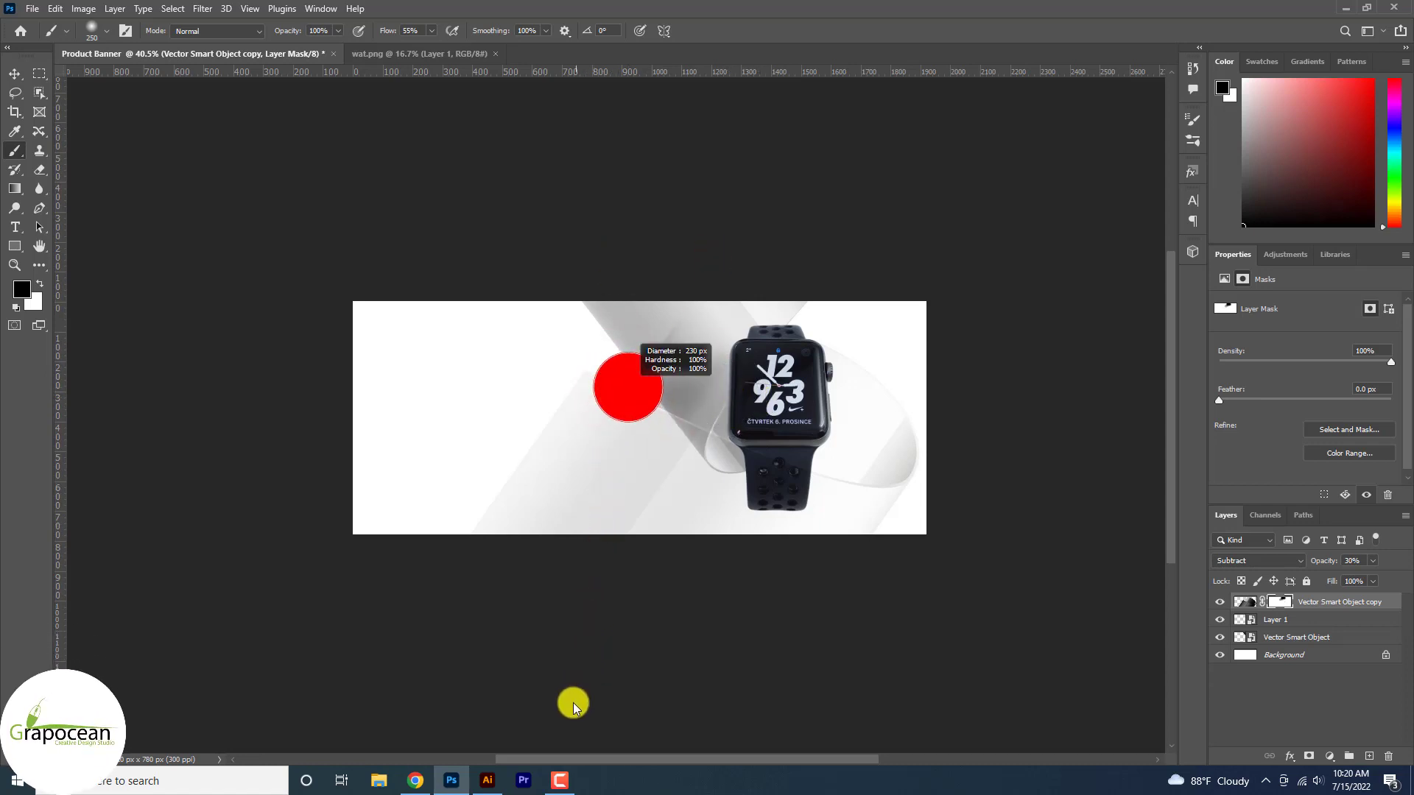
drag(574, 706, 585, 541)
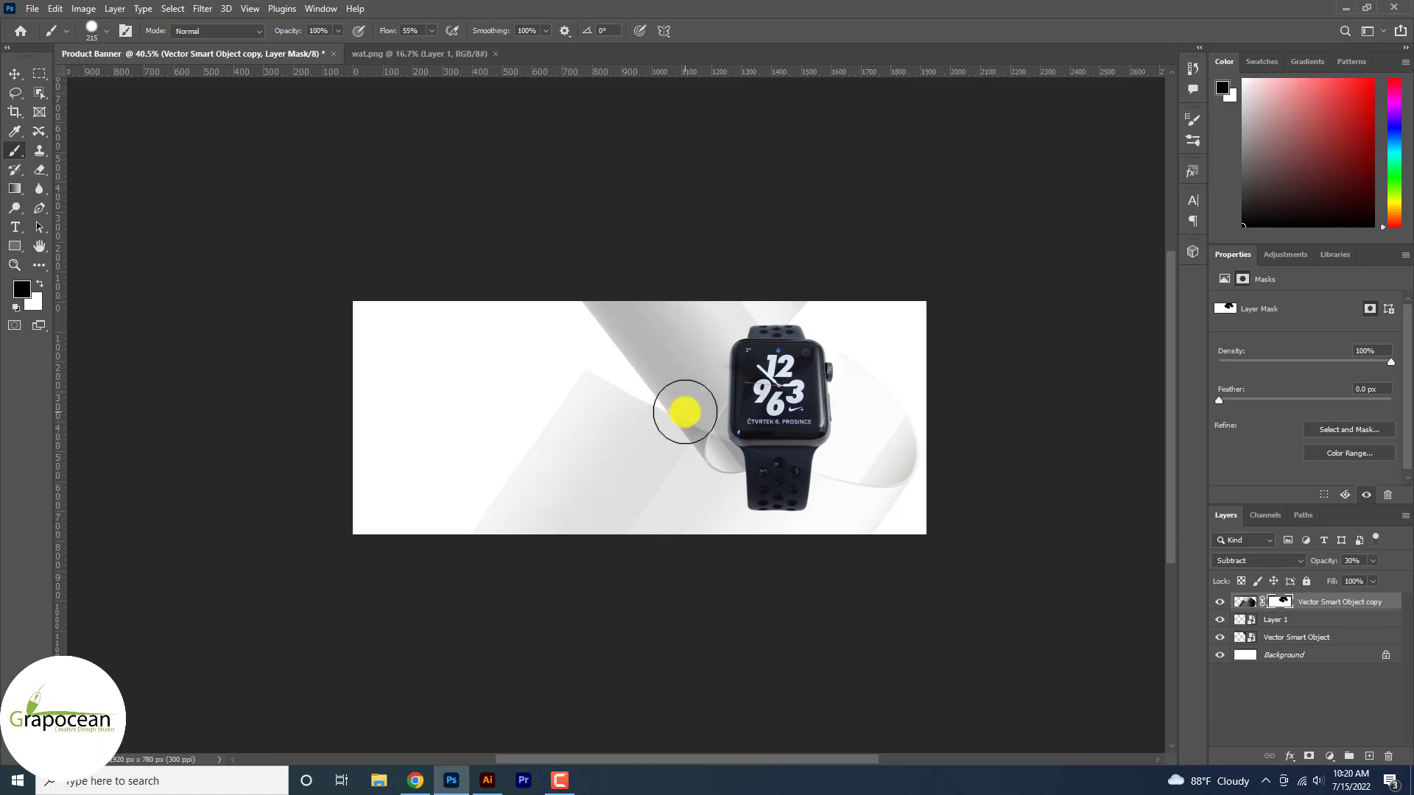
Paint black on the mask over the grey band below the watch to the bottom edge.
mouse_move(681, 406)
mouse_down()
mouse_move(556, 573)
mouse_move(590, 535)
mouse_up()
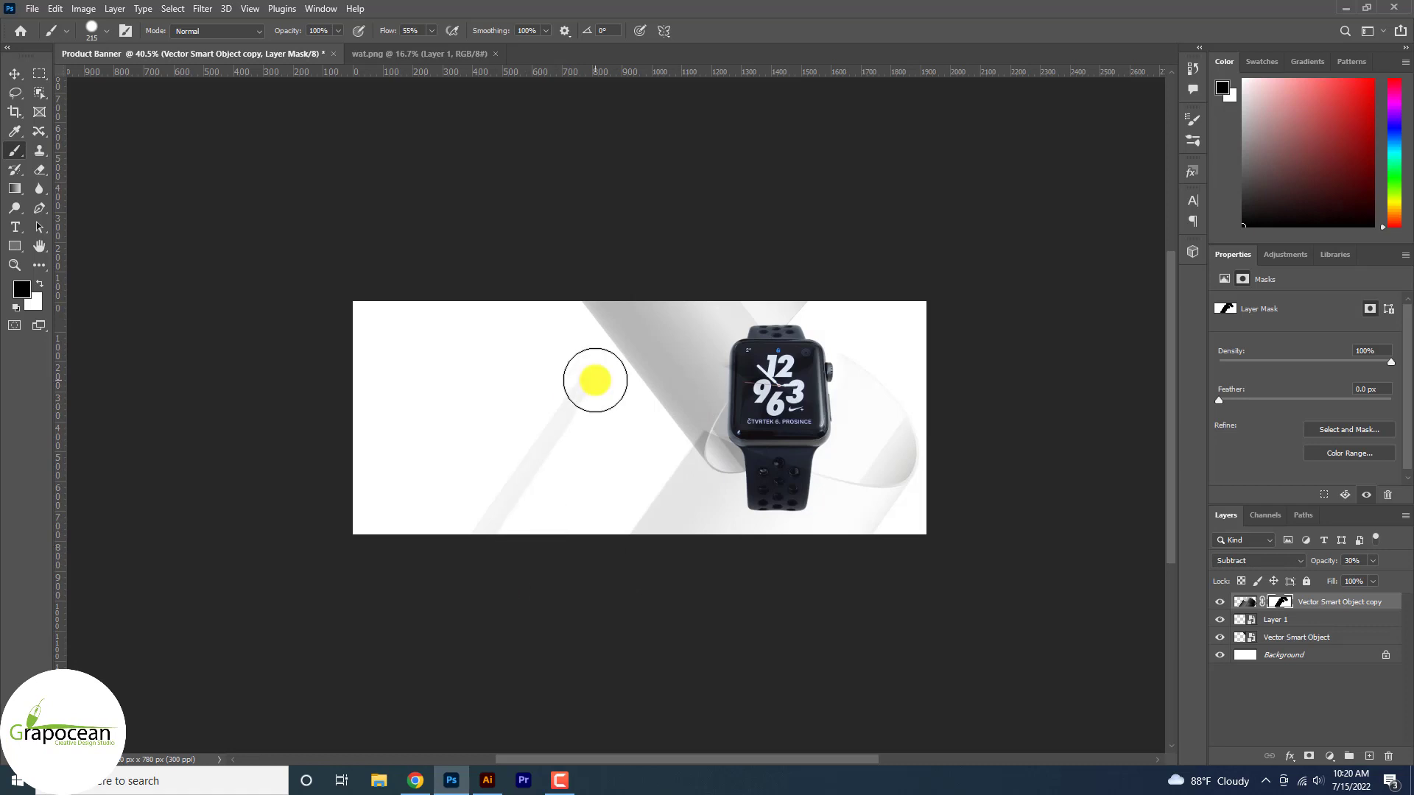
scroll(817, 552, down, 2)
scroll(843, 496, down, 3)
scroll(719, 473, up, 5)
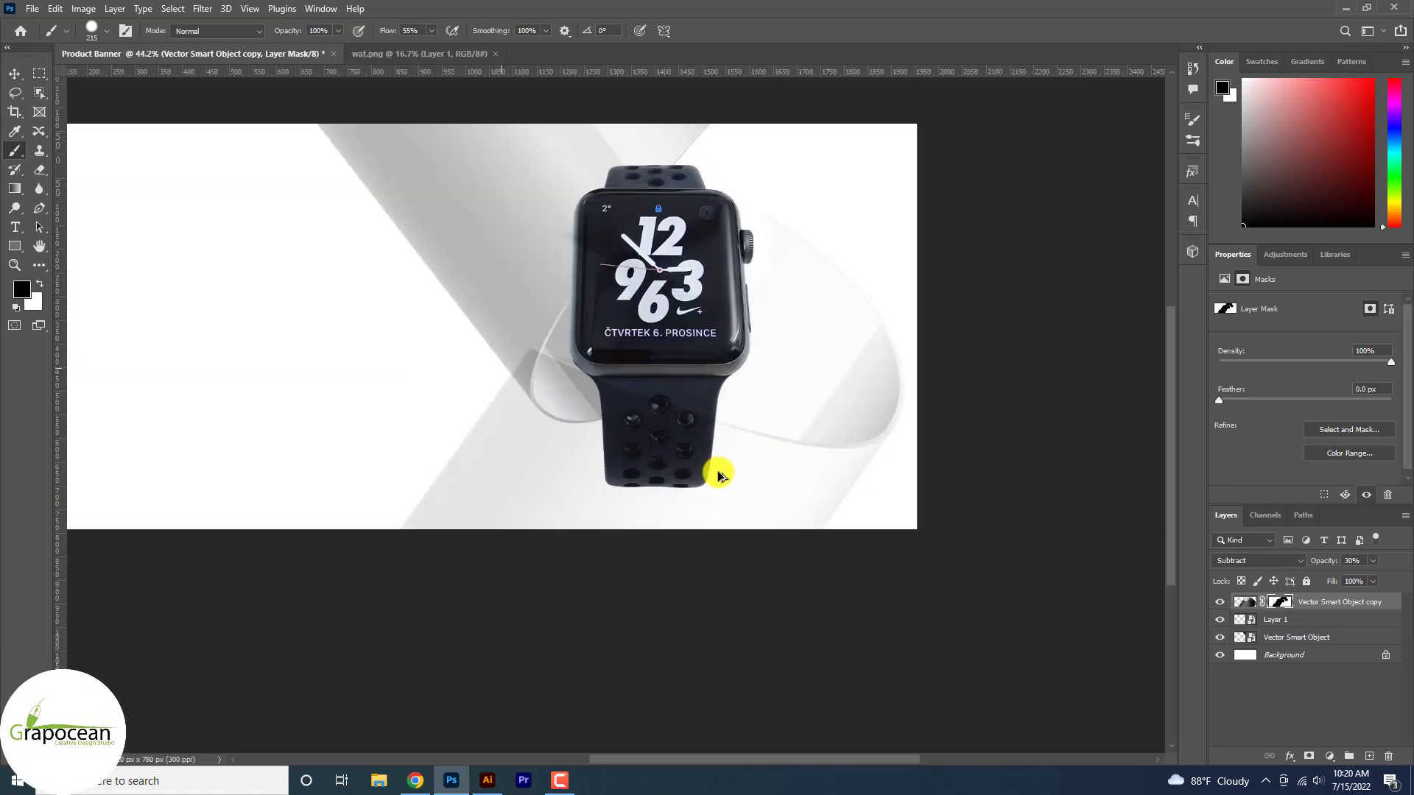
scroll(720, 474, up, 3)
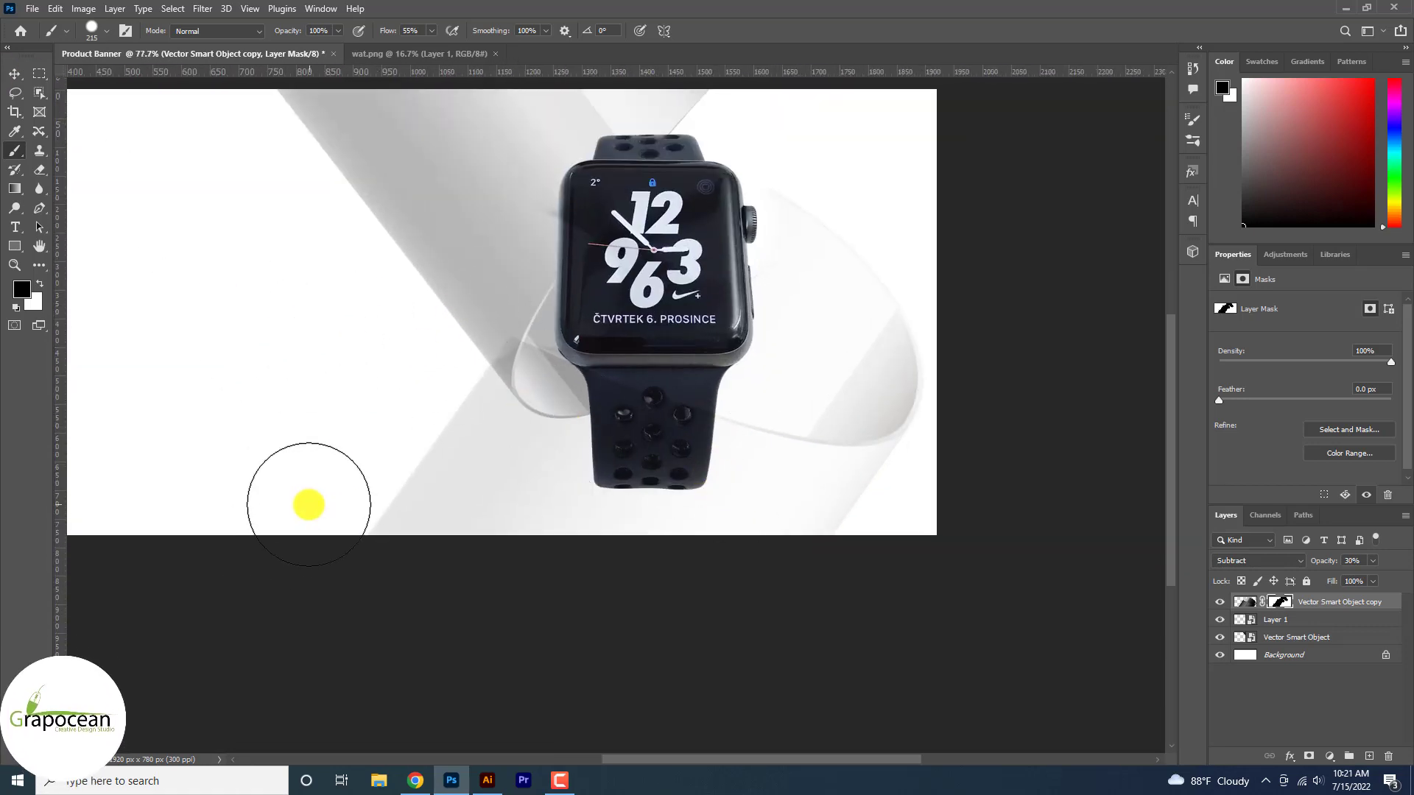
drag(363, 514, 347, 514)
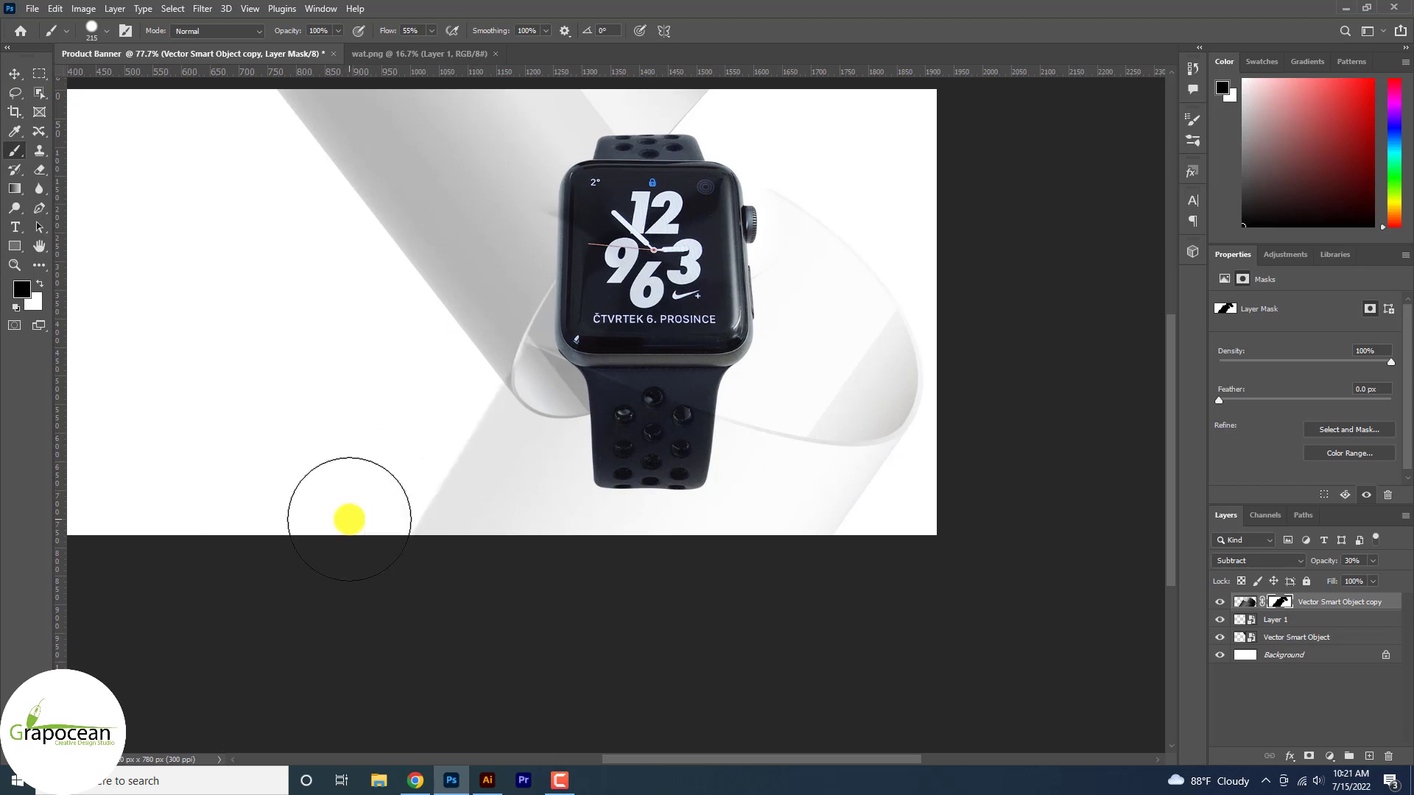
drag(441, 525, 433, 578)
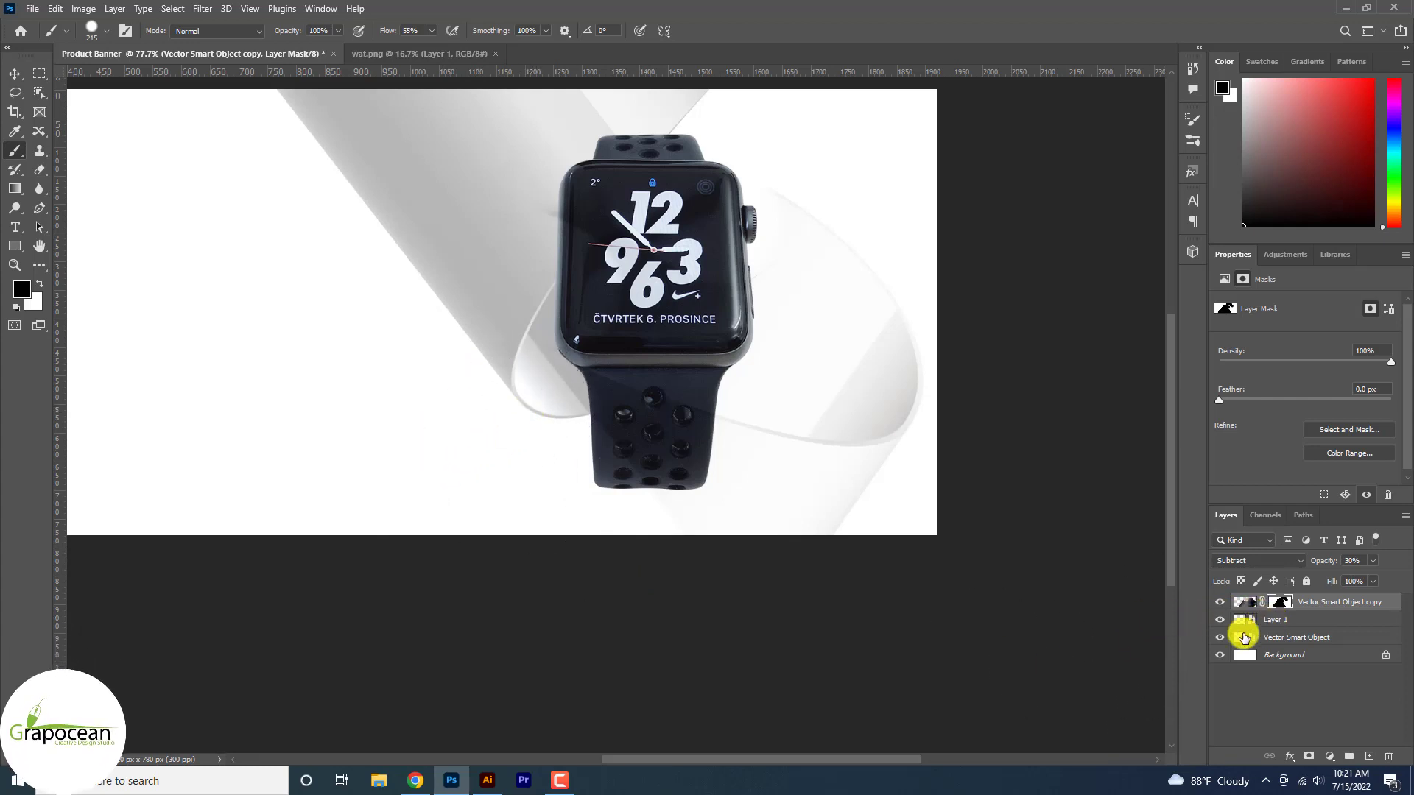
click(1220, 638)
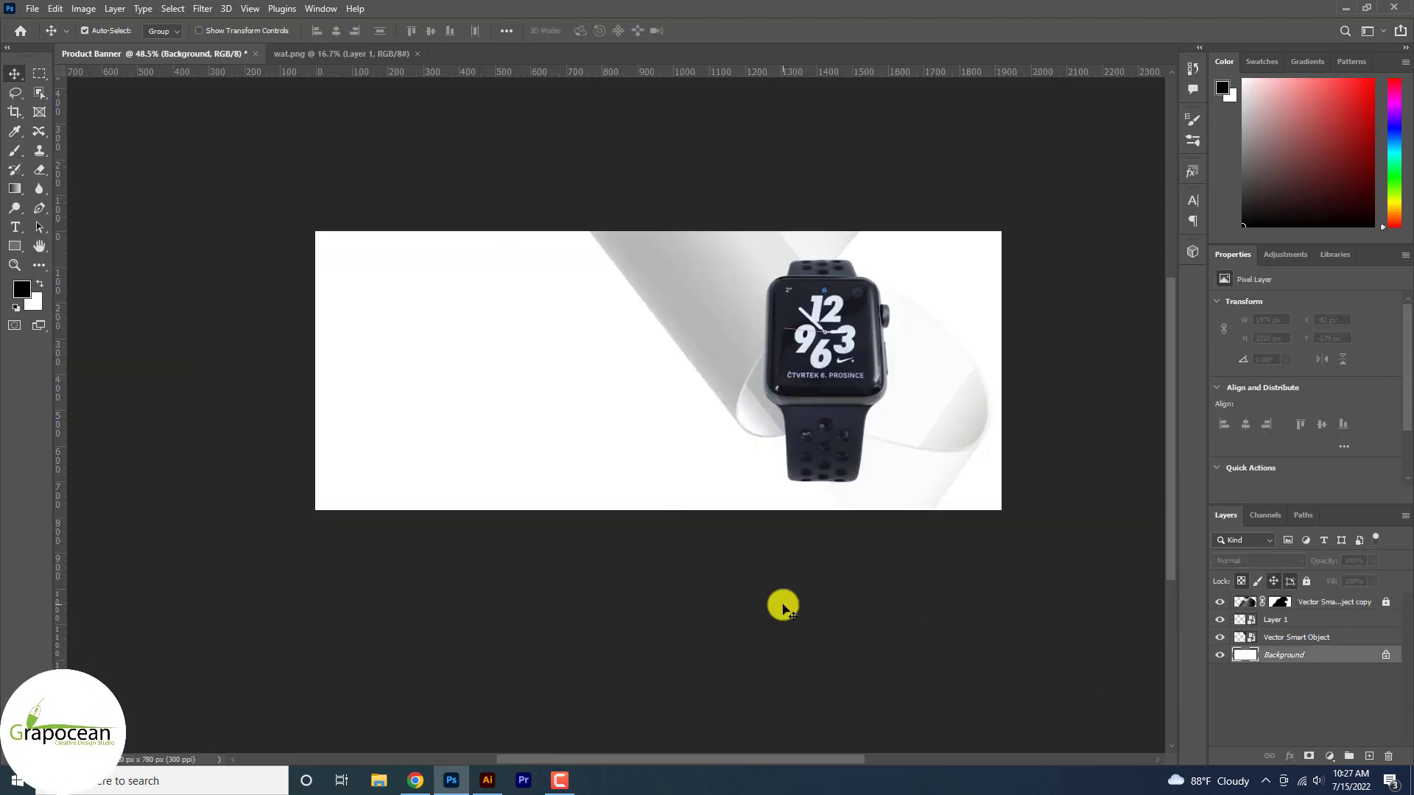
Move the masked copy to the left edge, shift the original ribbon down-right, and duplicate it.
click(995, 559)
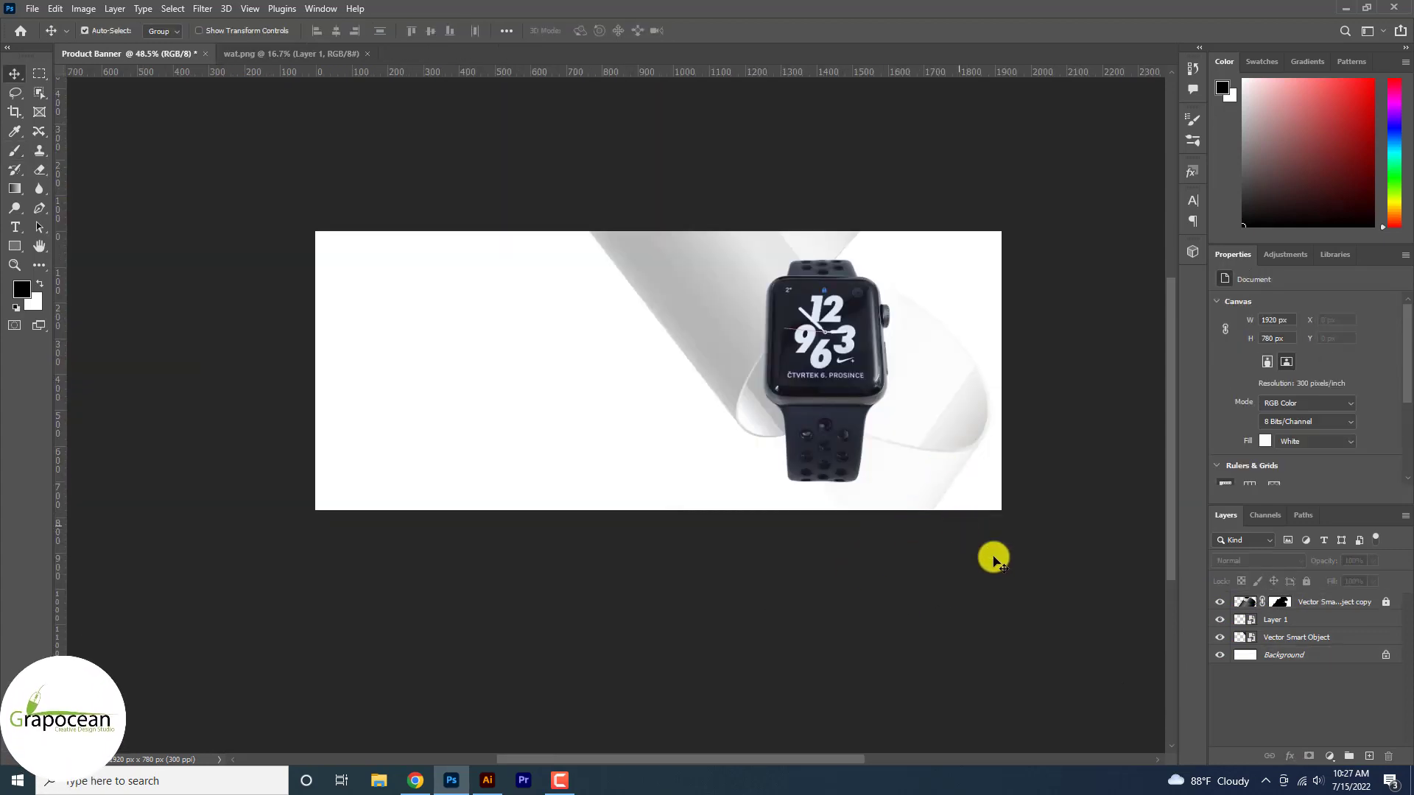
drag(935, 462, 357, 350)
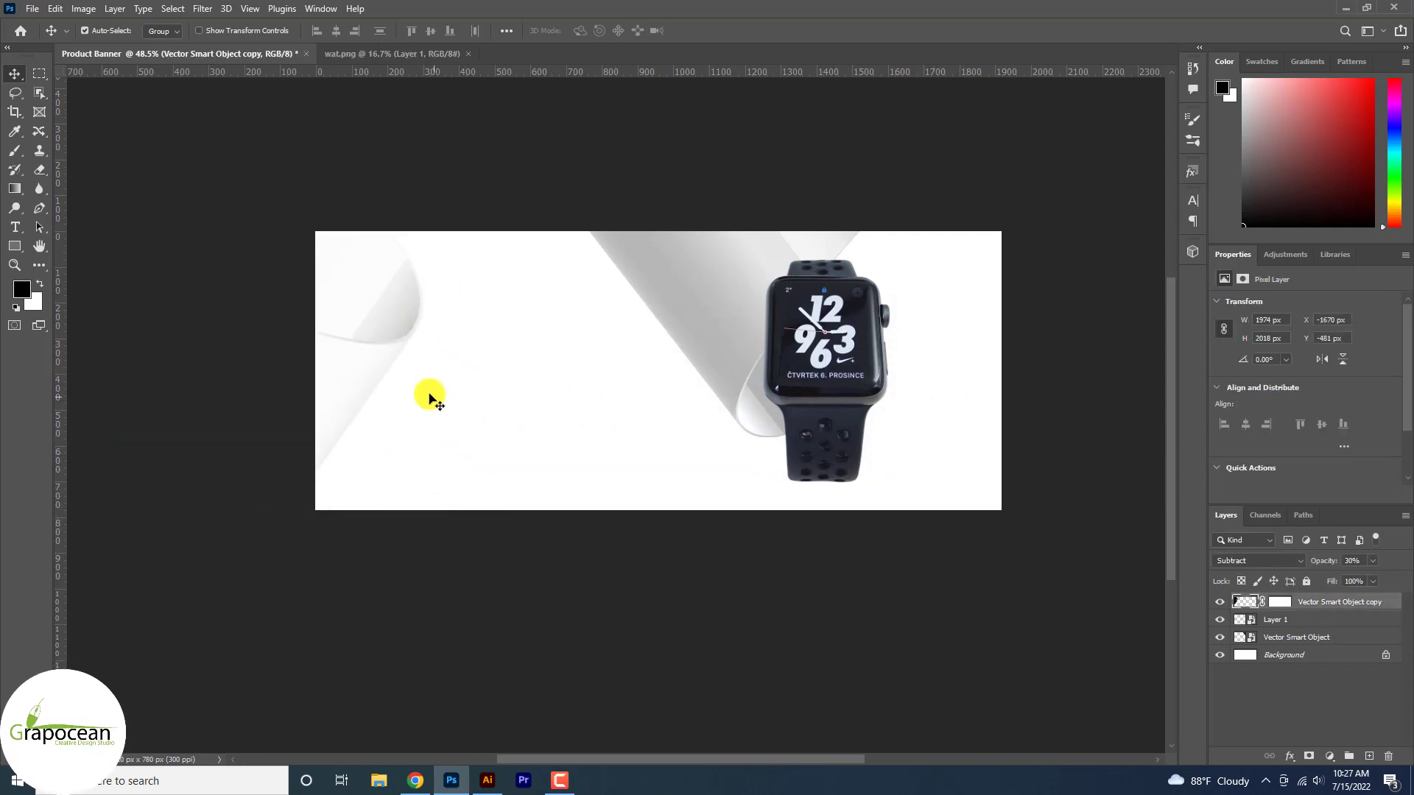
scroll(737, 474, down, 3)
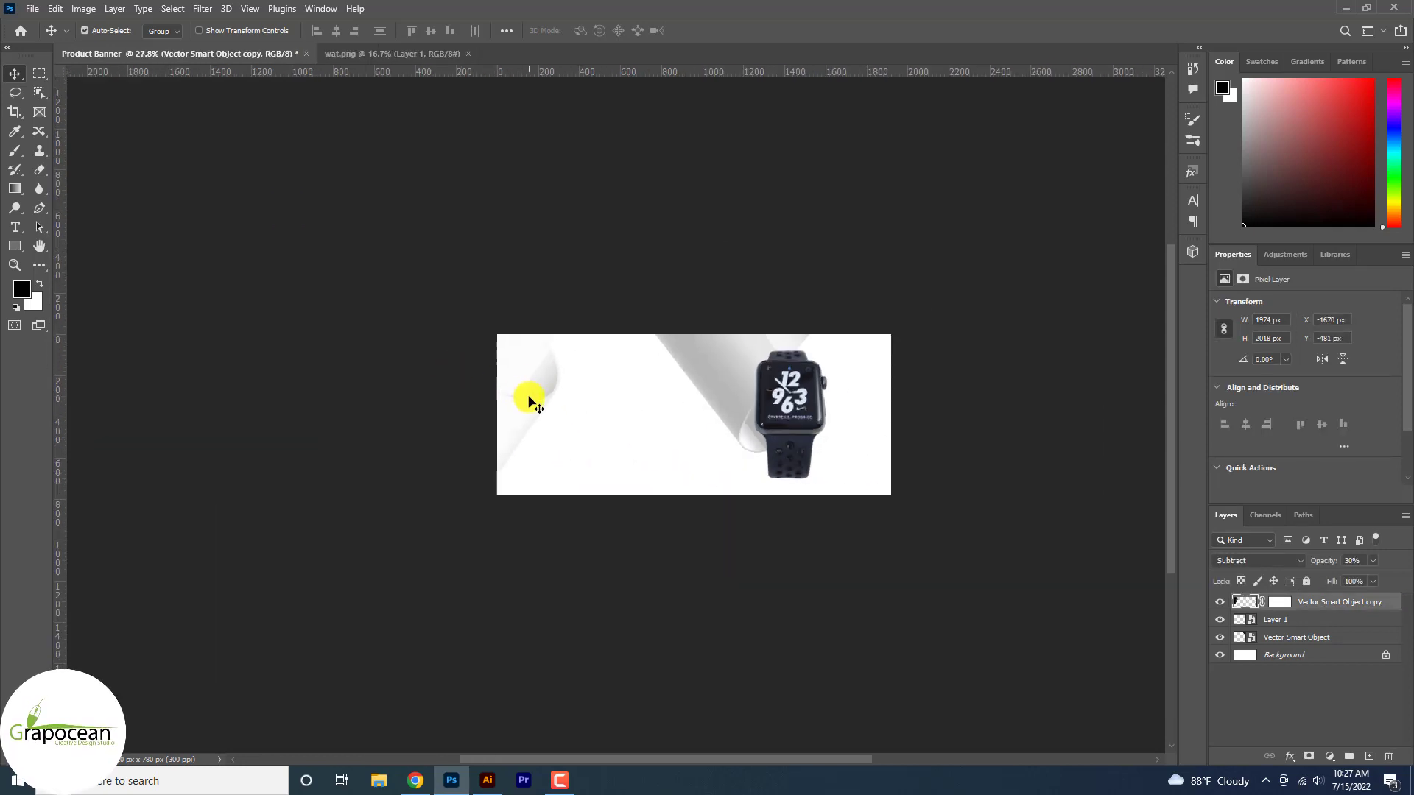
drag(735, 395, 864, 601)
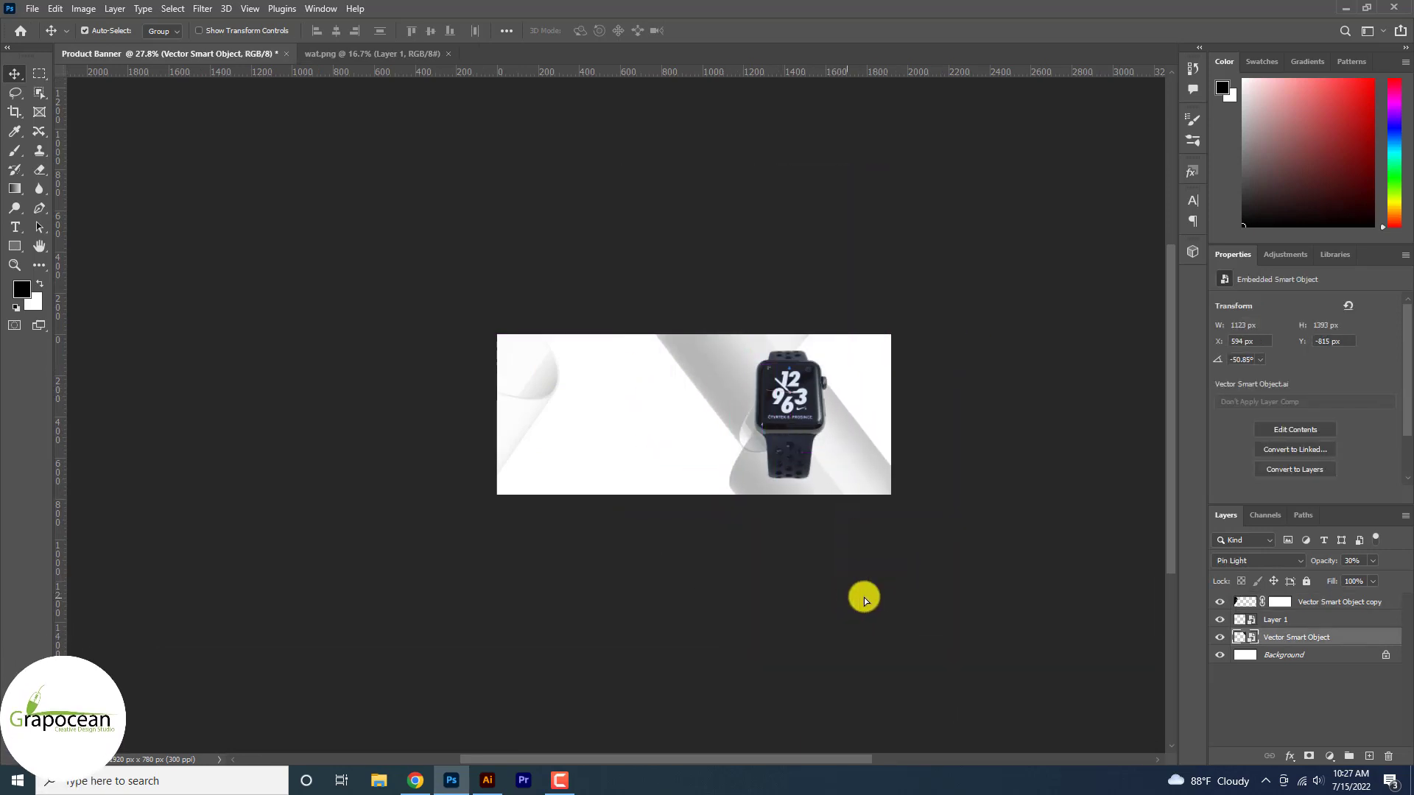
key(ctrl+j)
key(ctrl+t)
Rotate the new duplicate to about -168° and set it to Subtract blending.
mouse_move(957, 600)
mouse_down()
mouse_move(982, 722)
mouse_move(963, 382)
mouse_move(876, 378)
mouse_move(906, 502)
mouse_move(855, 493)
mouse_move(913, 653)
mouse_move(919, 633)
mouse_move(855, 660)
mouse_move(827, 638)
mouse_up()
drag(821, 495, 821, 505)
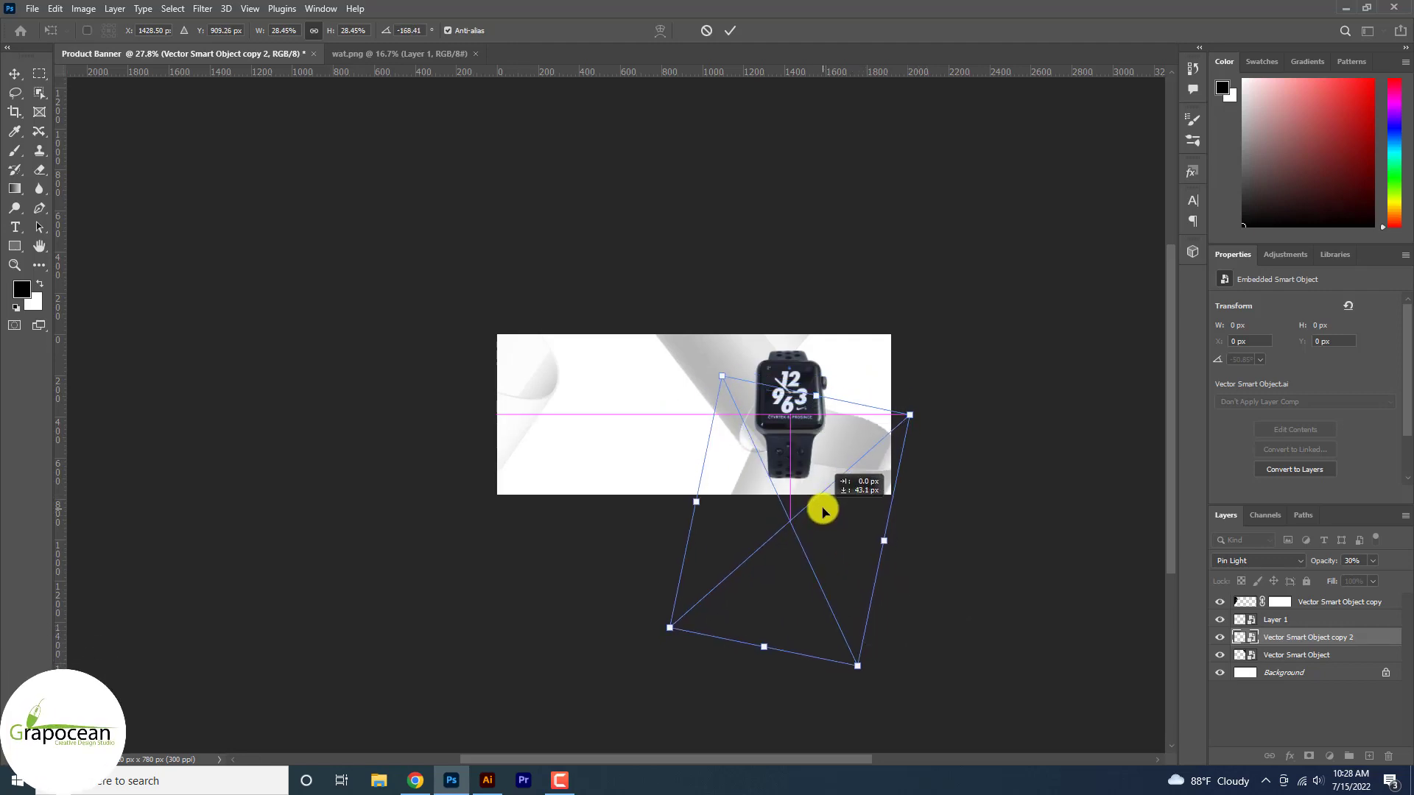
click(730, 30)
click(1263, 561)
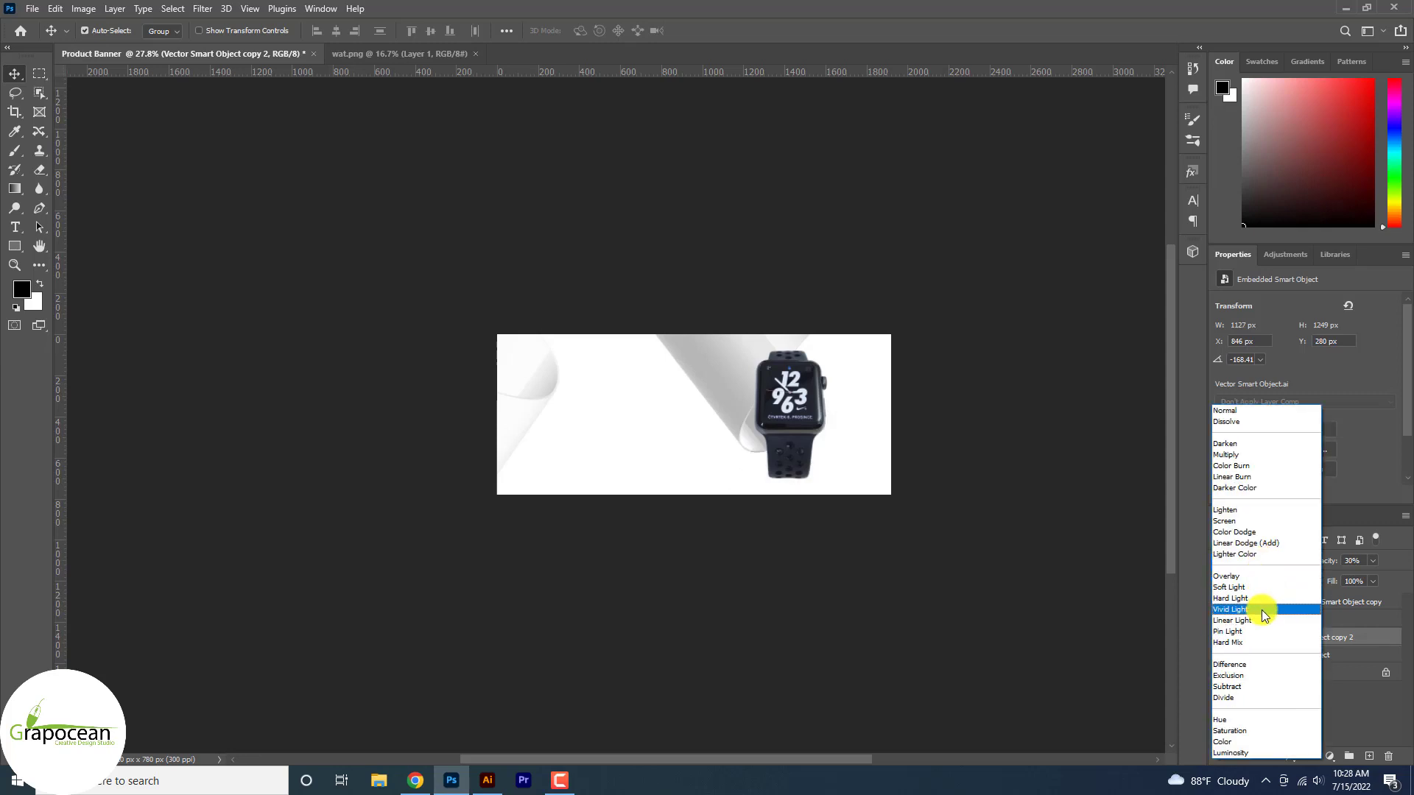
click(1229, 632)
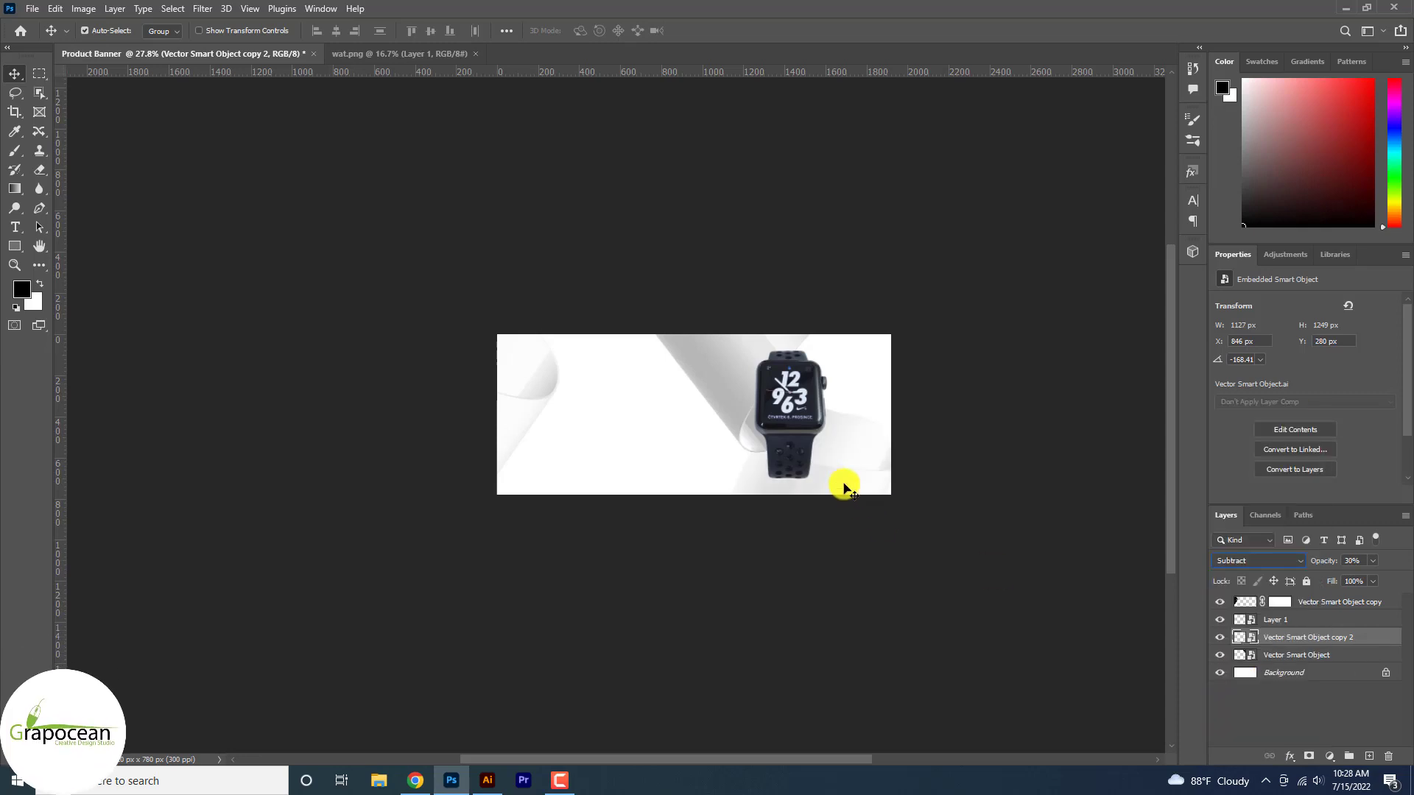
Add a layer mask to Vector Smart Object copy 2 and switch to the Brush tool.
scroll(845, 484, up, 2)
click(1296, 654)
key(alt+bracketright)
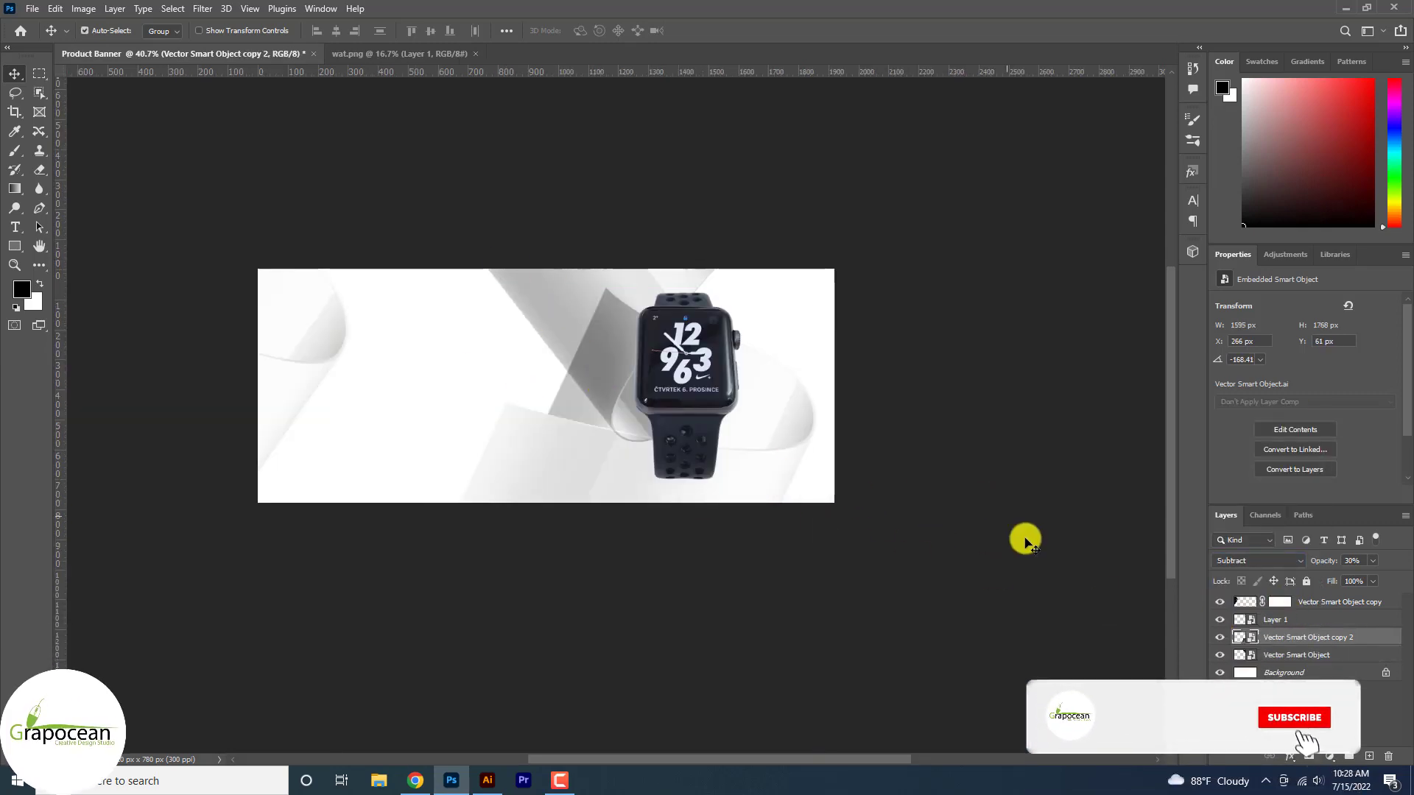
click(1221, 638)
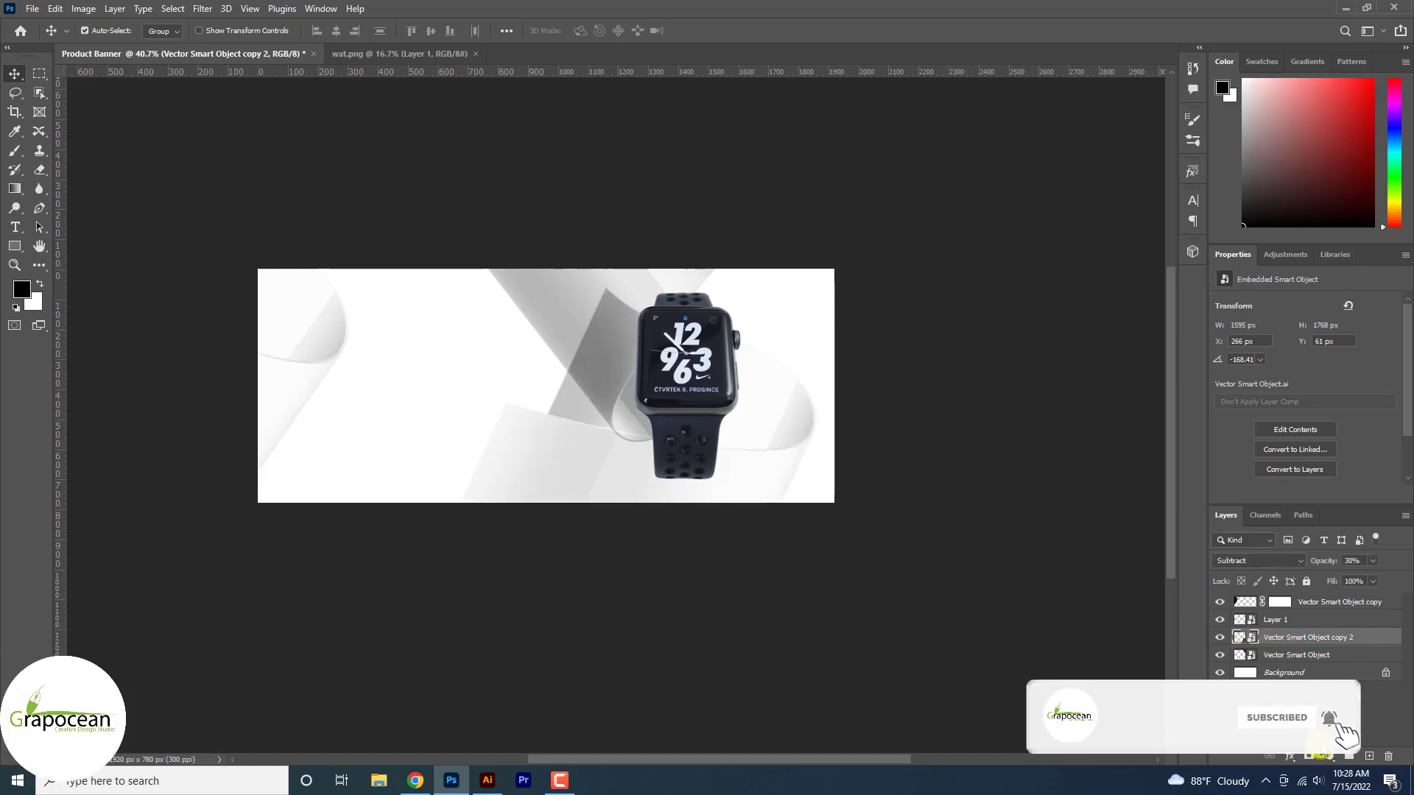
click(1309, 756)
click(15, 150)
Paint black on the copy 2 mask to hide the grey shape beside the watch, using a slightly smaller brush.
scroll(635, 379, up, 3)
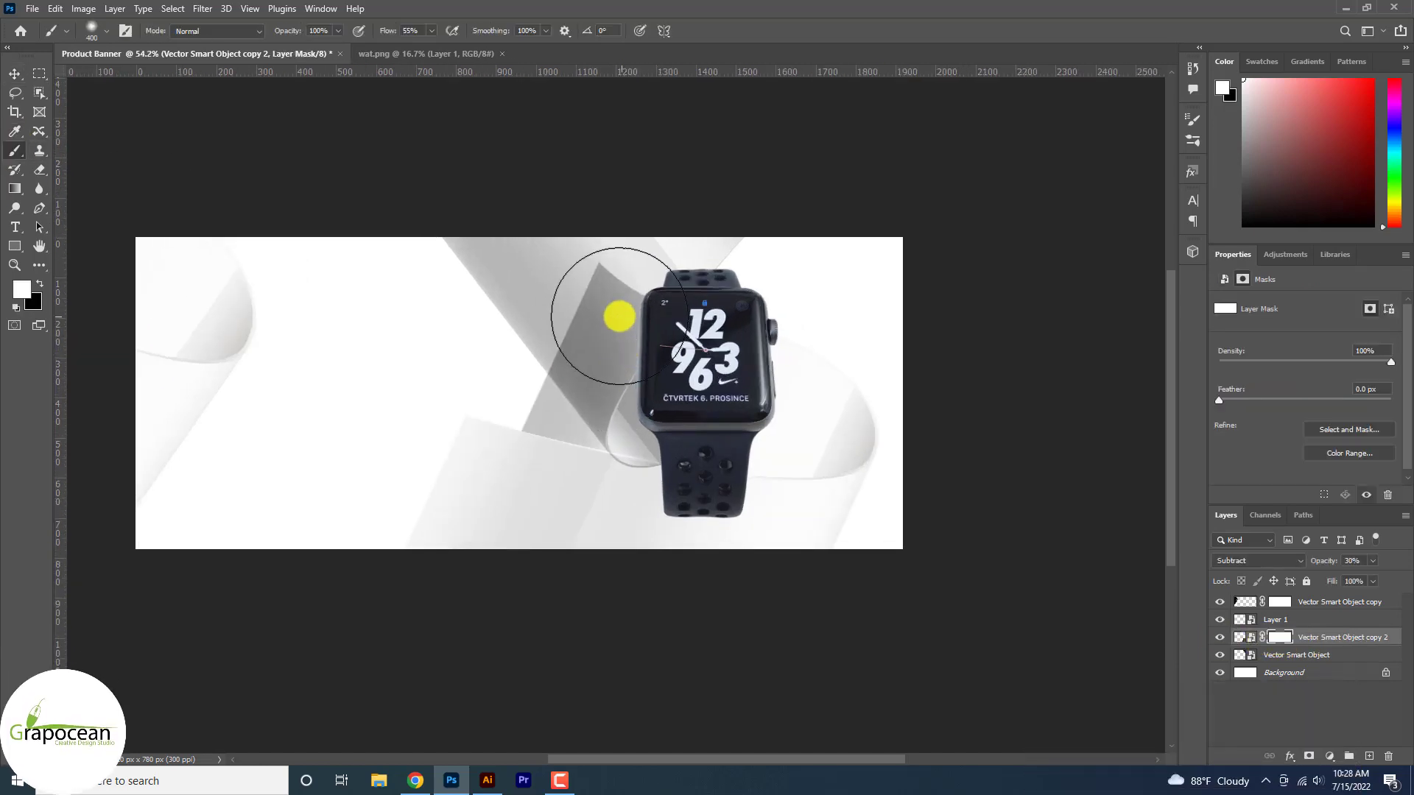
mouse_move(612, 314)
mouse_down()
mouse_move(615, 301)
mouse_move(588, 348)
mouse_up()
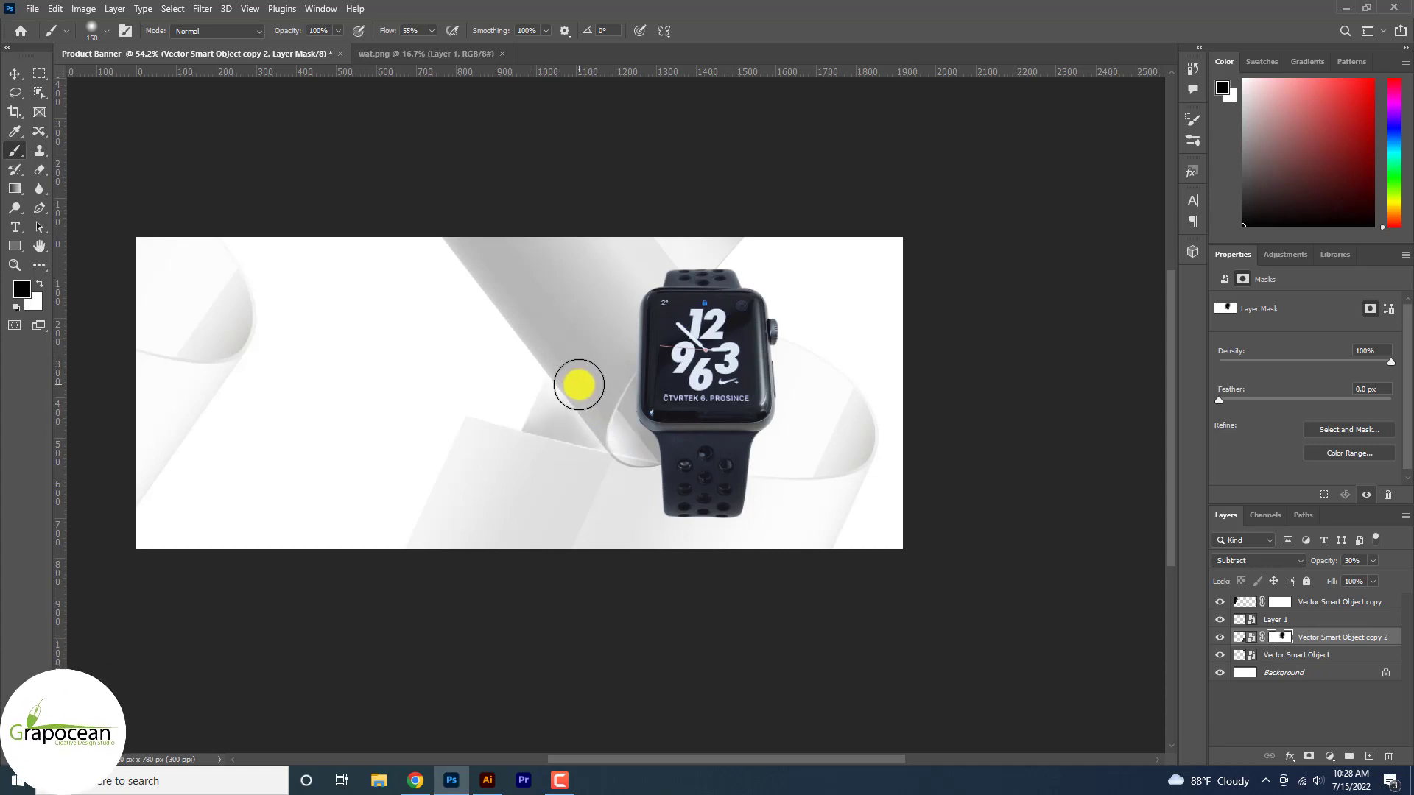
alt+right_click(579, 384)
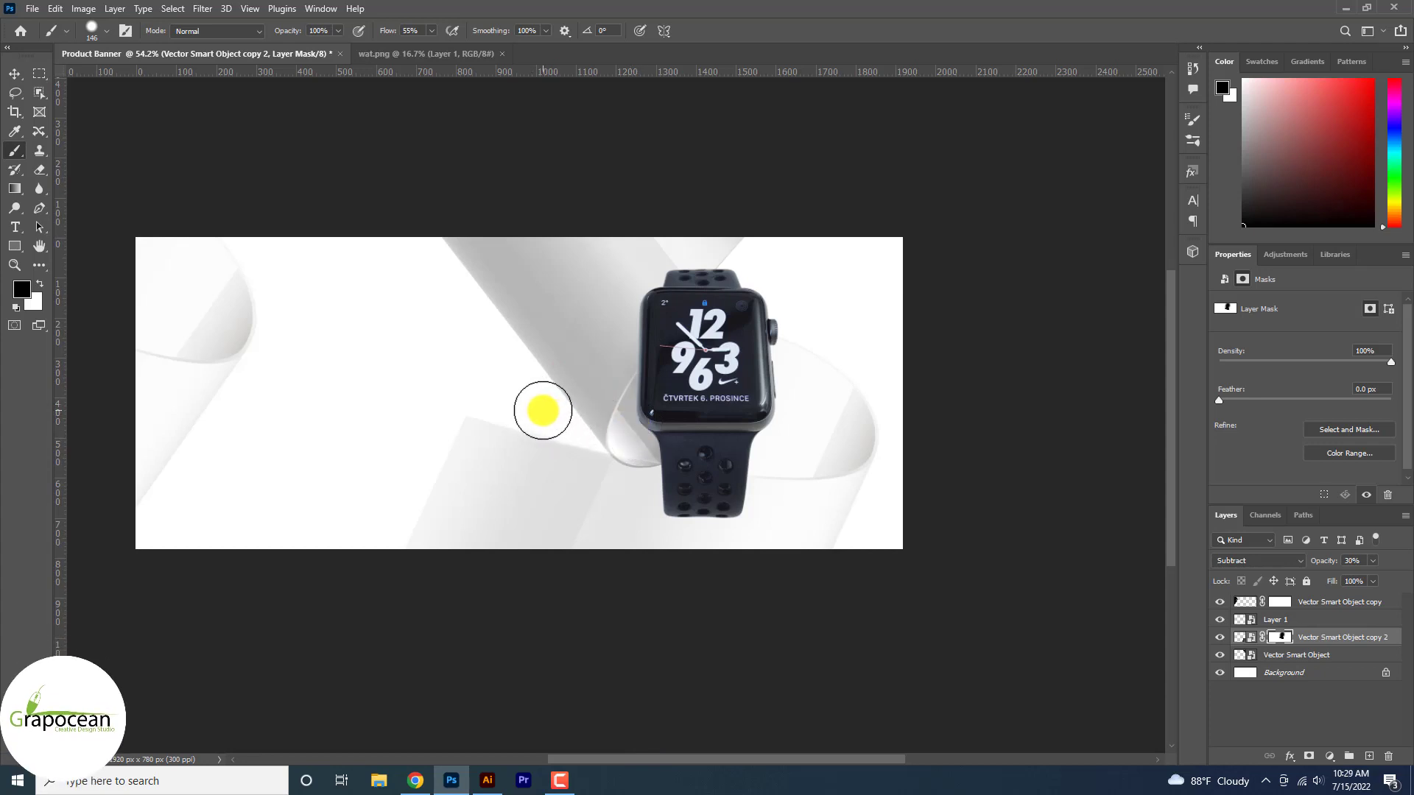
scroll(884, 450, down, 3)
scroll(744, 493, up, 3)
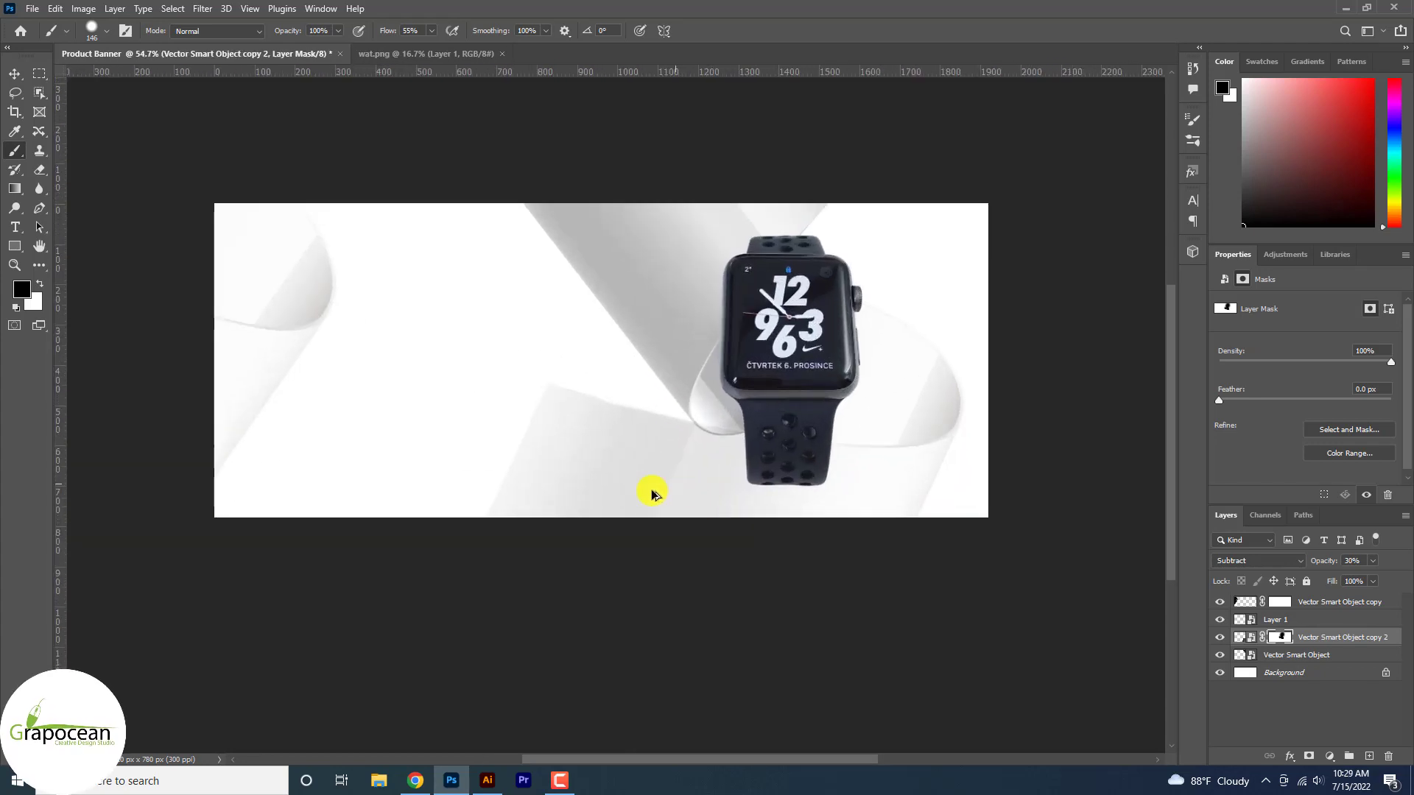
Refine the mask lower left of the watch with the brush hardness at 100%.
mouse_move(624, 532)
mouse_down()
mouse_move(663, 440)
mouse_move(562, 398)
mouse_up()
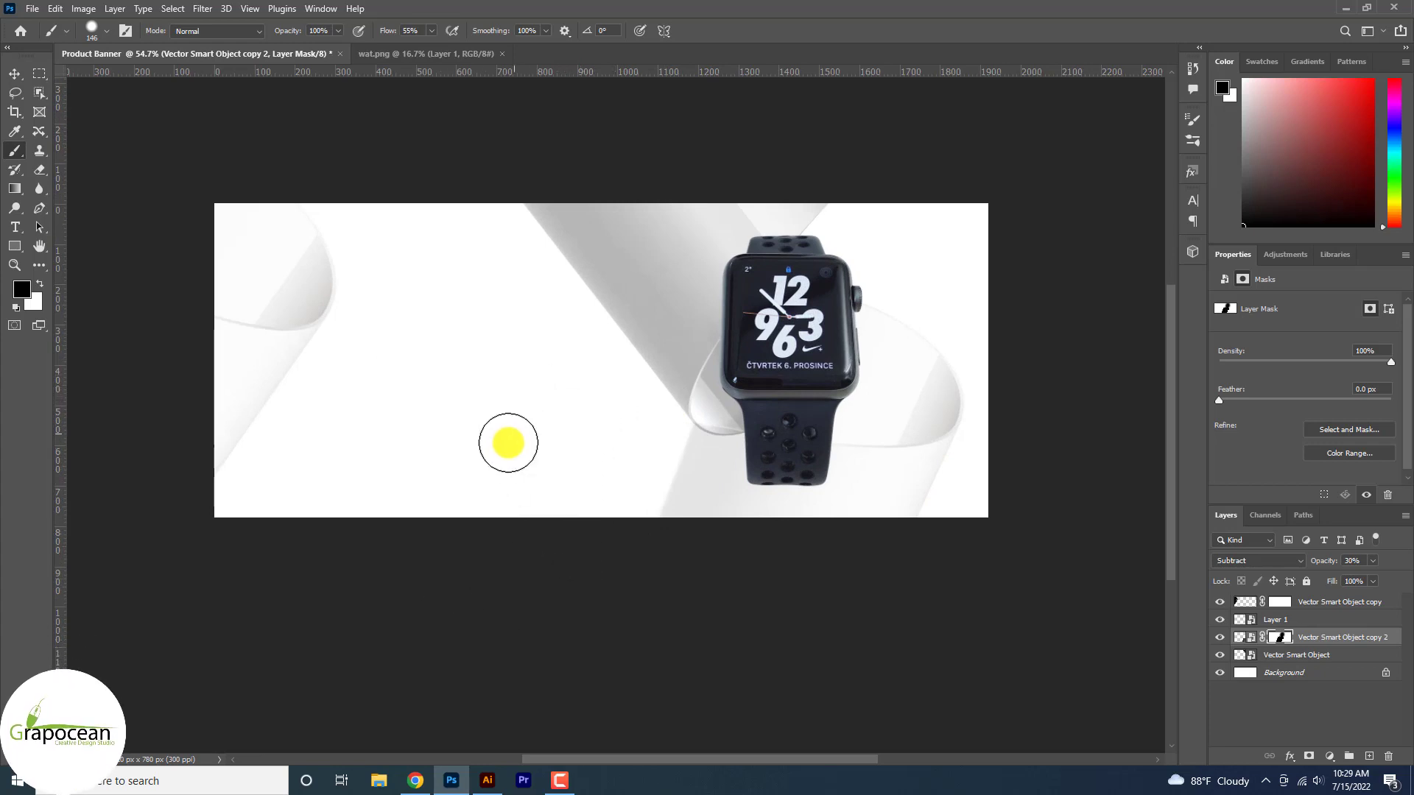
scroll(868, 557, up, 3)
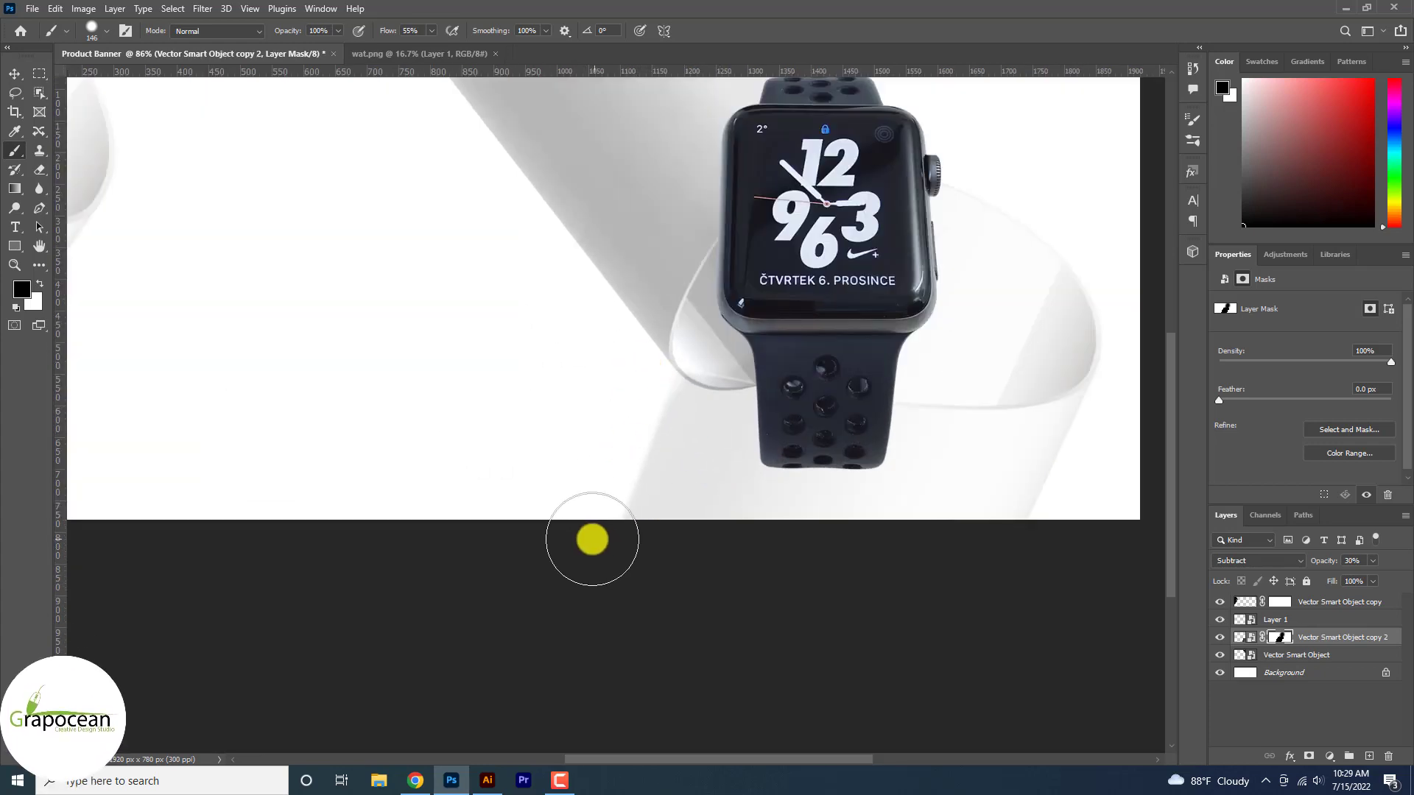
right_click(546, 434)
key(Escape)
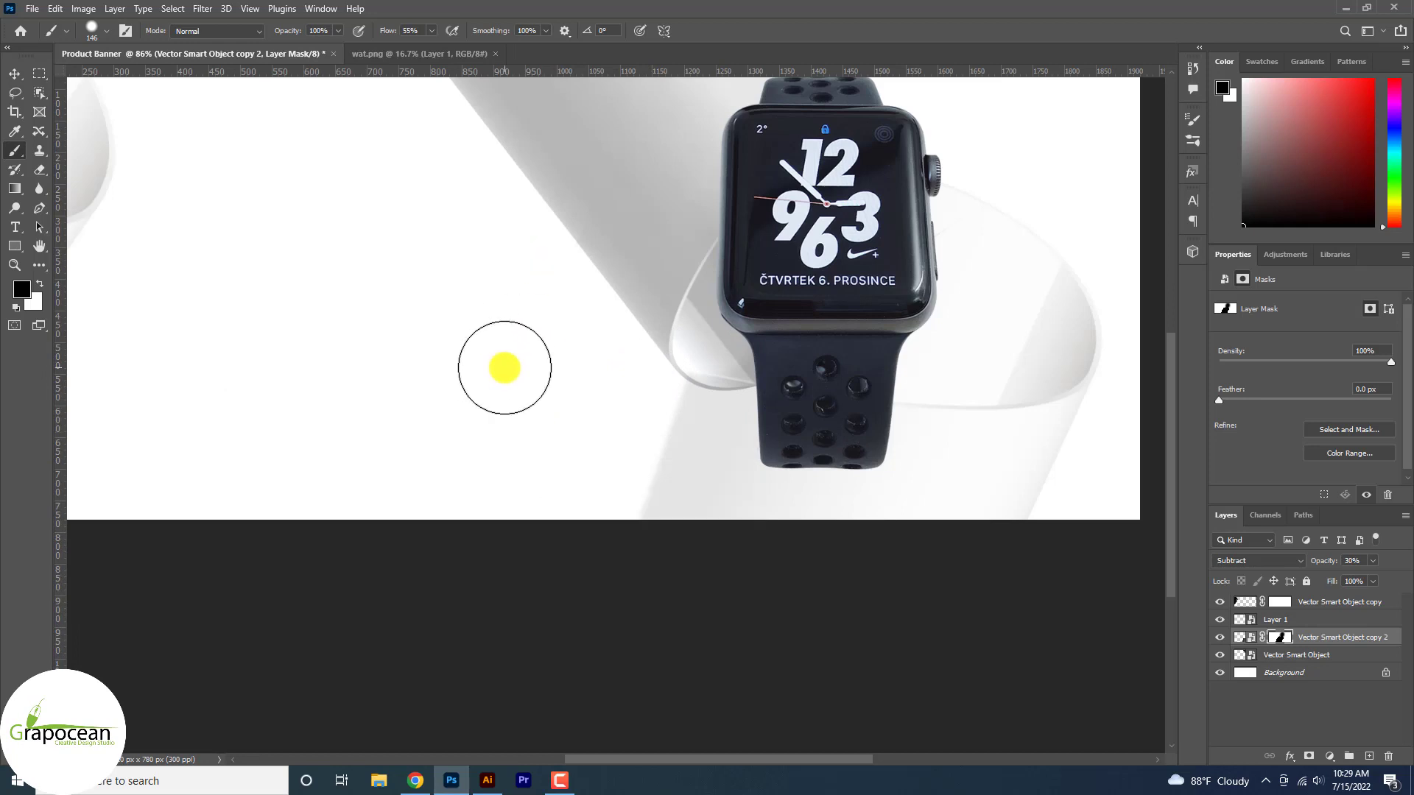
drag(500, 368, 488, 707)
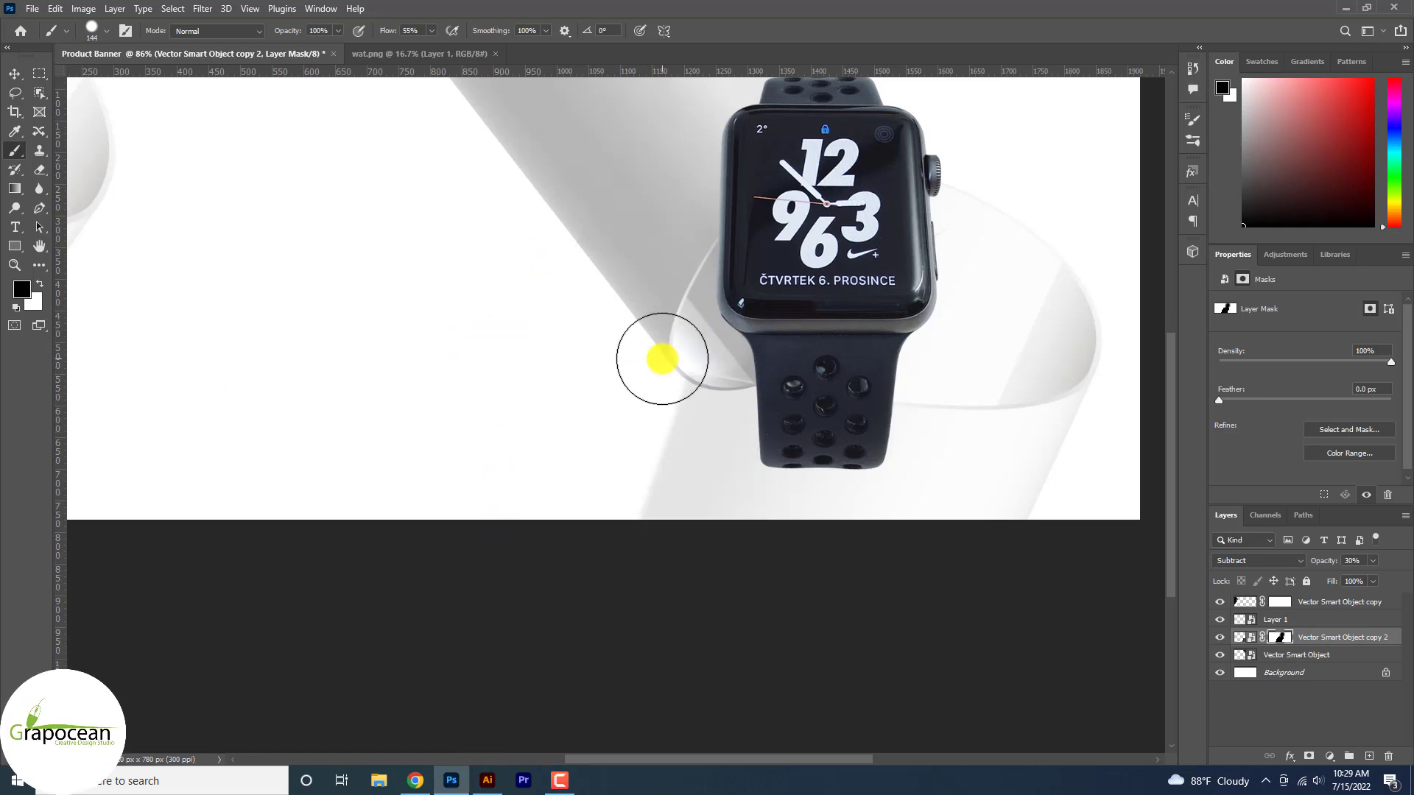
scroll(870, 579, down, 3)
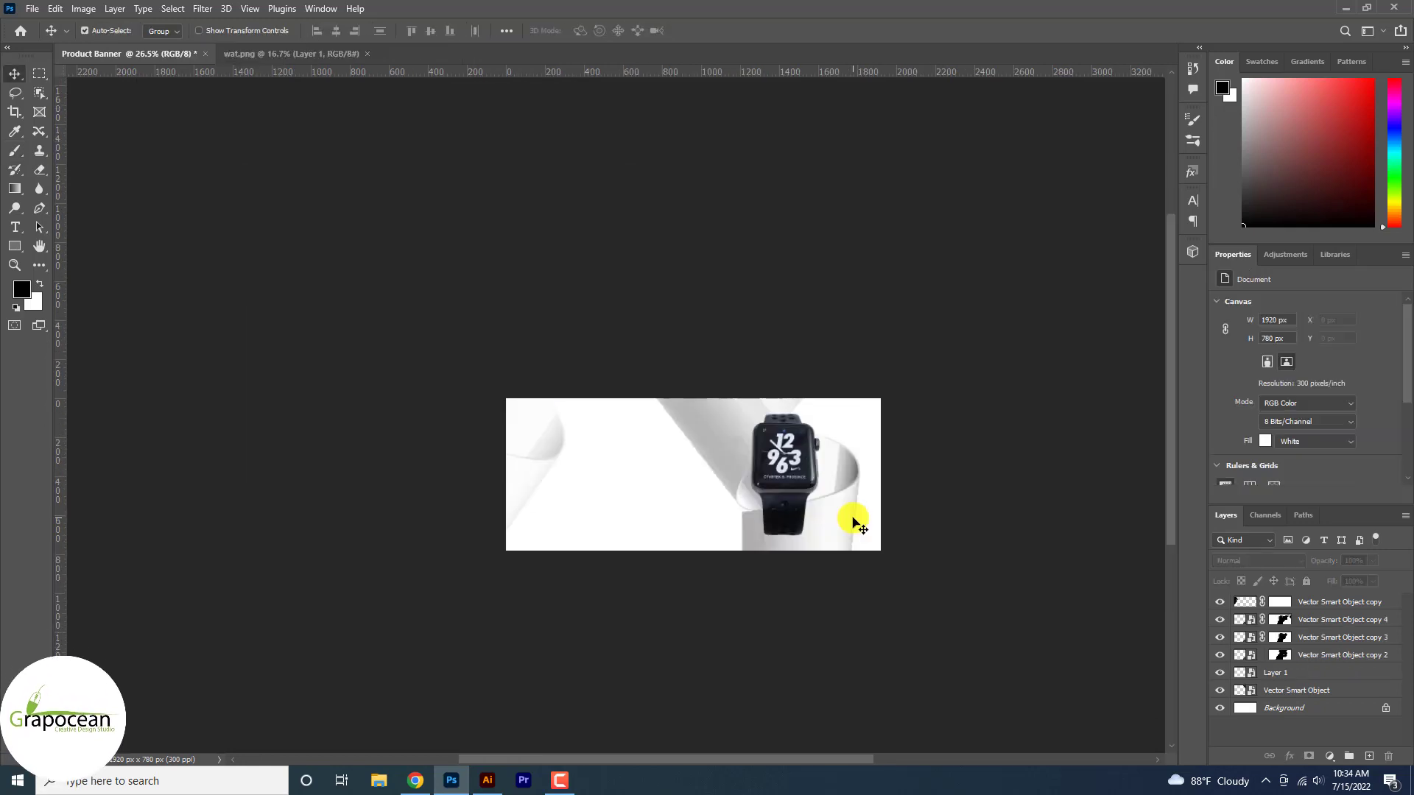
Add a new layer above the ribbon and paint a straight black brush line across it.
scroll(783, 458, up, 2)
scroll(827, 496, up, 4)
click(827, 496)
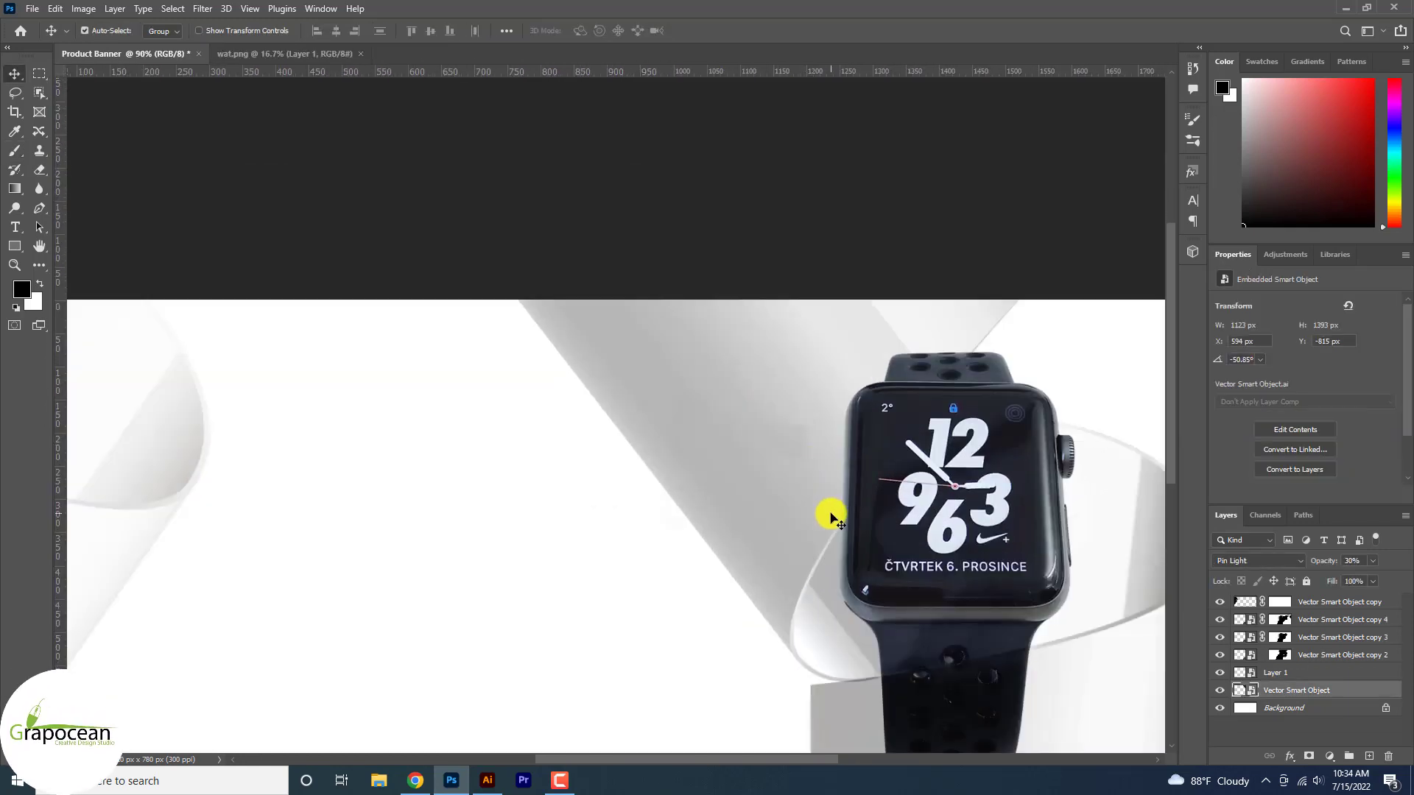
click(1222, 690)
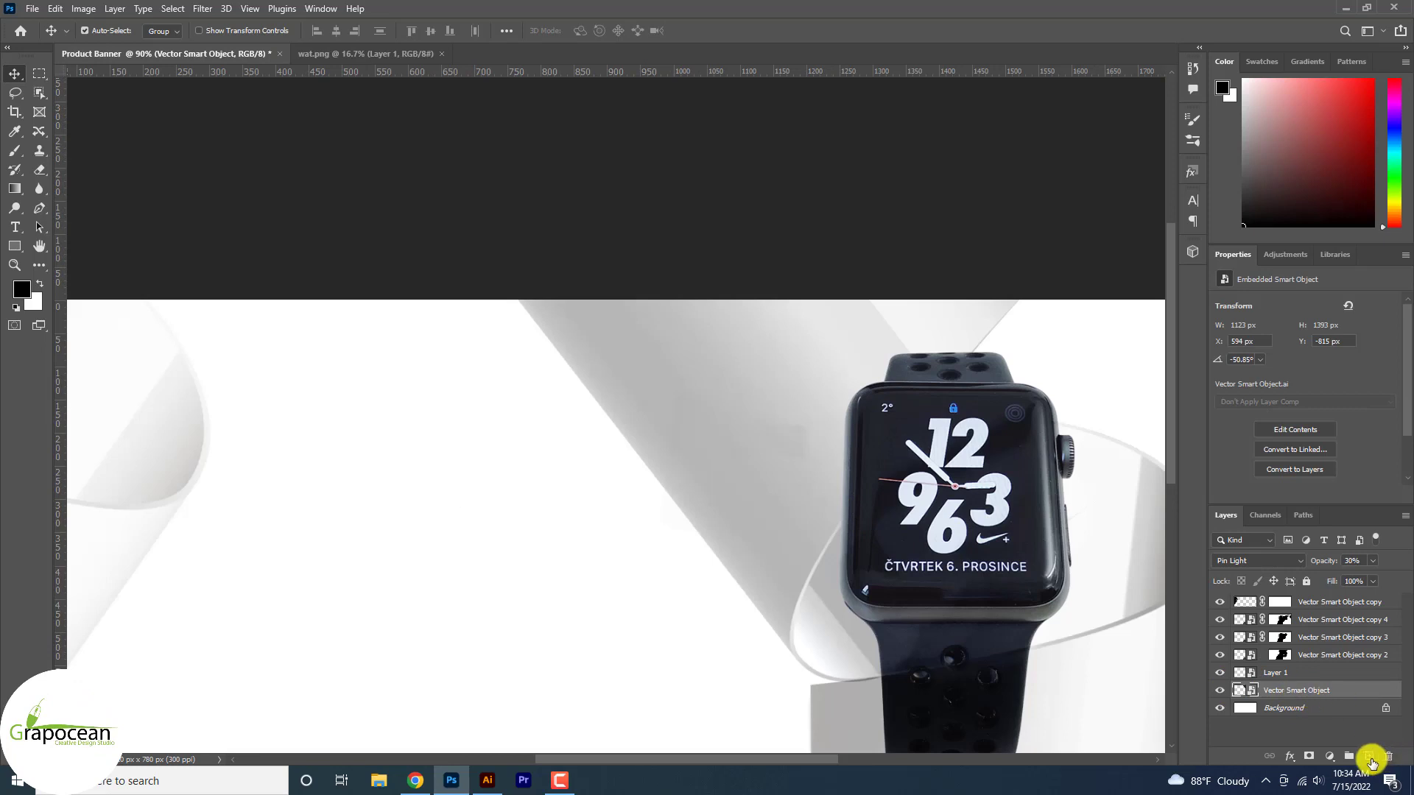
click(1370, 758)
click(15, 151)
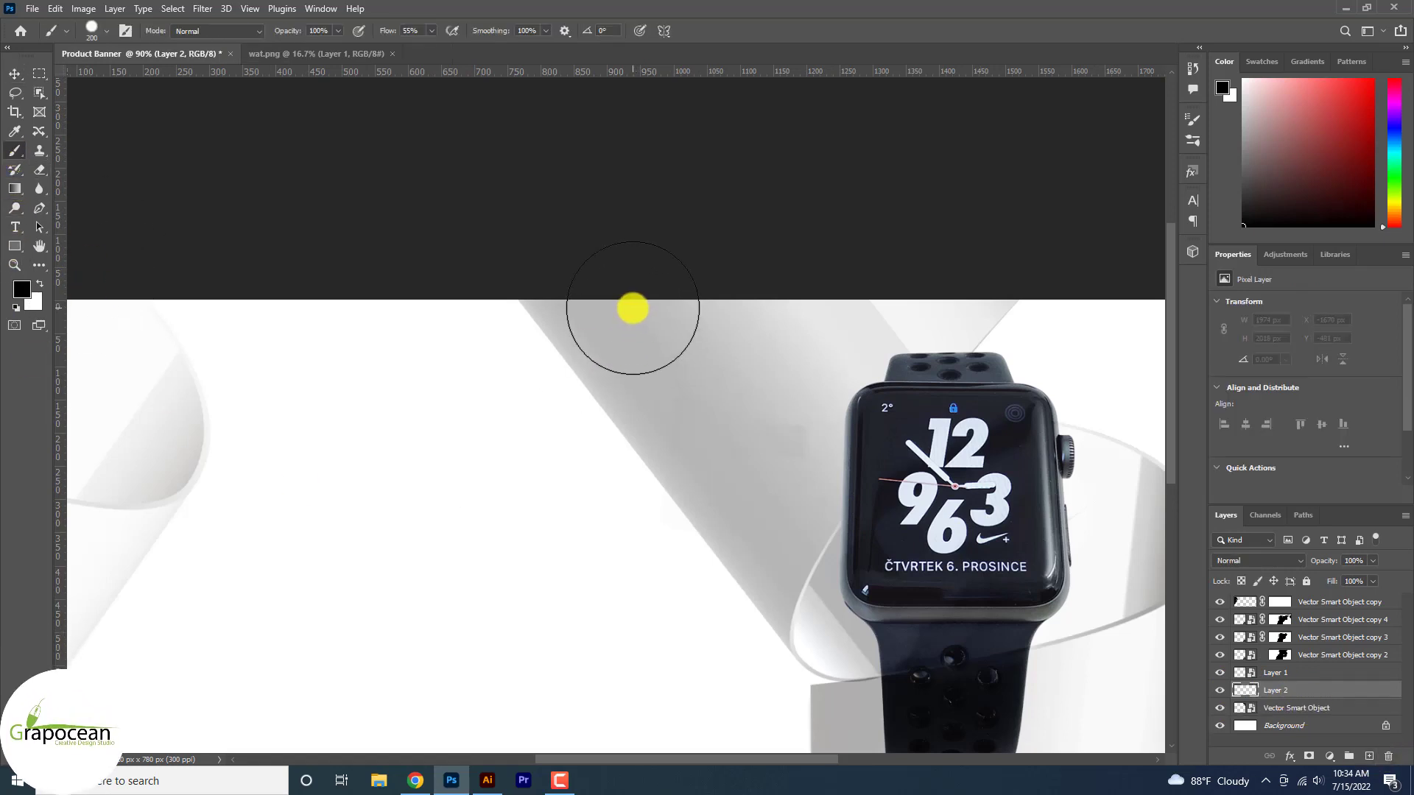
click(585, 280)
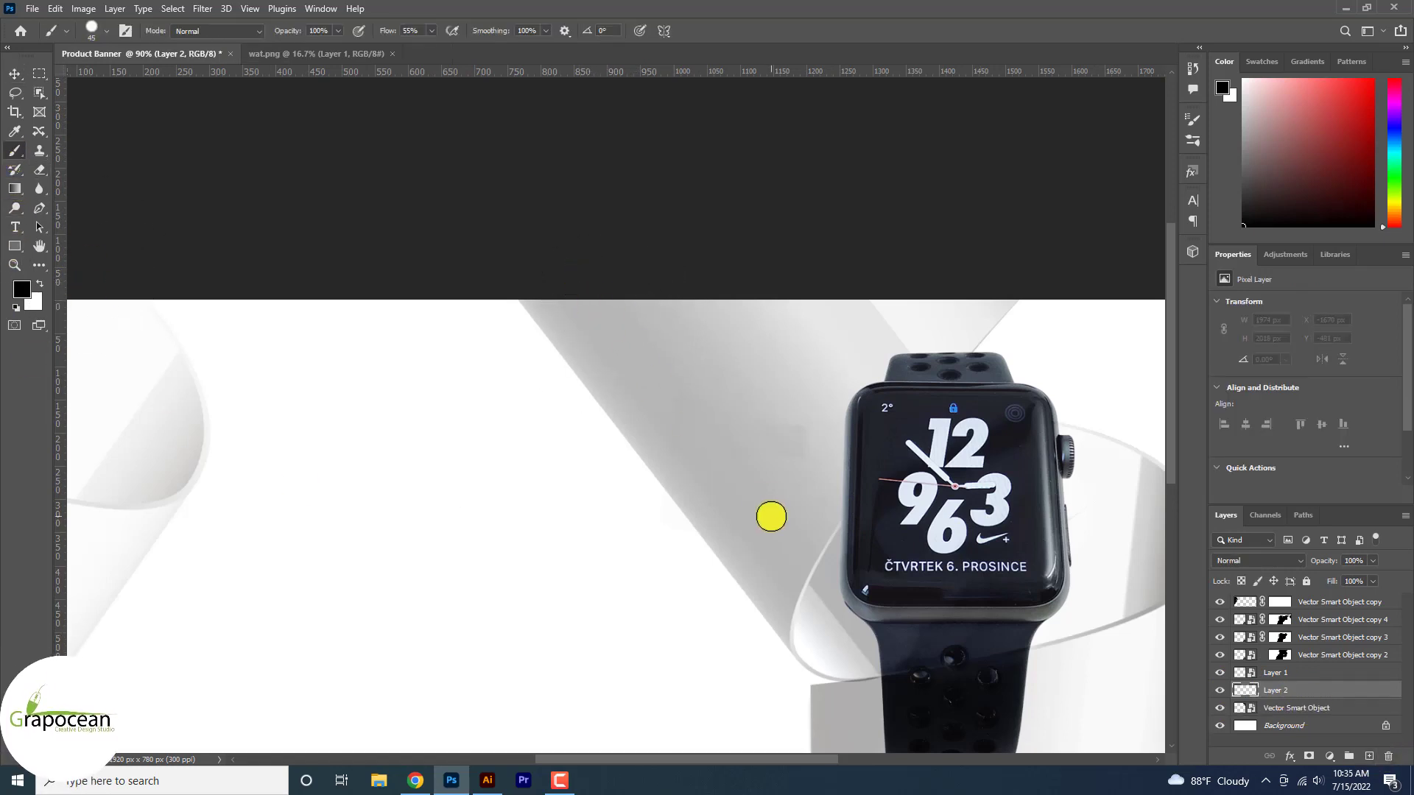
shift+click(810, 549)
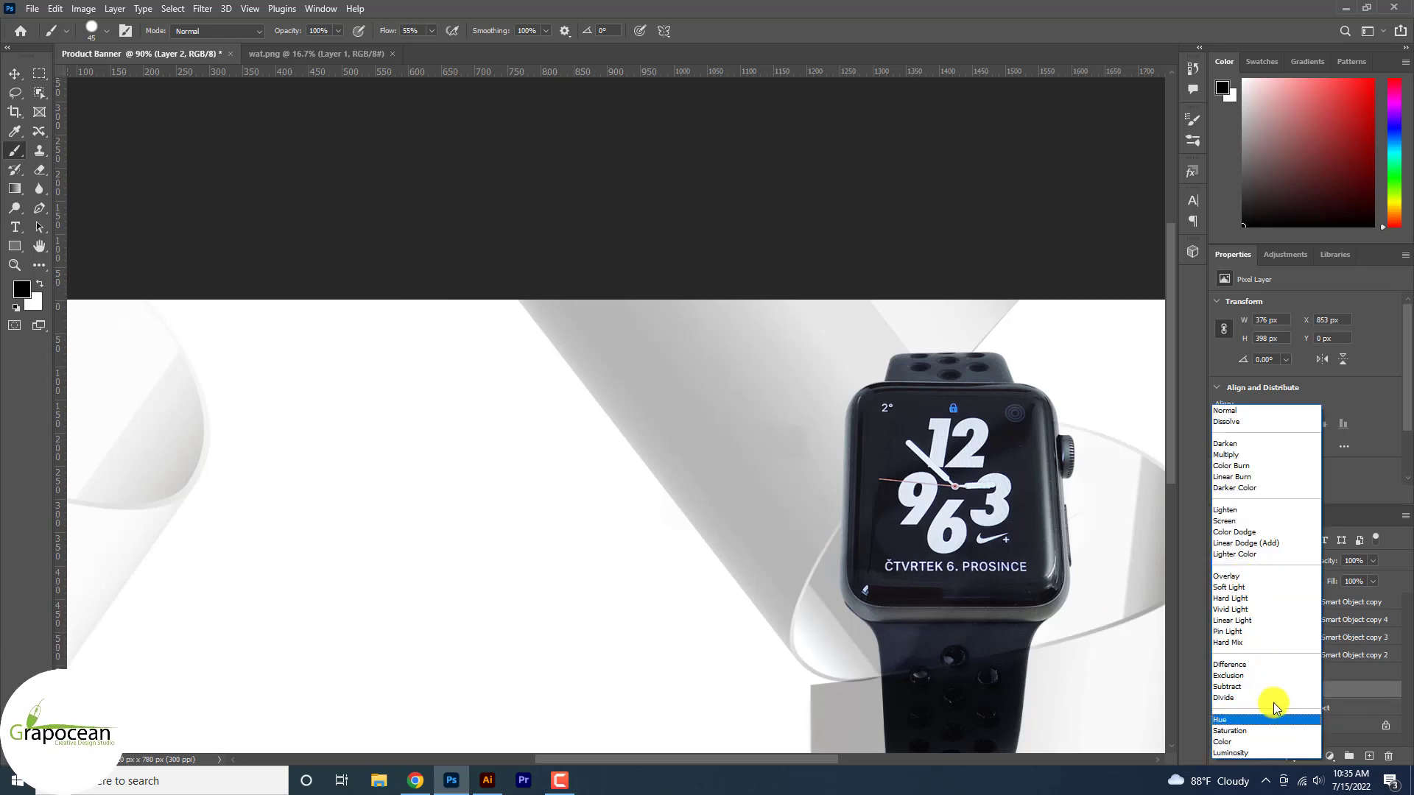
Set the stroke layer to Divide blending and apply a 48-pixel Motion Blur at 24°.
click(1275, 700)
click(175, 8)
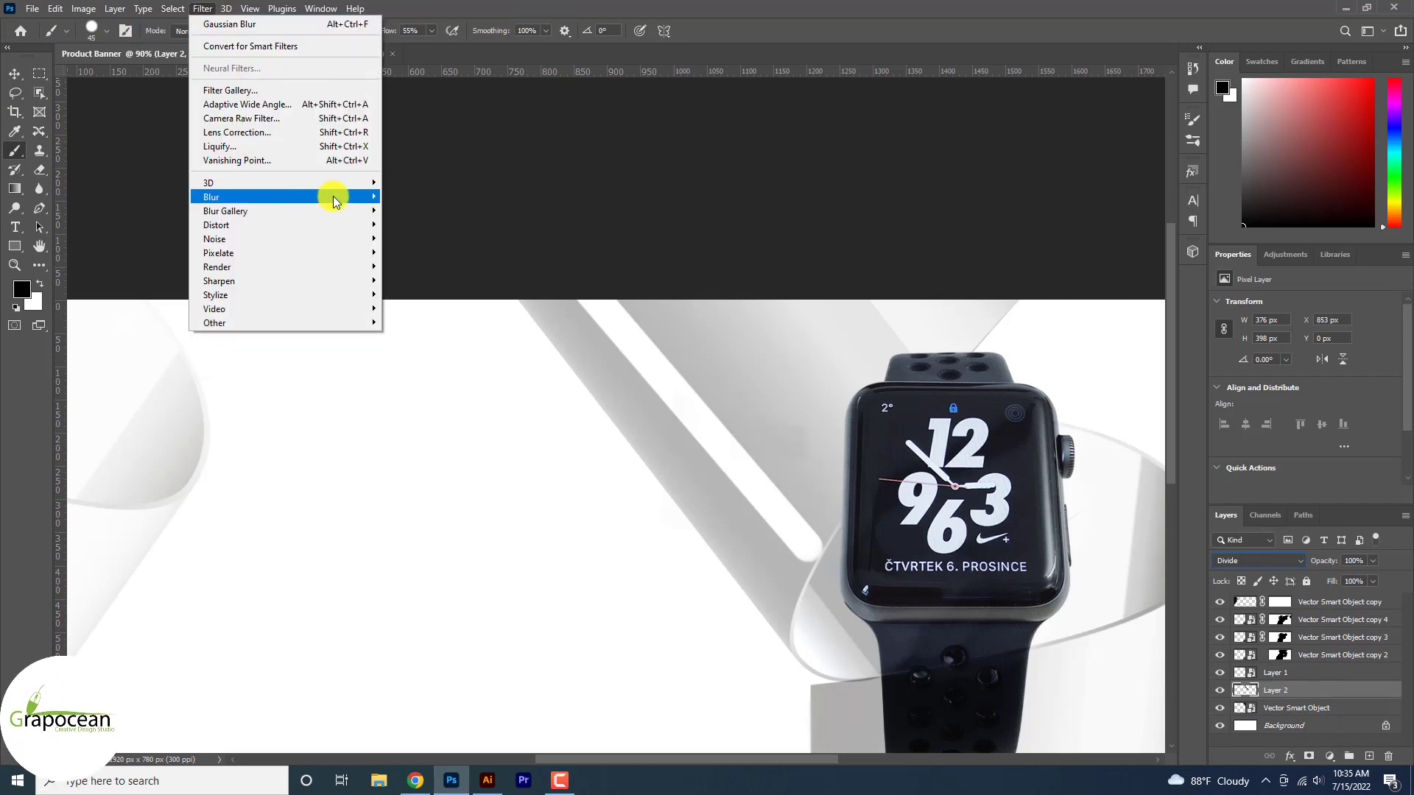
mouse_move(210, 197)
click(440, 285)
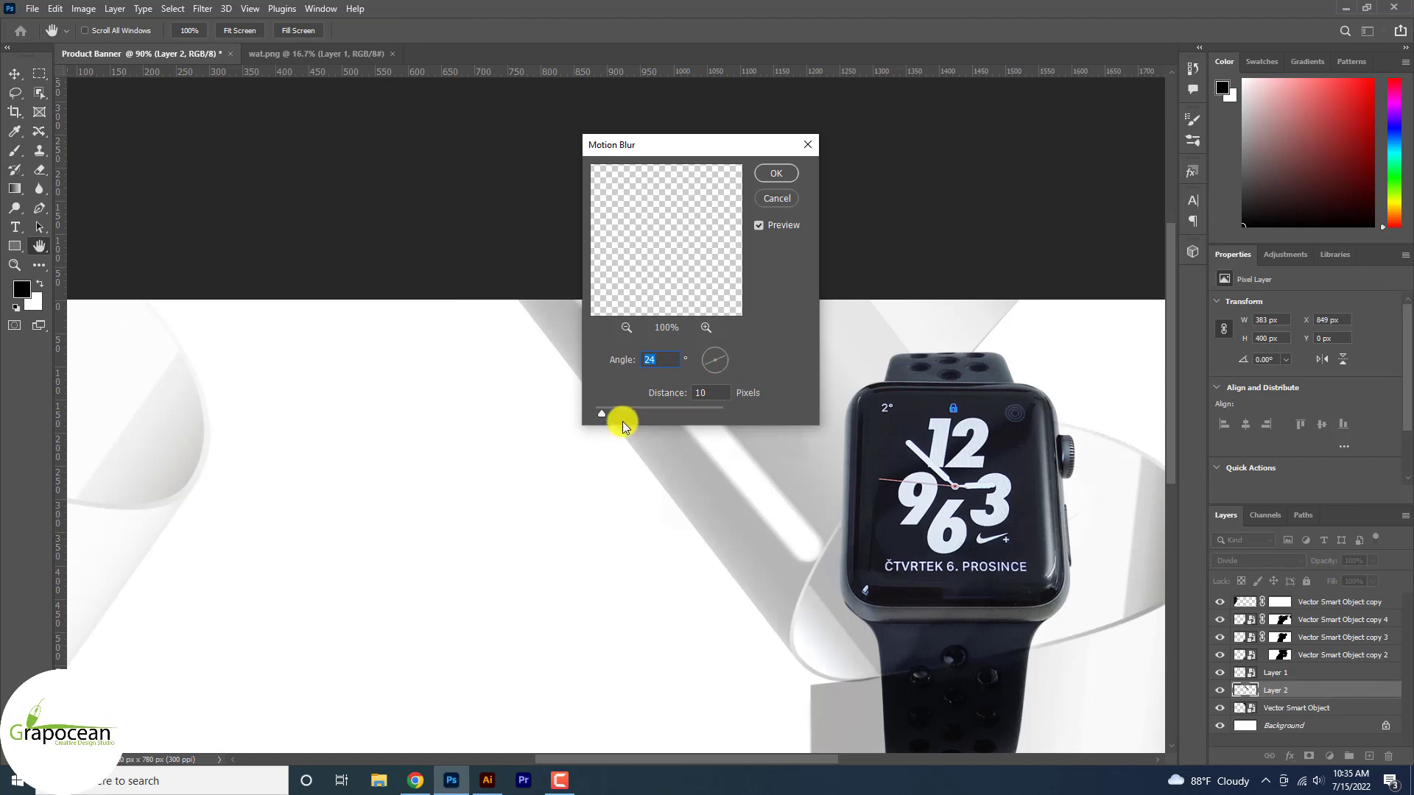
click(626, 413)
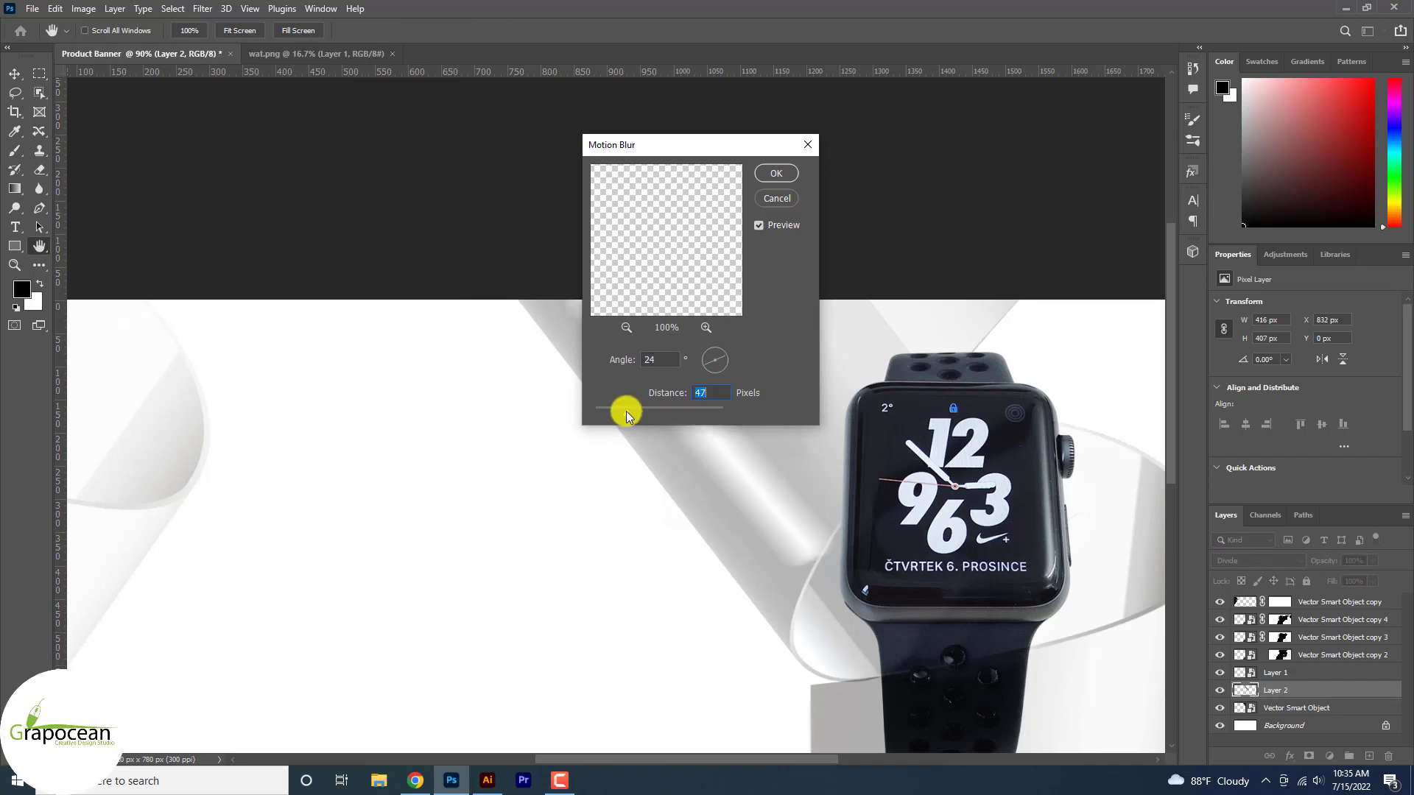
click(628, 412)
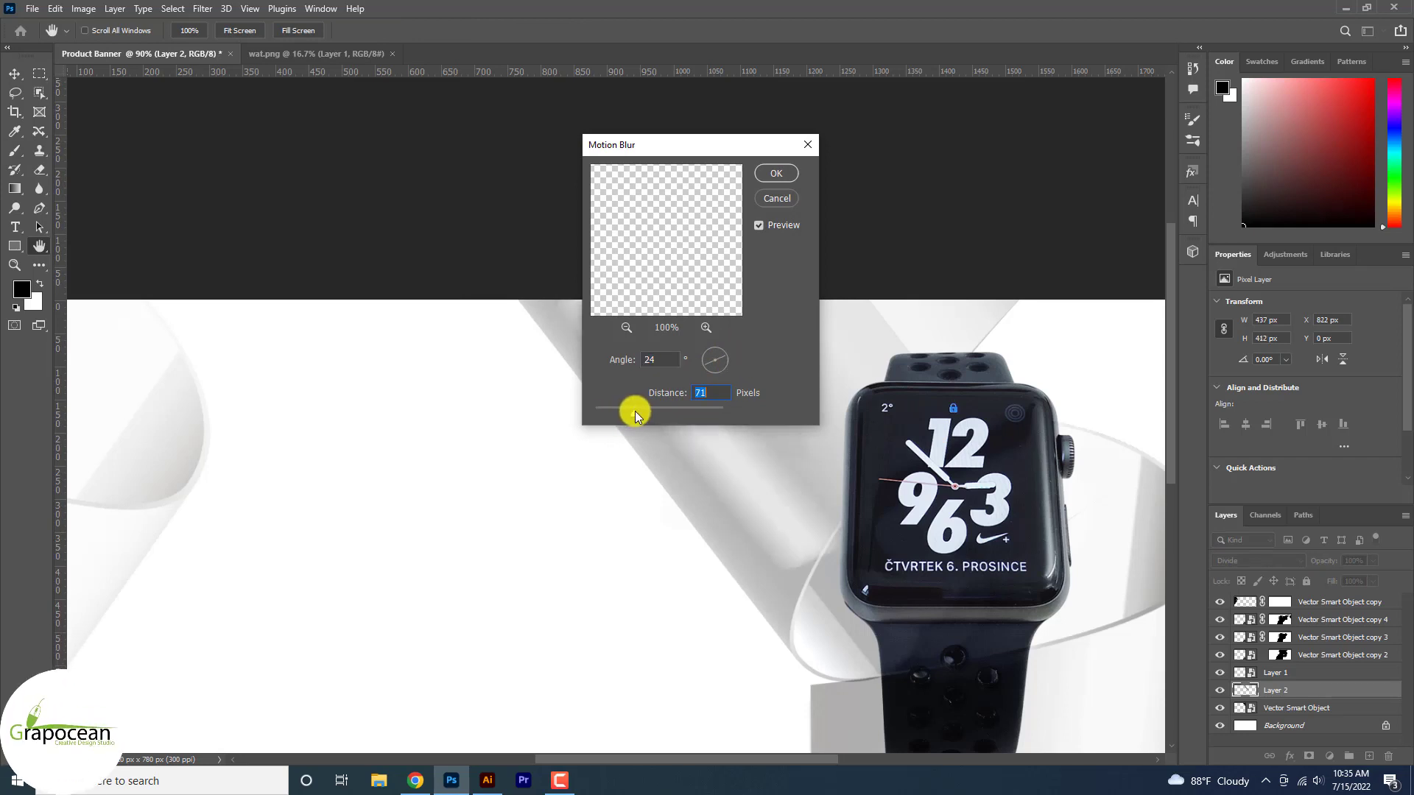
click(777, 173)
key(v)
scroll(868, 491, up, 3)
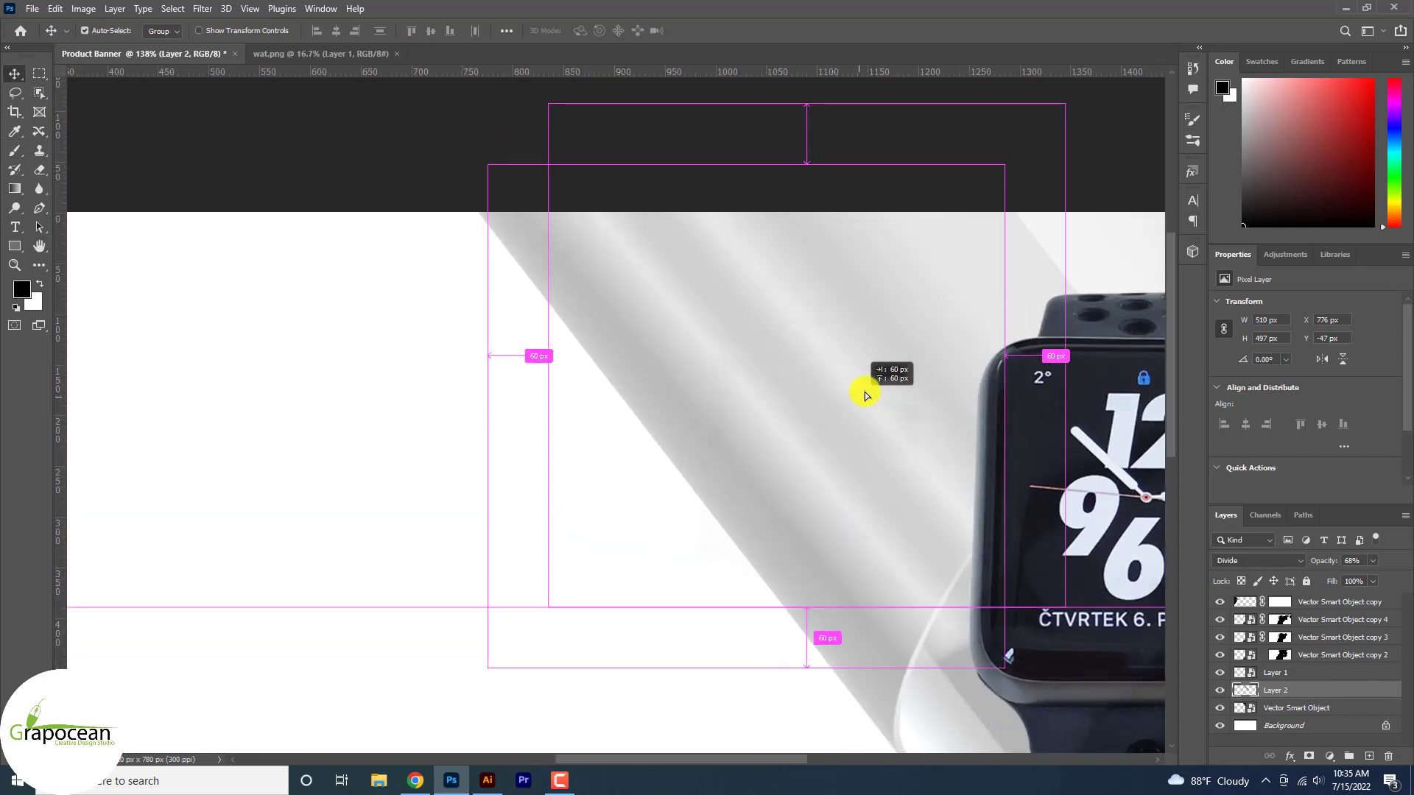
Duplicate the streak as Layer 2 copy, offset it up-right, and open its blend-mode list.
alt+drag(779, 451, 852, 386)
scroll(723, 561, down, 3)
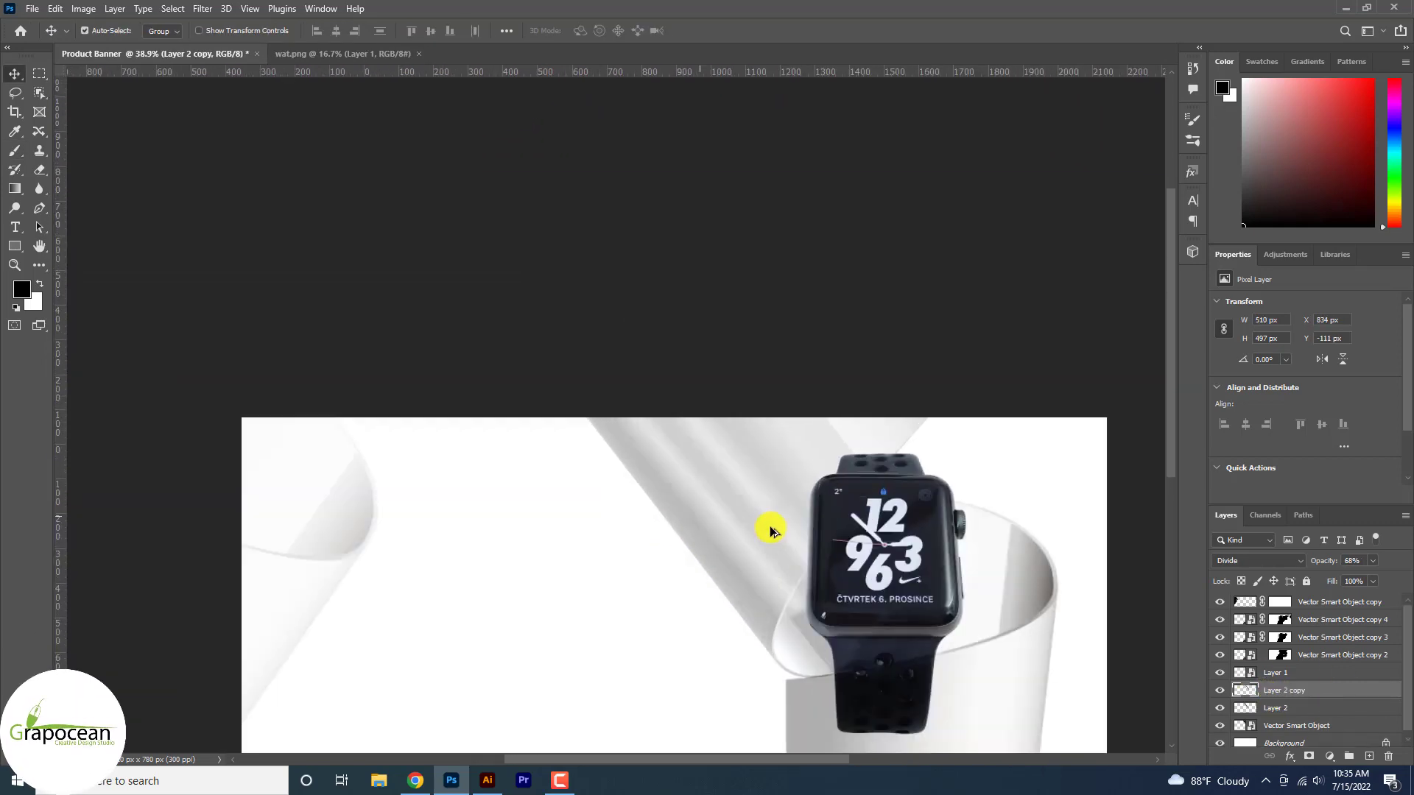
ctrl+click(780, 483)
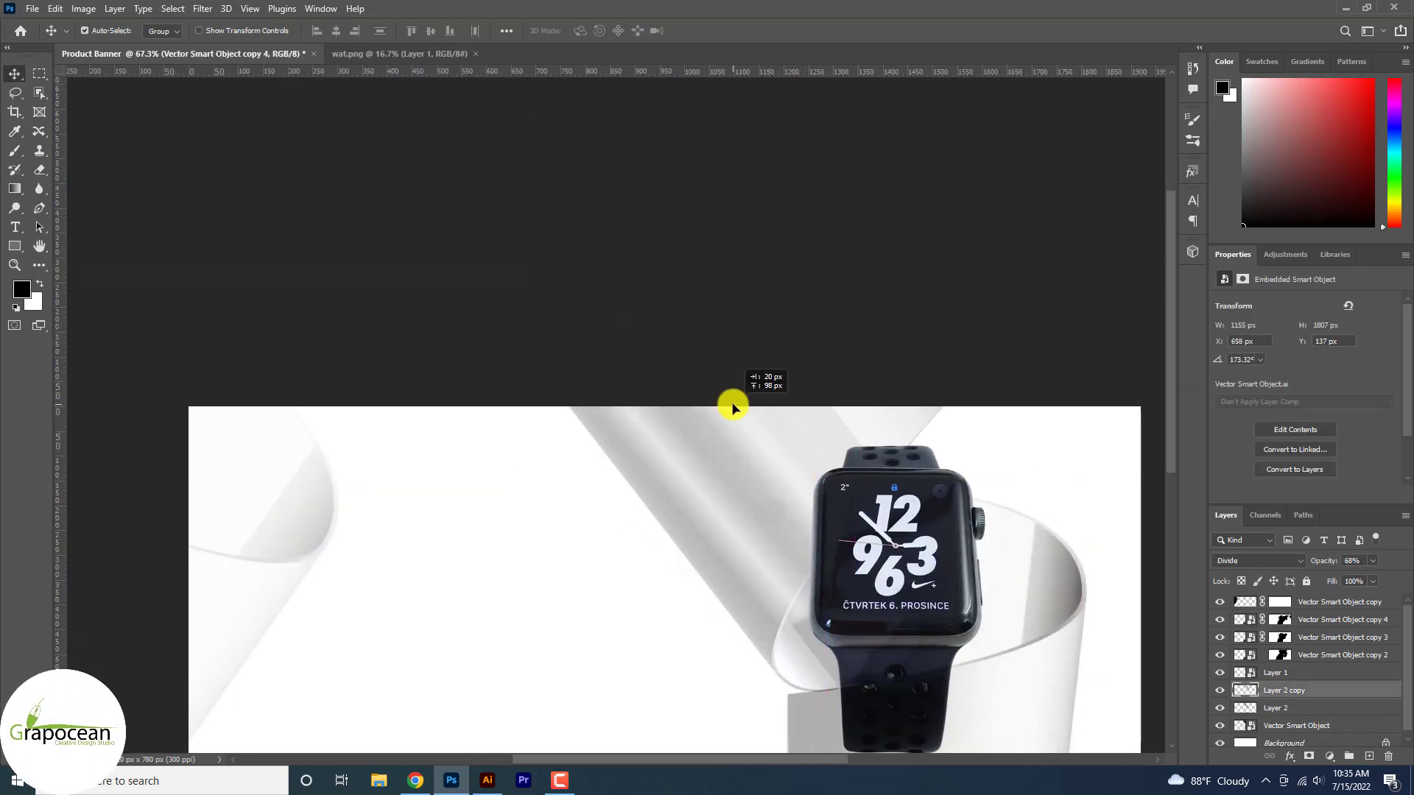
click(735, 442)
click(1255, 561)
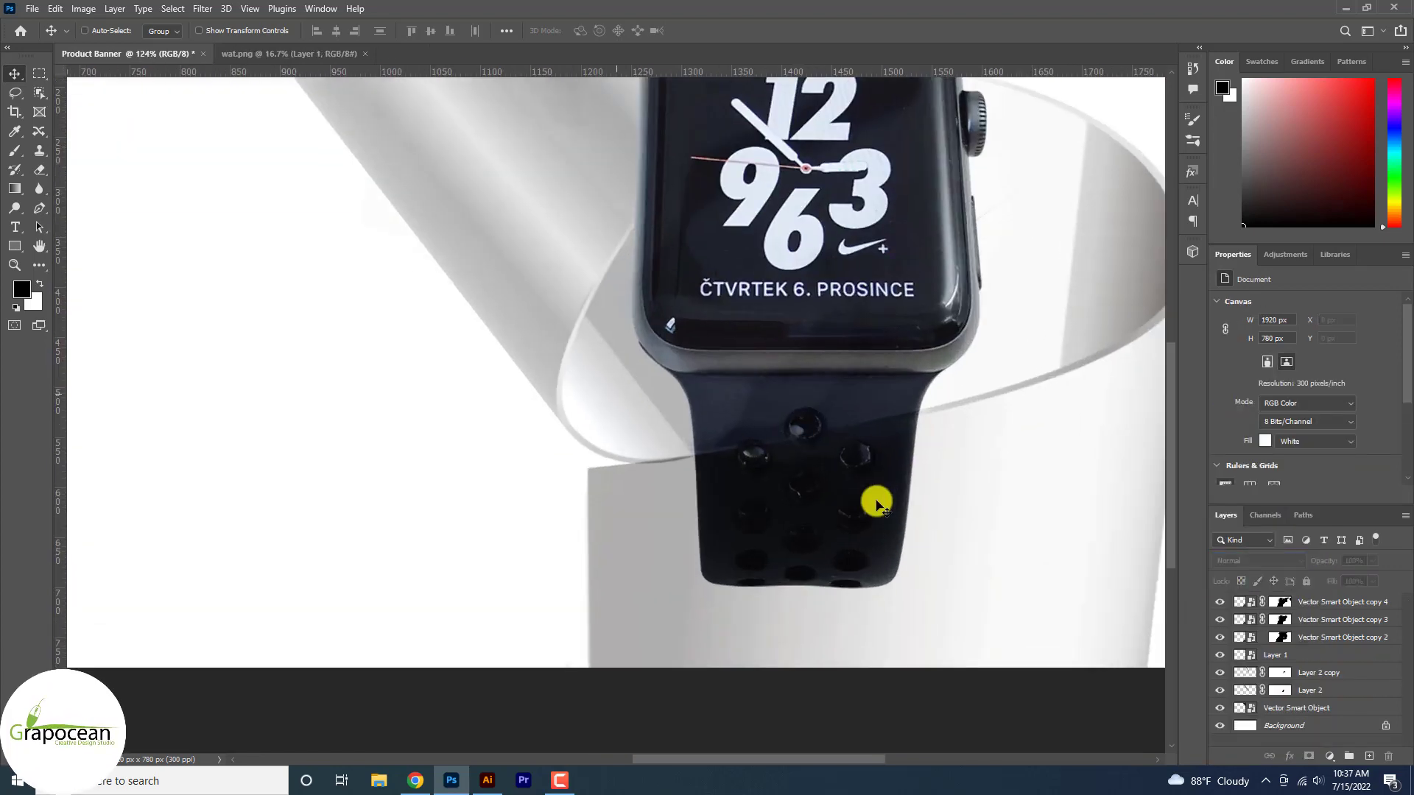
scroll(876, 505, down, 3)
scroll(880, 505, down, 2)
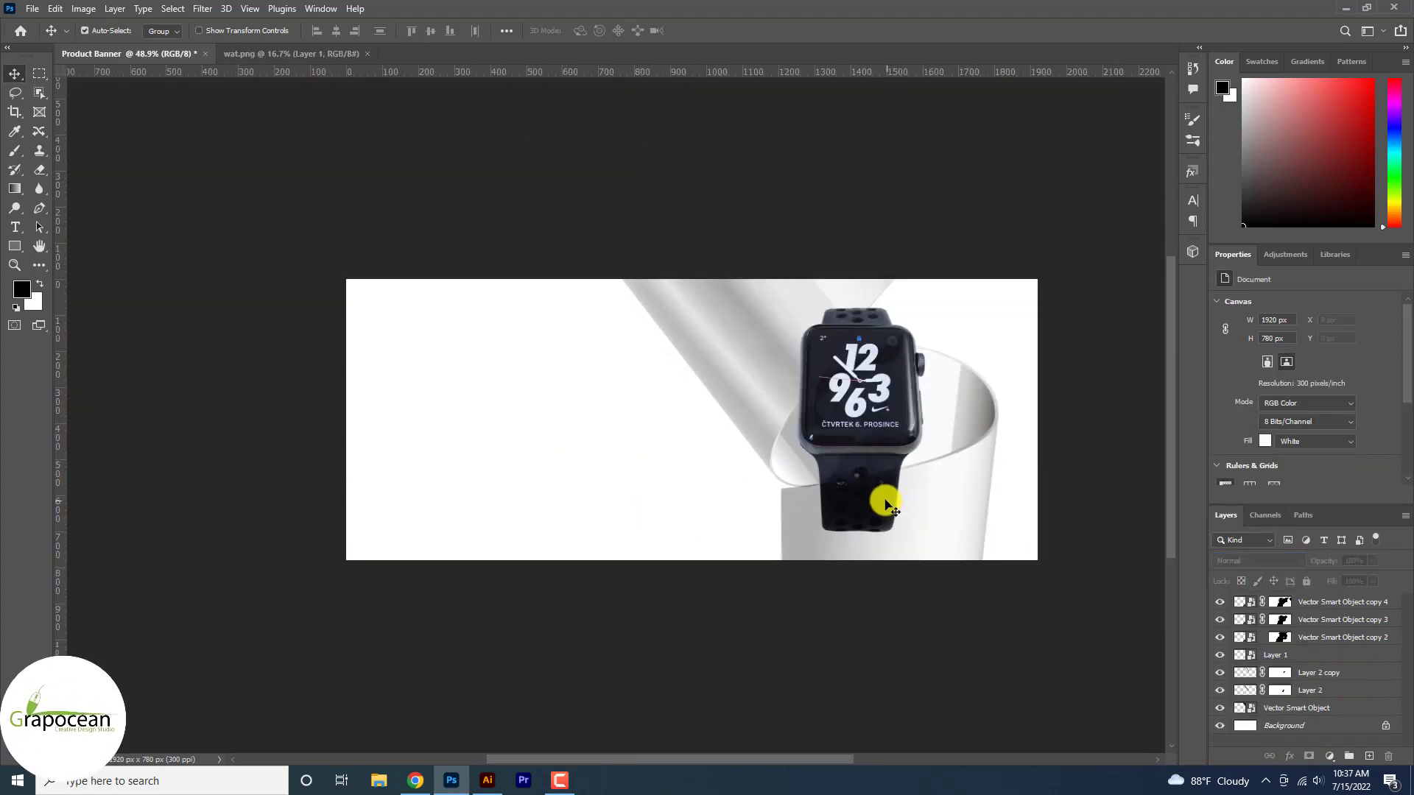
scroll(667, 503, up, 1)
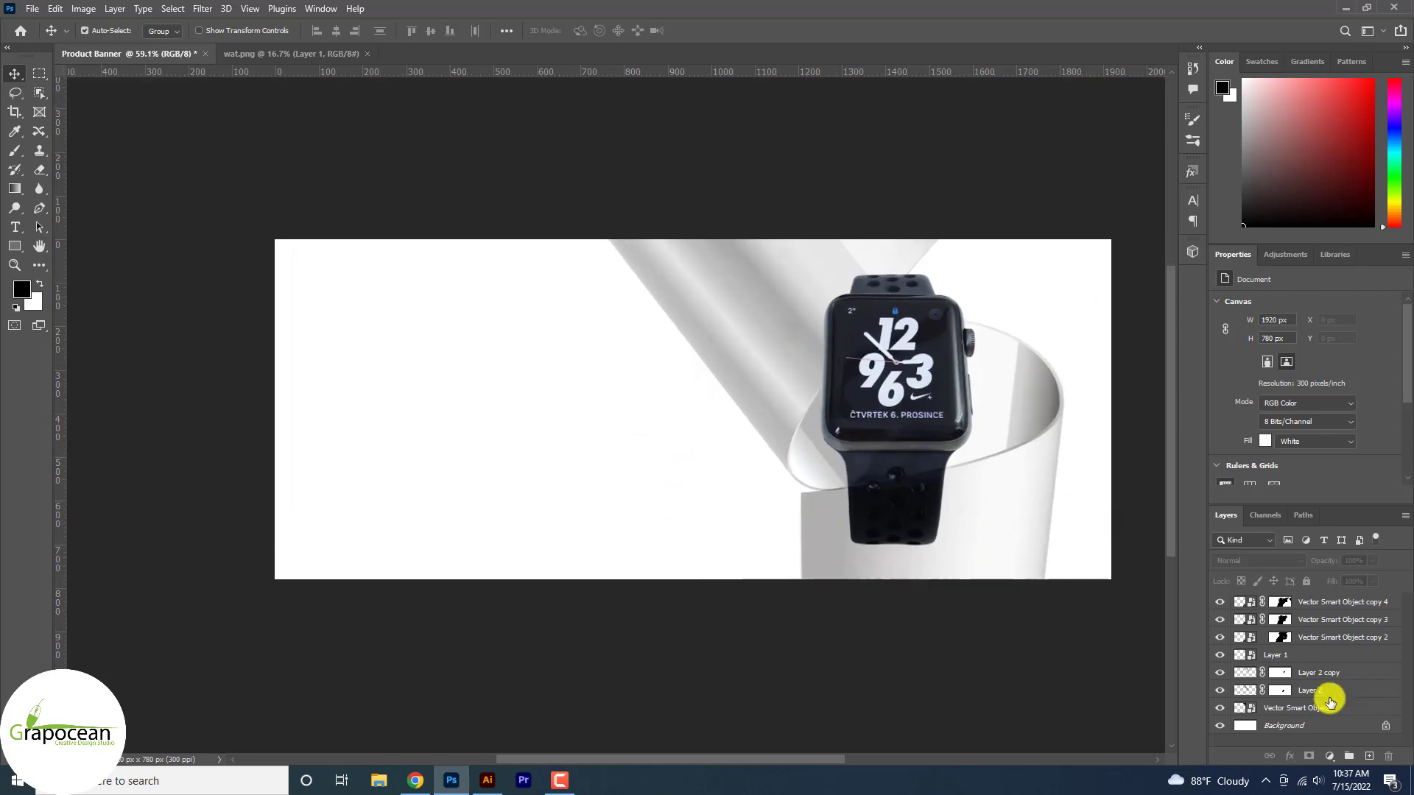
Add a reversed horizontal Gradient Fill layer above Background, light on the left, dark on the right.
click(1318, 726)
click(1331, 757)
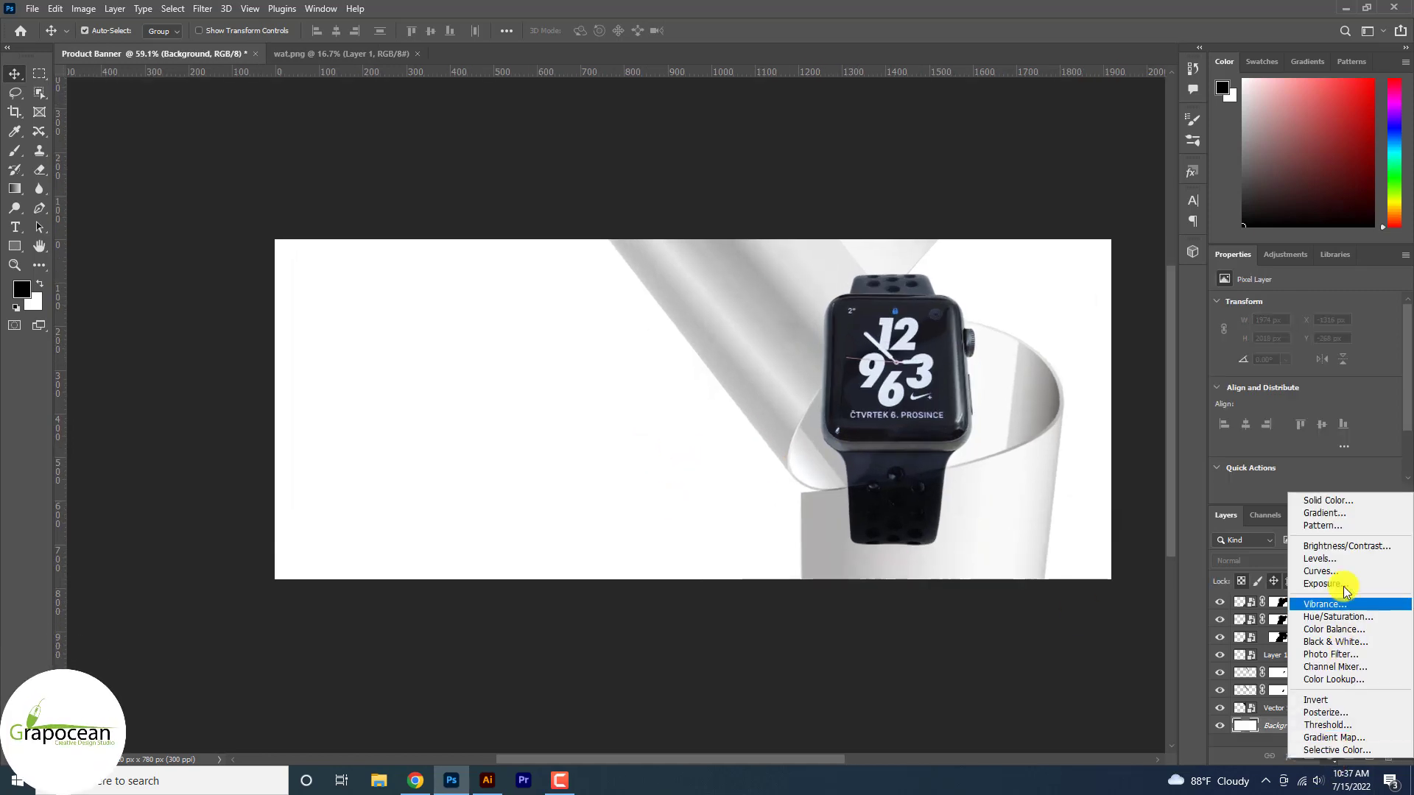
click(1322, 513)
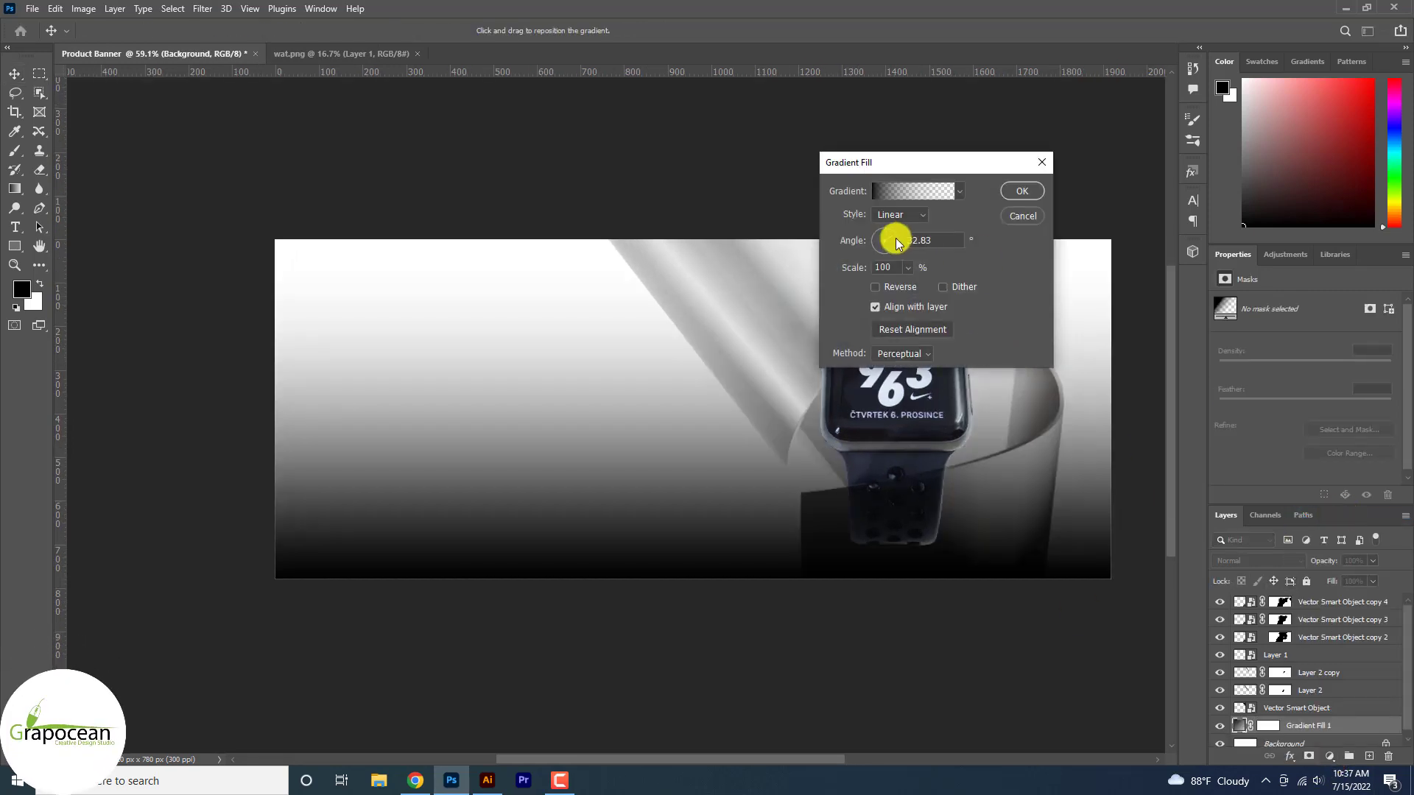
drag(898, 243, 923, 243)
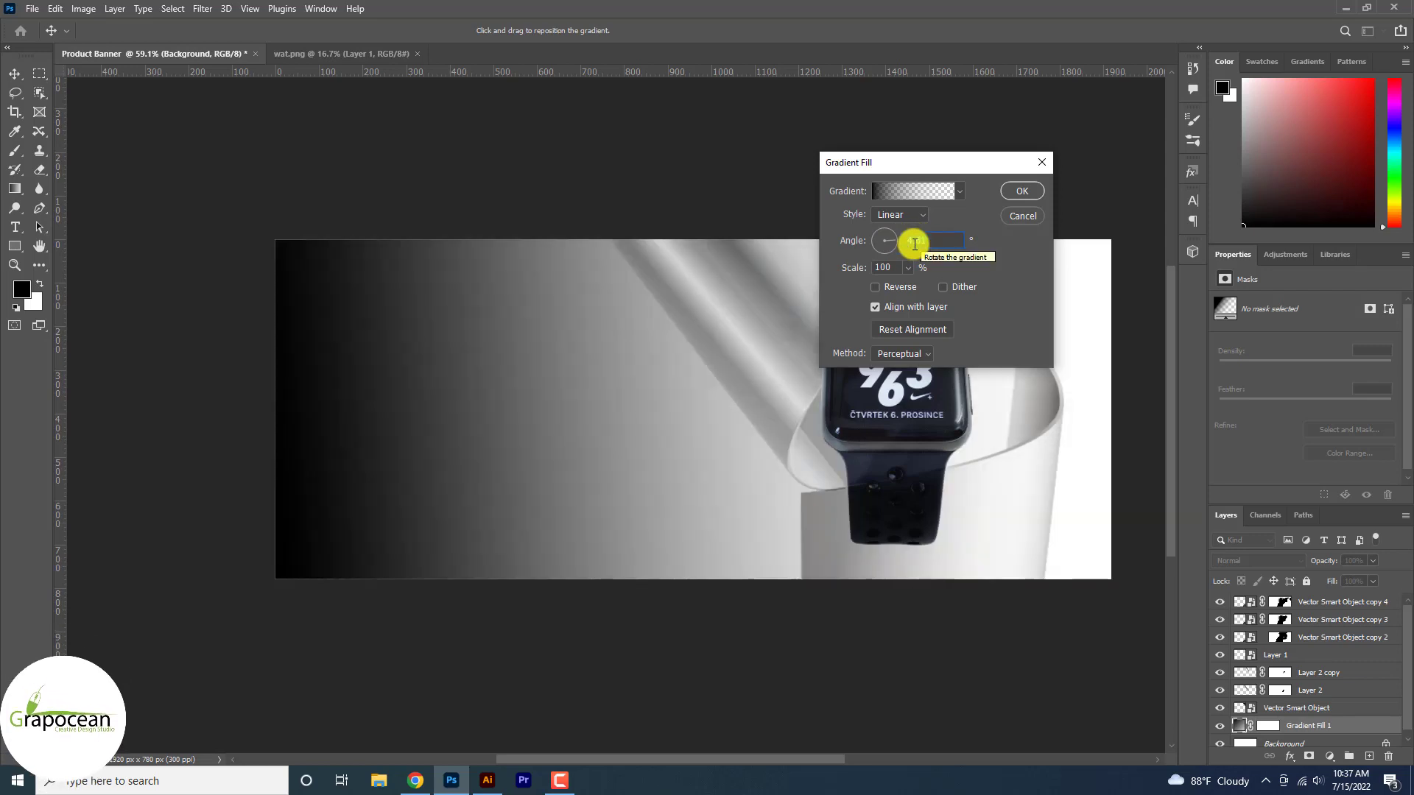
click(900, 288)
click(1019, 194)
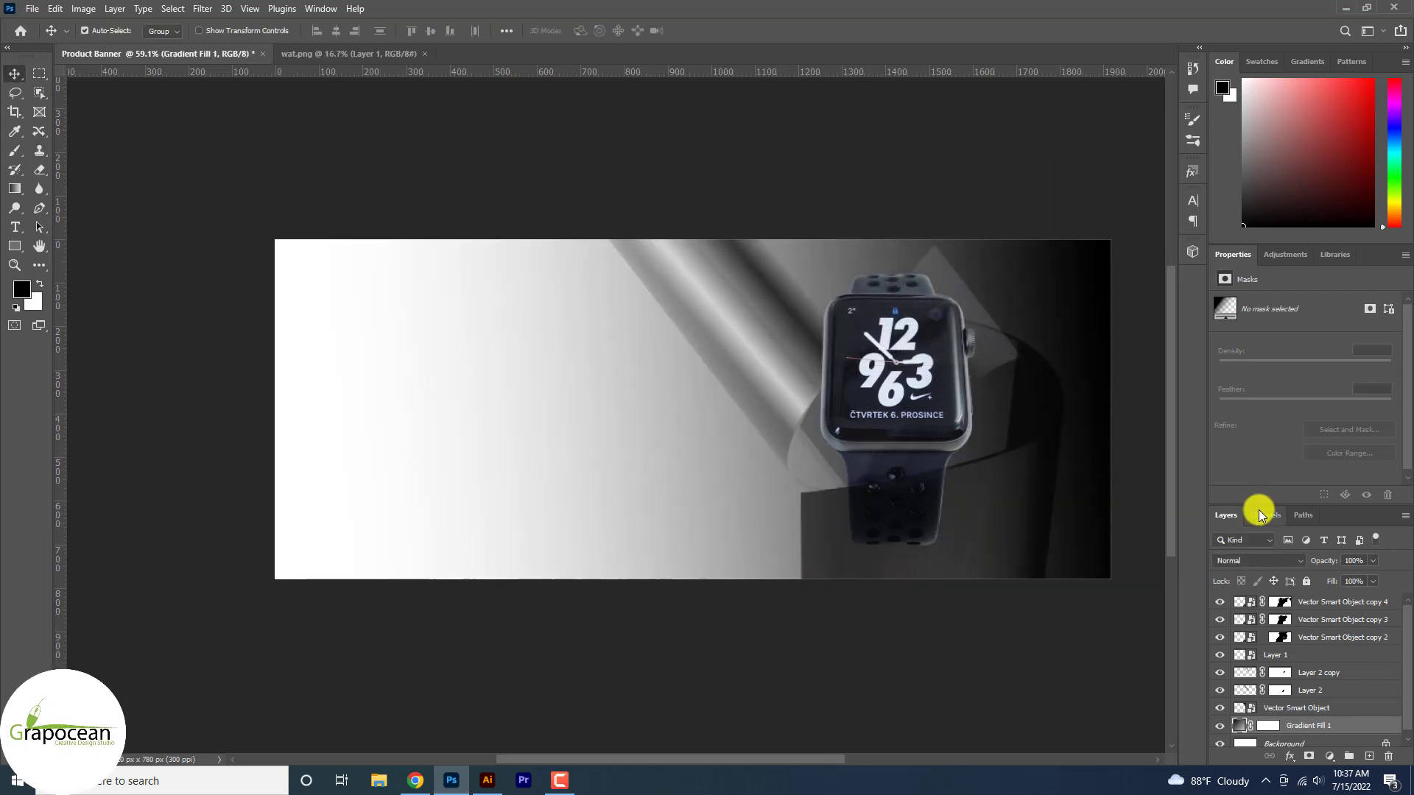
click(1258, 561)
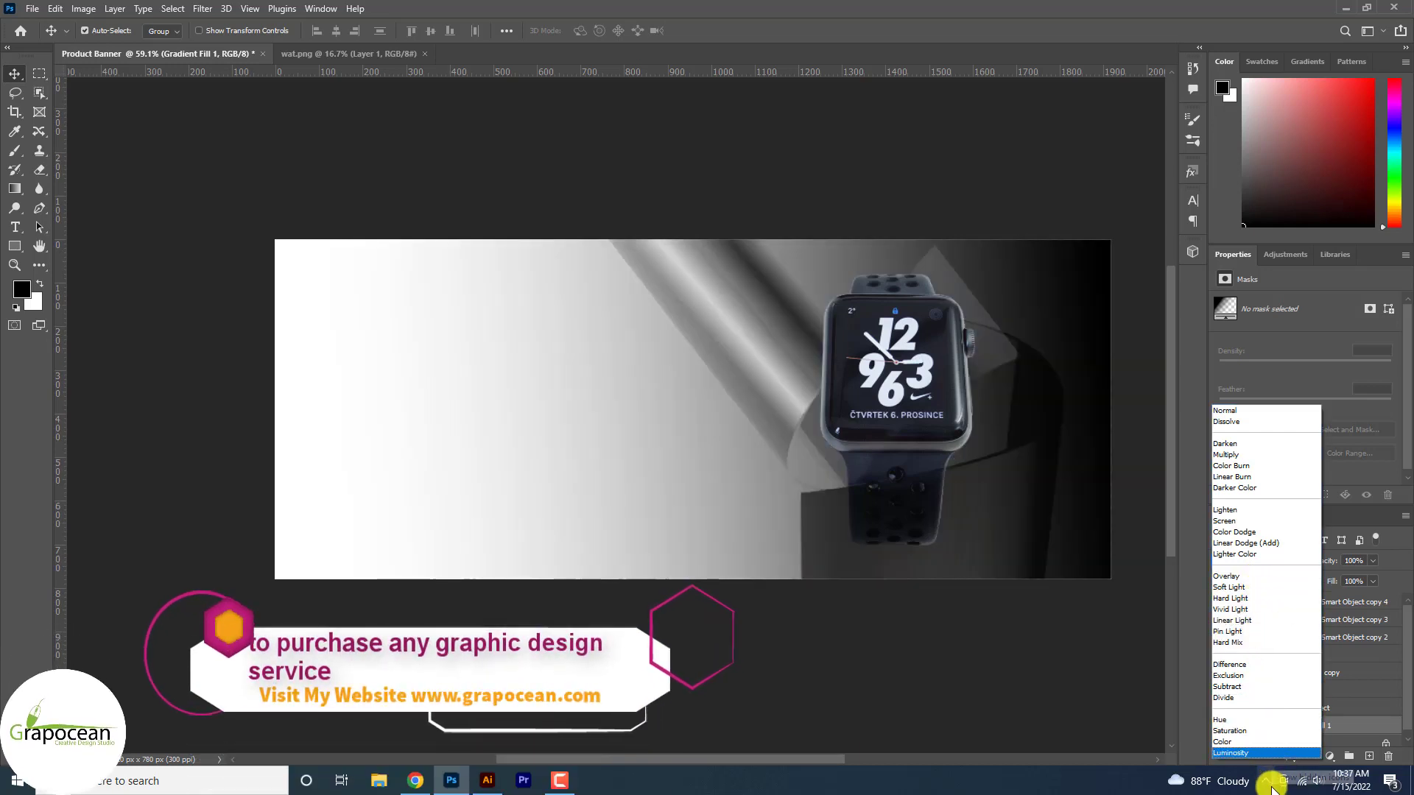
Try Luminosity blending on the gradient fill and lower its opacity.
click(1261, 753)
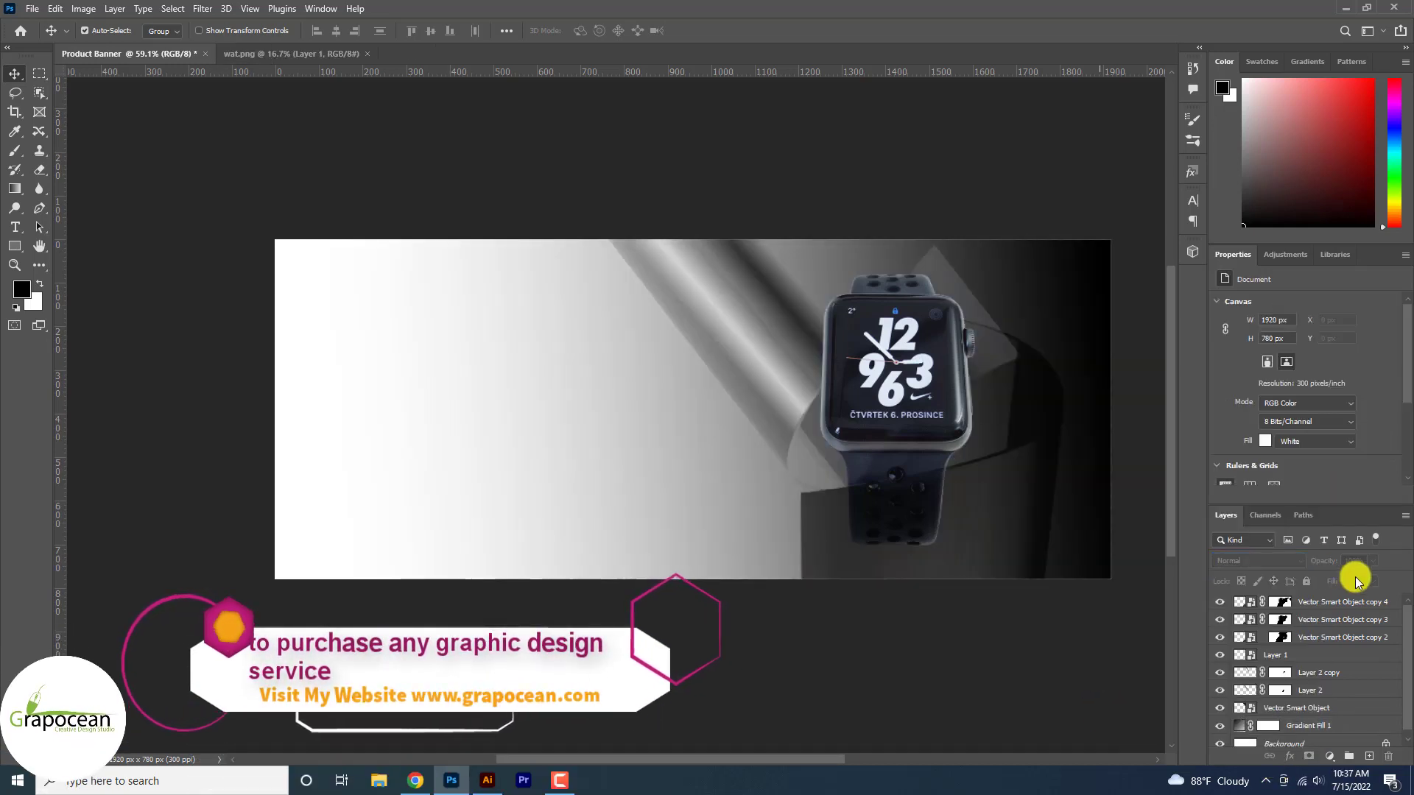
click(1372, 561)
drag(1354, 576, 1335, 575)
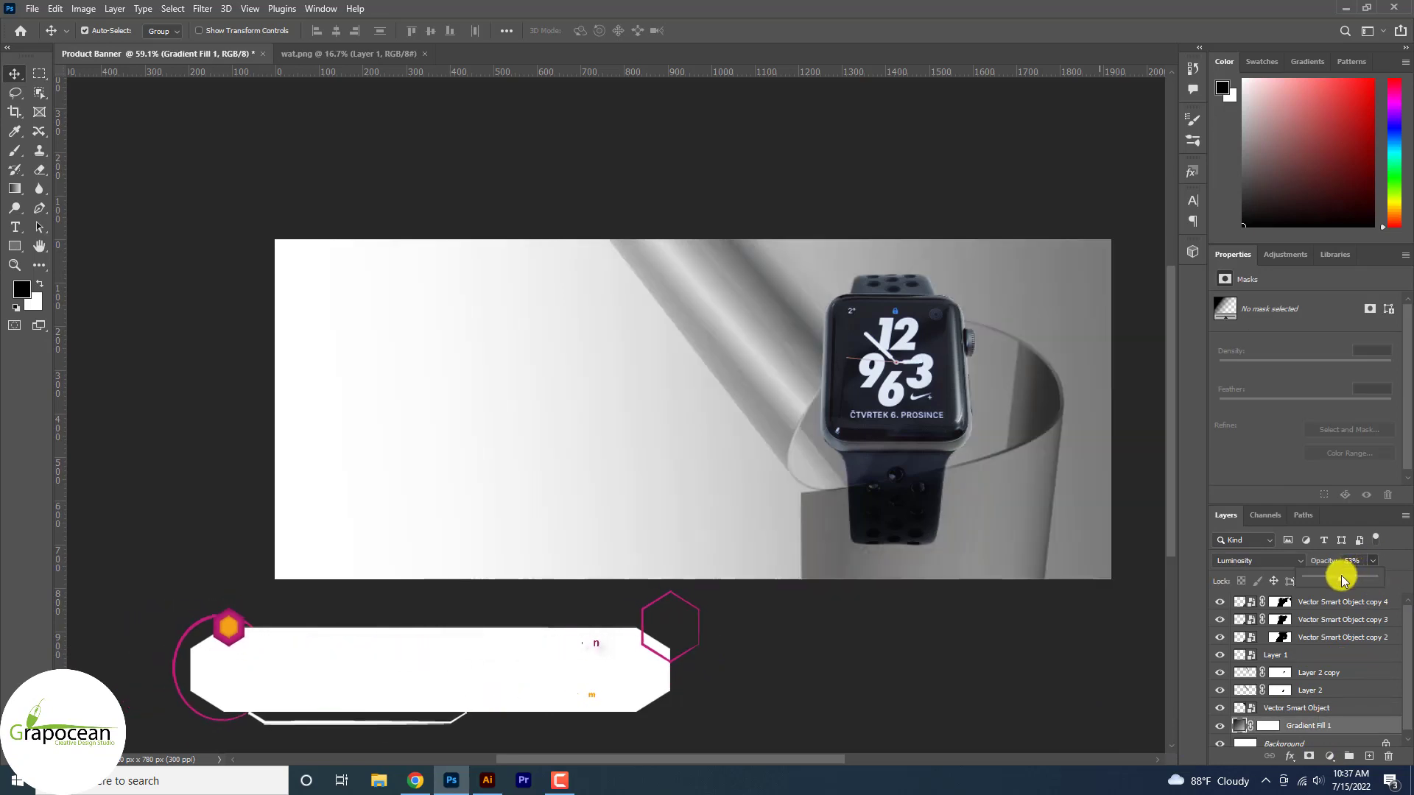
click(884, 616)
scroll(883, 616, down, 3)
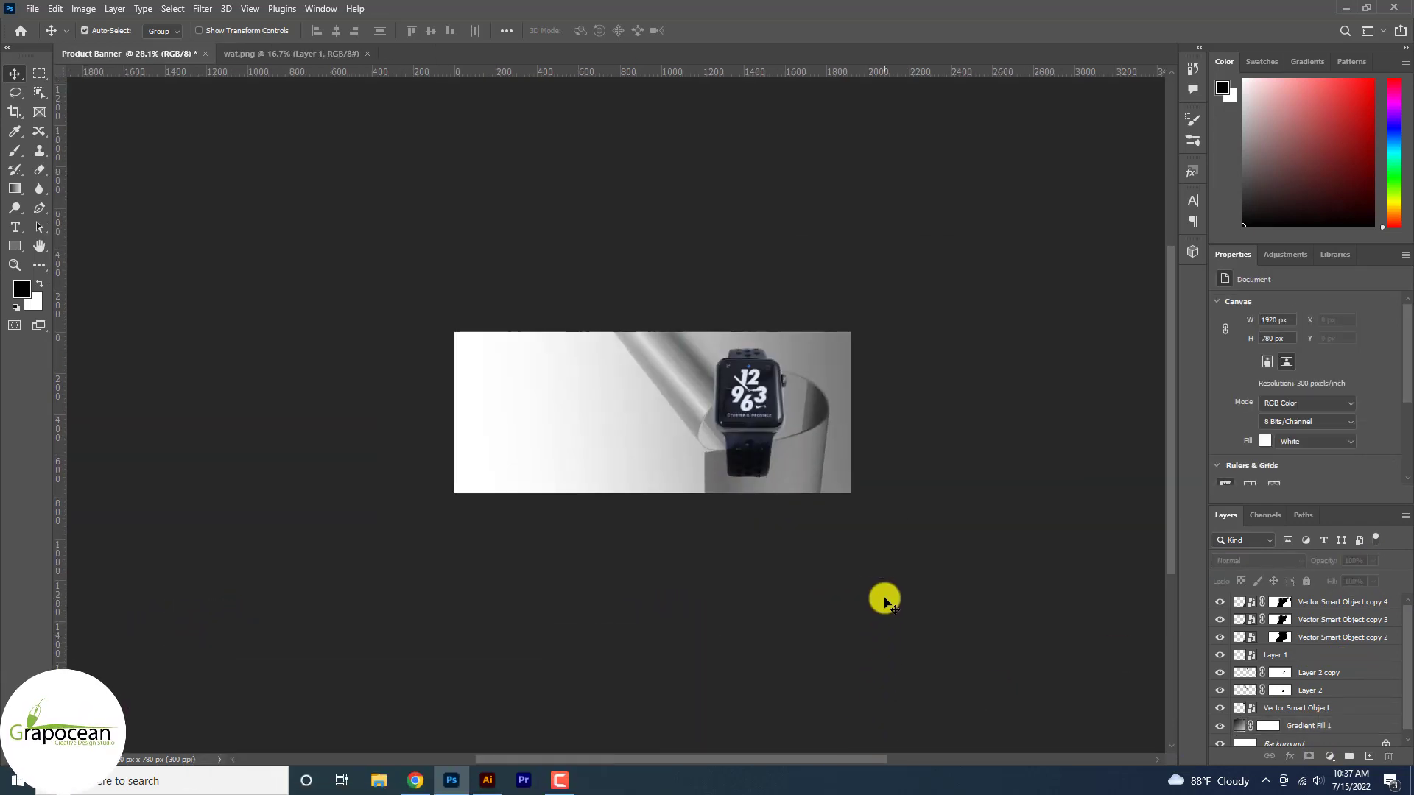
scroll(663, 483, up, 2)
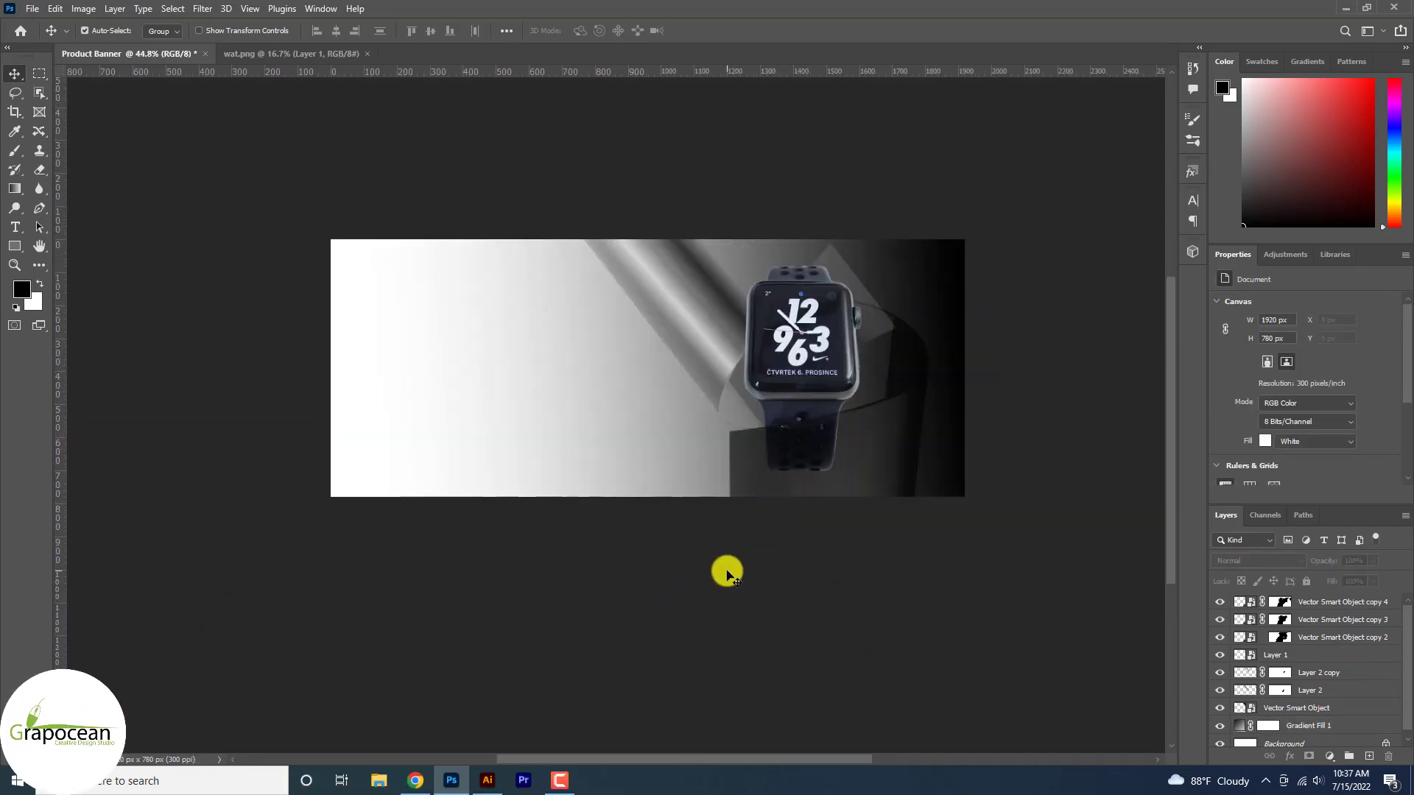
Move Gradient Fill 1 to the top of the stack, in Vivid Light at 25% opacity.
mouse_move(1308, 726)
mouse_down()
mouse_move(1292, 519)
mouse_move(1282, 598)
mouse_up()
click(1258, 561)
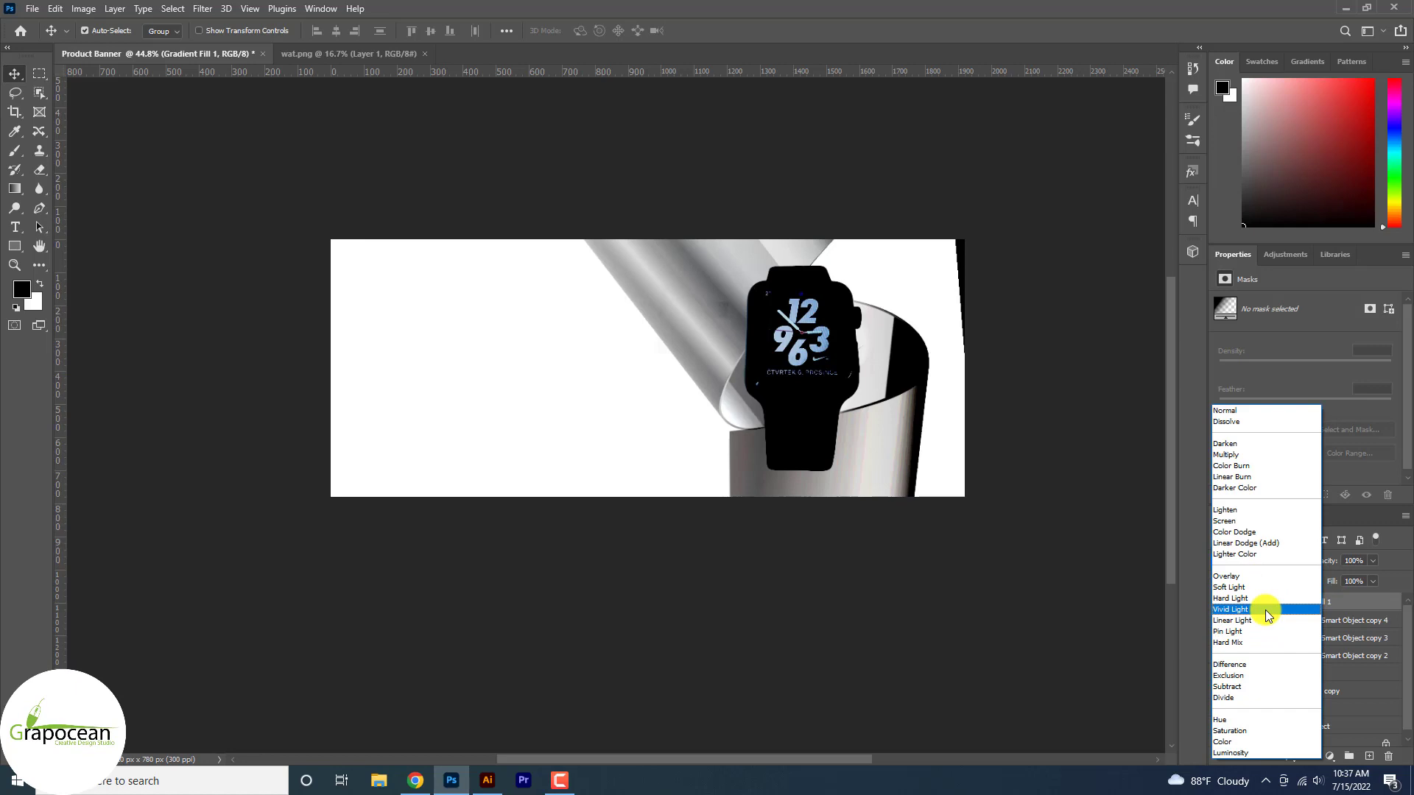
click(1265, 610)
click(1372, 561)
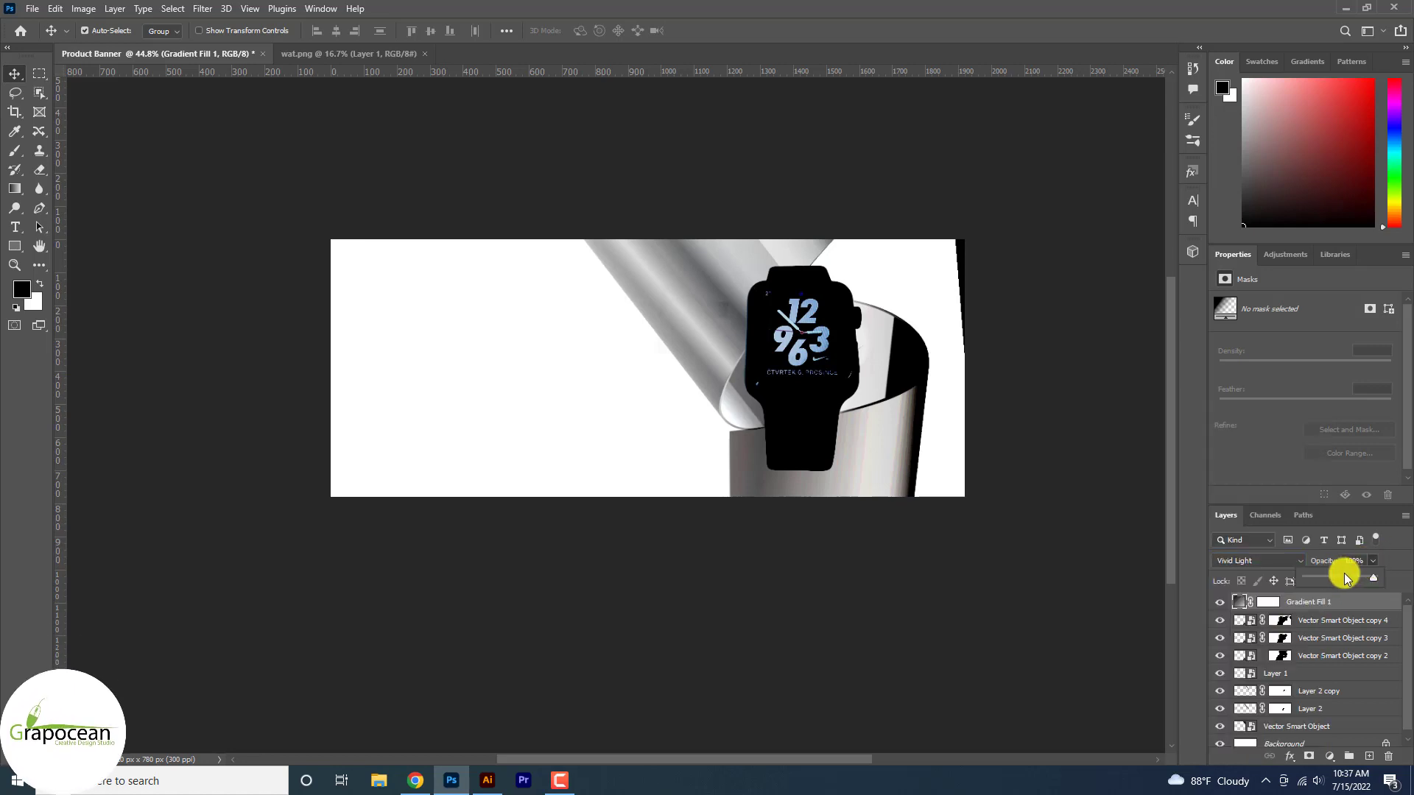
drag(1374, 575, 1323, 579)
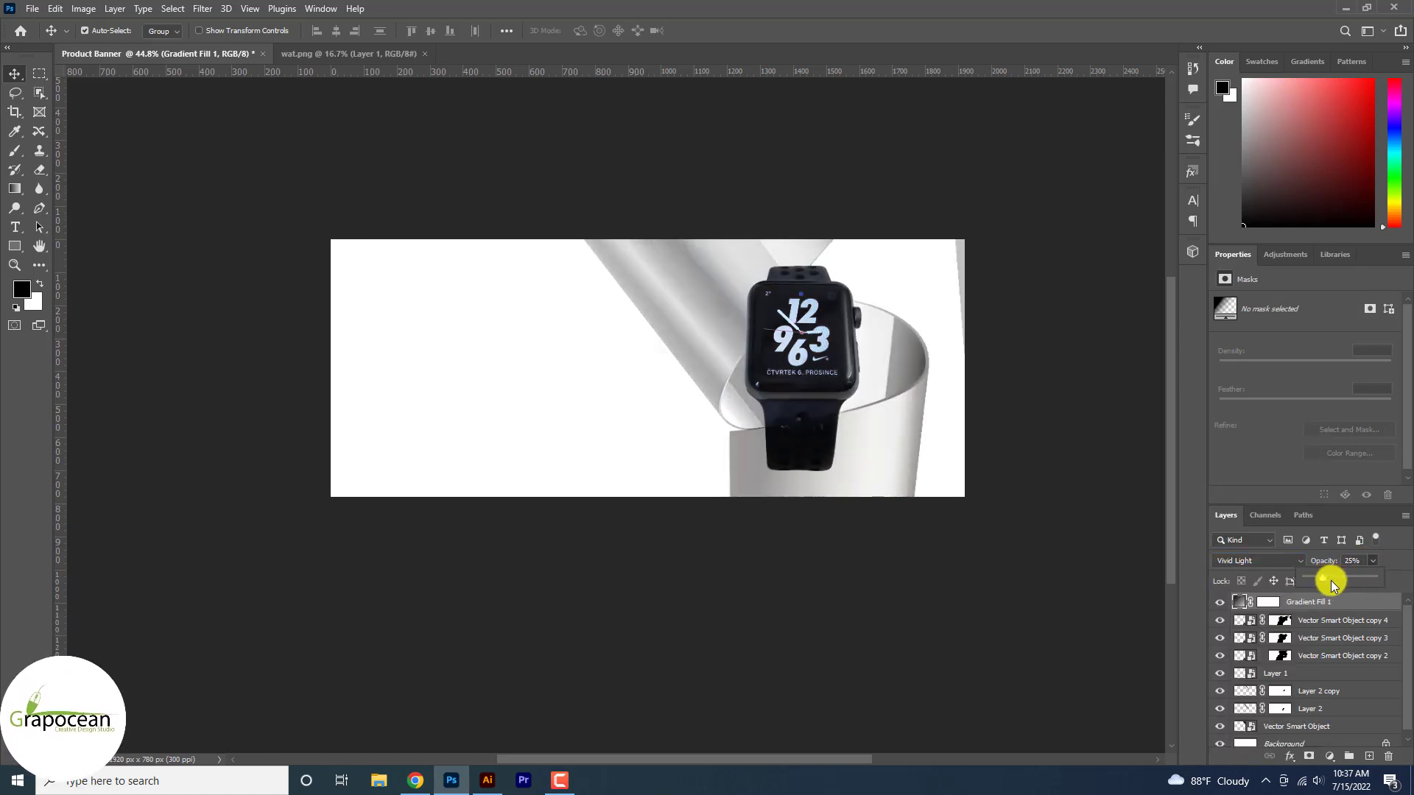
click(1219, 606)
Target the gradient fill's layer mask and fit the banner to the window.
click(1265, 604)
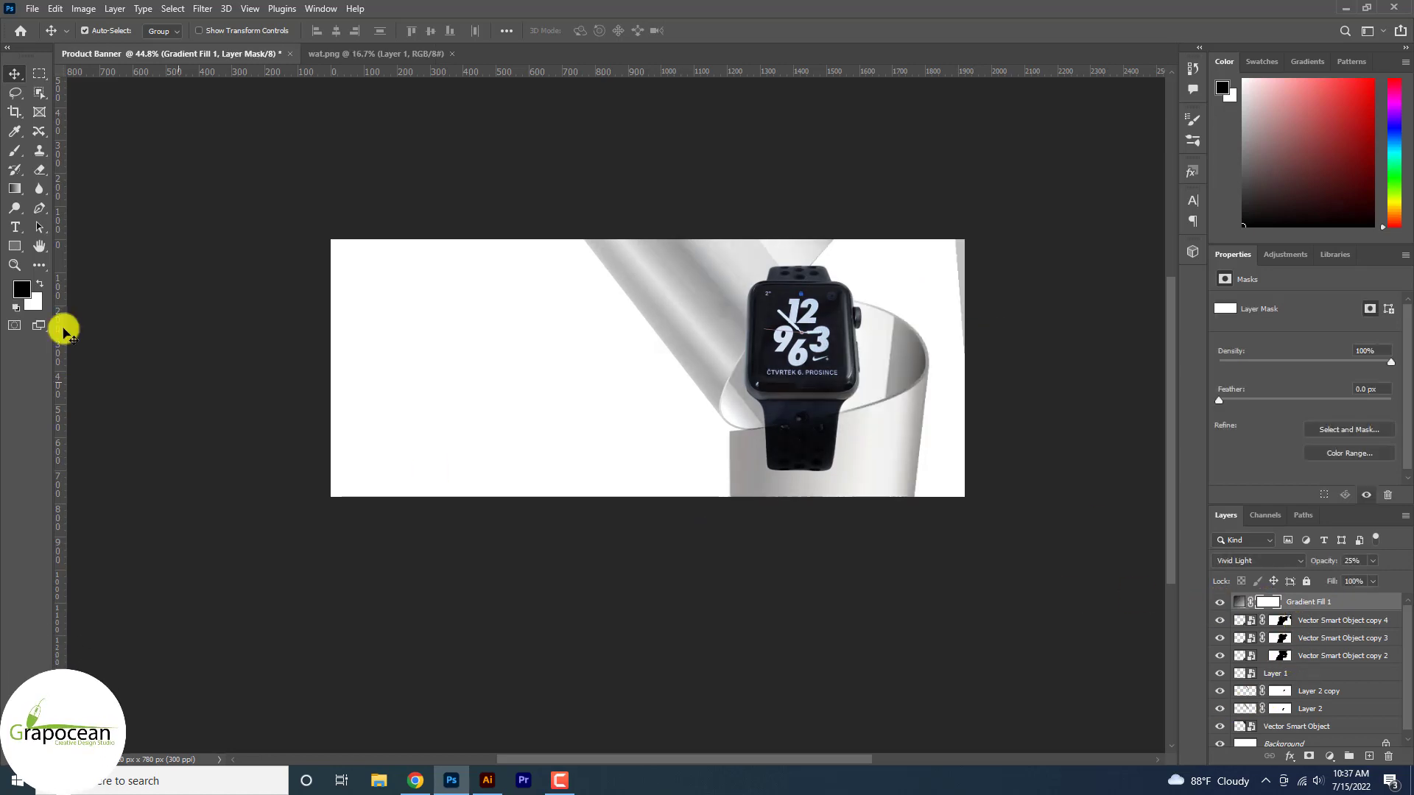
click(14, 152)
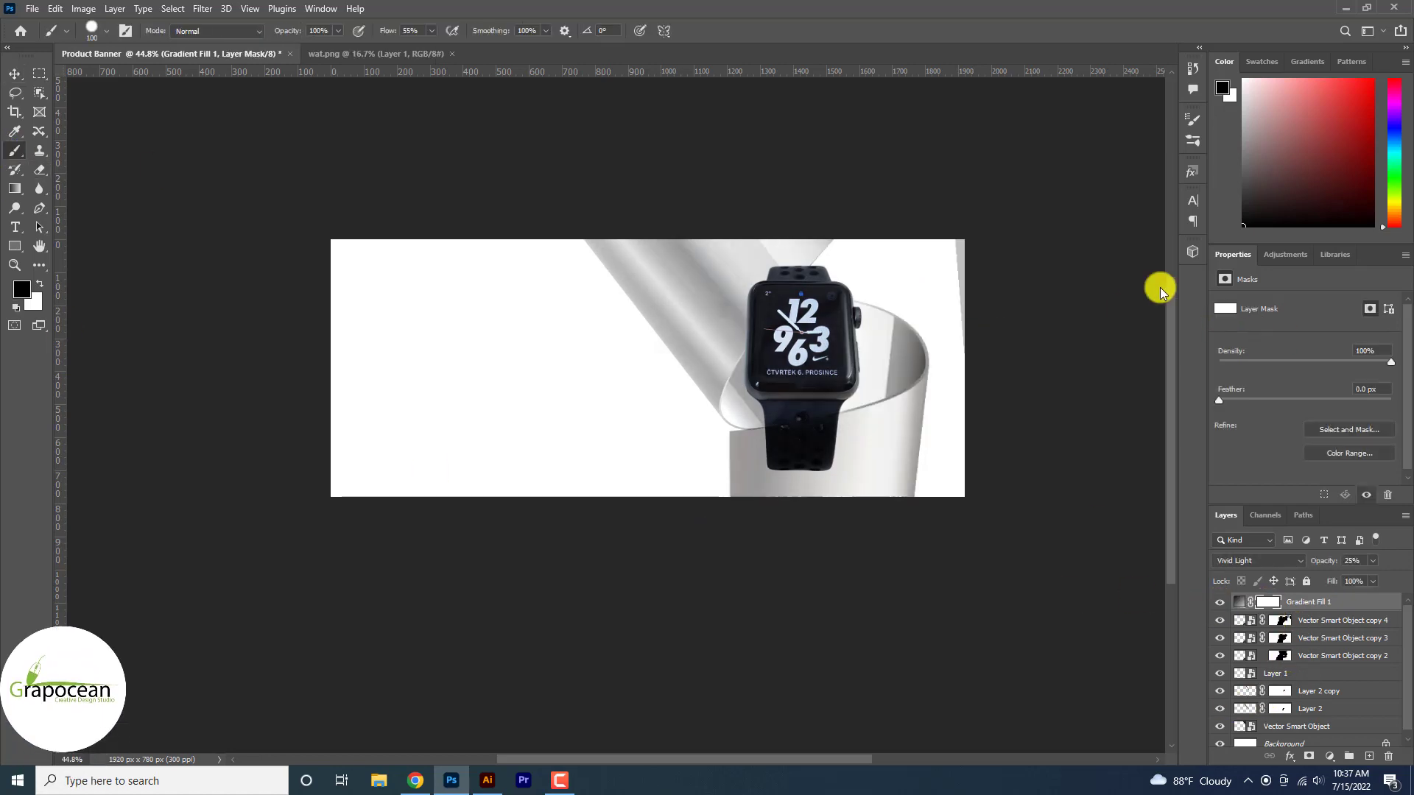
click(39, 72)
key(ctrl+minus)
key(ctrl+0)
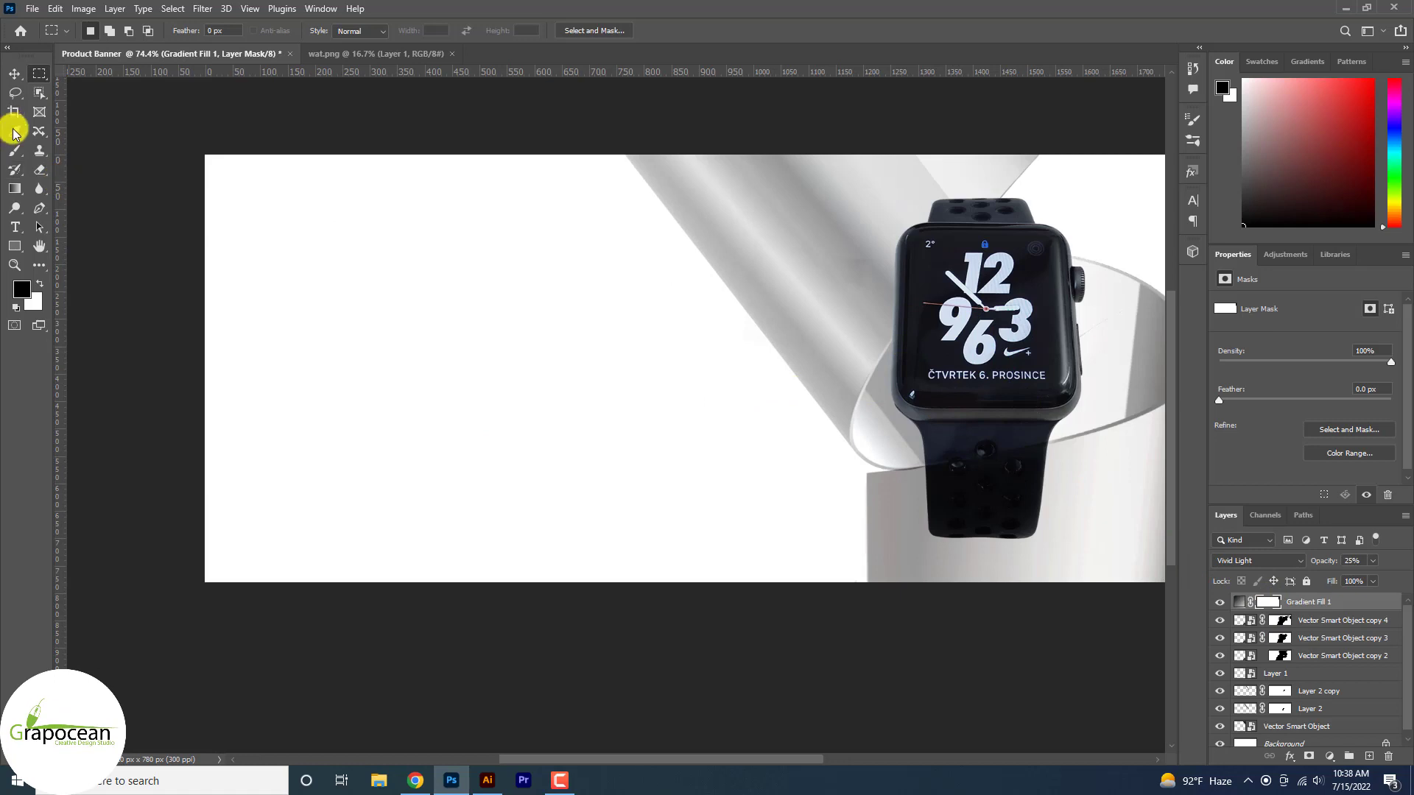
click(14, 150)
Load the watch selection and paint black on the mask over the watch and its bands.
drag(956, 236, 1011, 245)
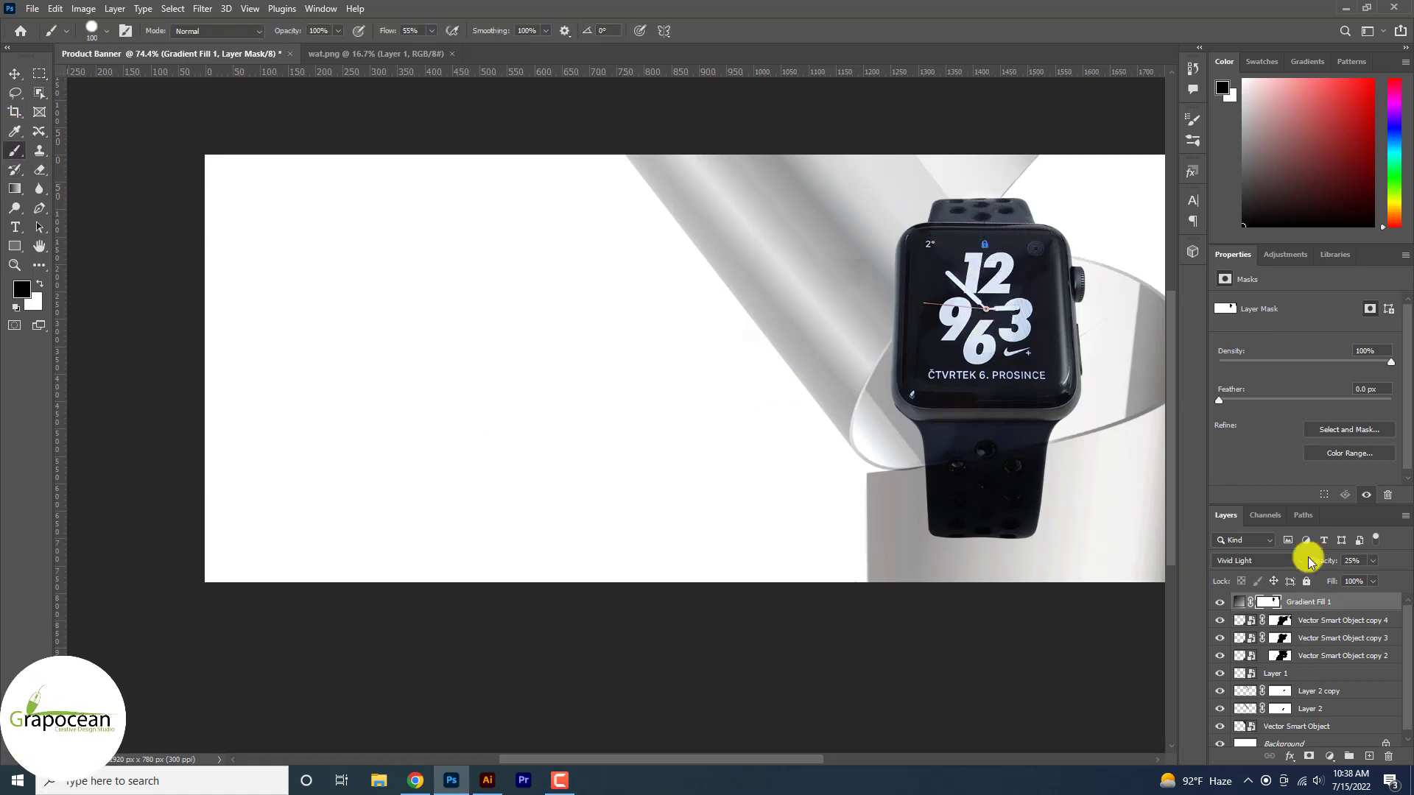
scroll(1275, 730, down, 1)
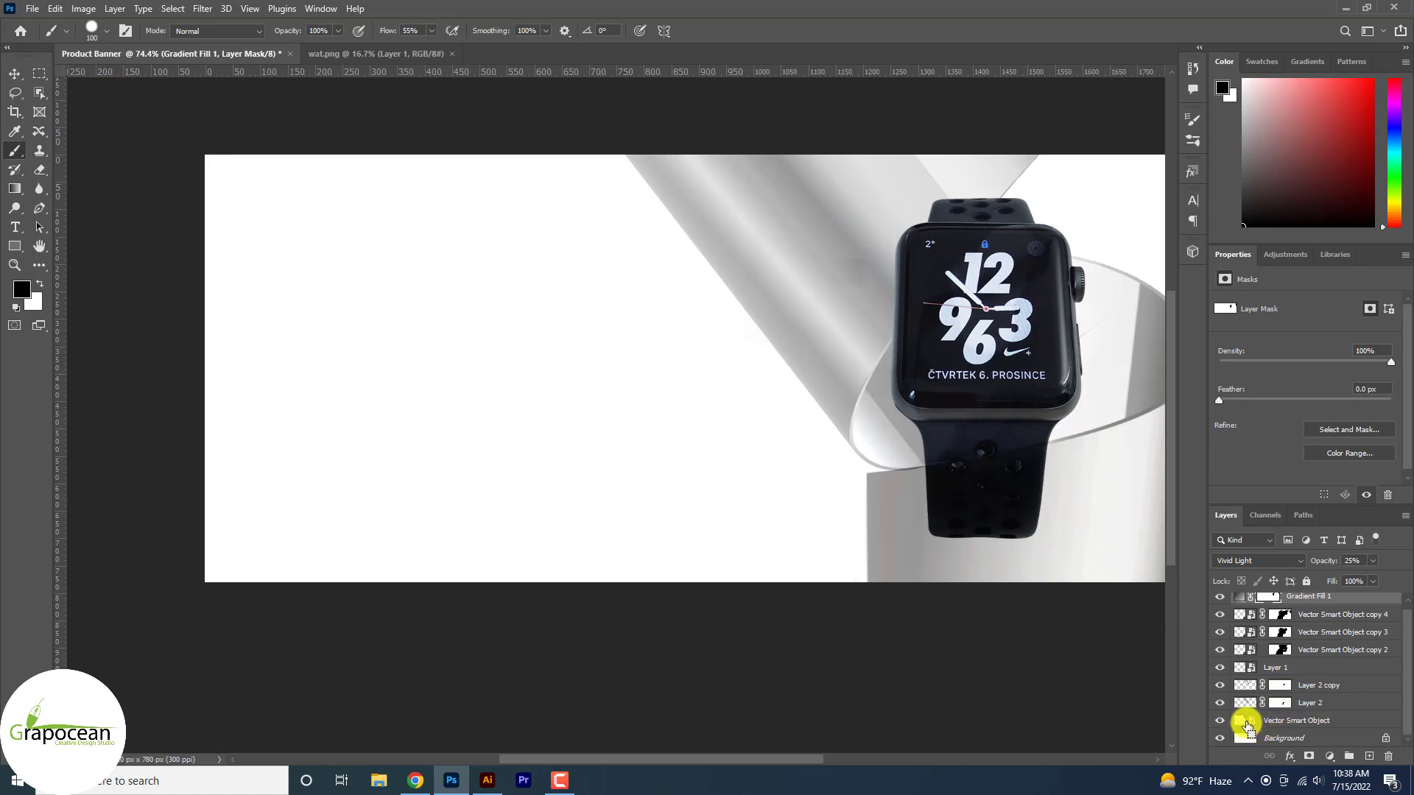
ctrl+click(1247, 722)
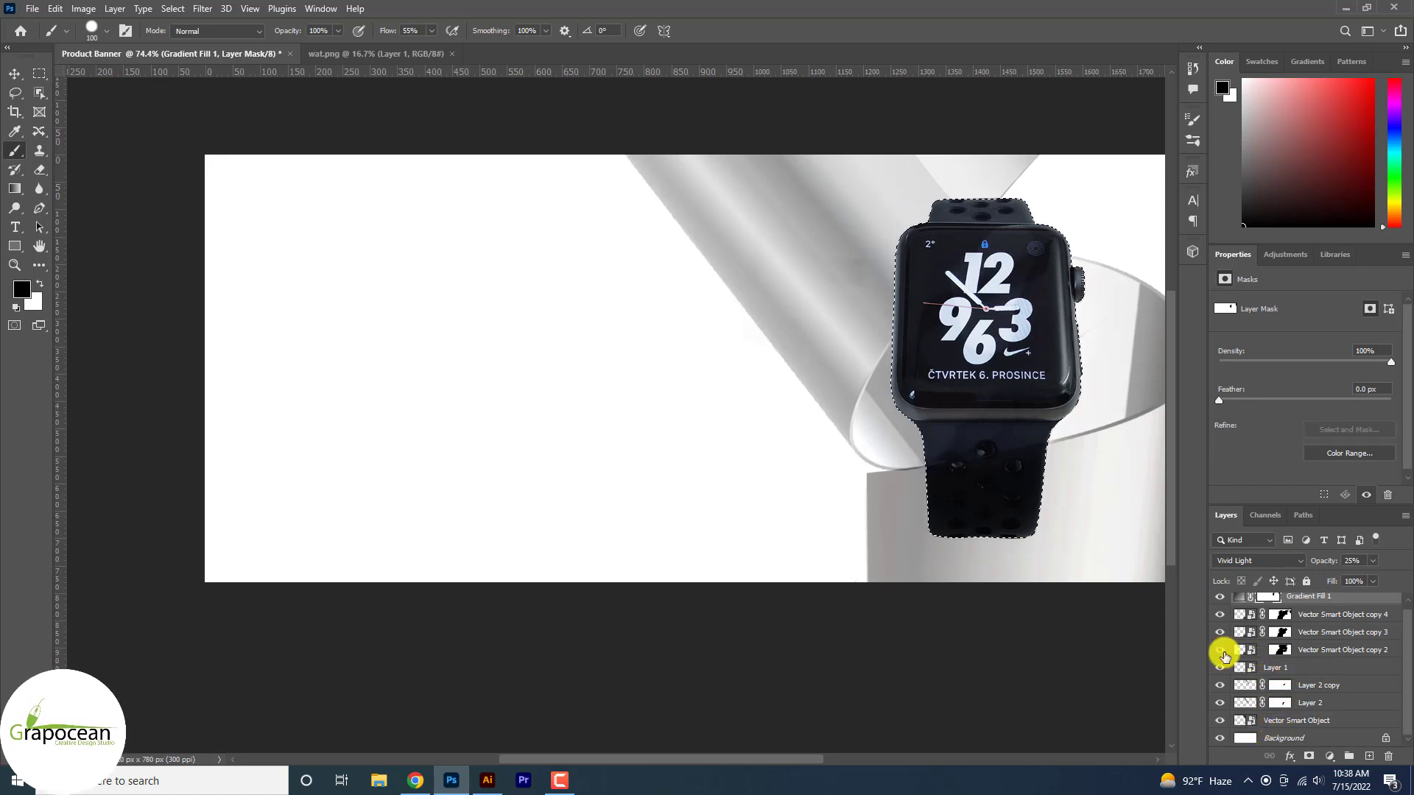
mouse_move(991, 201)
mouse_down()
mouse_move(919, 250)
mouse_move(910, 381)
mouse_move(944, 325)
mouse_move(1038, 268)
mouse_move(1002, 464)
mouse_up()
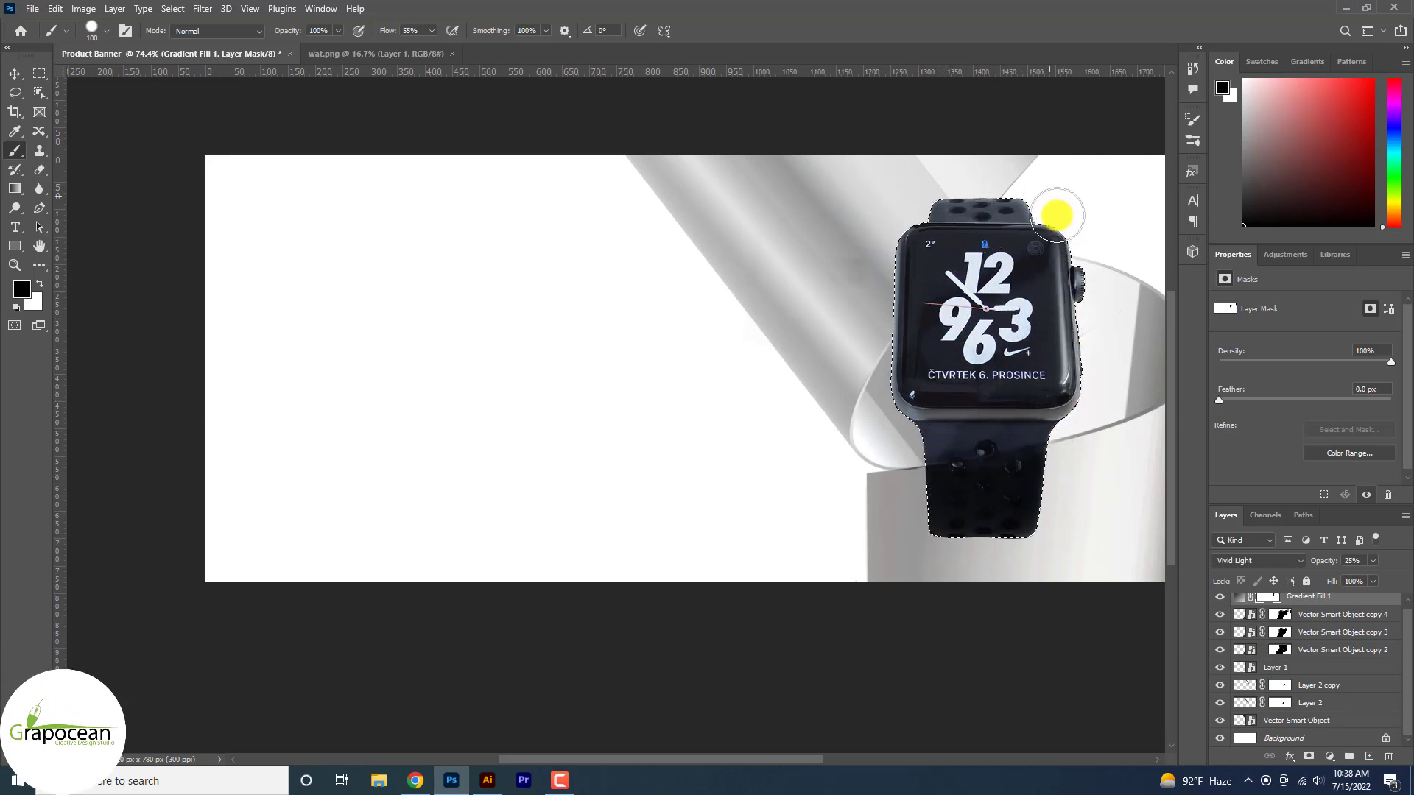
drag(993, 534, 973, 388)
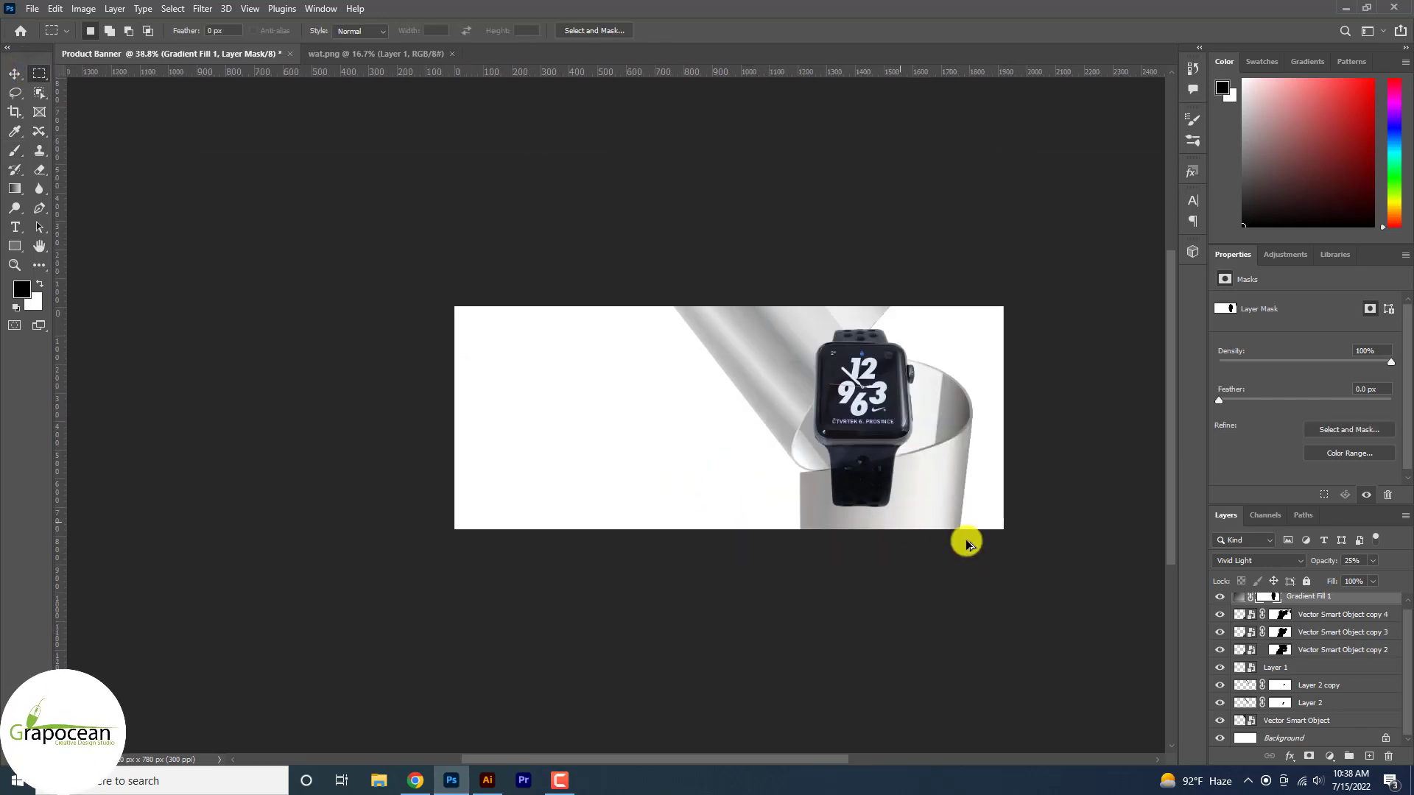
Undo the stray shape, then draw a curved orange-stroke Pen shape with no fill across the banner.
key(ctrl+z)
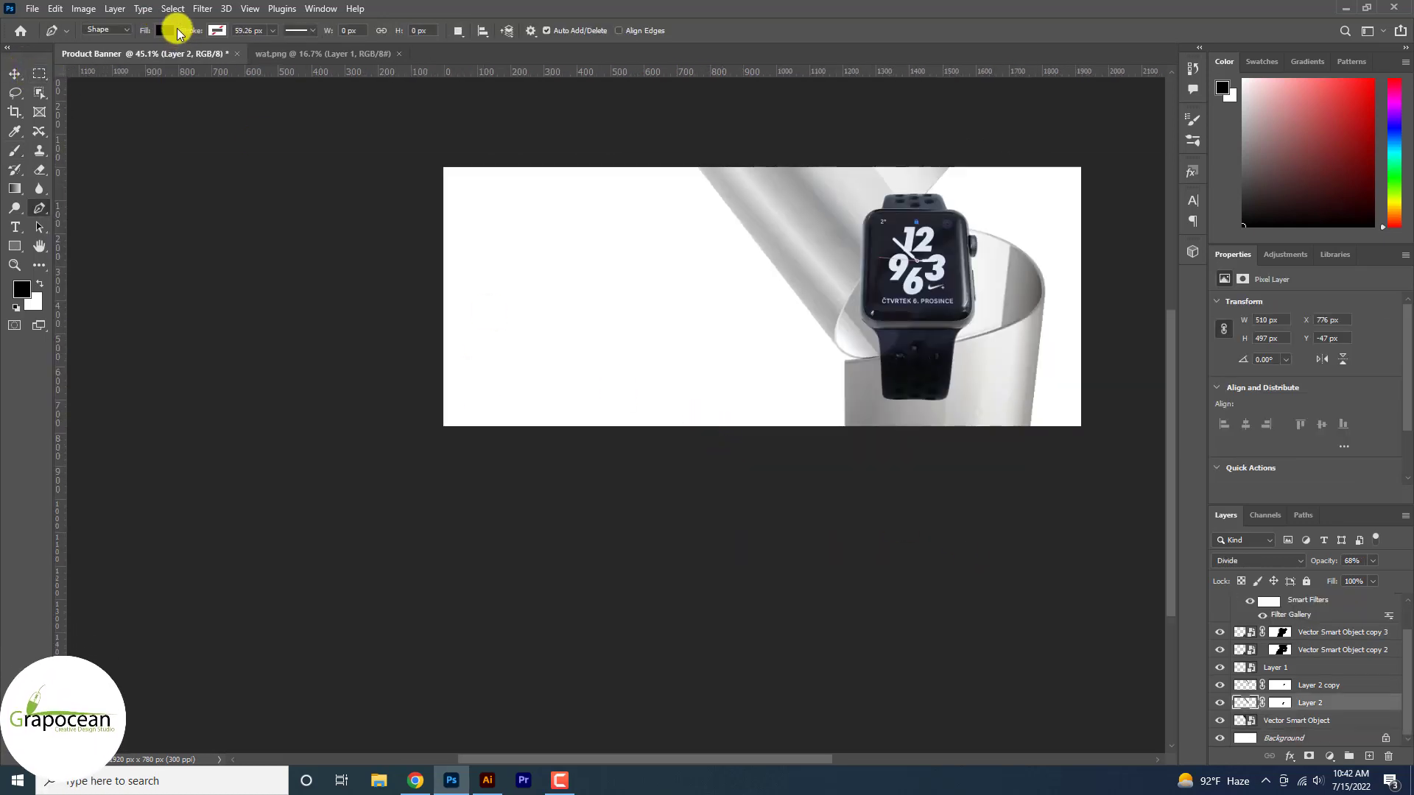
click(164, 30)
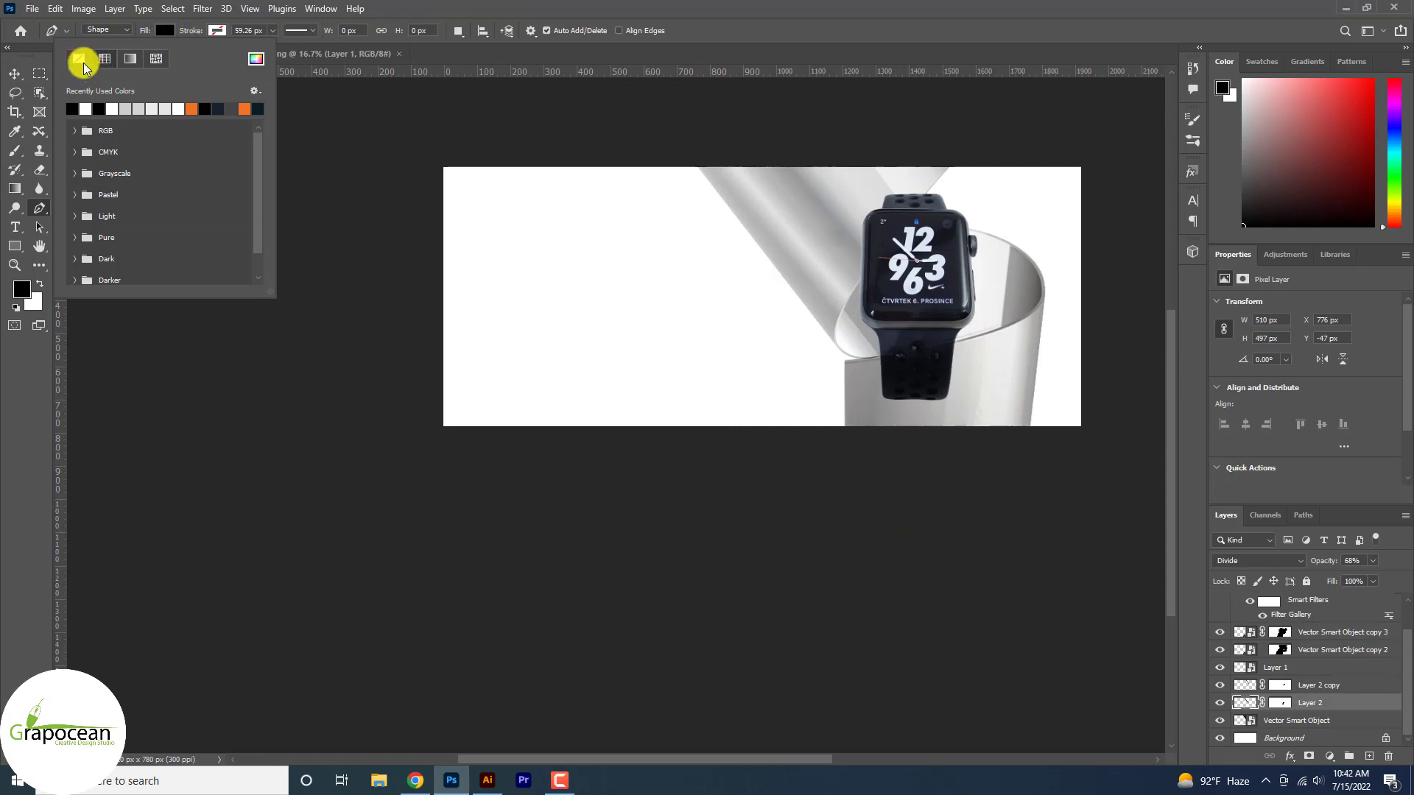
click(184, 33)
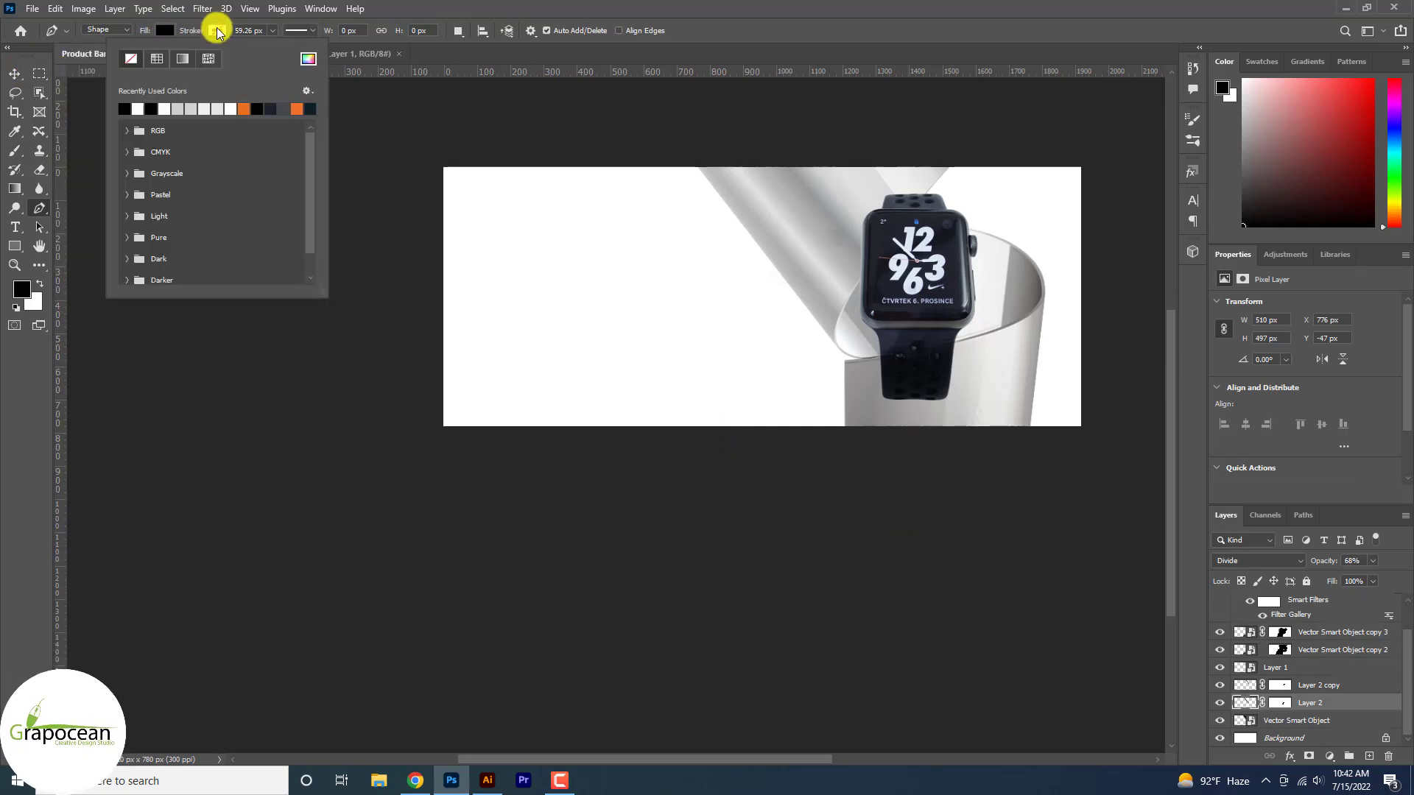
click(296, 109)
click(719, 465)
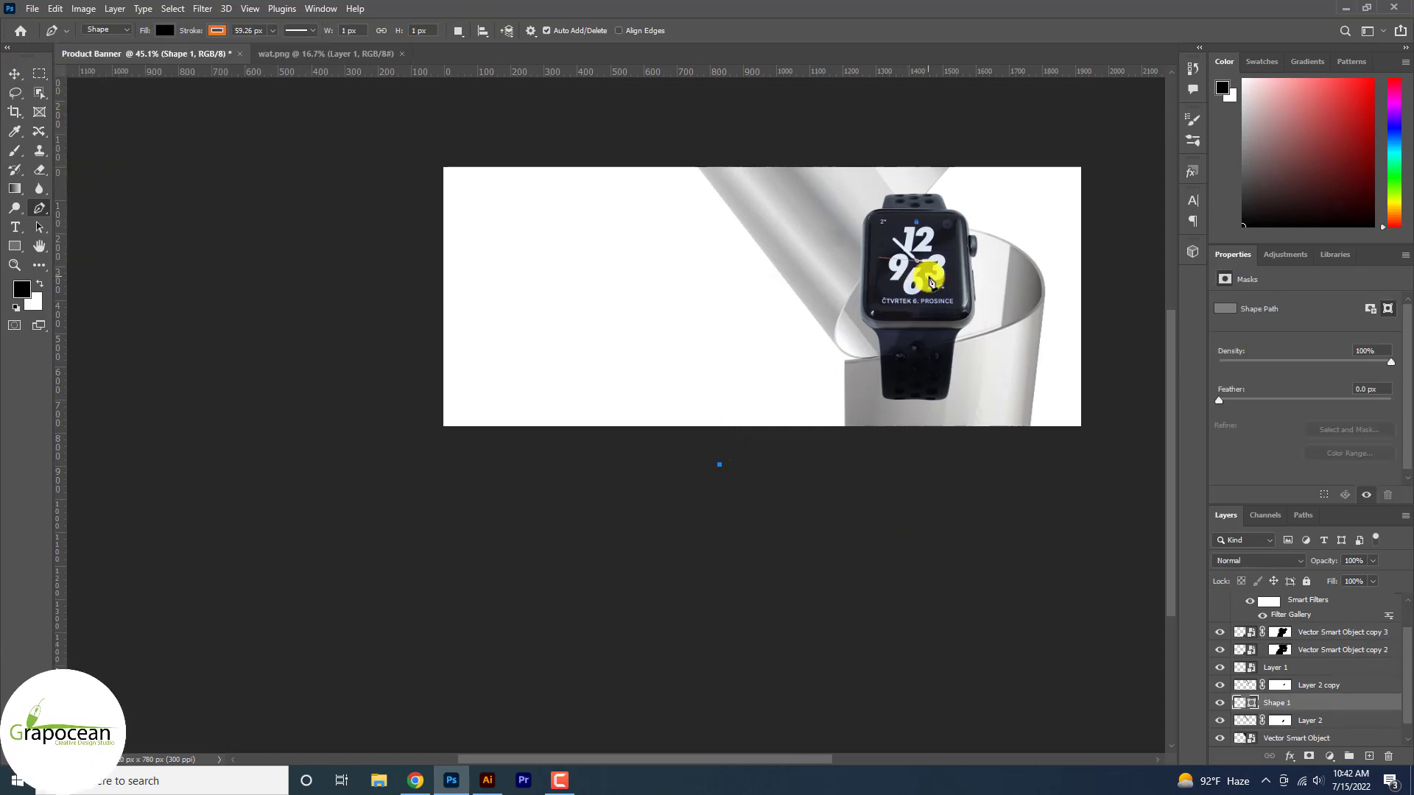
drag(935, 272, 1171, 256)
click(1092, 162)
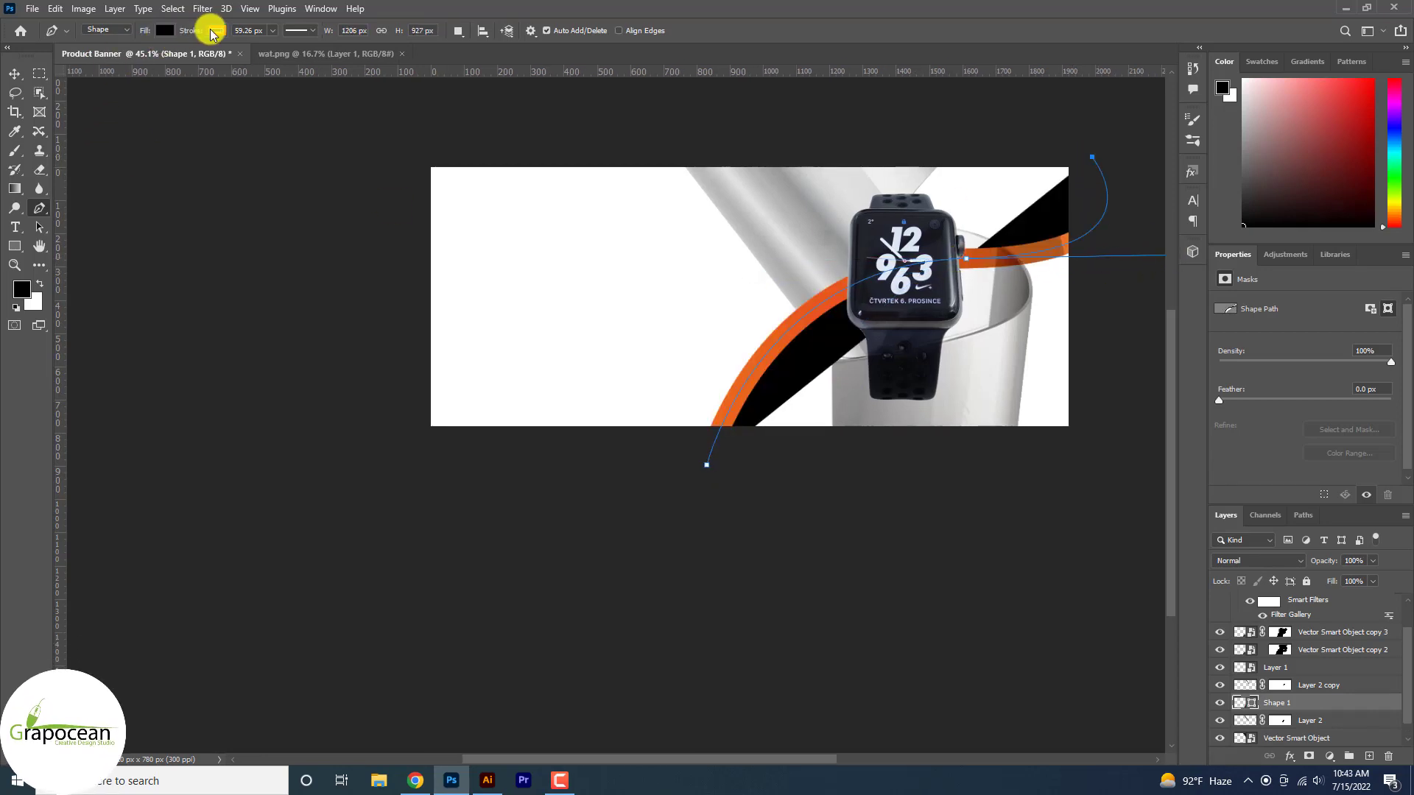
click(165, 30)
click(79, 58)
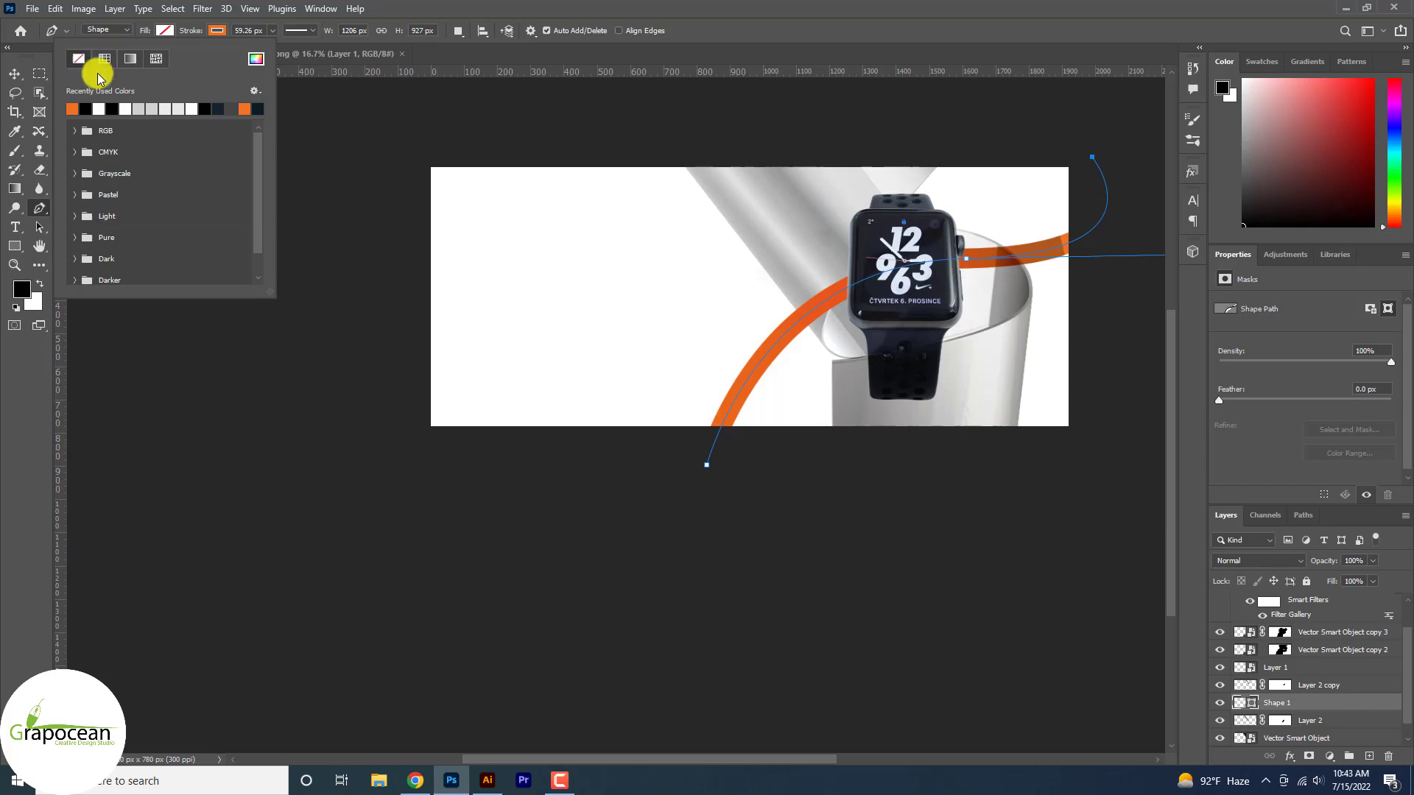
click(15, 74)
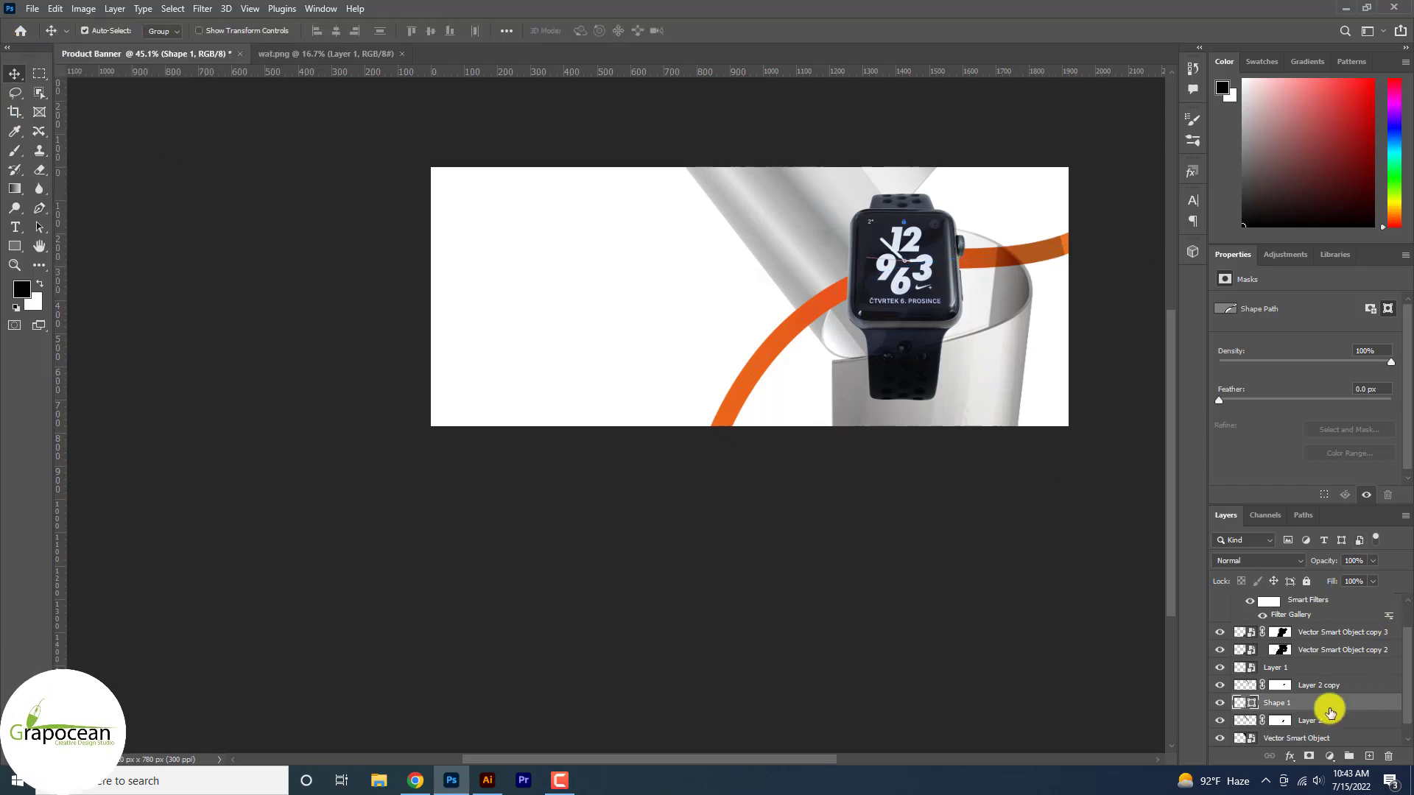
Move the stripe layer to the top and give it a Bevel & Emboss style.
mouse_move(1304, 709)
mouse_down()
mouse_move(1287, 611)
mouse_move(1317, 597)
mouse_up()
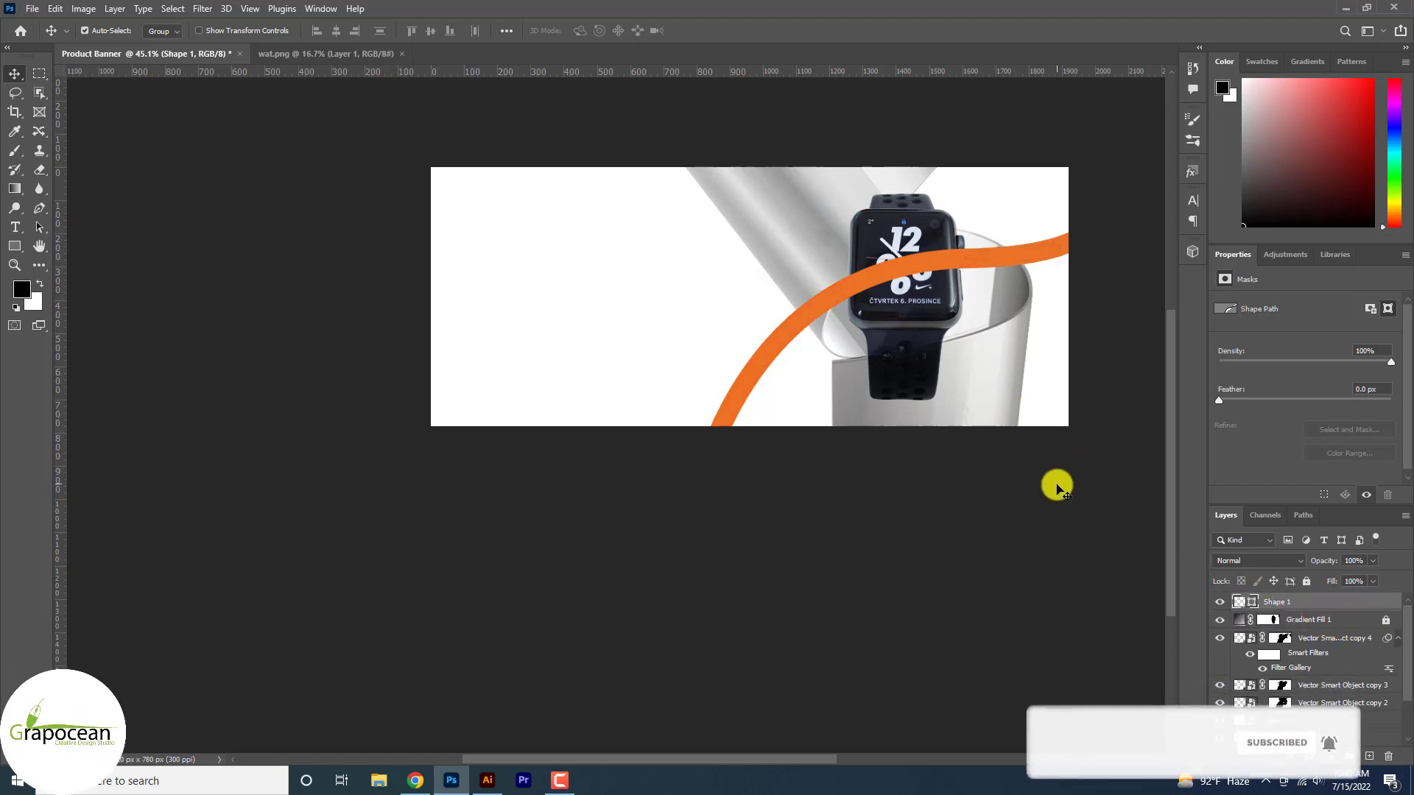
right_click(1309, 608)
click(1161, 147)
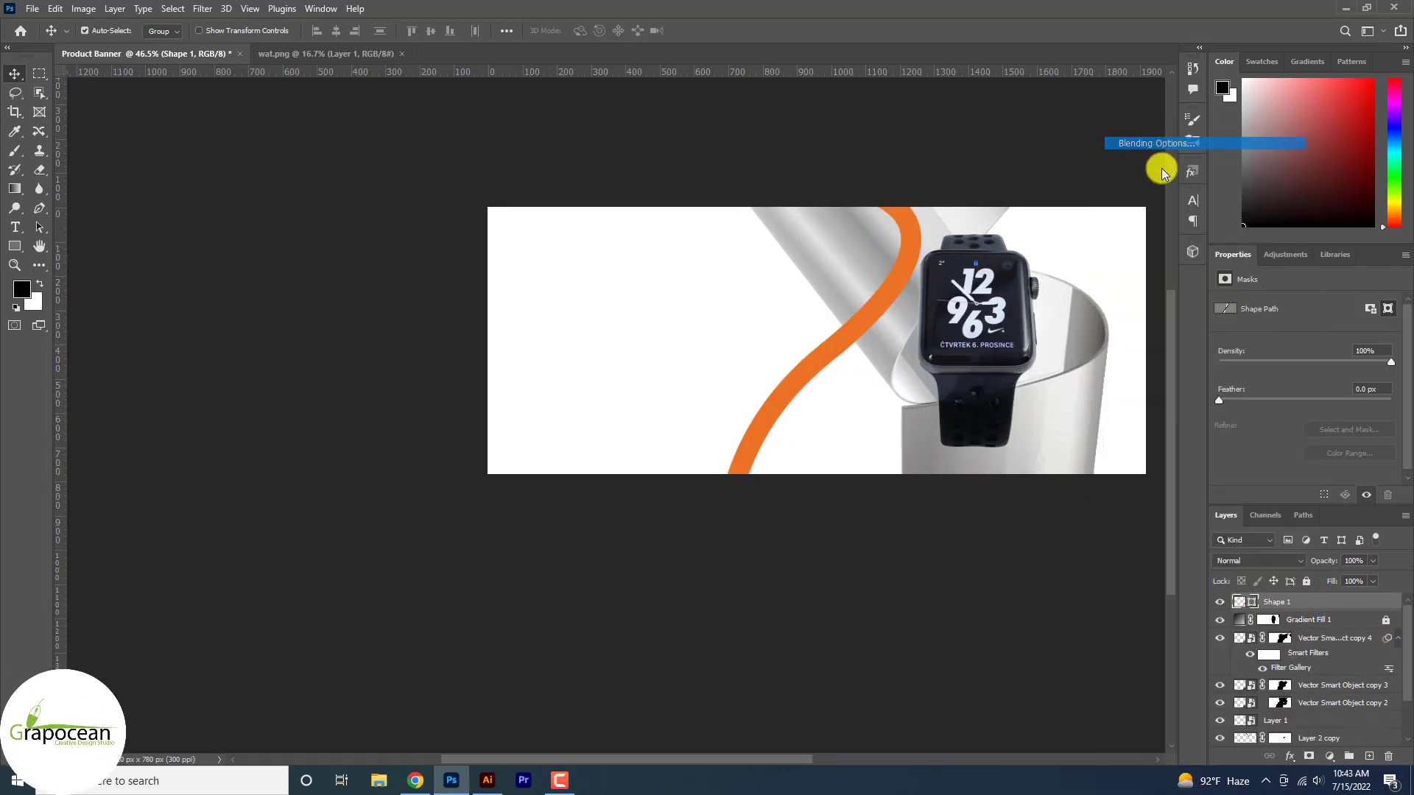
click(719, 476)
mouse_move(894, 405)
mouse_down()
mouse_move(853, 537)
mouse_move(633, 509)
mouse_up()
click(897, 540)
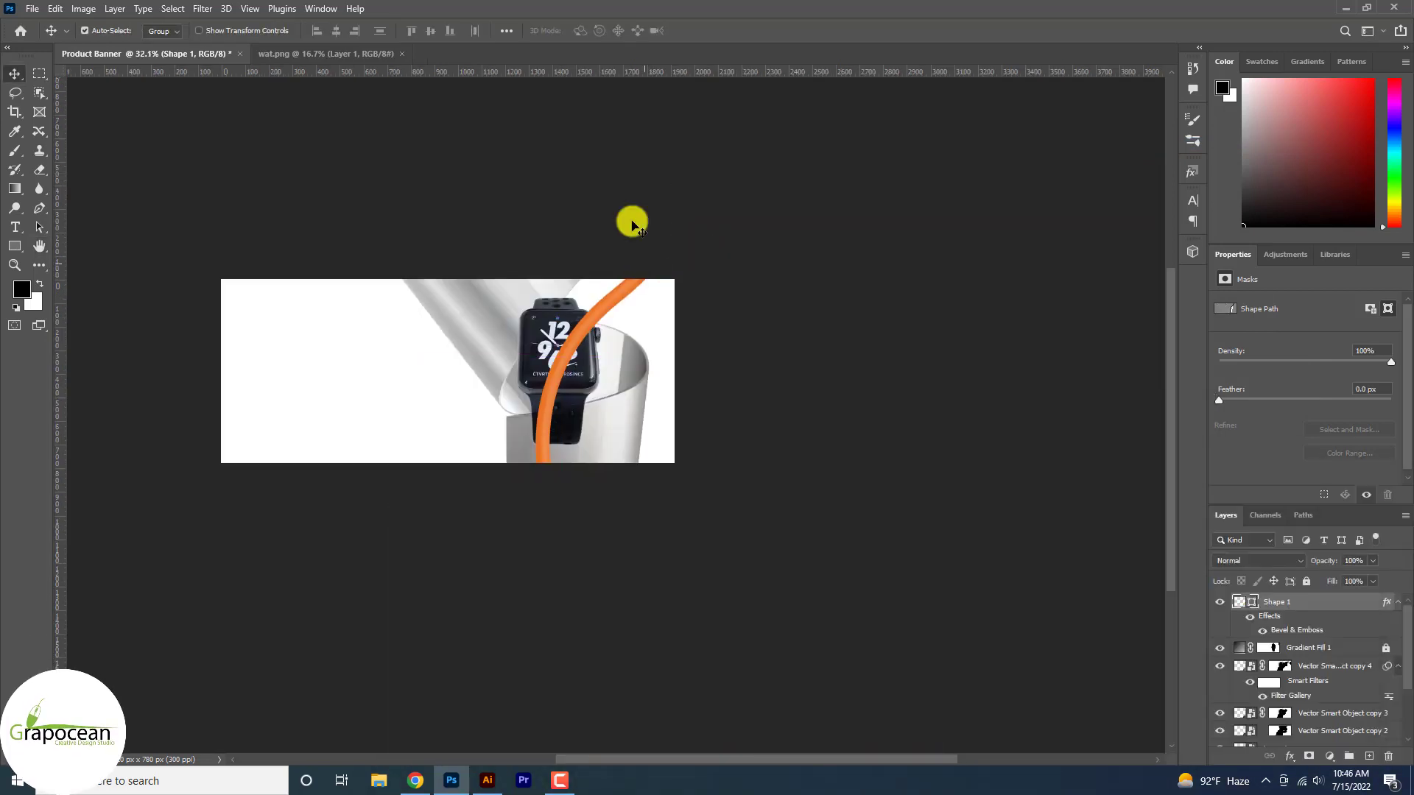
Make parallel offset copies of the orange stripe.
scroll(692, 324, up, 5)
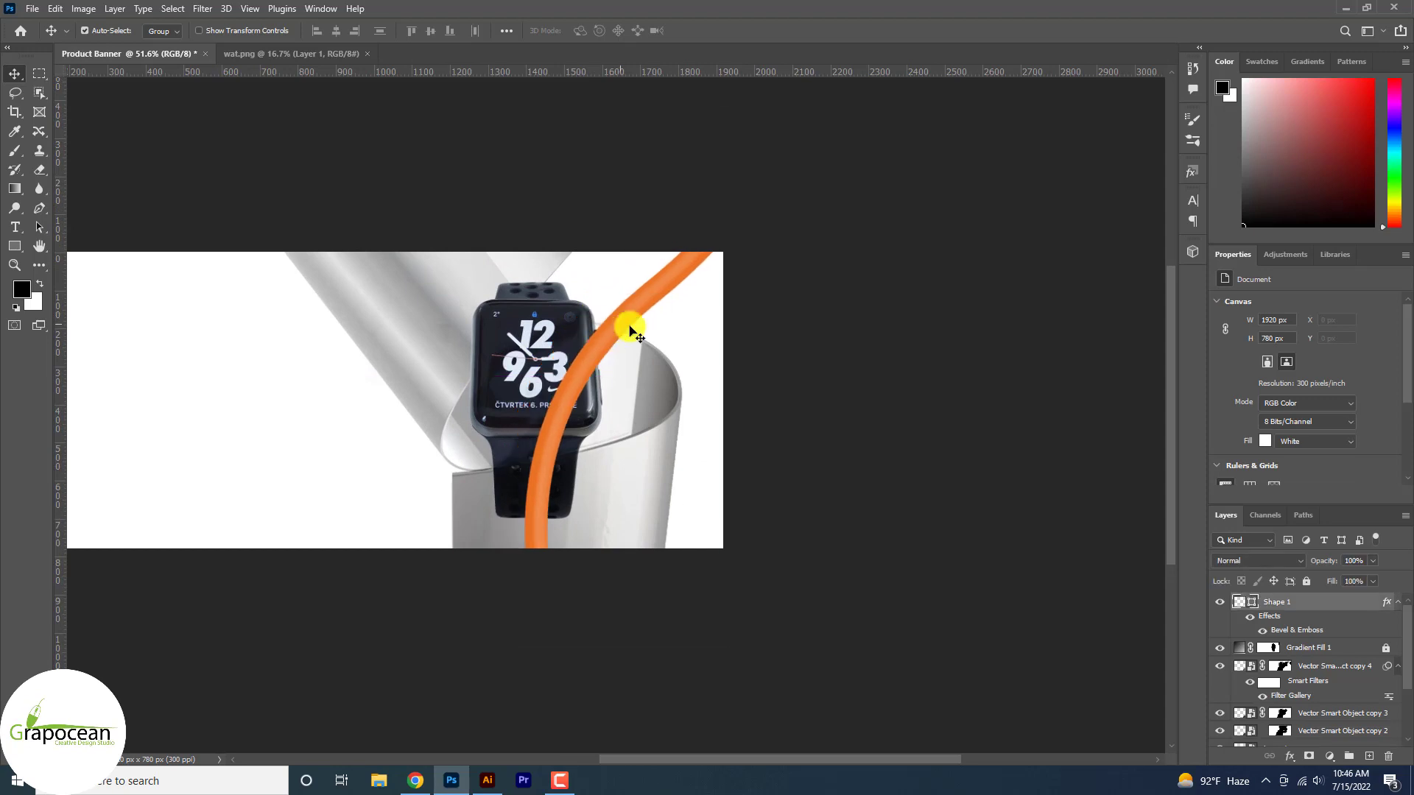
mouse_move(617, 338)
mouse_down()
mouse_move(659, 359)
mouse_move(647, 354)
mouse_move(664, 383)
mouse_up()
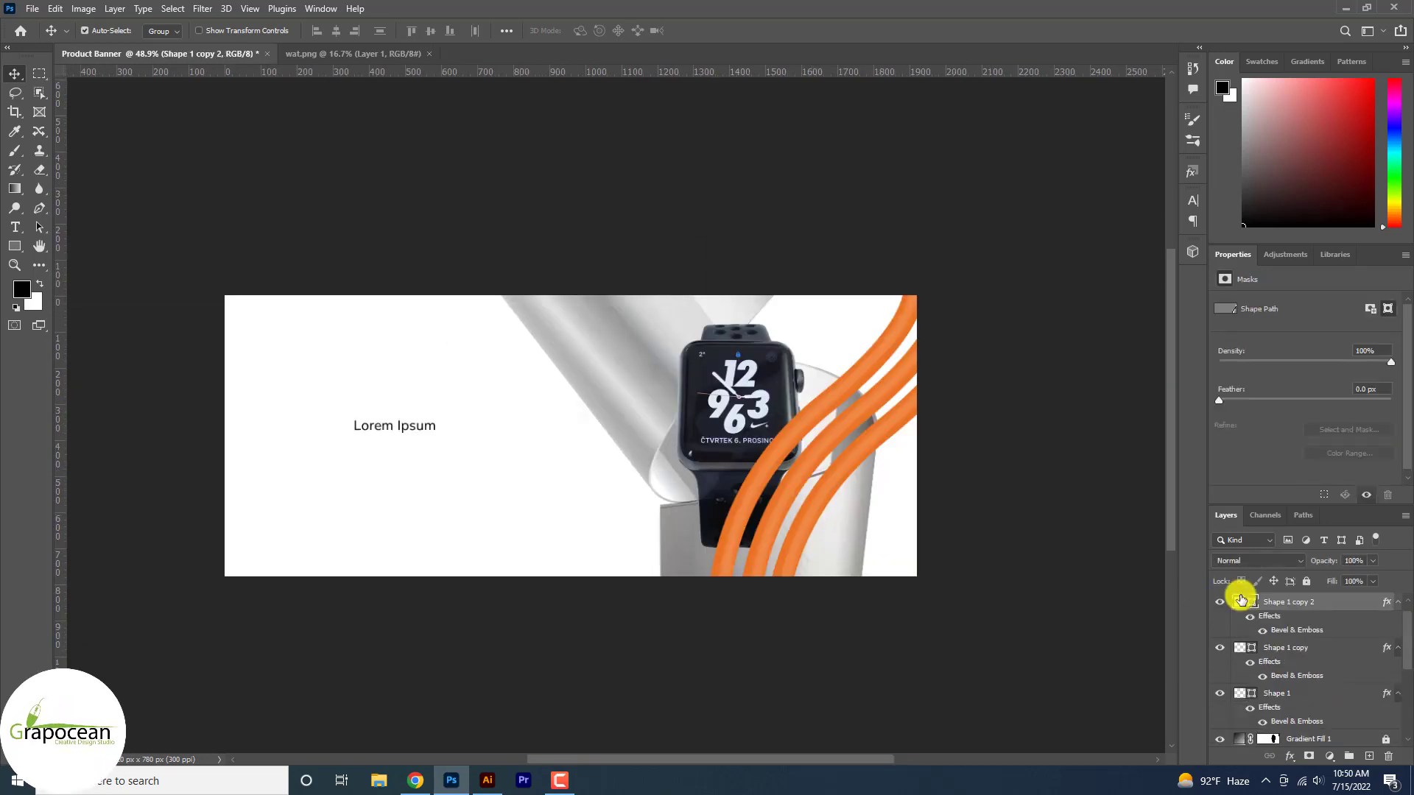
scroll(1267, 626, up, 1)
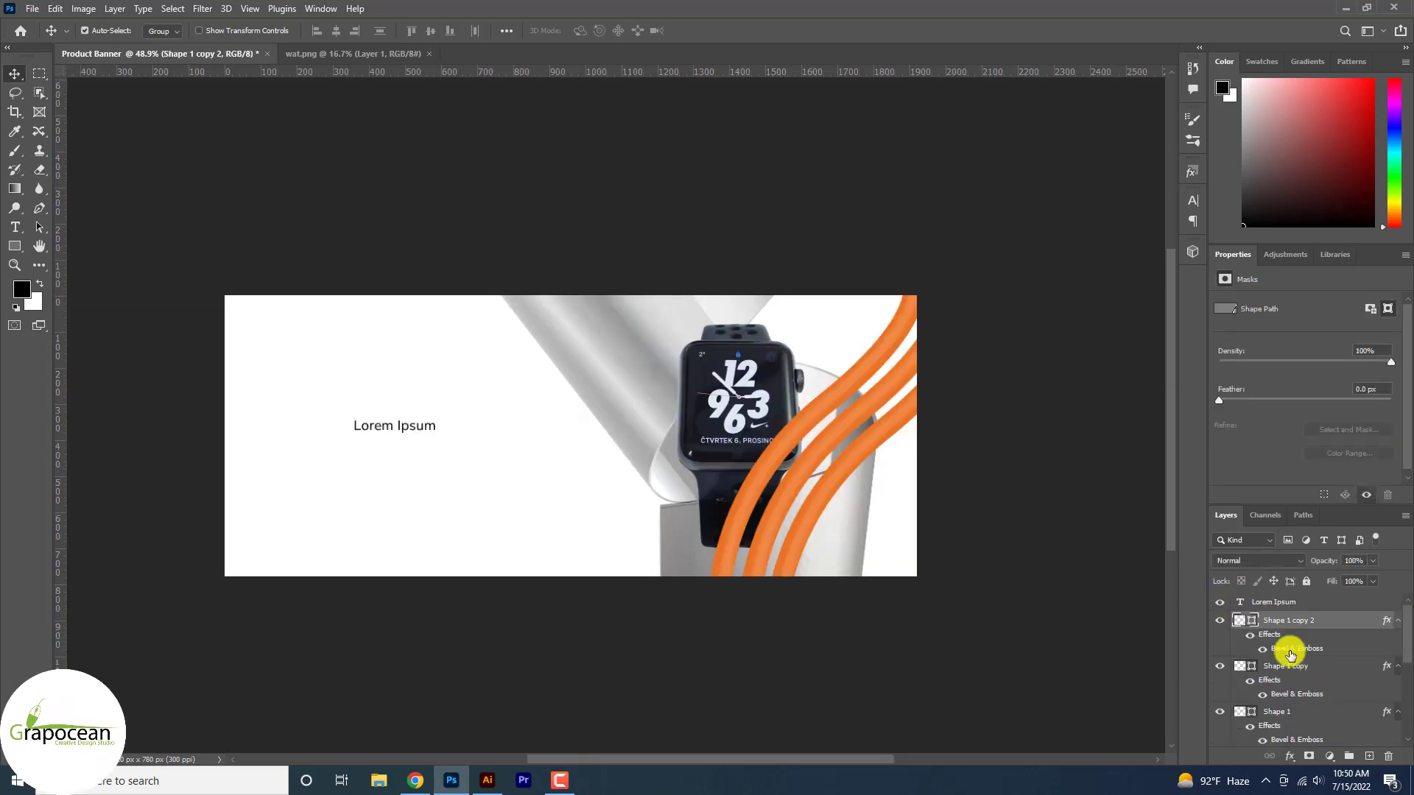
Shift the orange stripes across the banner and colour the Lorem Ipsum text dark grey #2f3030.
shift+click(1313, 716)
mouse_move(837, 473)
mouse_down()
mouse_move(370, 421)
mouse_move(586, 414)
mouse_up()
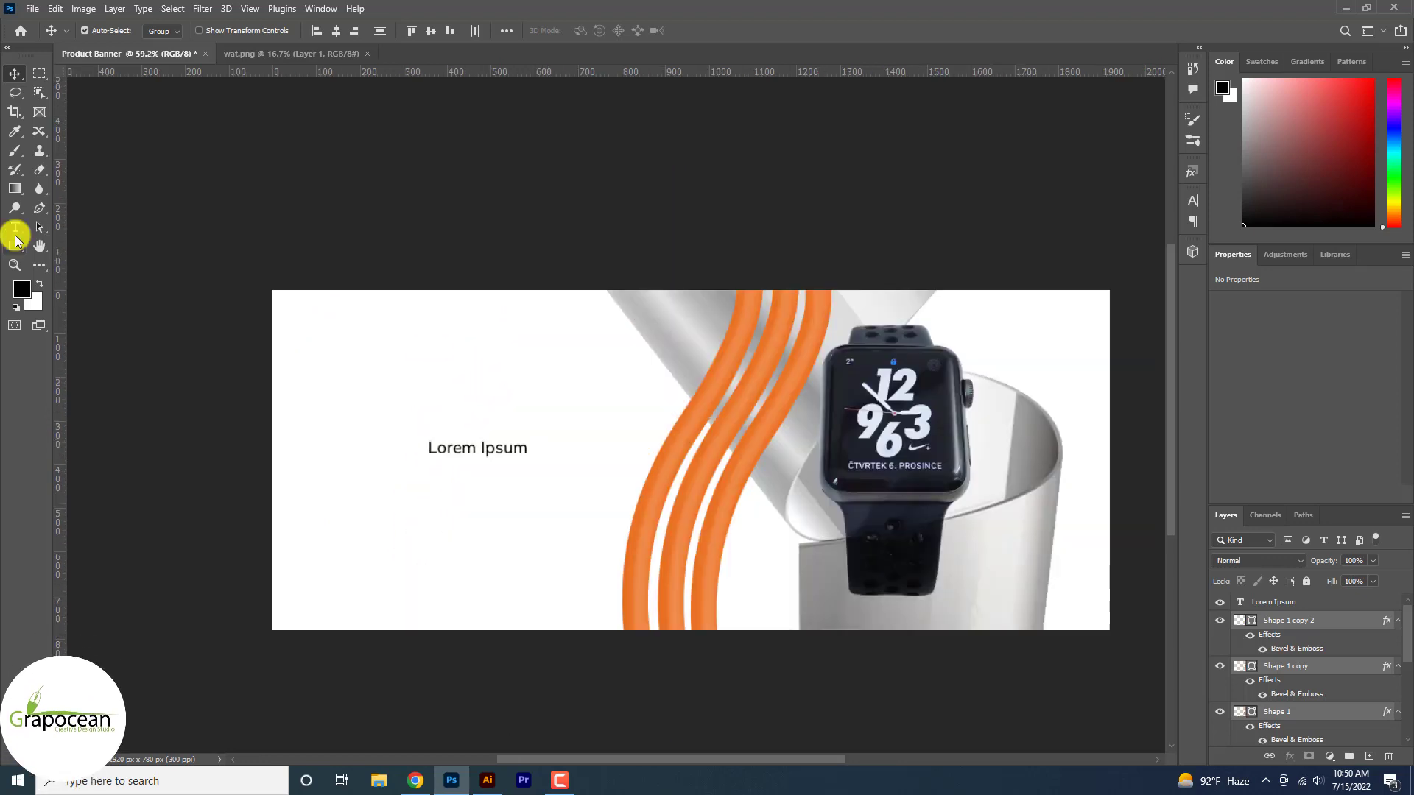
click(16, 236)
drag(431, 449, 529, 449)
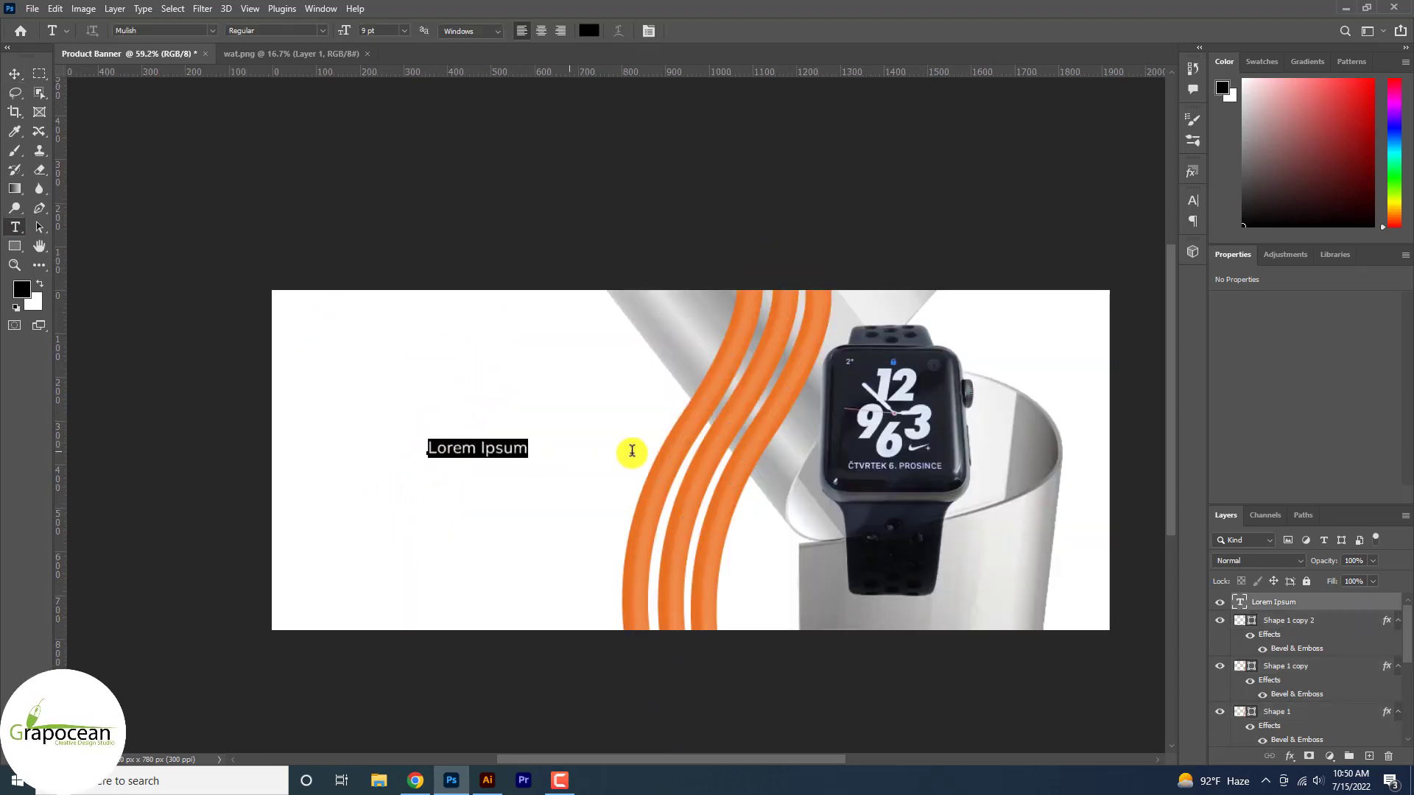
click(589, 31)
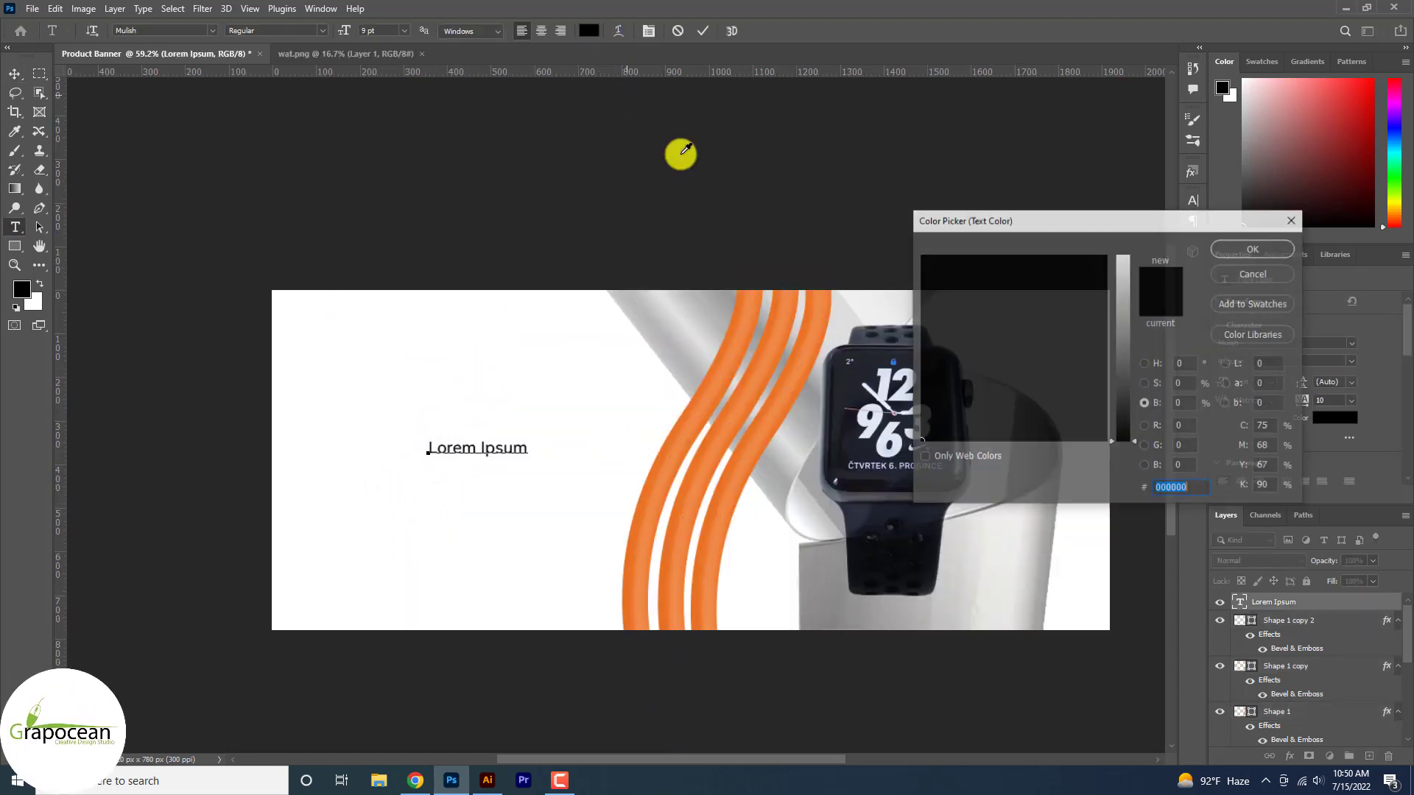
click(727, 304)
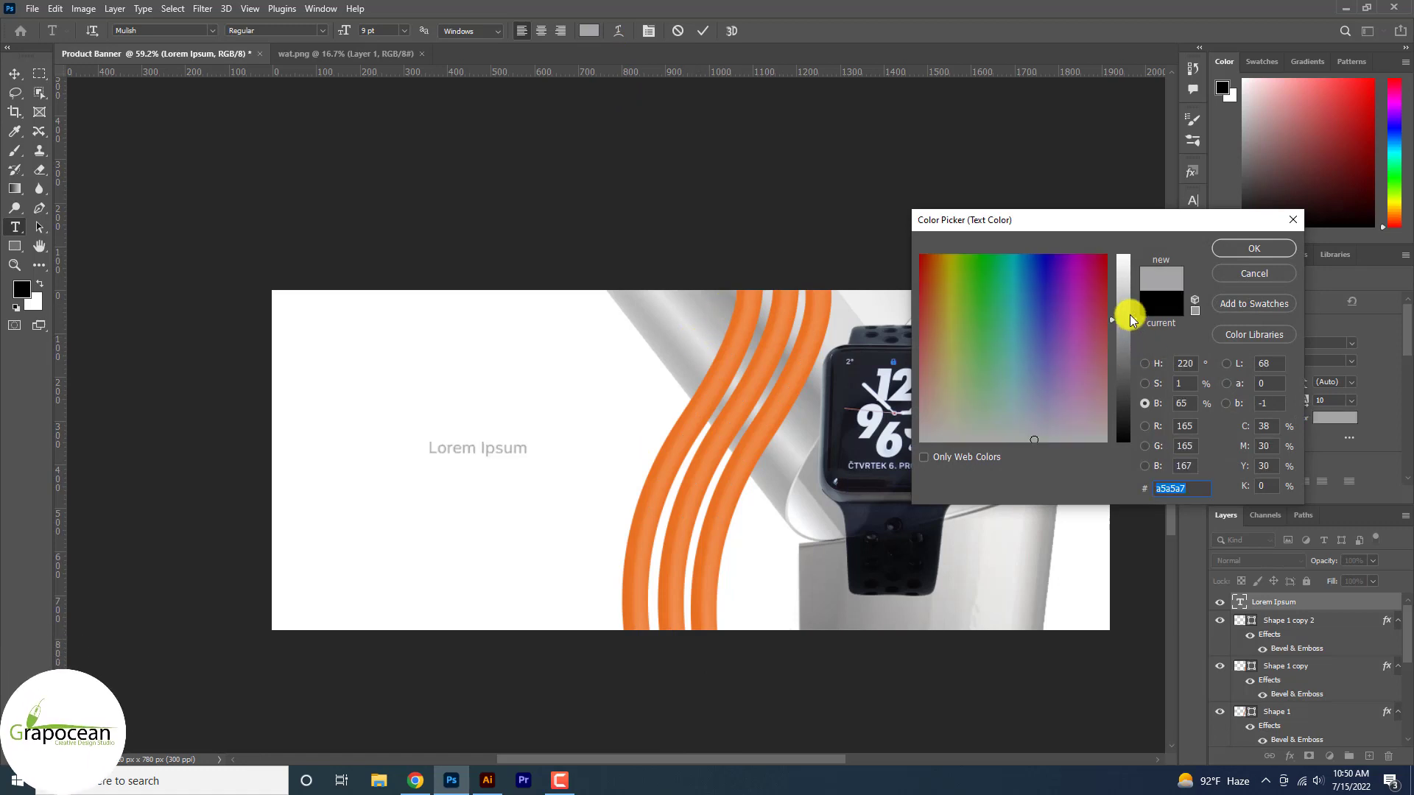
drag(1131, 318, 1138, 411)
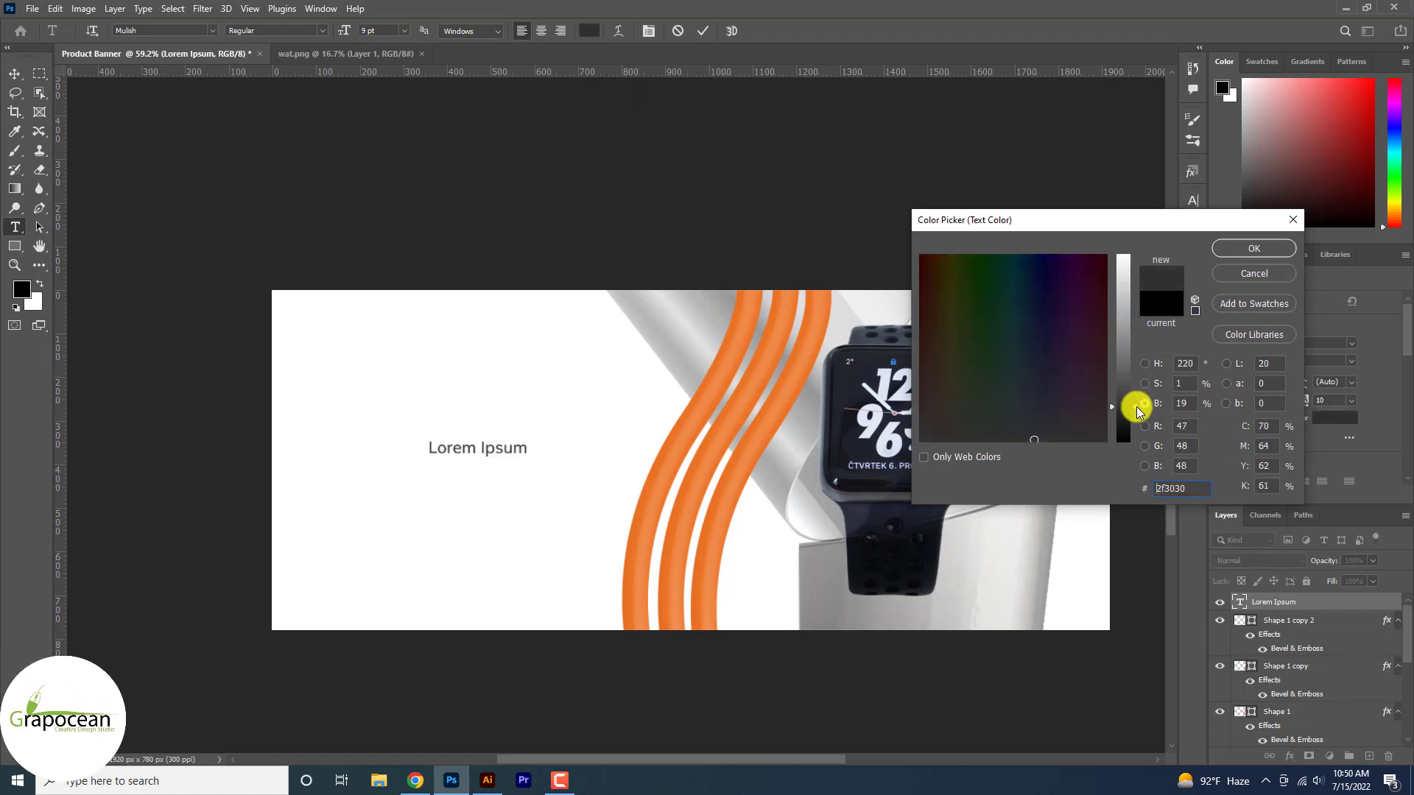
click(1254, 248)
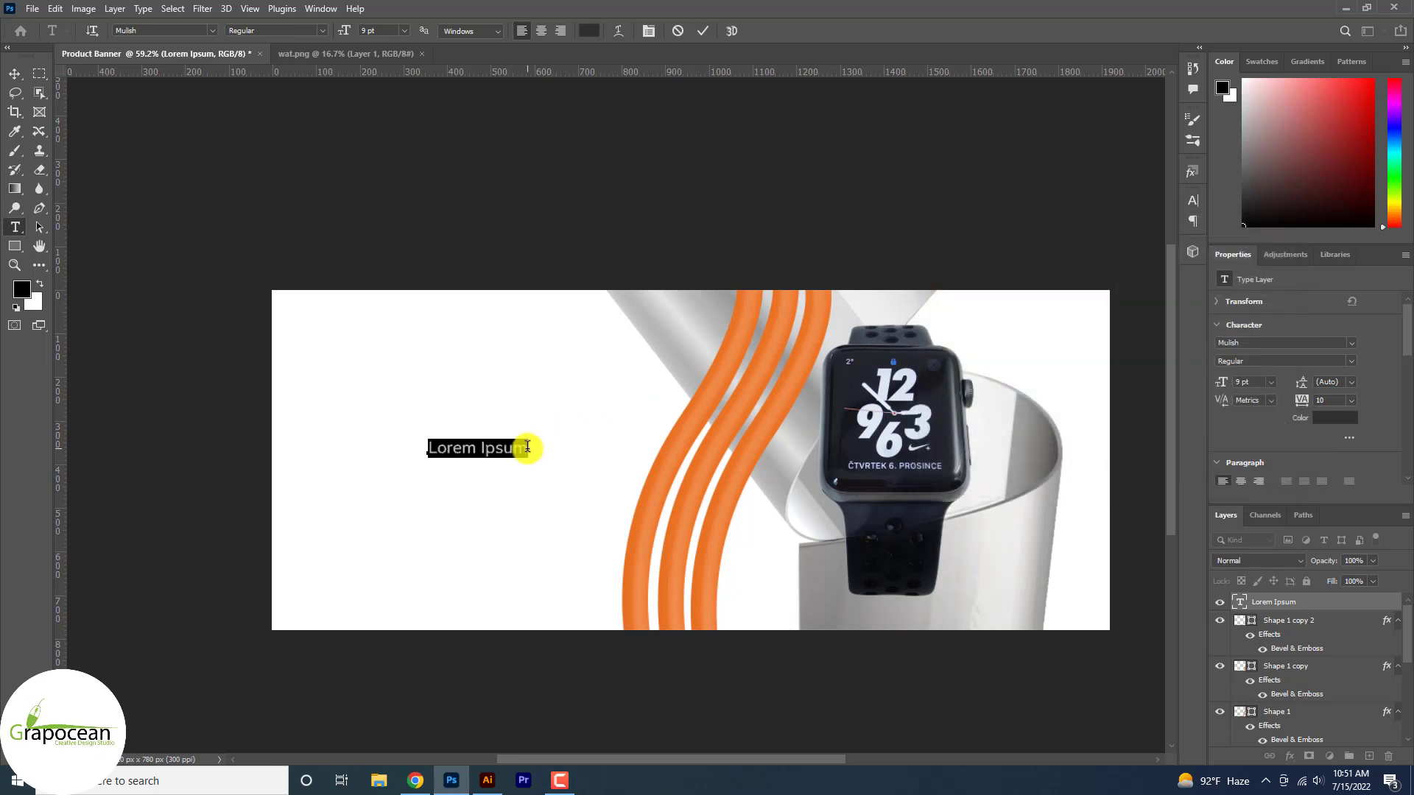
Replace the text with M-60 in Mulish Black at 32 pt and move it left and down.
key(BackSpace)
text(M)
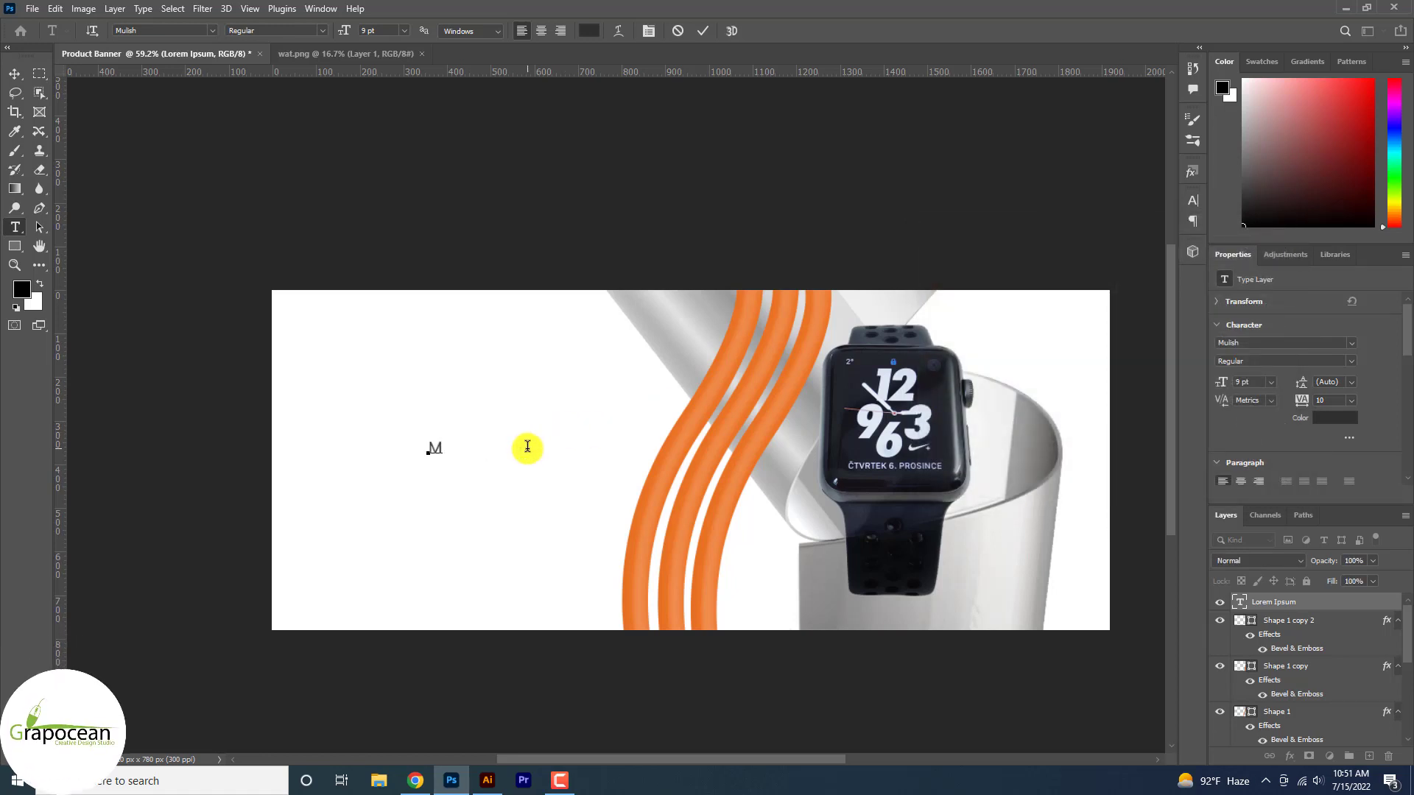
text(-)
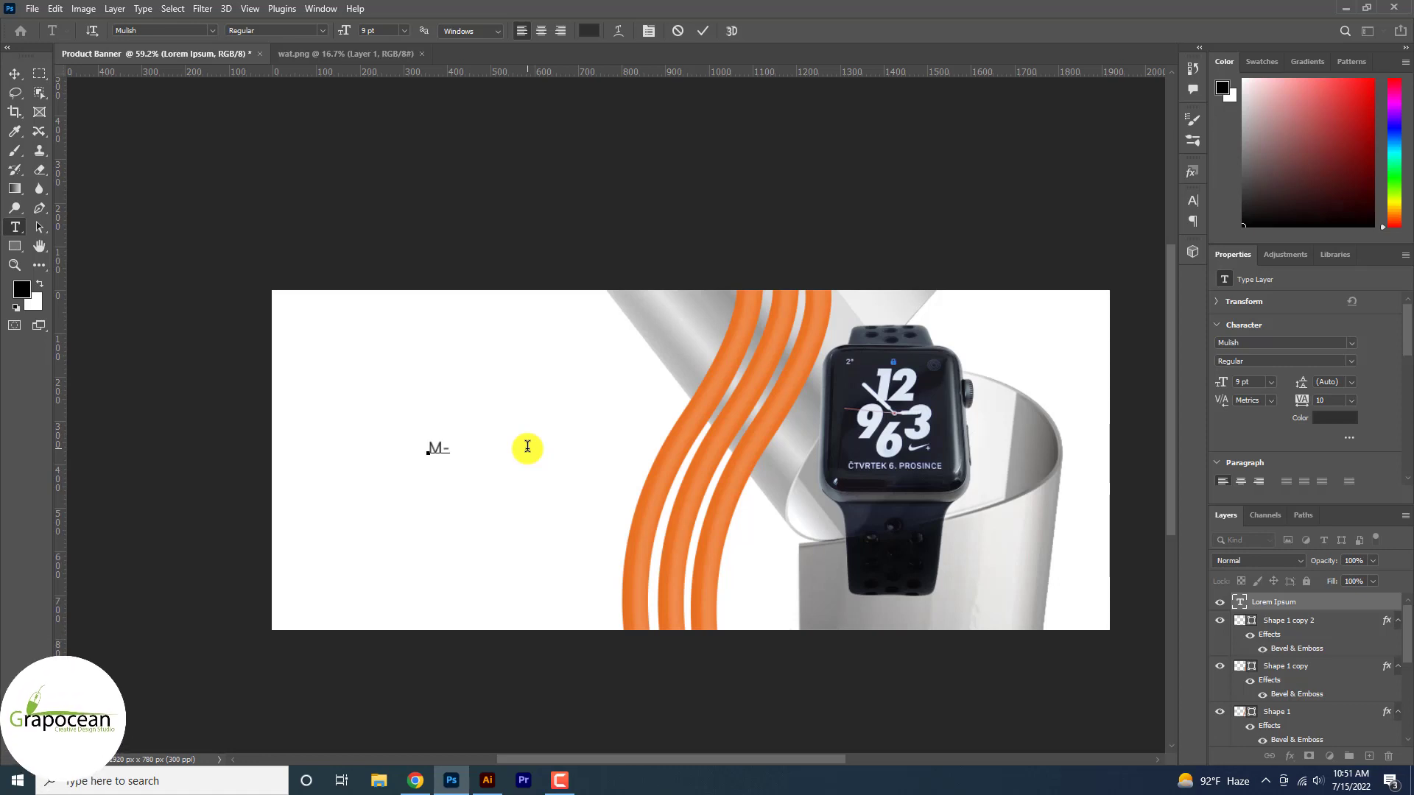
text(60)
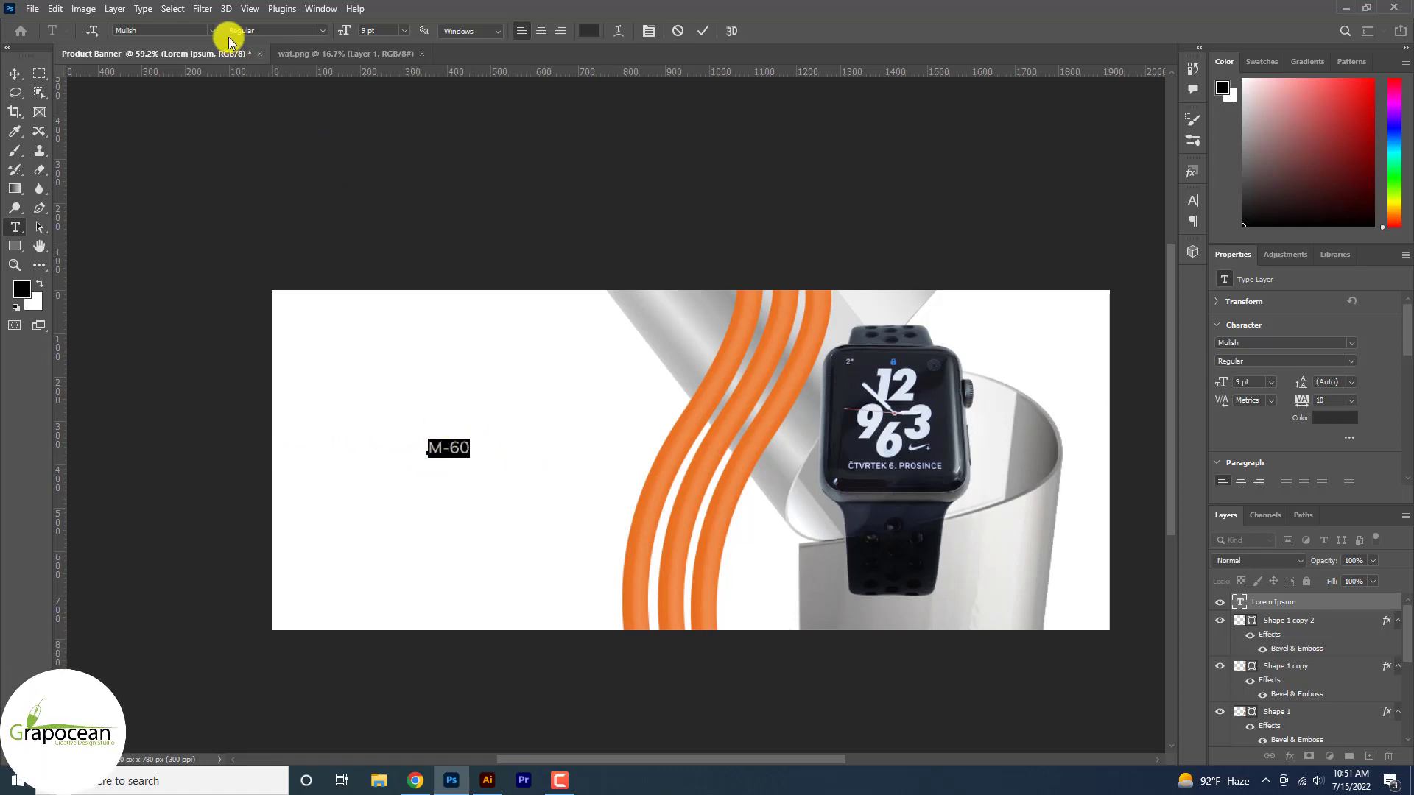
click(321, 30)
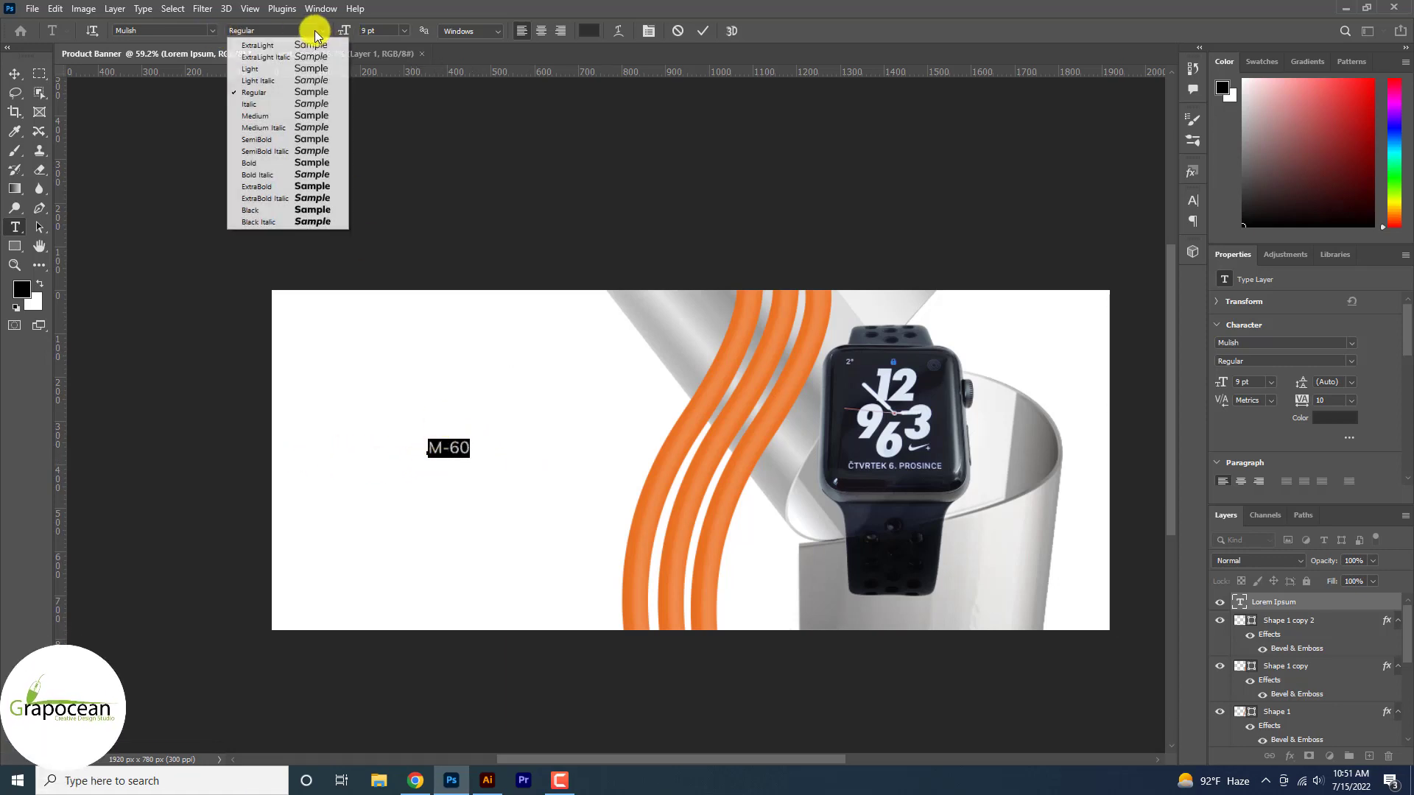
click(291, 202)
drag(346, 32, 361, 40)
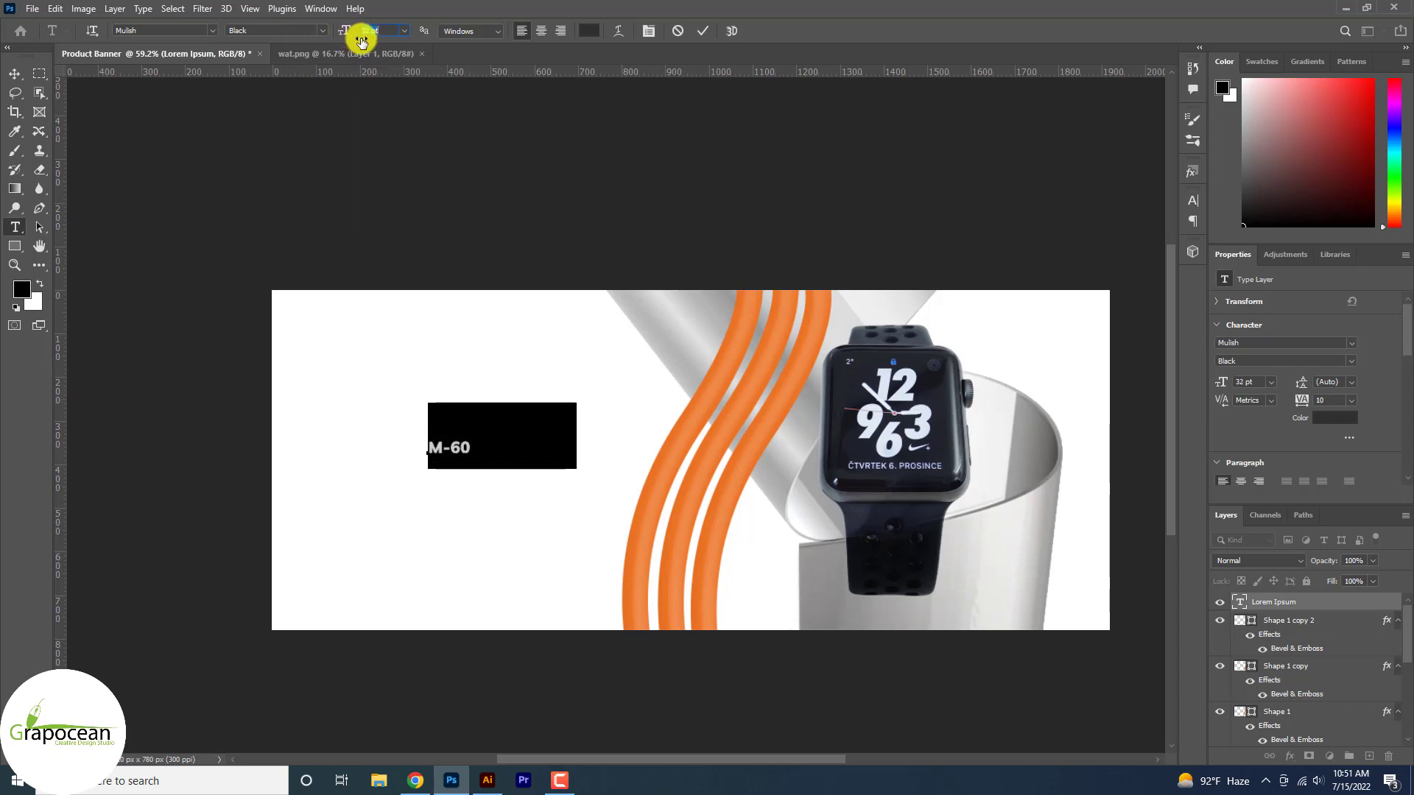
click(26, 89)
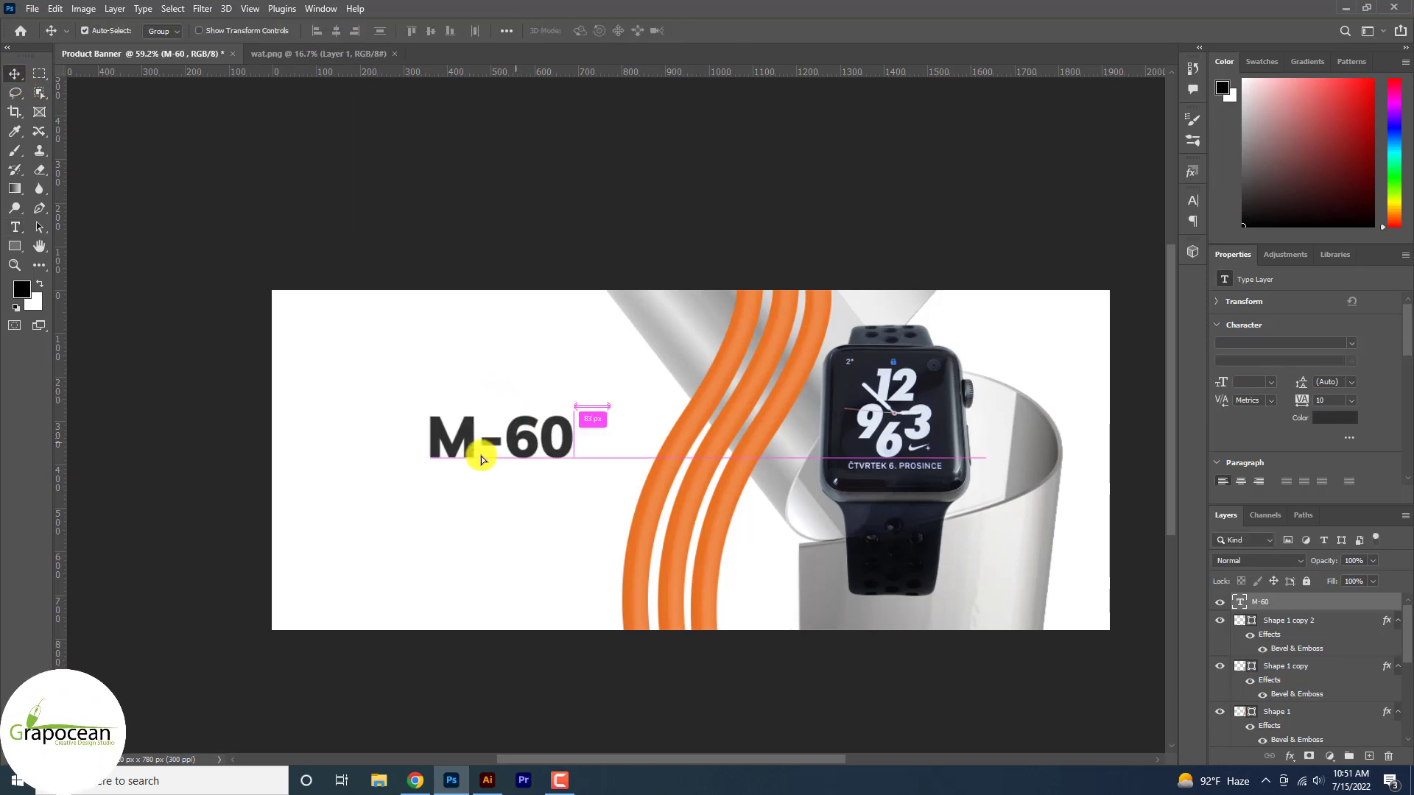
drag(522, 441, 470, 463)
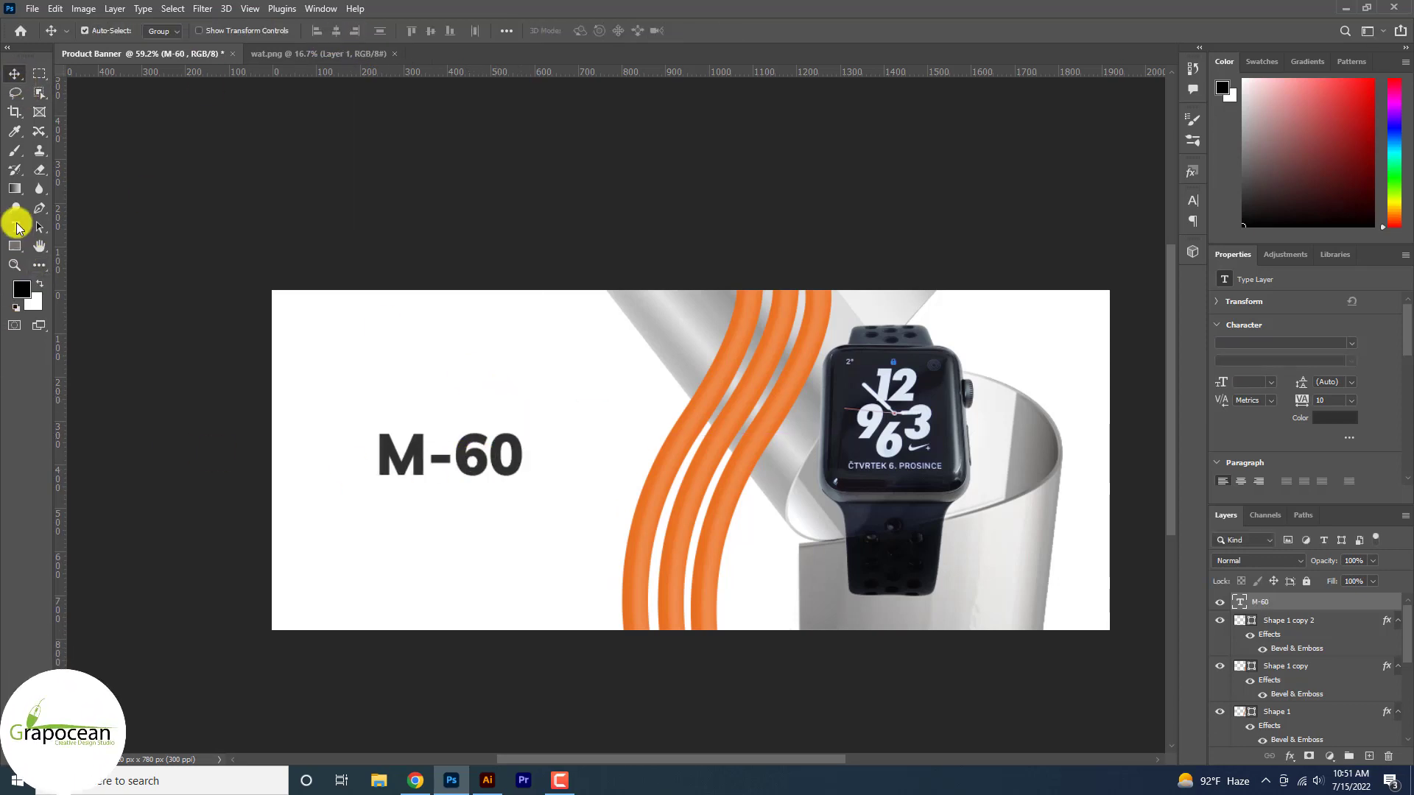
click(15, 227)
click(439, 401)
Enter 'Brand Watch' above M-60 and size it to 8 pt with tight tracking.
key(BackSpace)
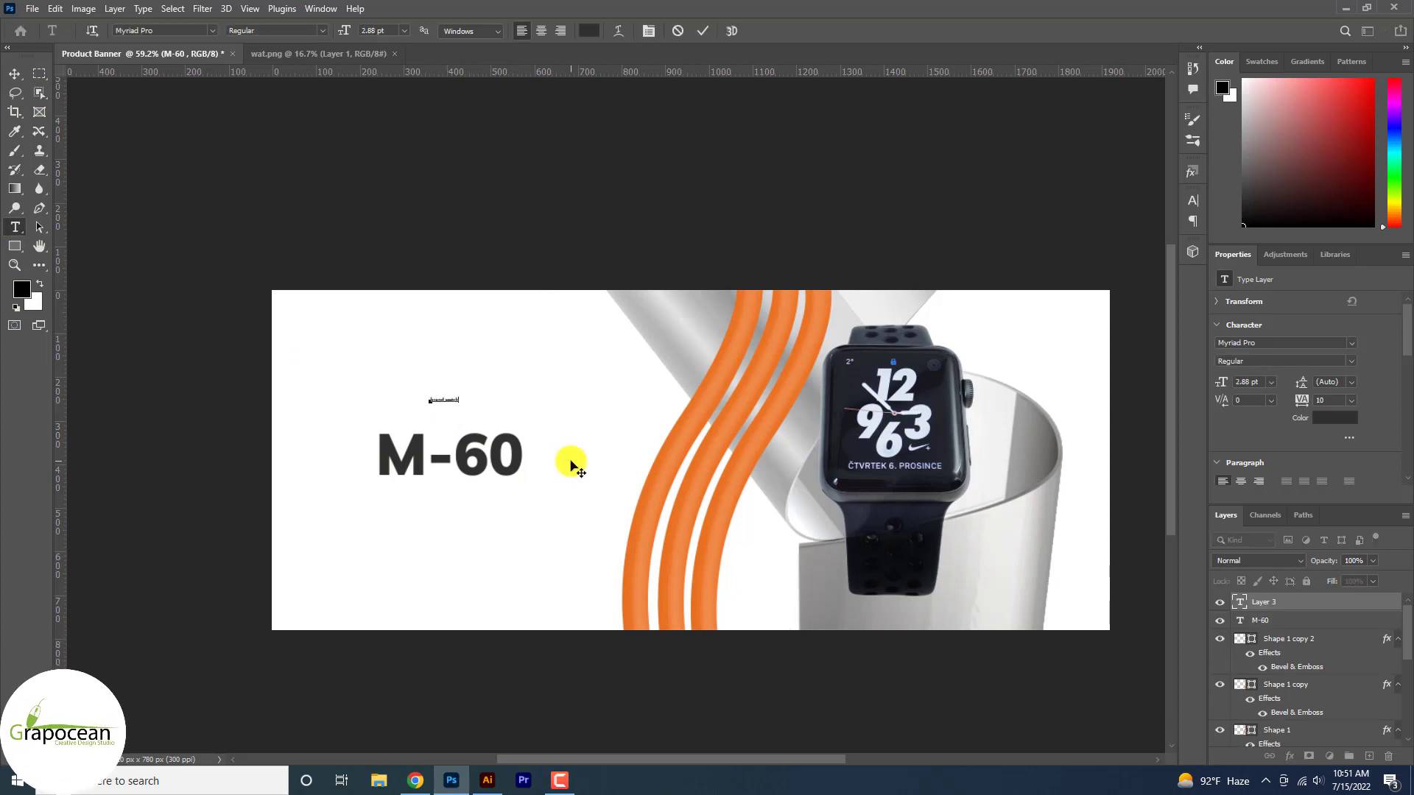
scroll(453, 446, up, 5)
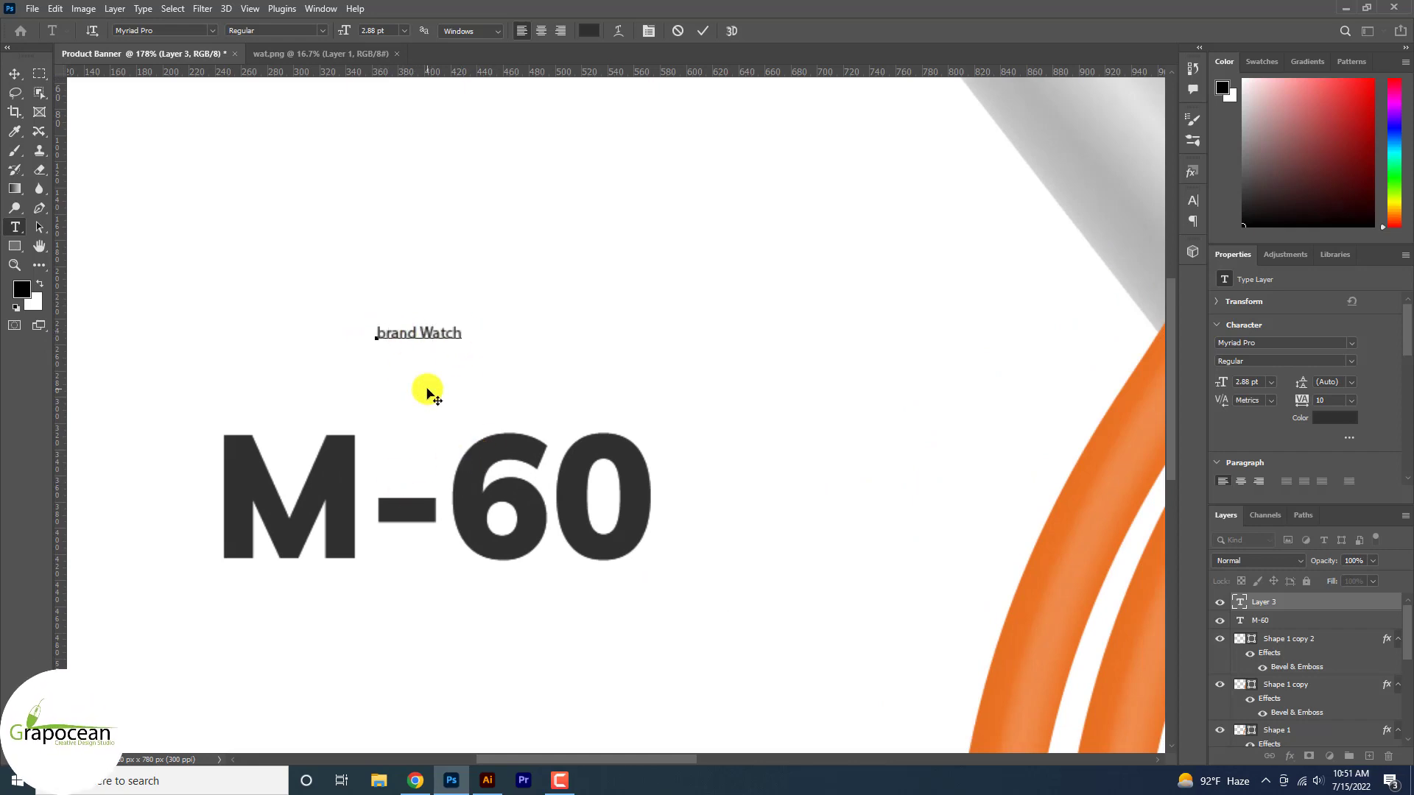
drag(467, 333, 79, 333)
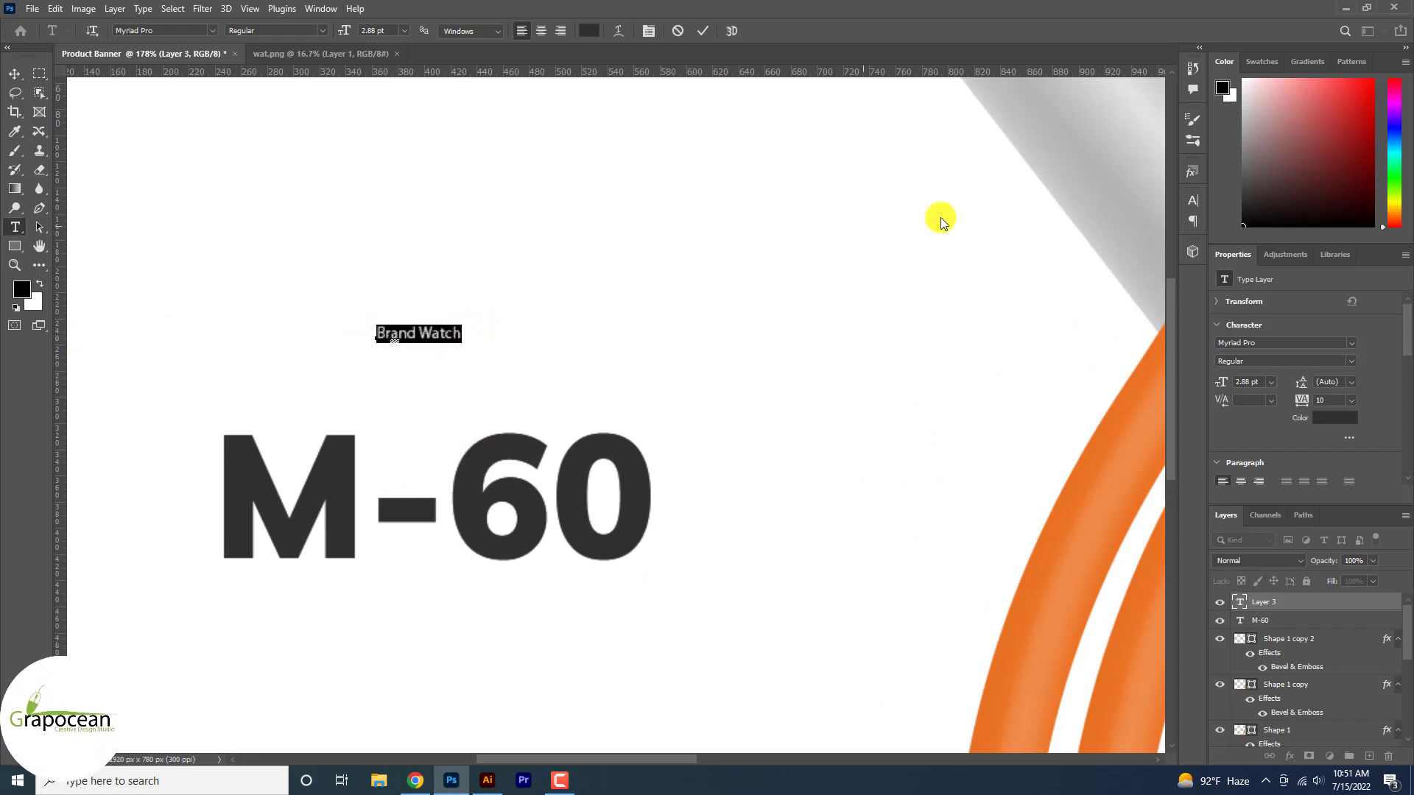
click(1193, 200)
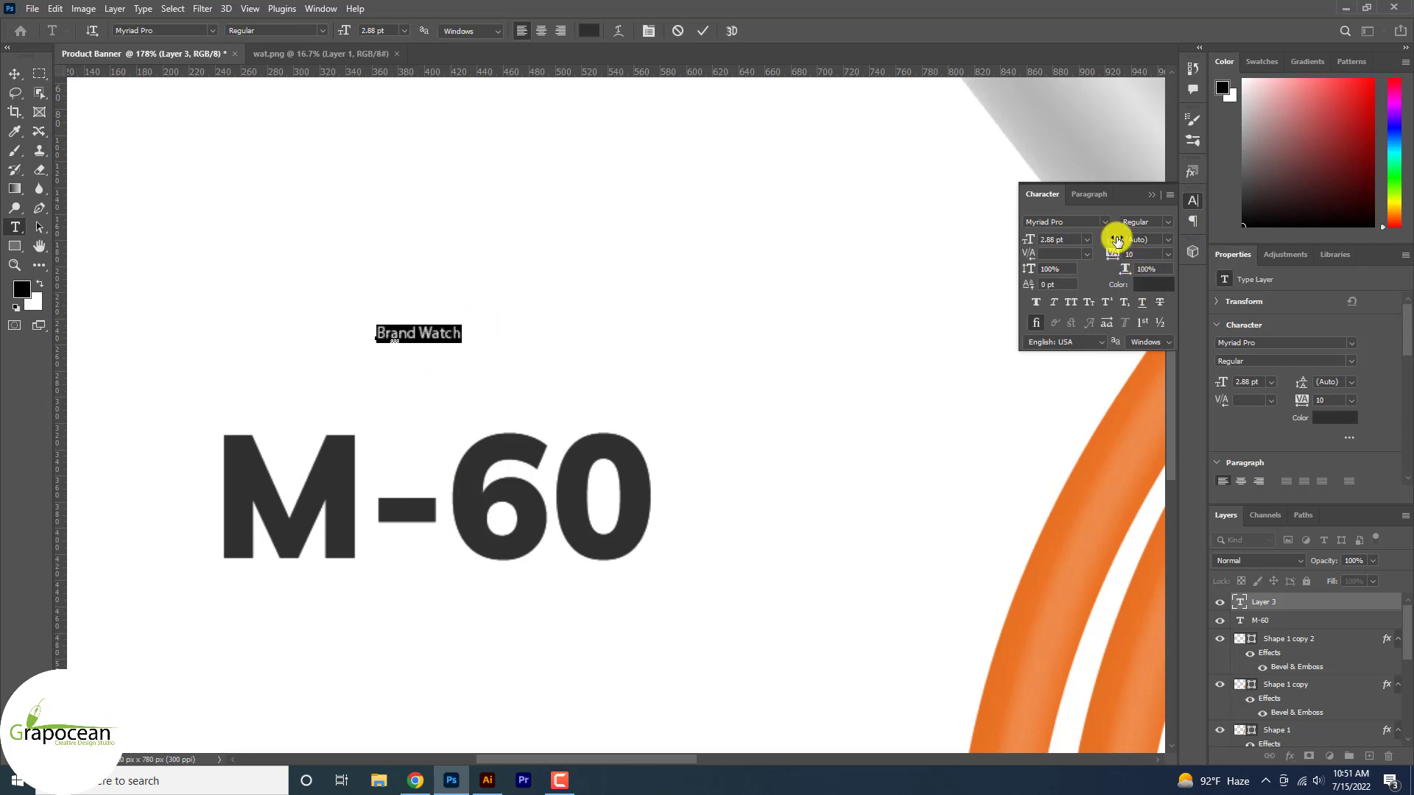
scroll(1121, 254, down, 4)
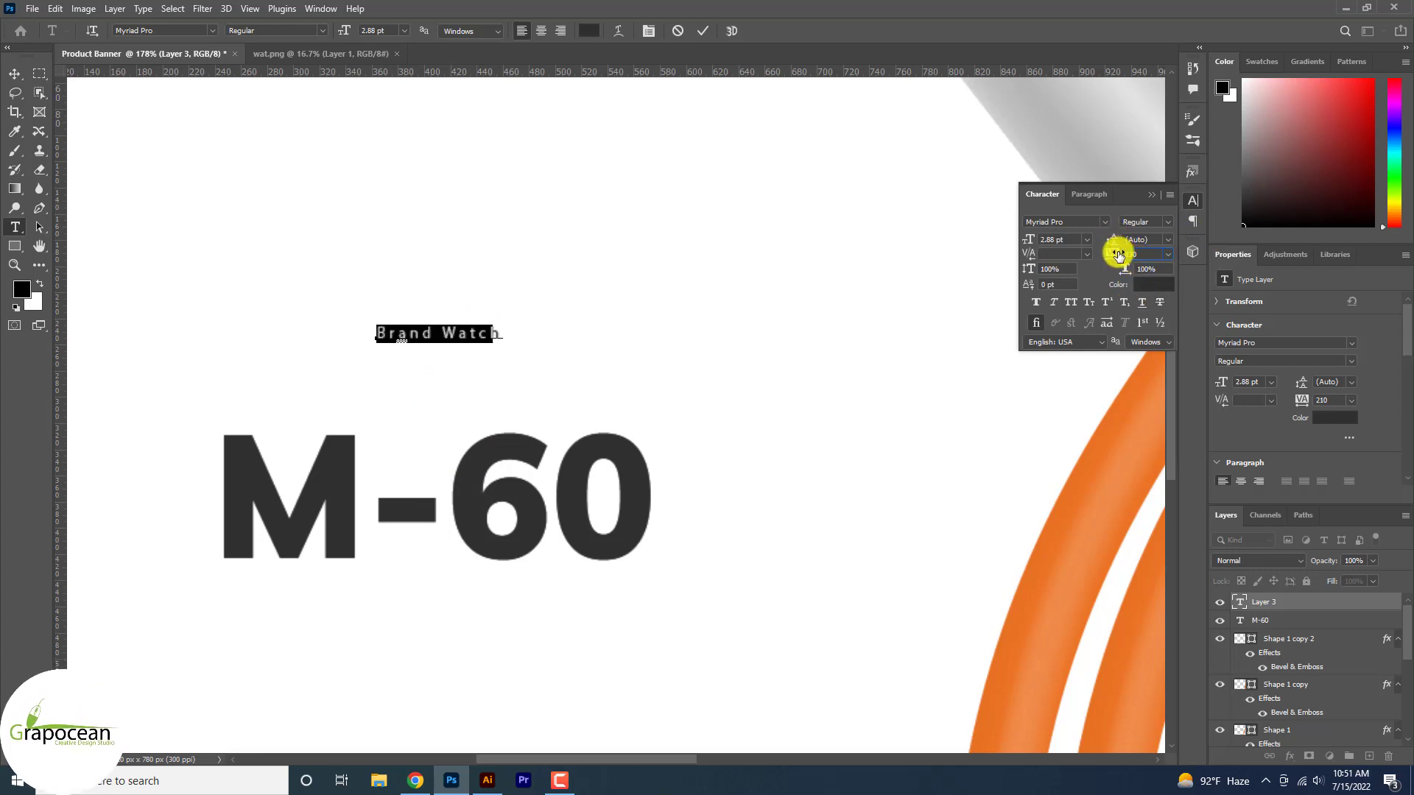
scroll(1121, 254, down, 4)
drag(349, 32, 347, 33)
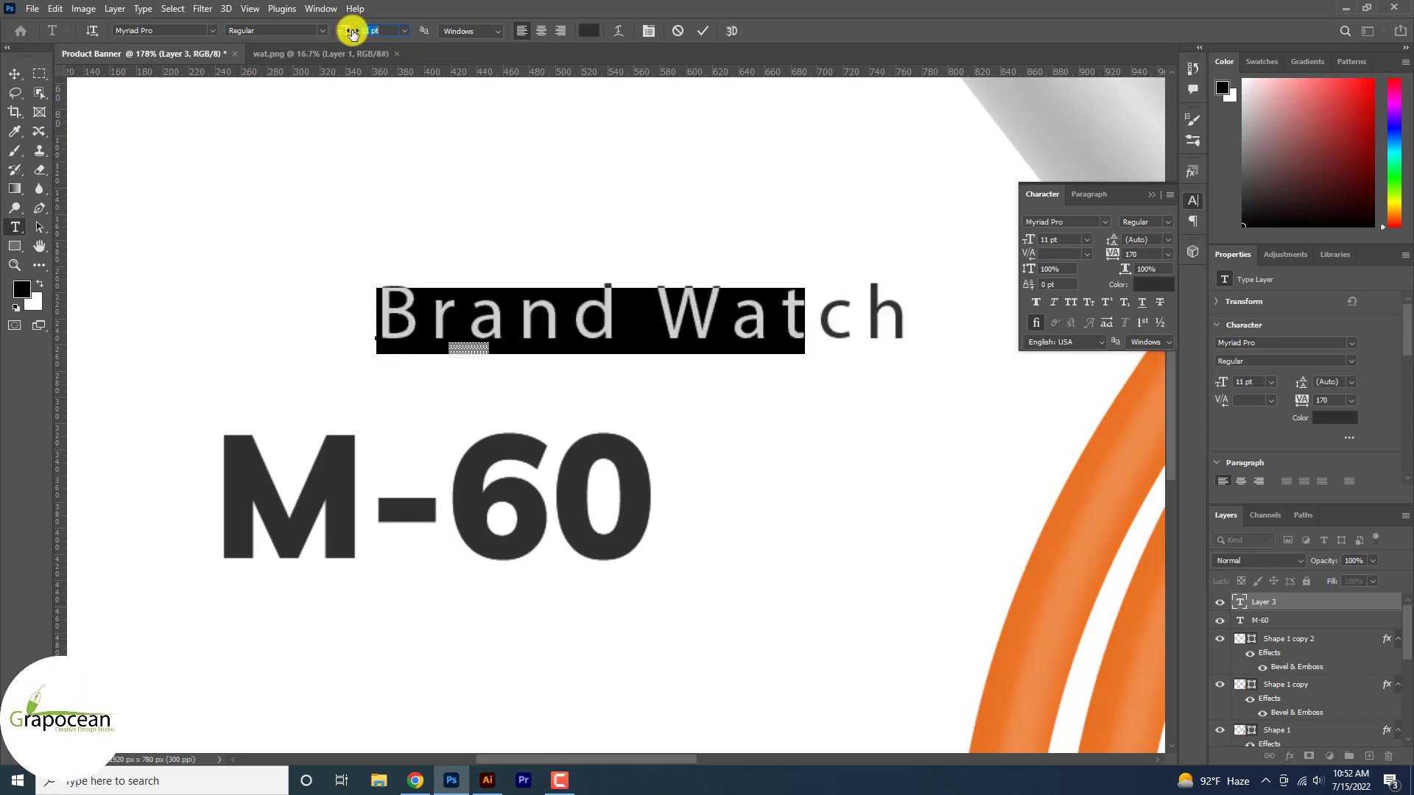
scroll(1108, 255, down, 8)
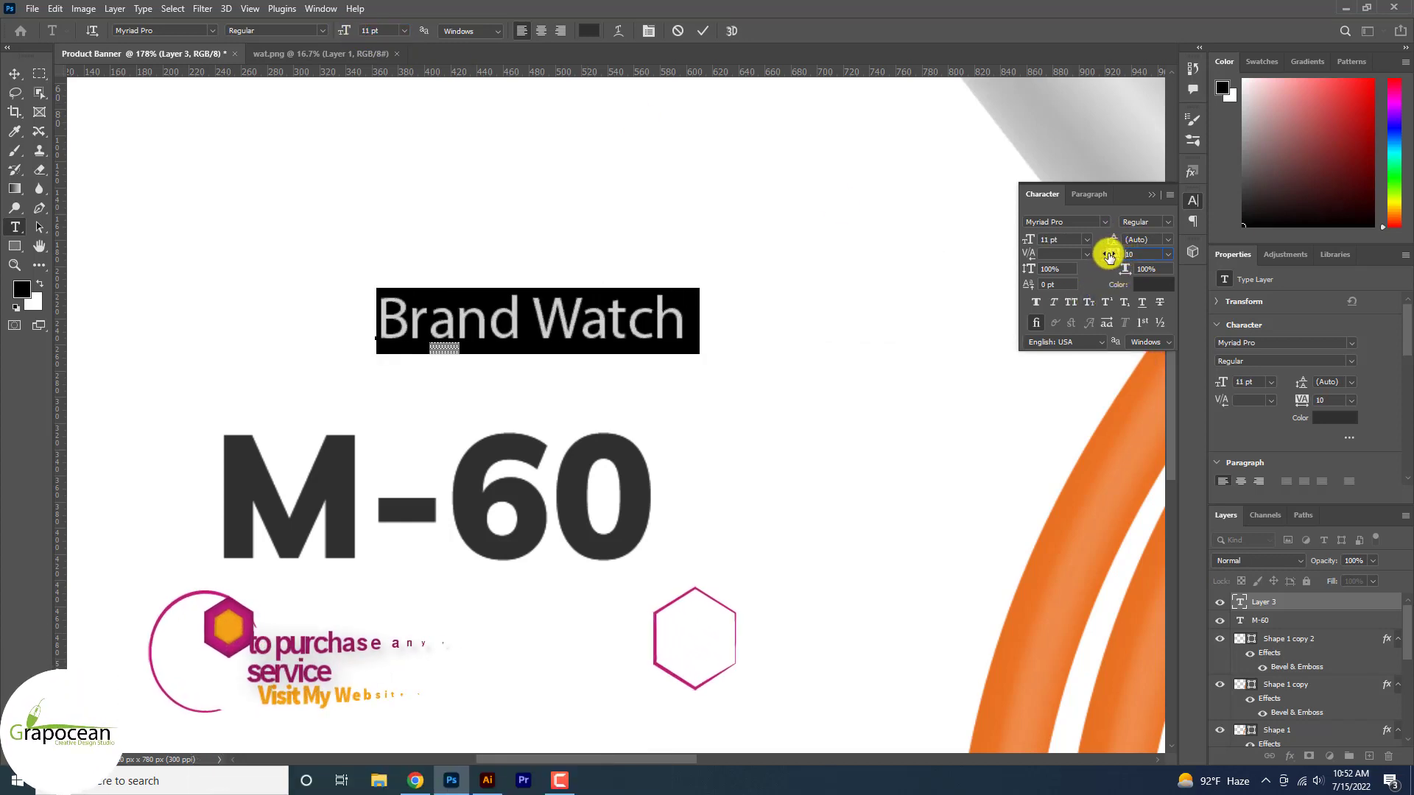
drag(350, 33, 341, 33)
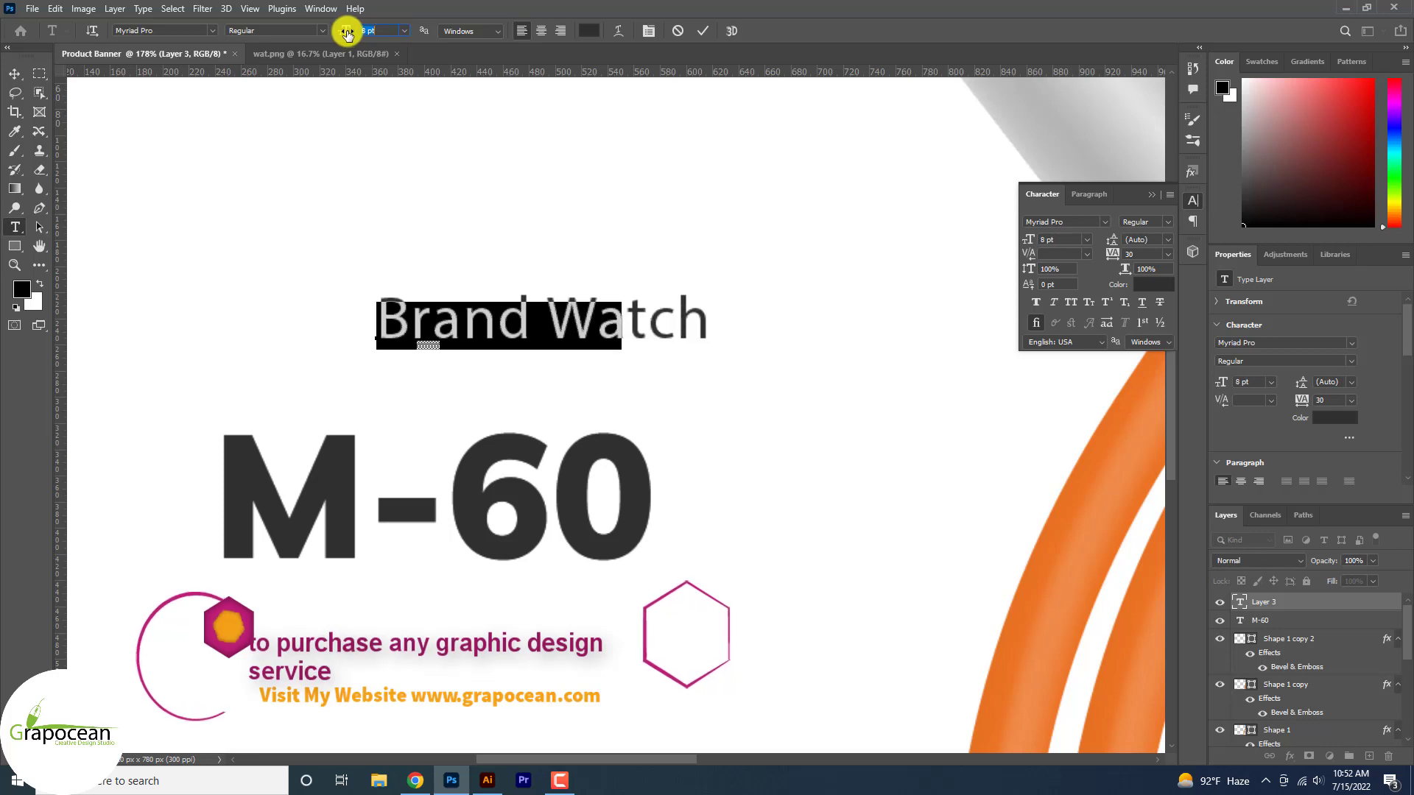
click(14, 74)
Place 'Brand Watch' just above M-60 and draw an orange-filled triangle at the bottom edge.
drag(484, 333, 325, 401)
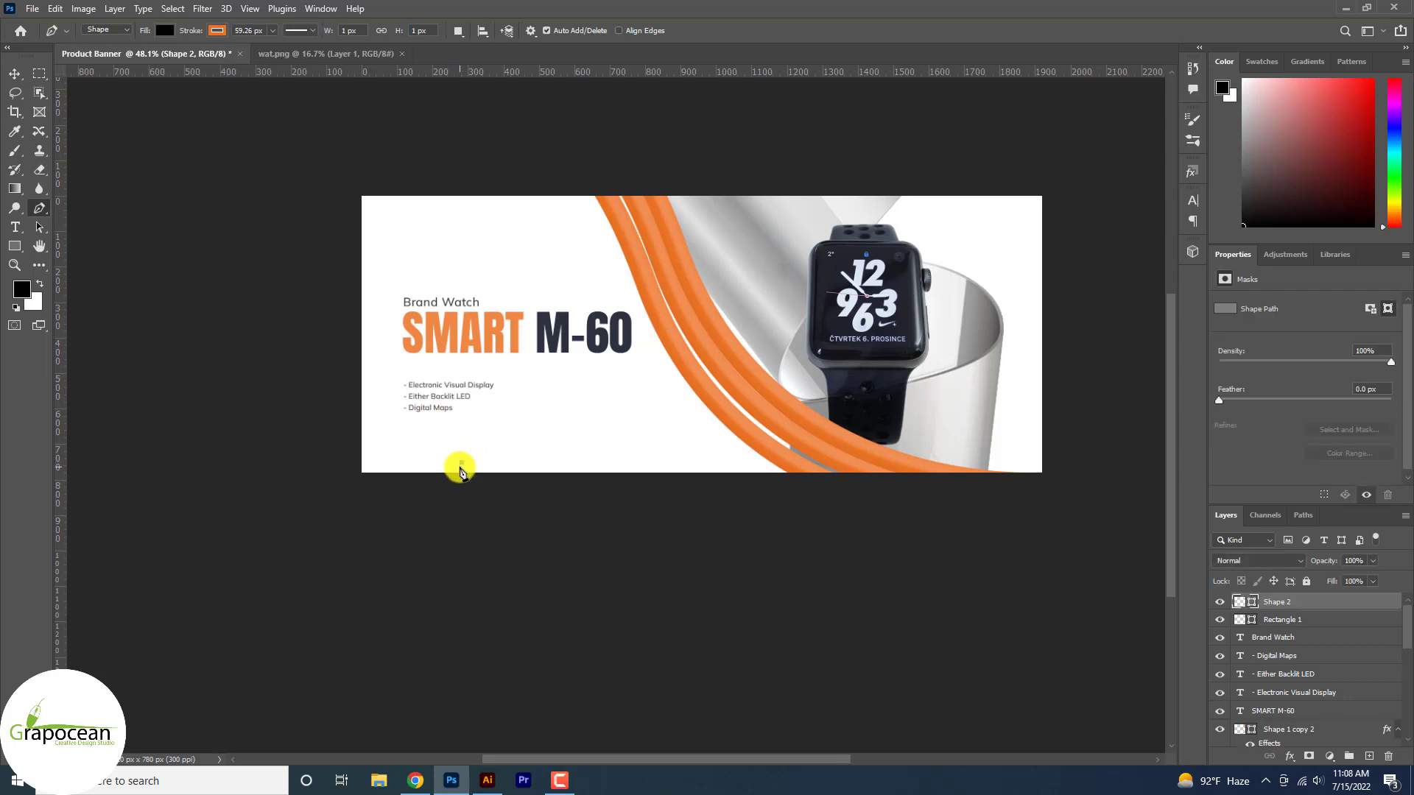
key(Return)
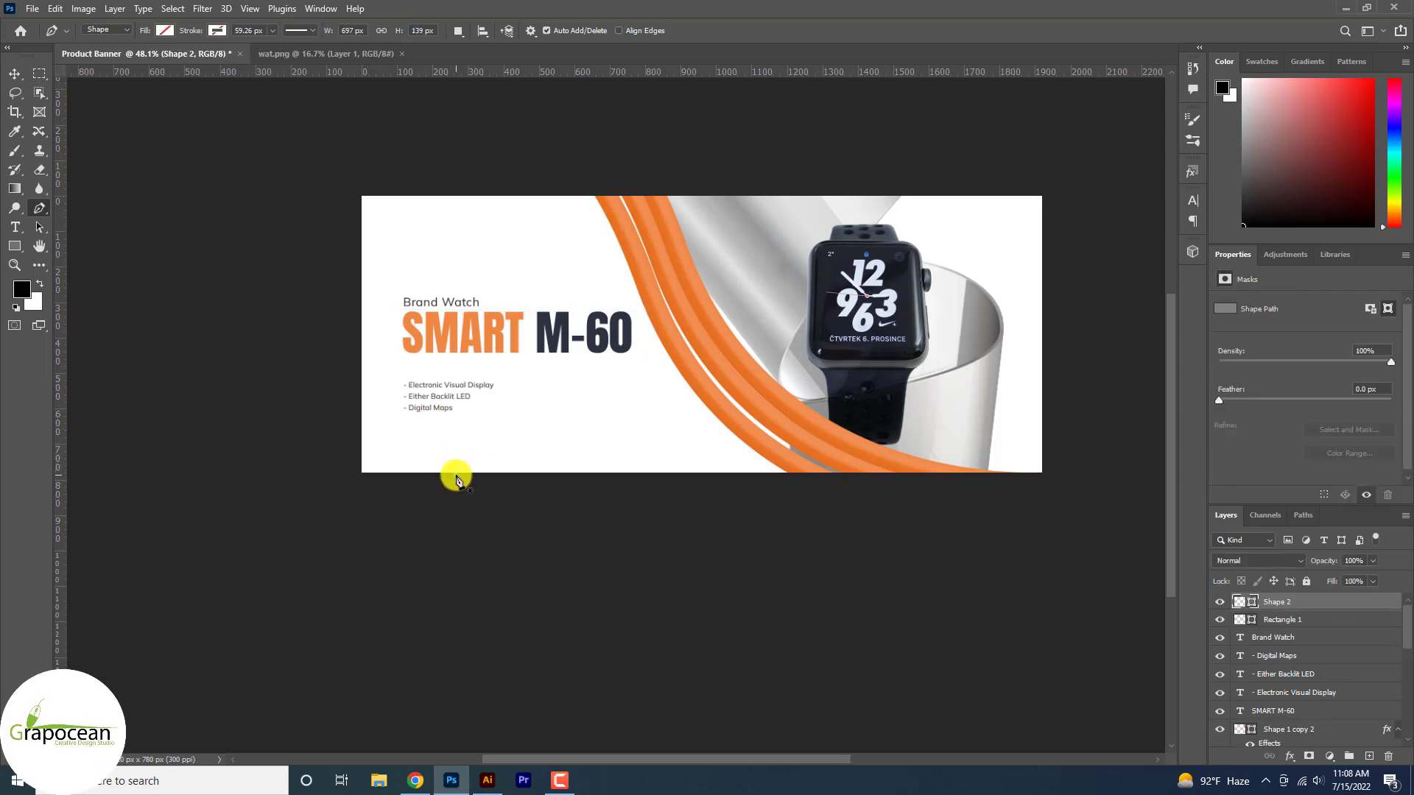
click(456, 476)
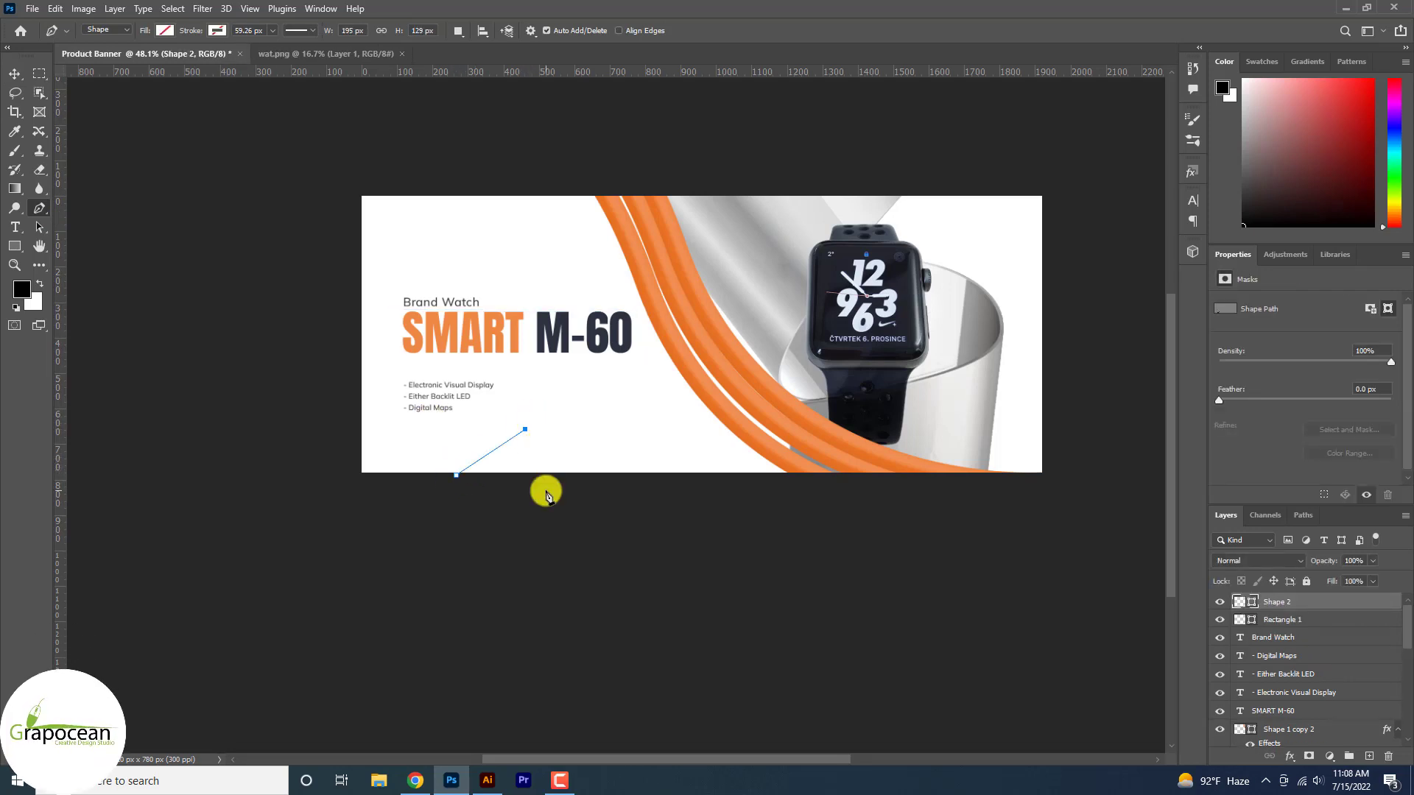
click(456, 477)
click(165, 30)
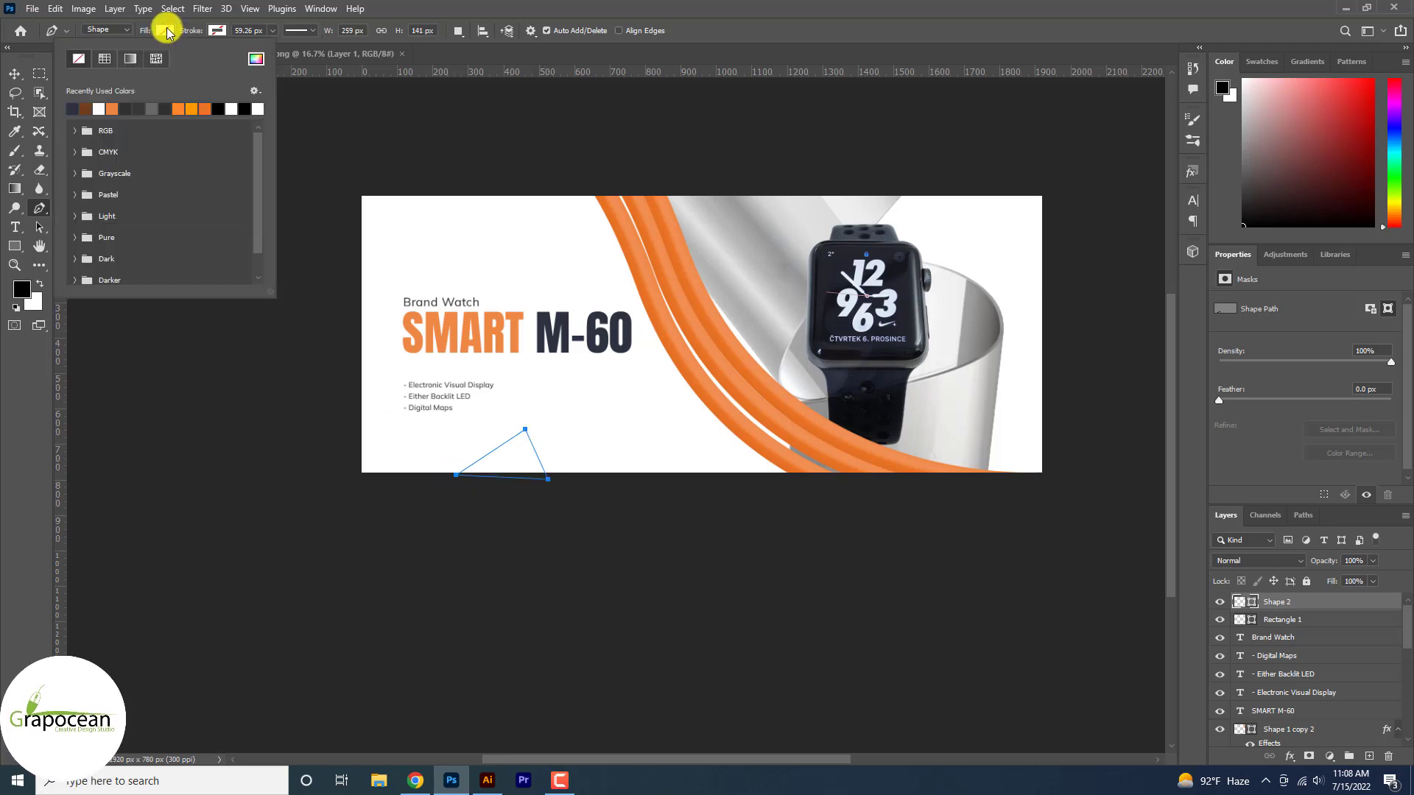
click(8, 61)
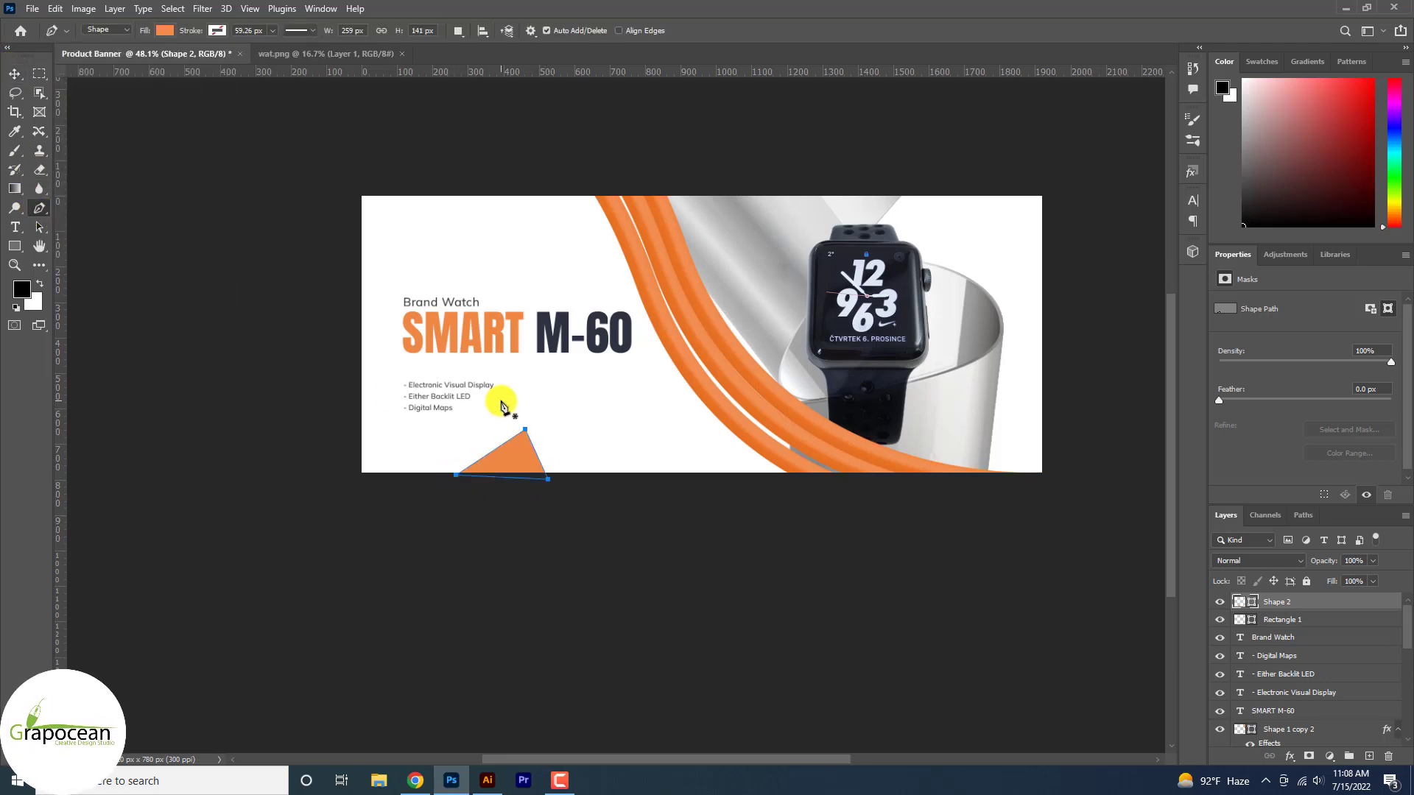
Draw a second triangle at the bottom edge and set its fill and outline colours.
click(1370, 757)
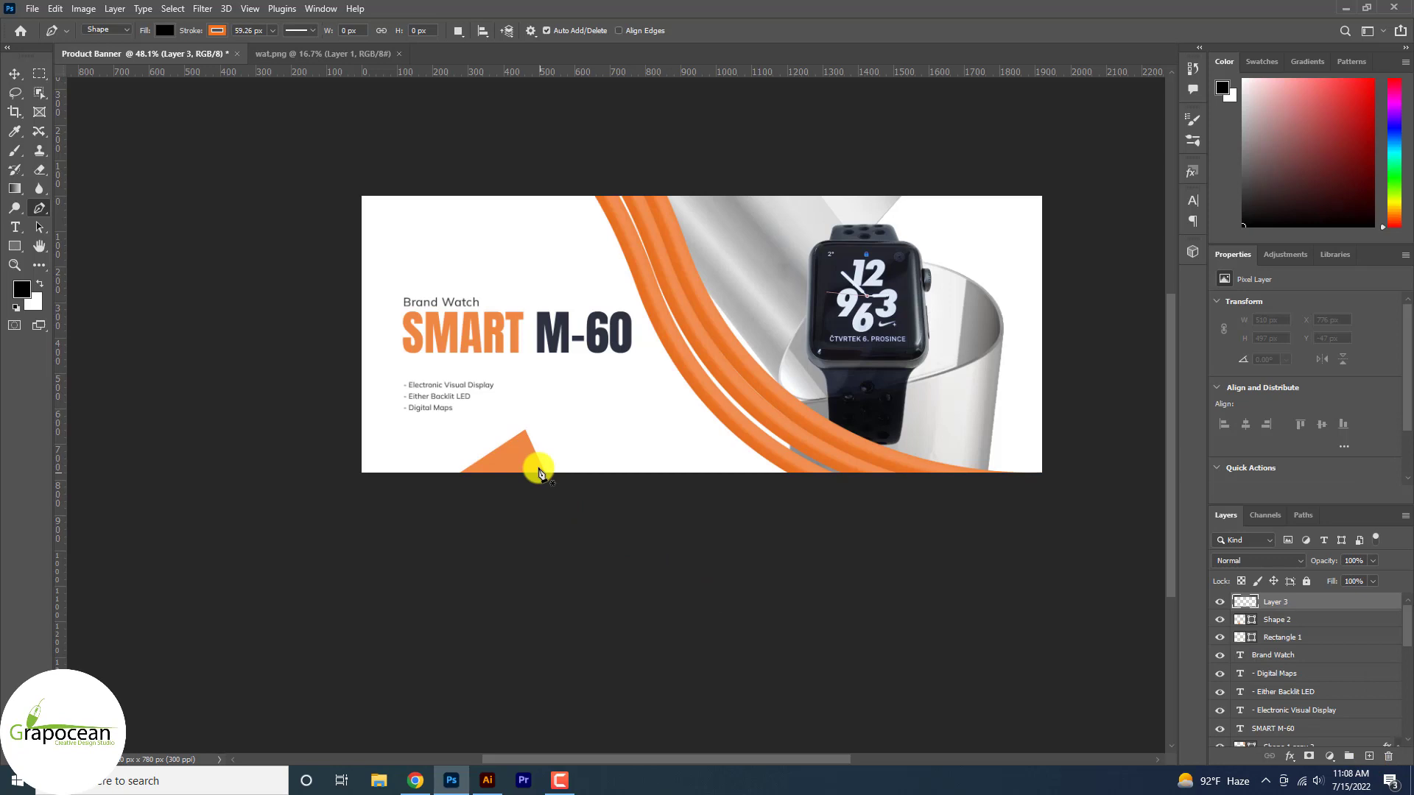
click(525, 430)
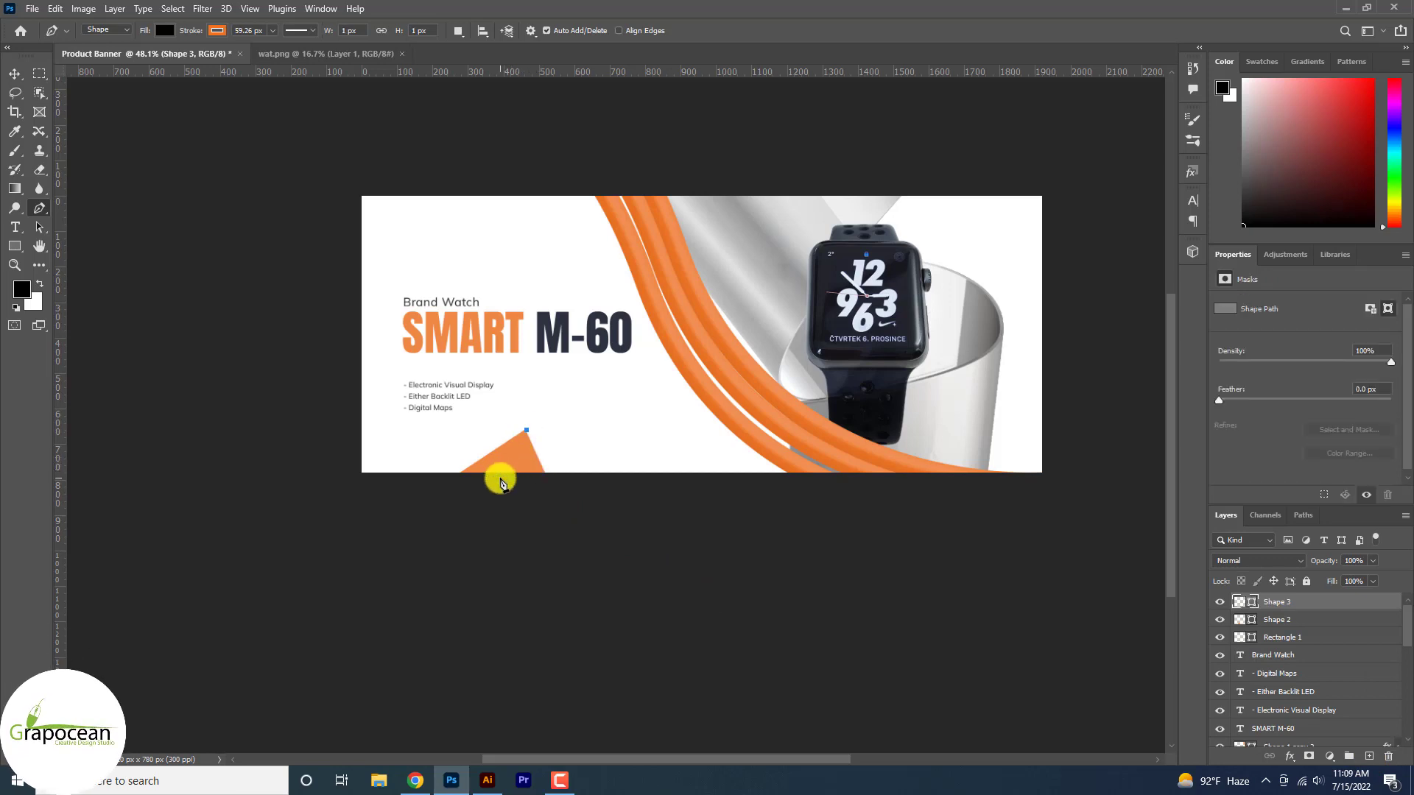
click(572, 478)
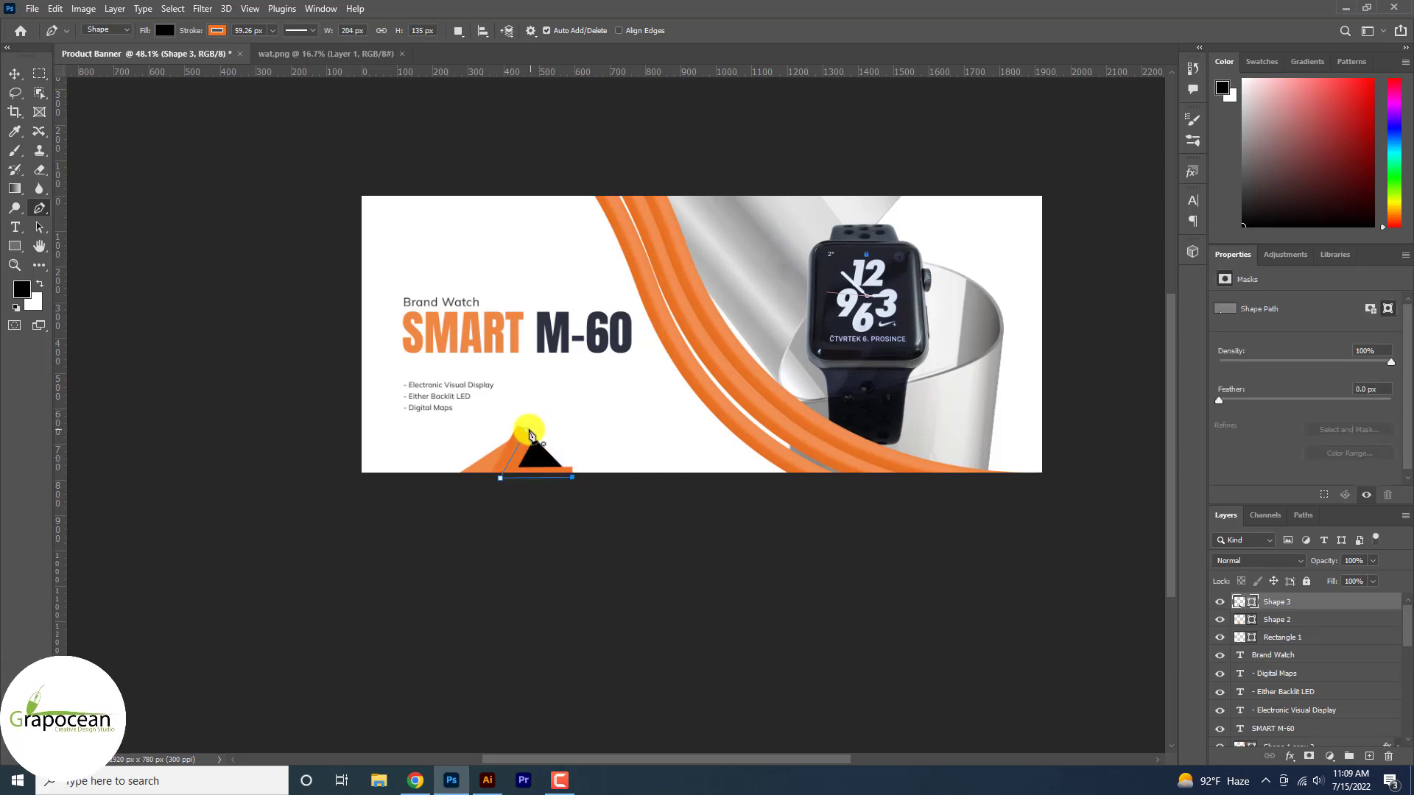
click(526, 431)
click(213, 31)
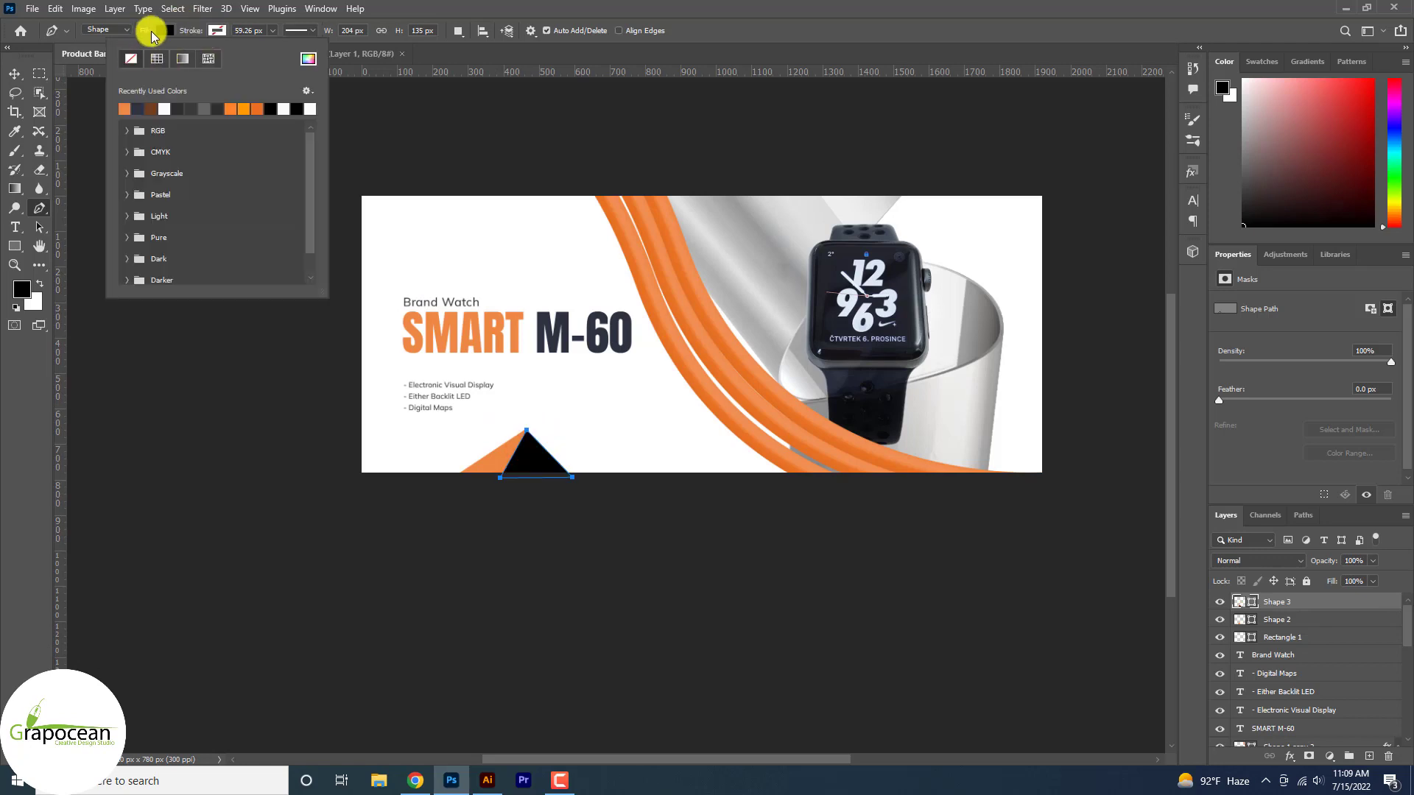
click(152, 33)
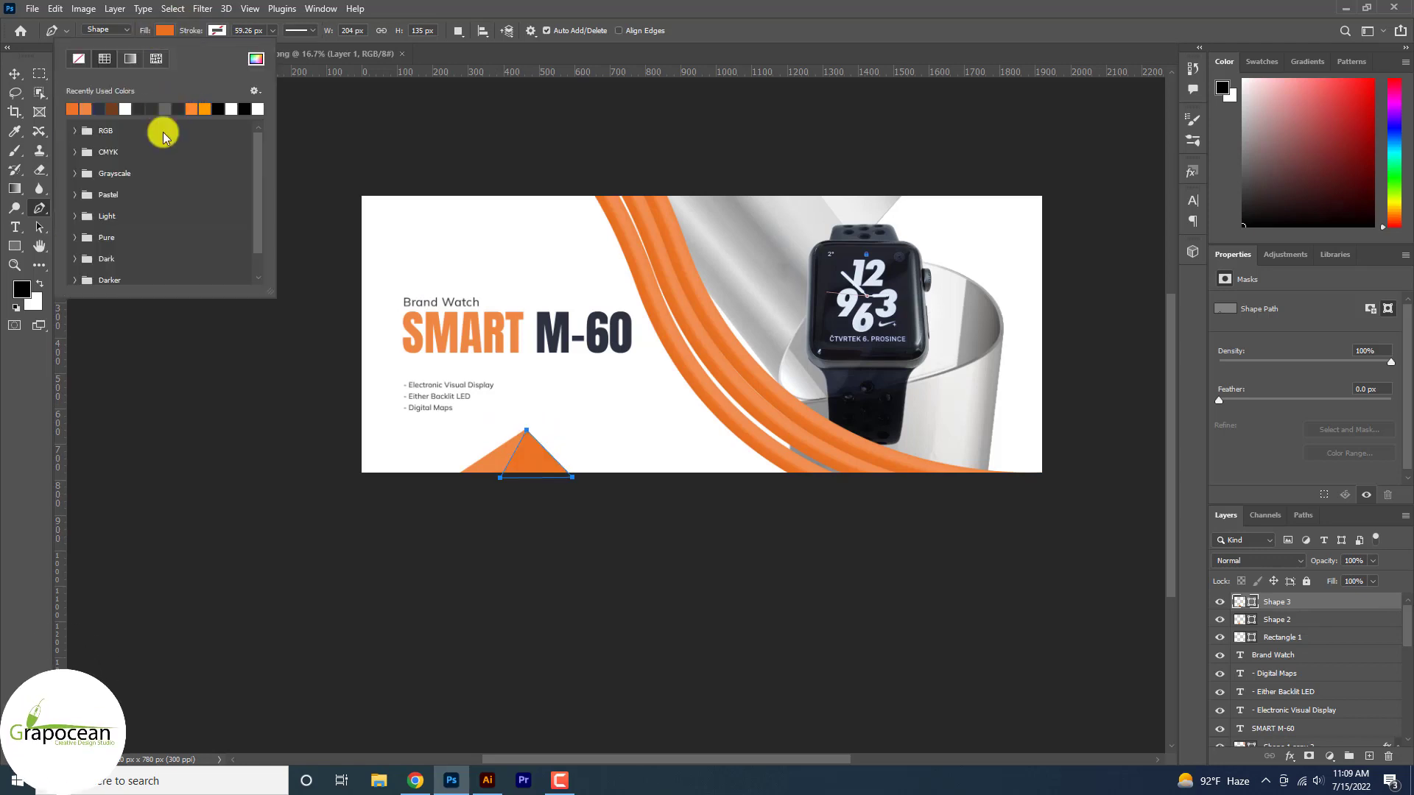
Position the orange triangles along the bottom edge and place a duplicate further right.
click(15, 74)
scroll(540, 457, up, 5)
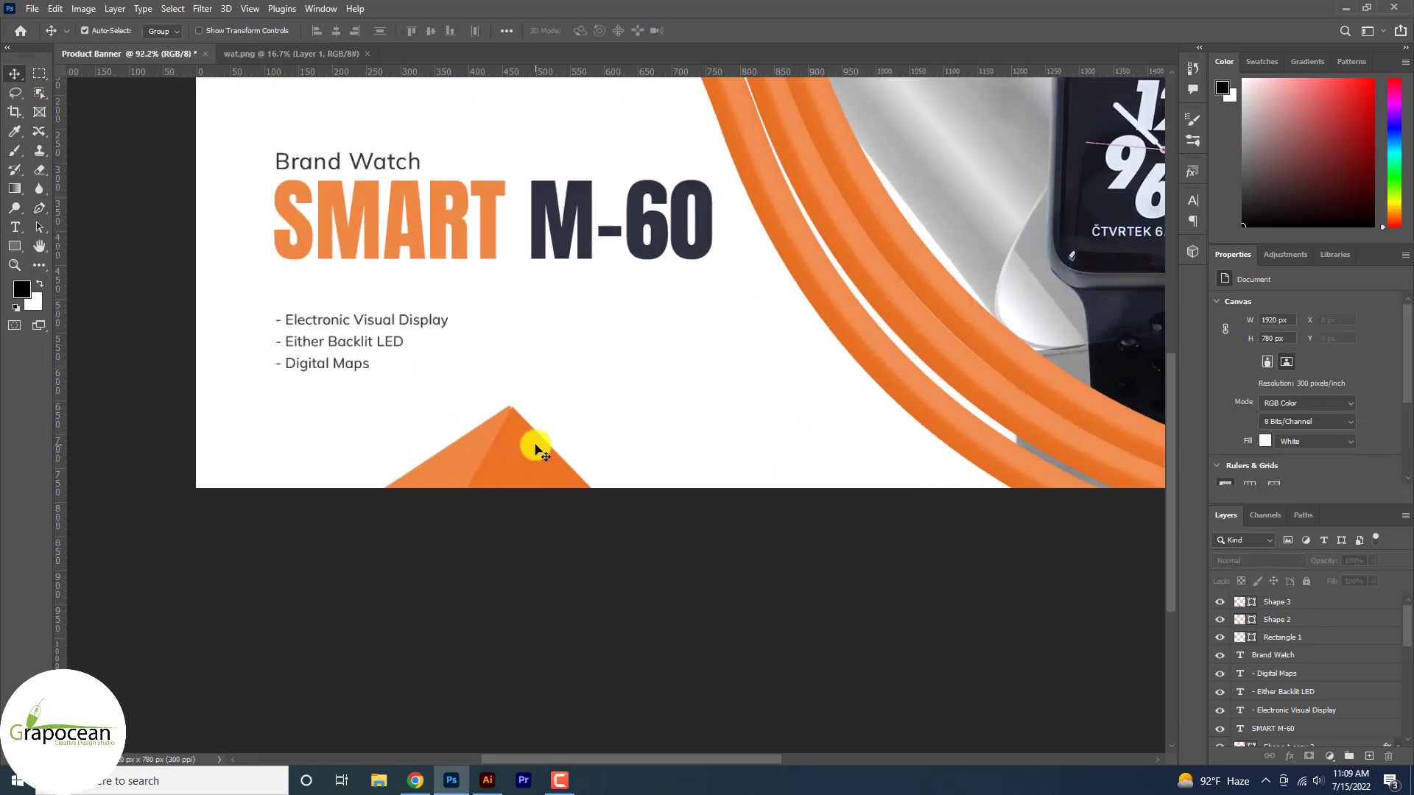
mouse_move(536, 445)
mouse_down()
mouse_move(520, 448)
mouse_move(501, 414)
mouse_up()
scroll(520, 431, up, 5)
scroll(606, 505, down, 5)
scroll(496, 505, down, 1)
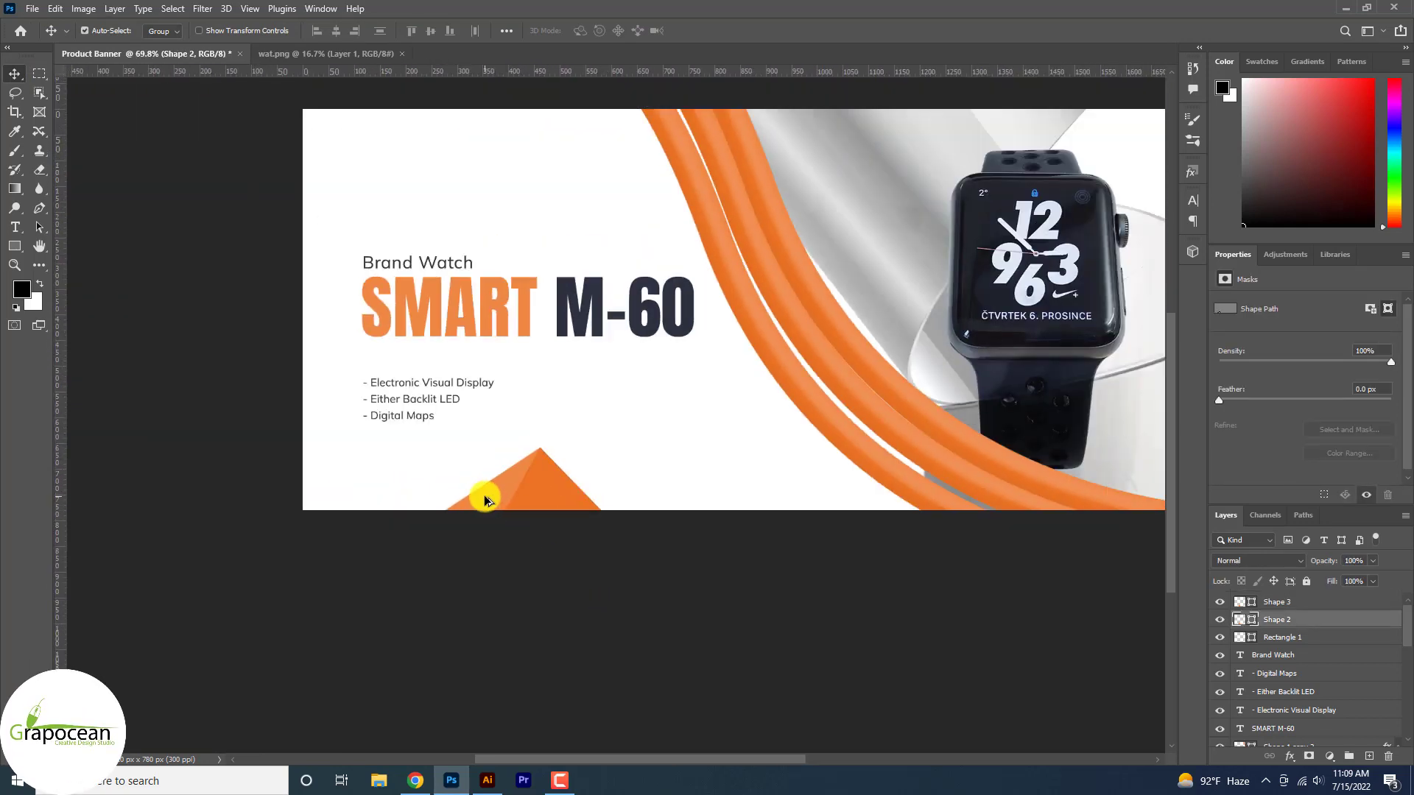
drag(483, 495, 631, 496)
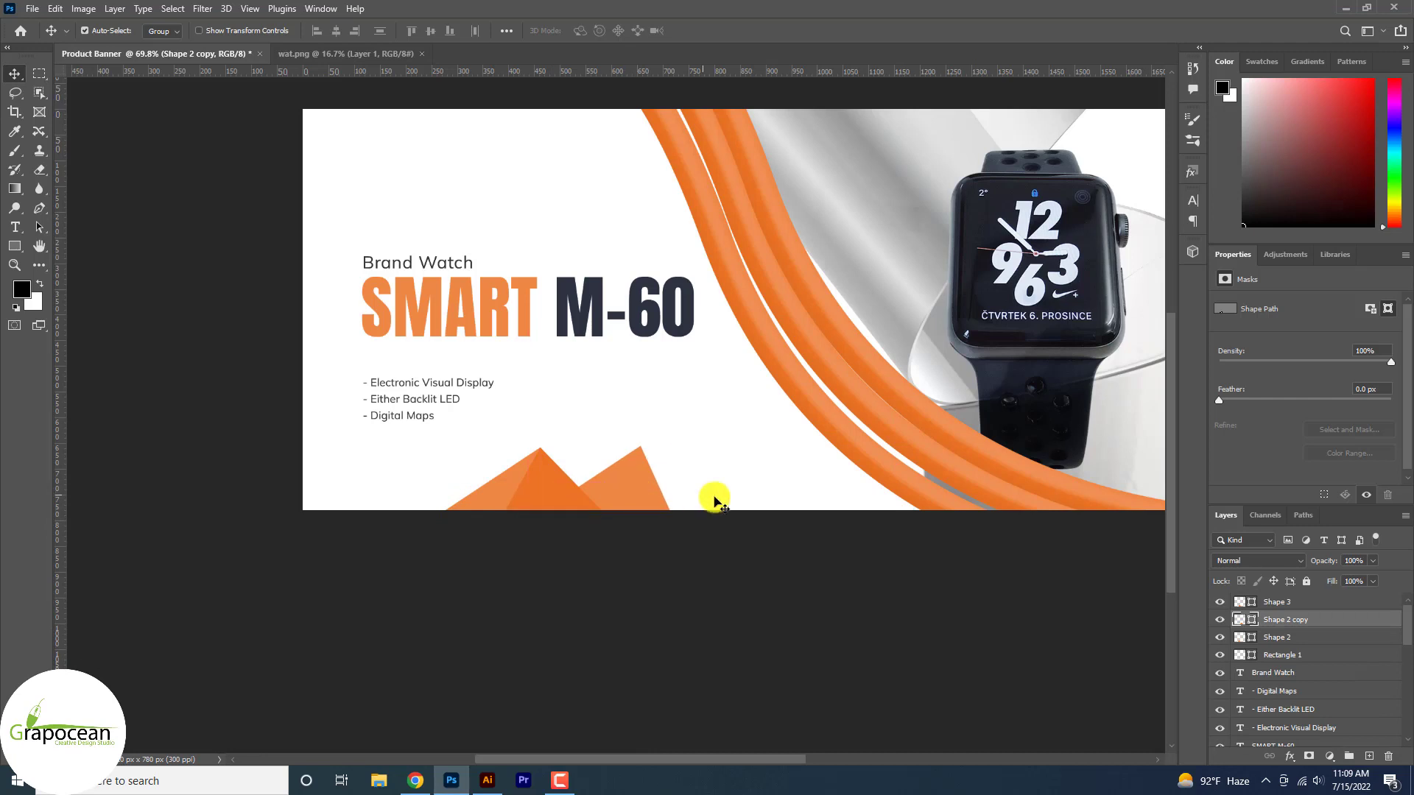
mouse_move(542, 498)
mouse_down()
mouse_move(646, 496)
mouse_move(661, 456)
mouse_up()
scroll(645, 495, up, 3)
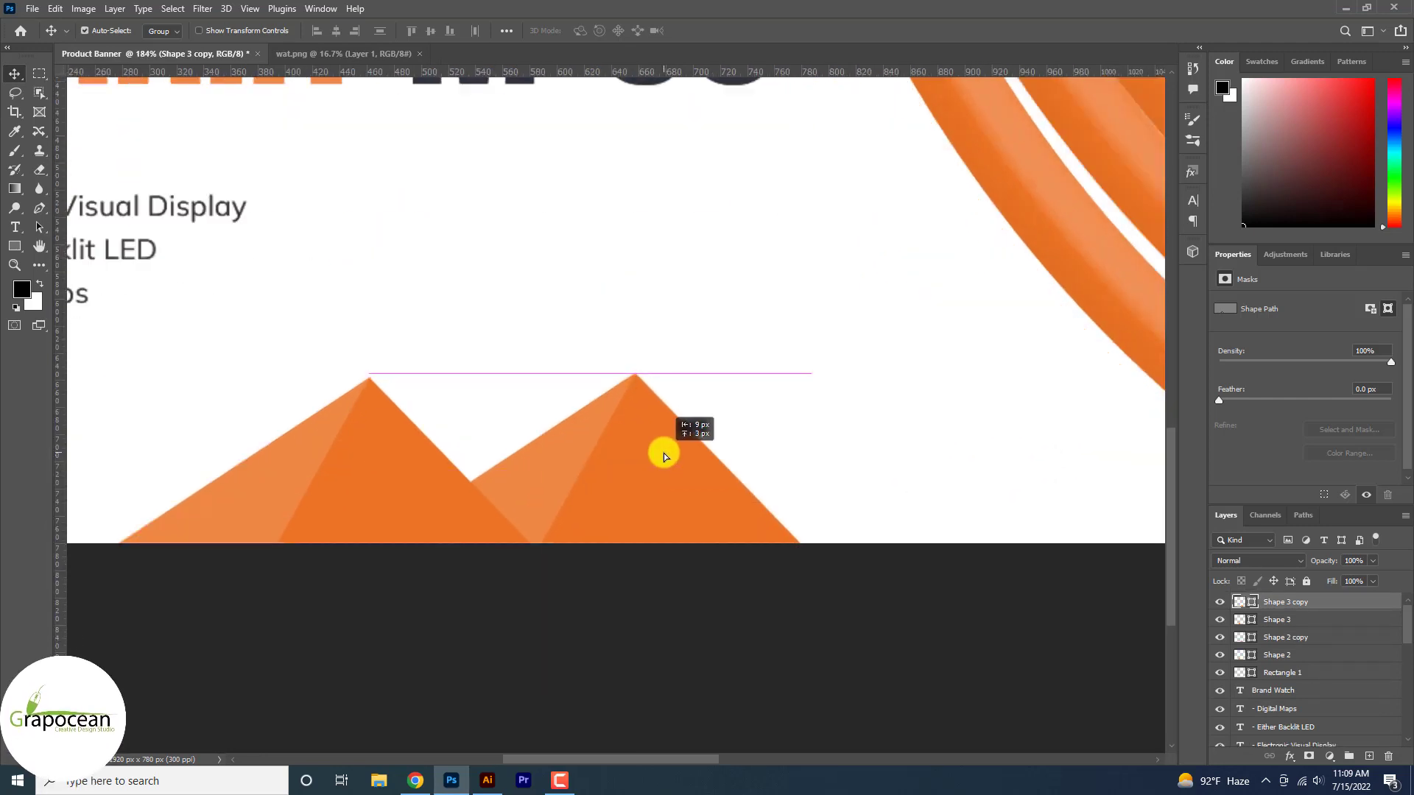
scroll(661, 457, down, 2)
scroll(685, 479, down, 1)
scroll(663, 487, down, 2)
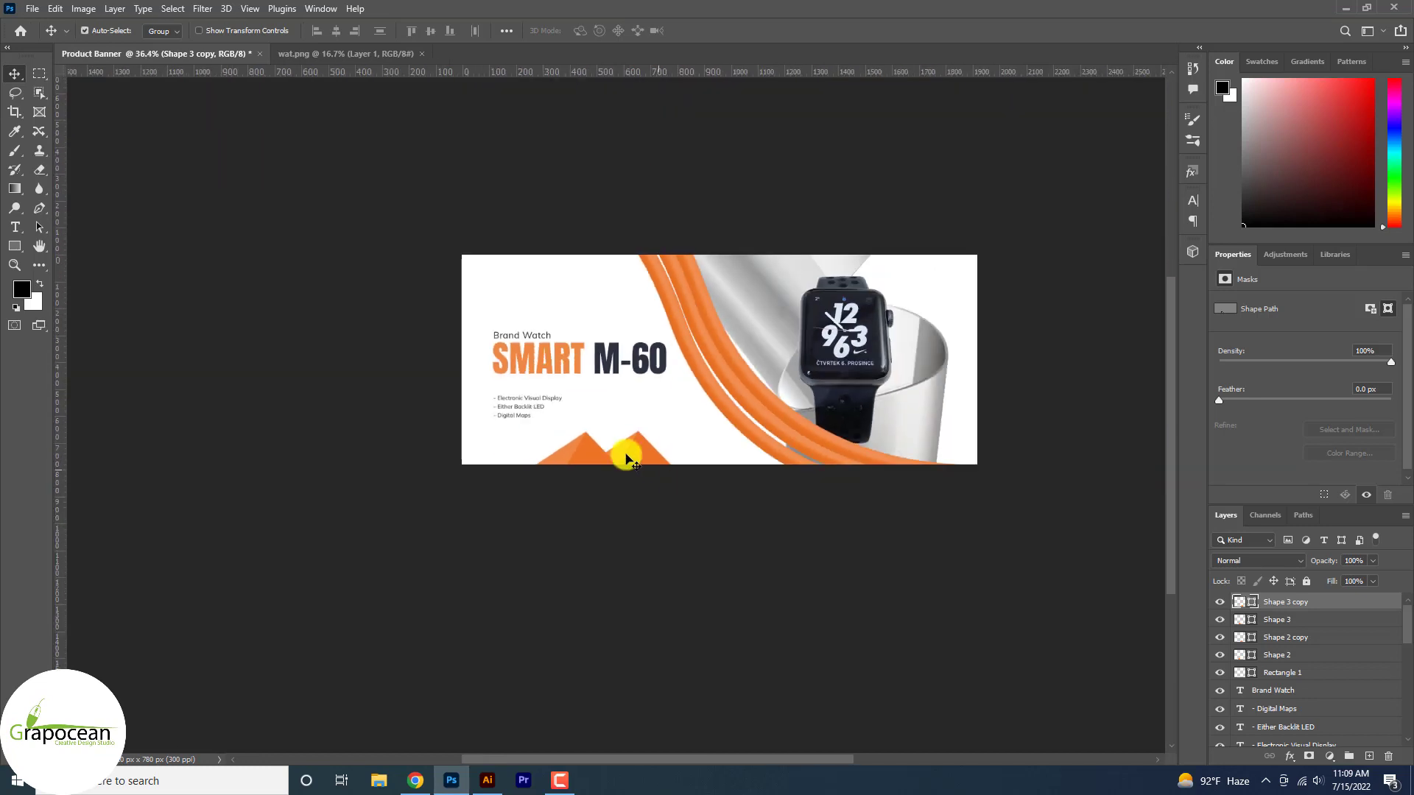
scroll(628, 461, up, 4)
scroll(581, 464, up, 2)
Add a shape filling the gap between the two peaks and adjust its left corner.
click(41, 210)
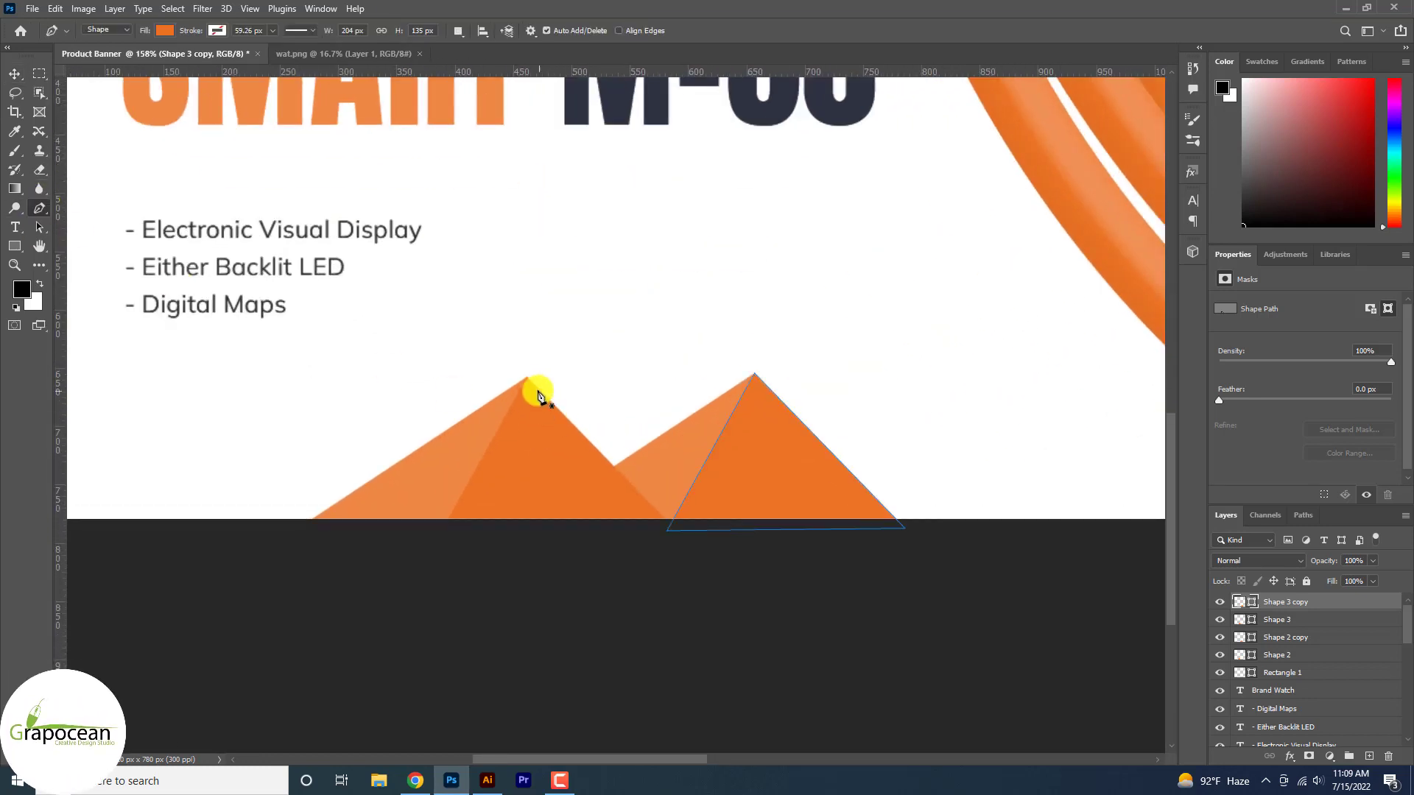
click(528, 379)
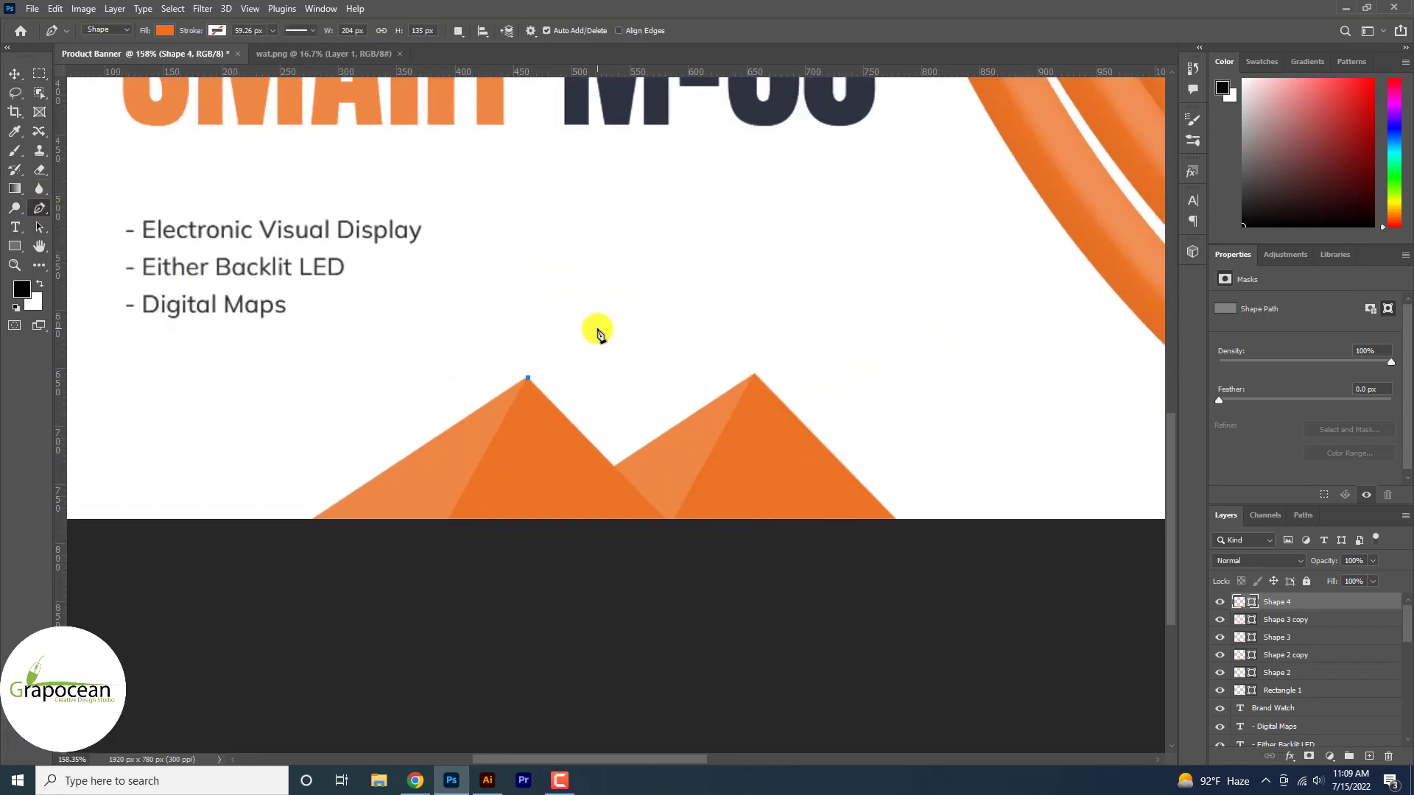
click(756, 374)
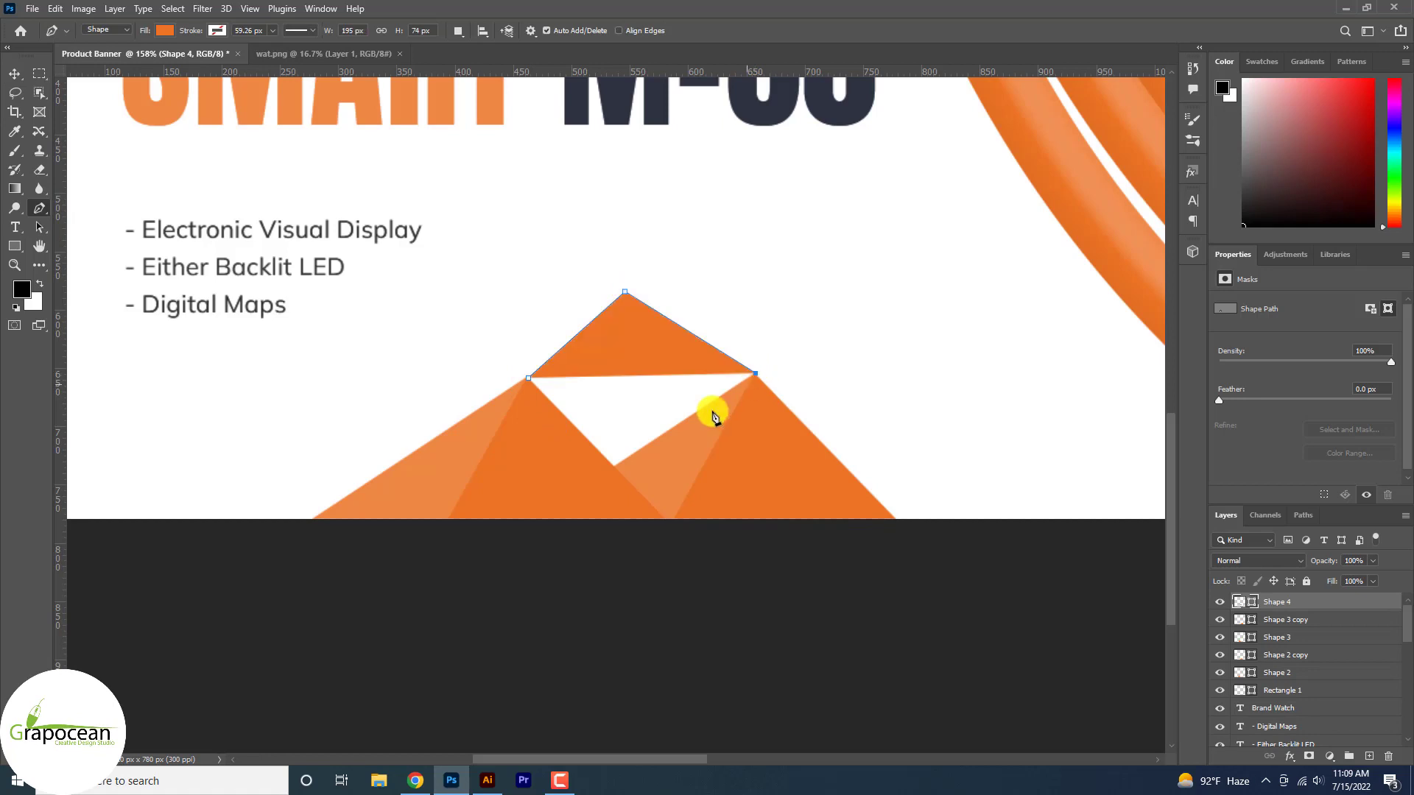
click(616, 467)
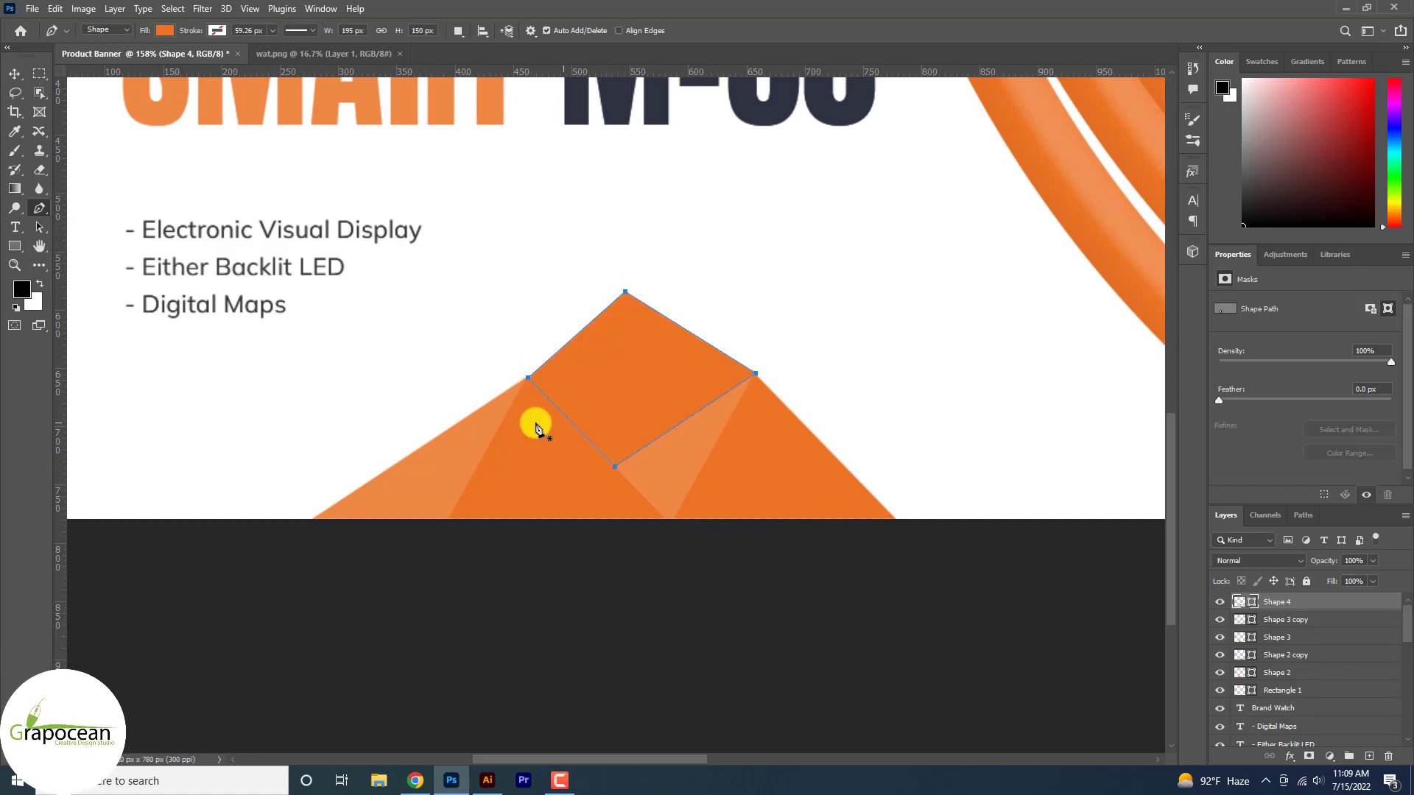
click(14, 74)
click(221, 378)
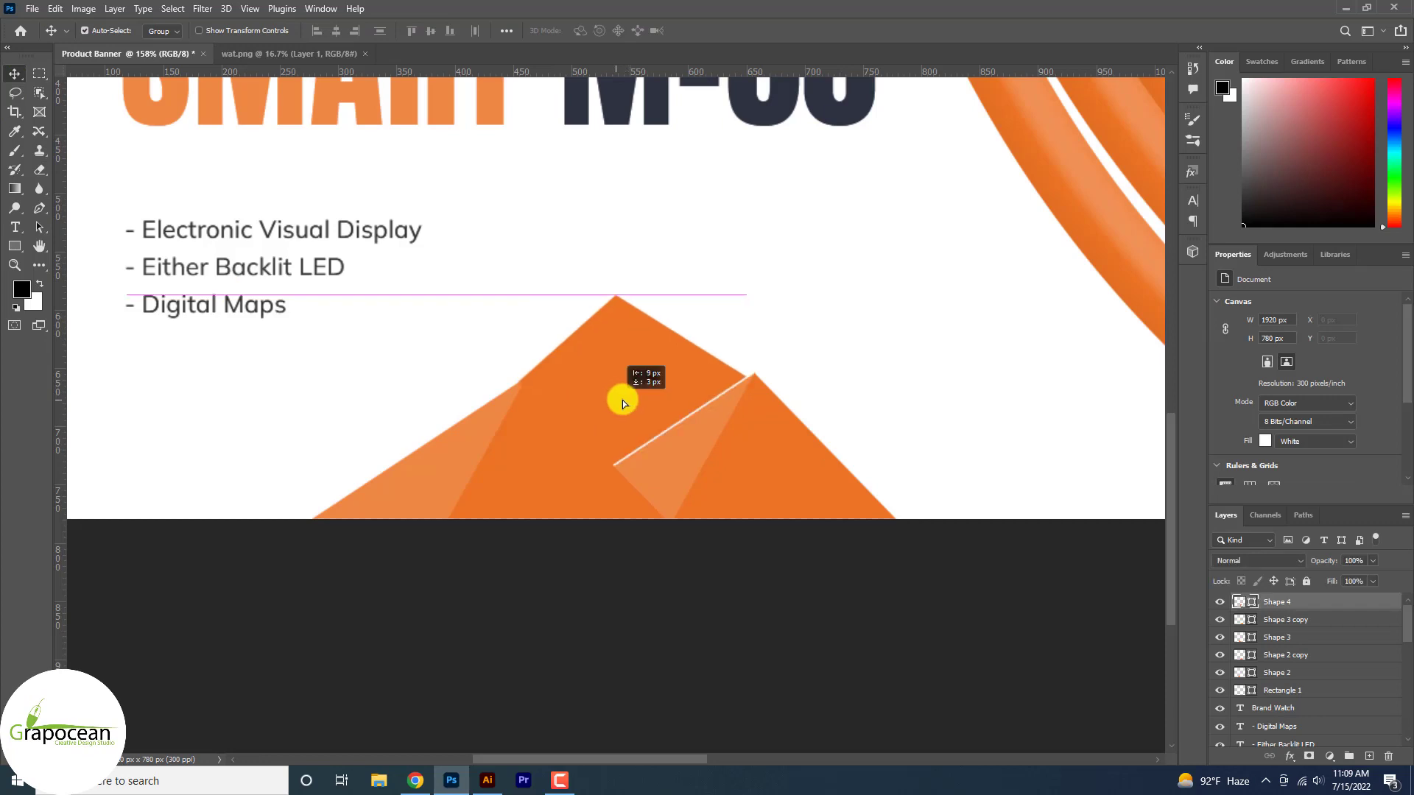
drag(625, 400, 641, 406)
scroll(629, 470, up, 2)
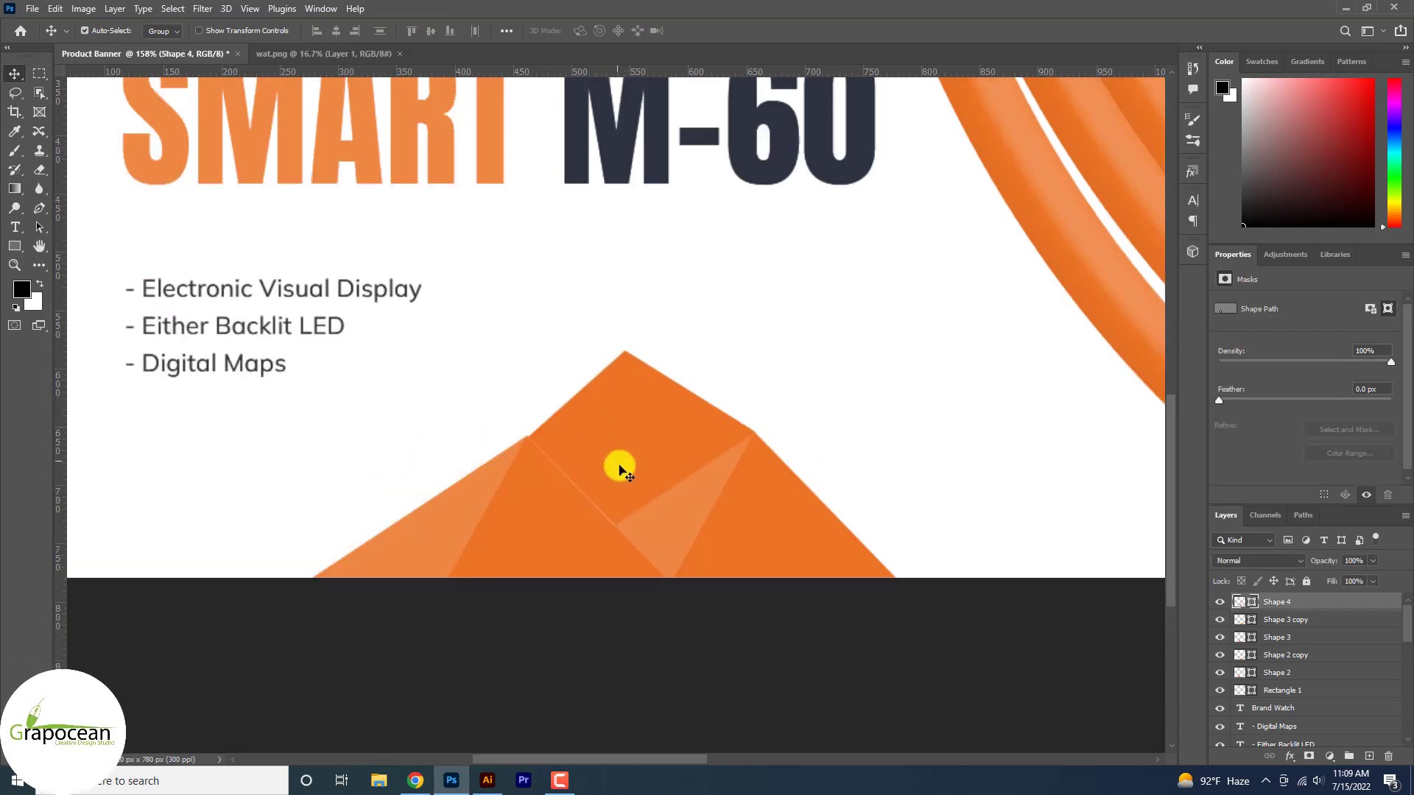
scroll(615, 500, left, 2)
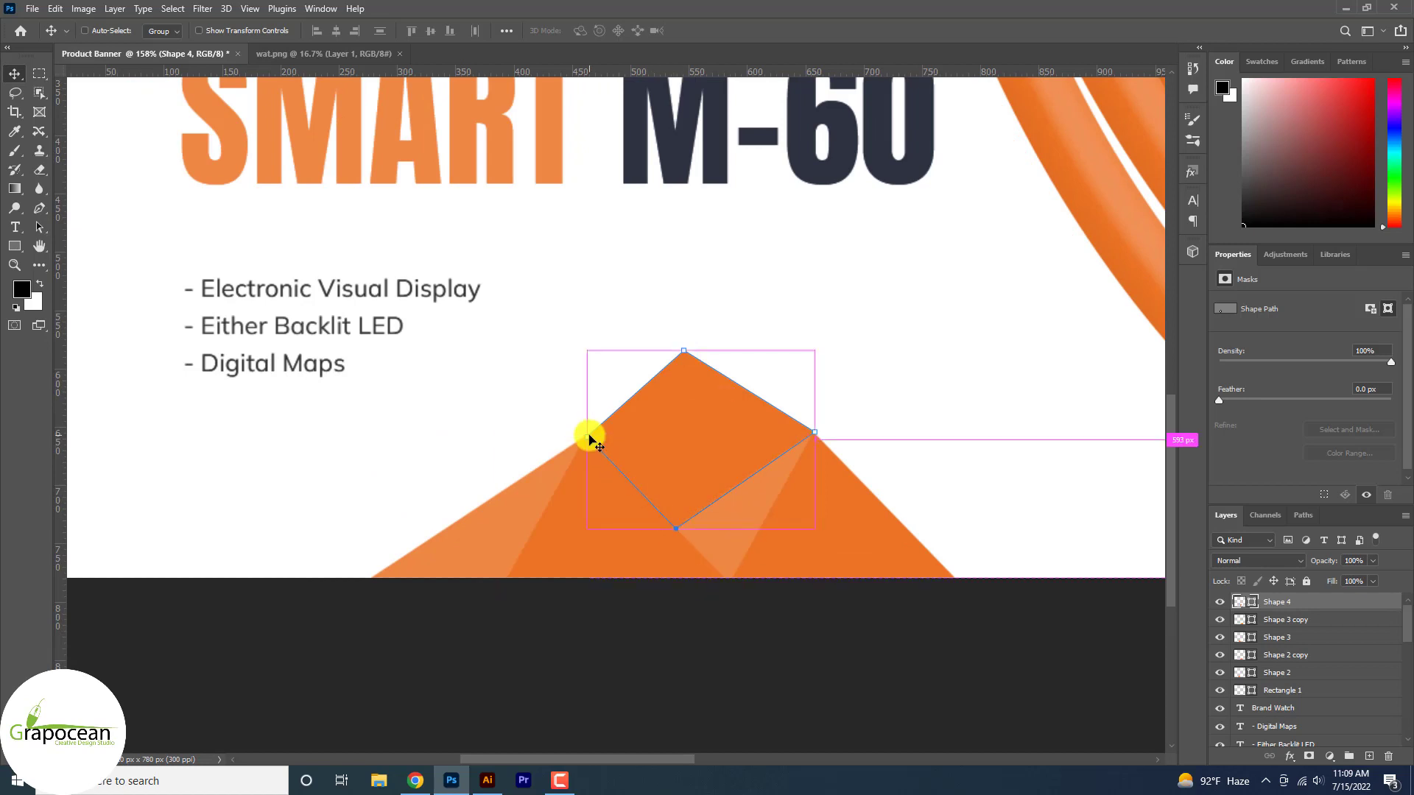
drag(589, 440, 584, 437)
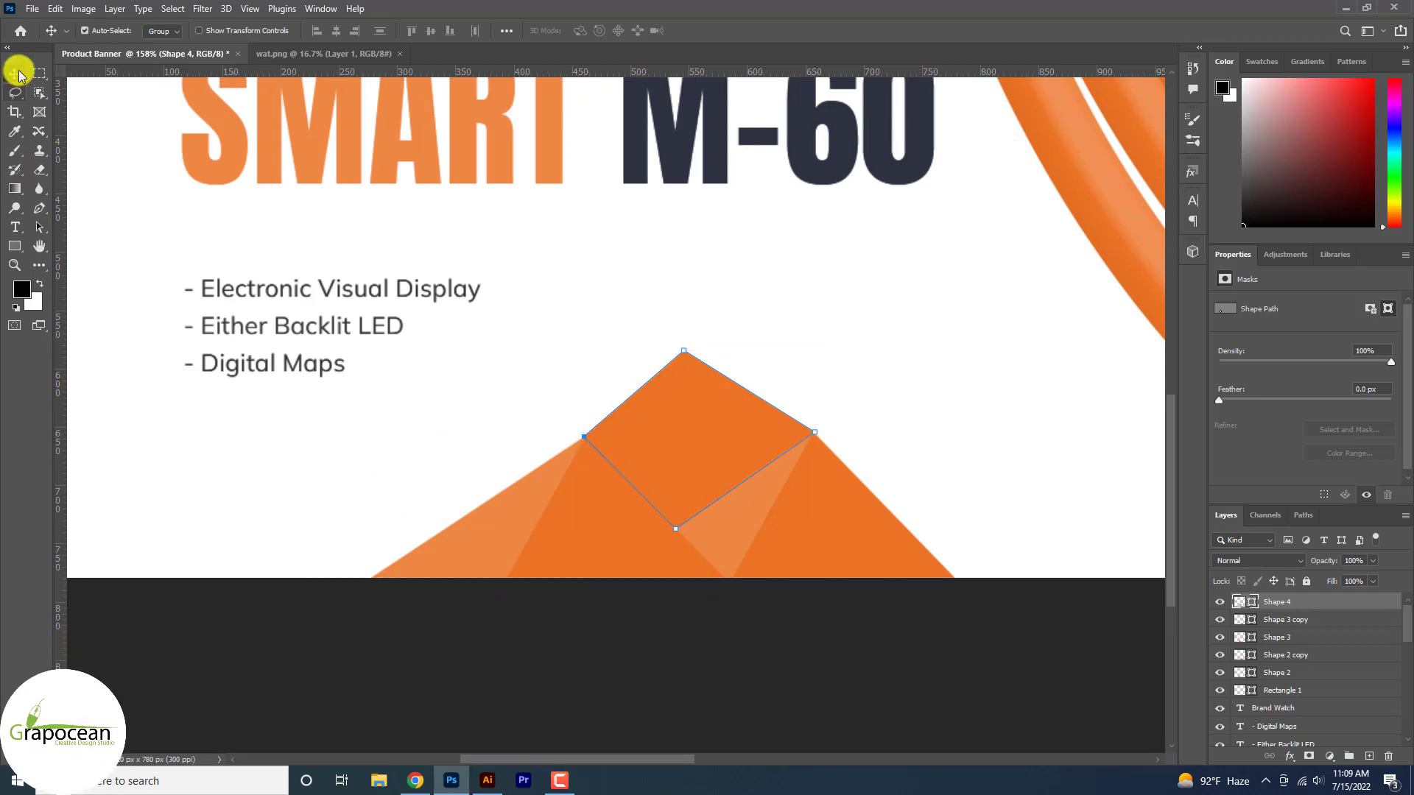
click(588, 556)
scroll(759, 556, down, 3)
scroll(709, 530, up, 3)
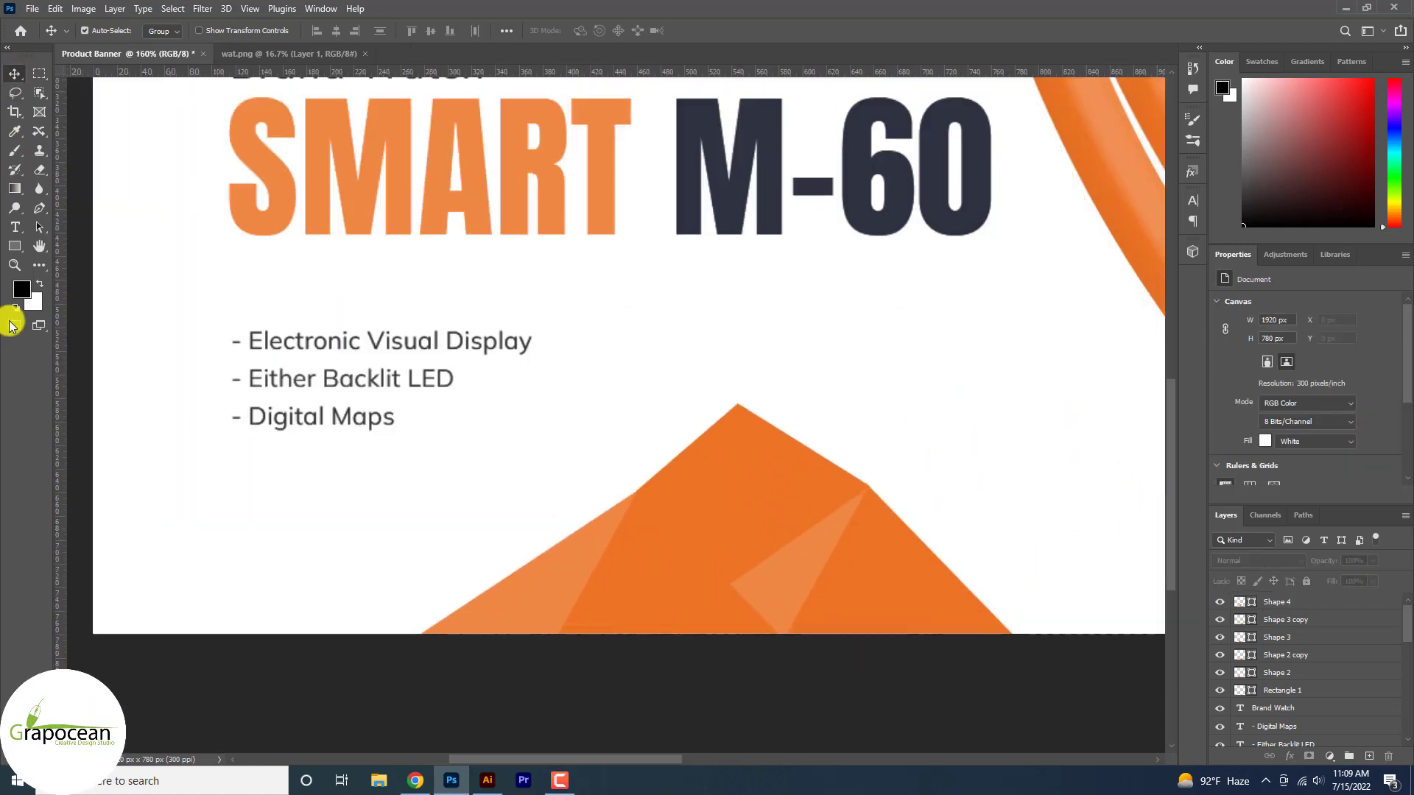
Add a small lighter-orange facet triangle with no outline inside the mountain.
click(730, 582)
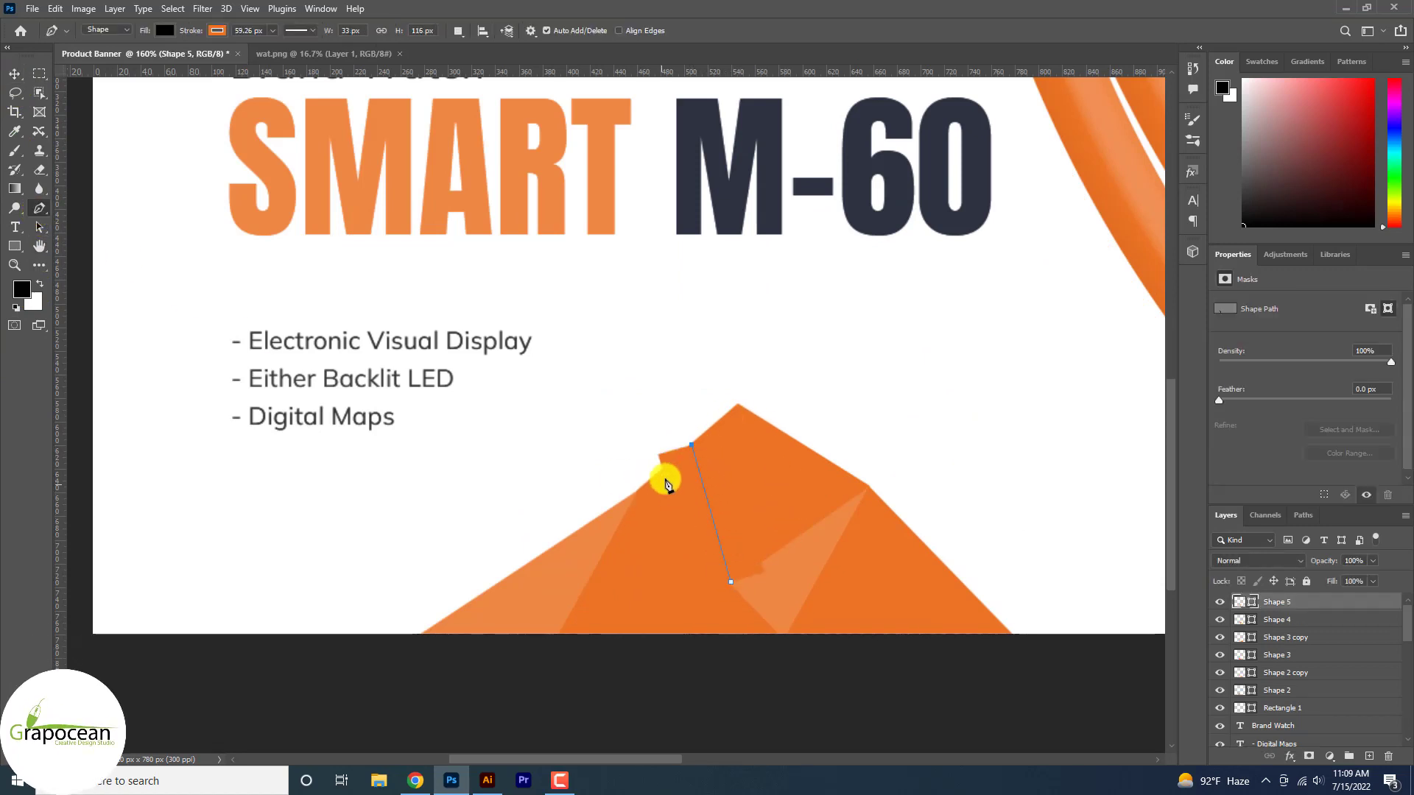
click(637, 492)
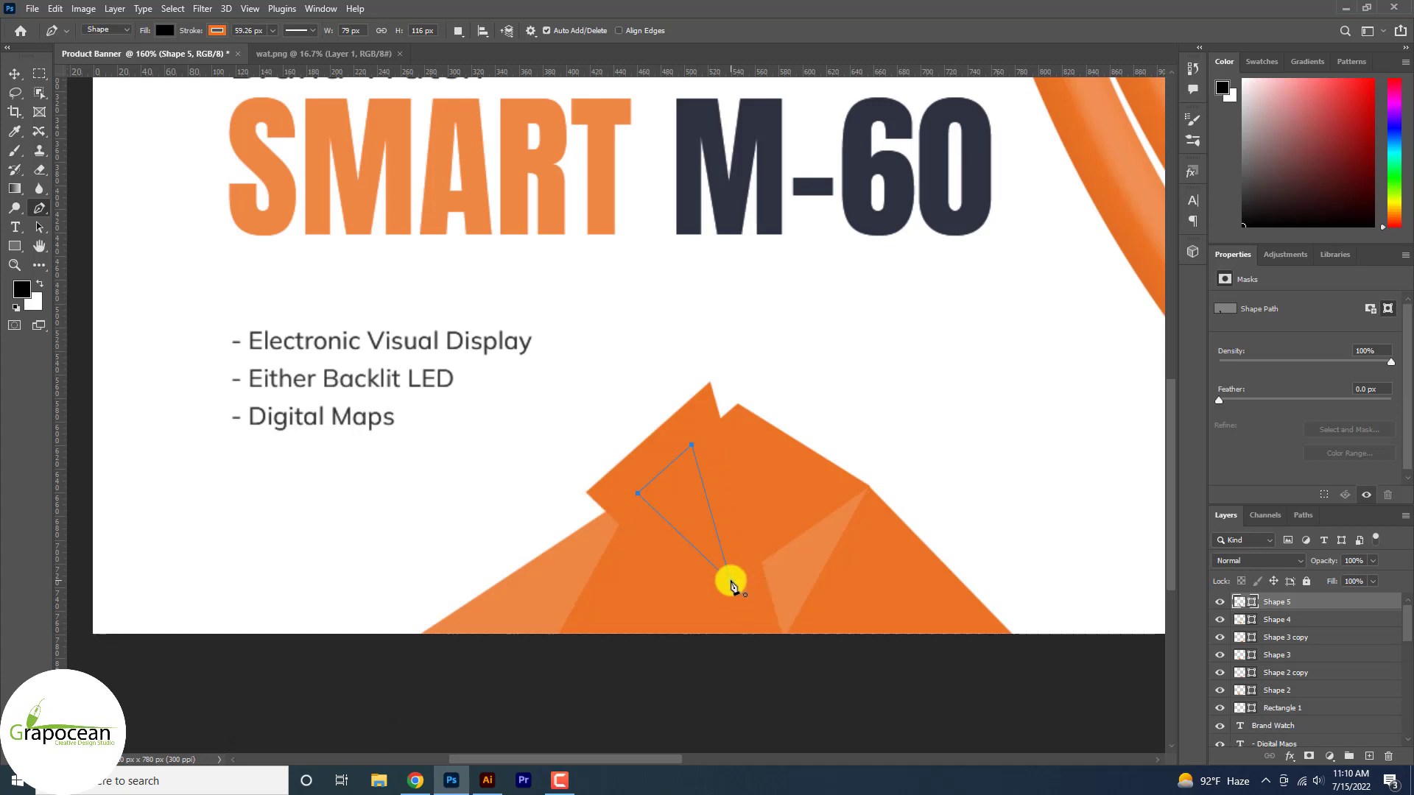
click(217, 30)
click(126, 58)
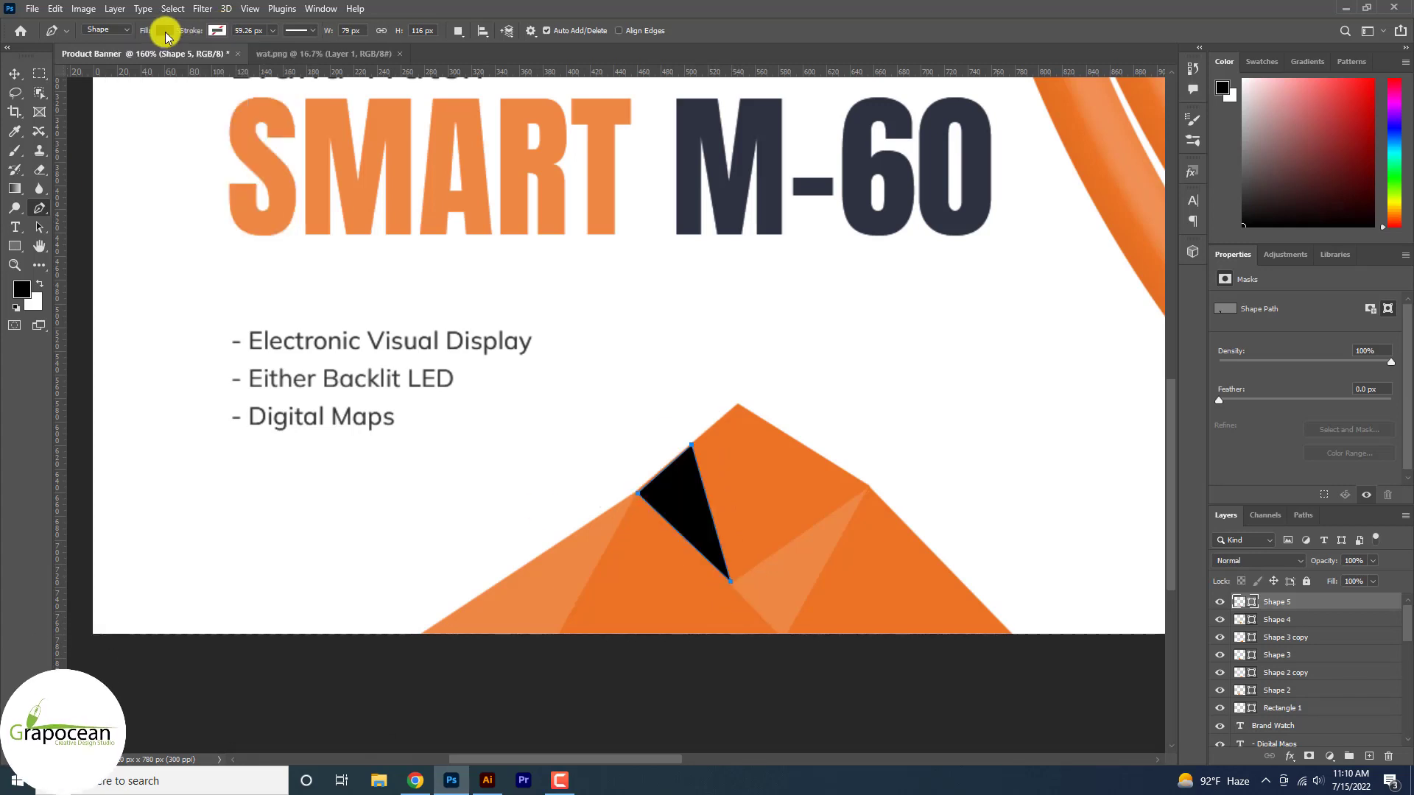
click(165, 30)
click(15, 73)
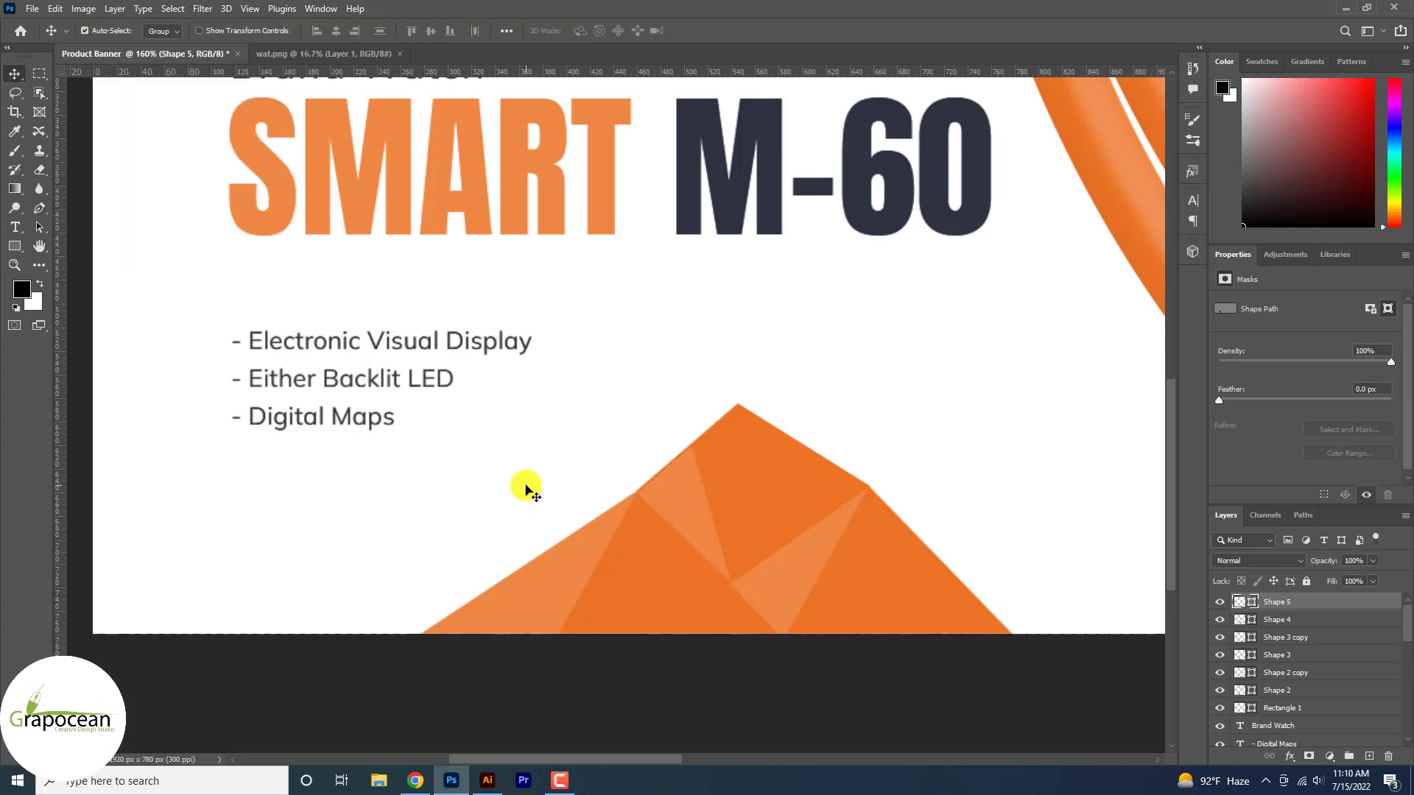
scroll(992, 627, down, 3)
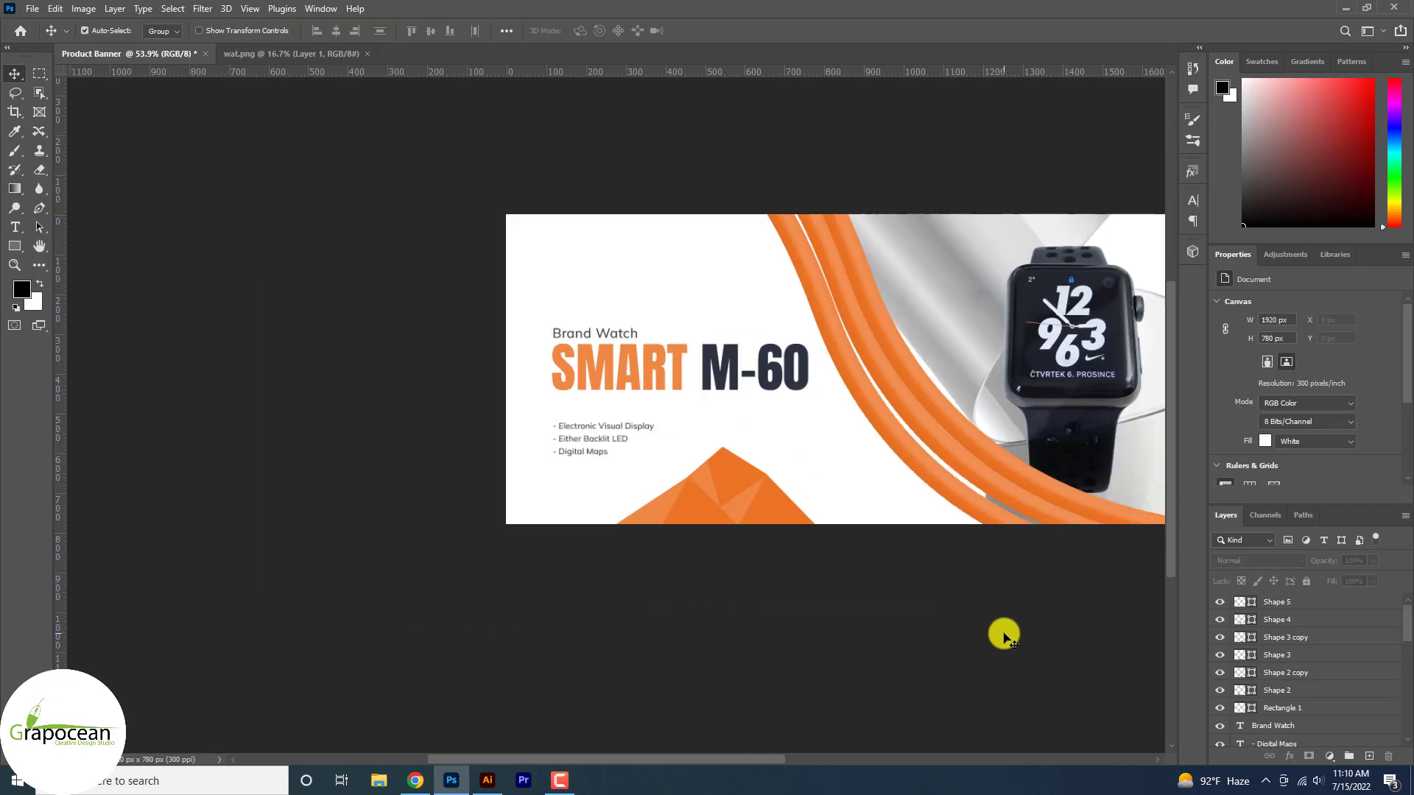
scroll(798, 537, up, 2)
scroll(805, 537, up, 3)
Nudge the Shape 5 facet into place, then select the Shape 3 copy and Shape 2 copy layers.
click(605, 528)
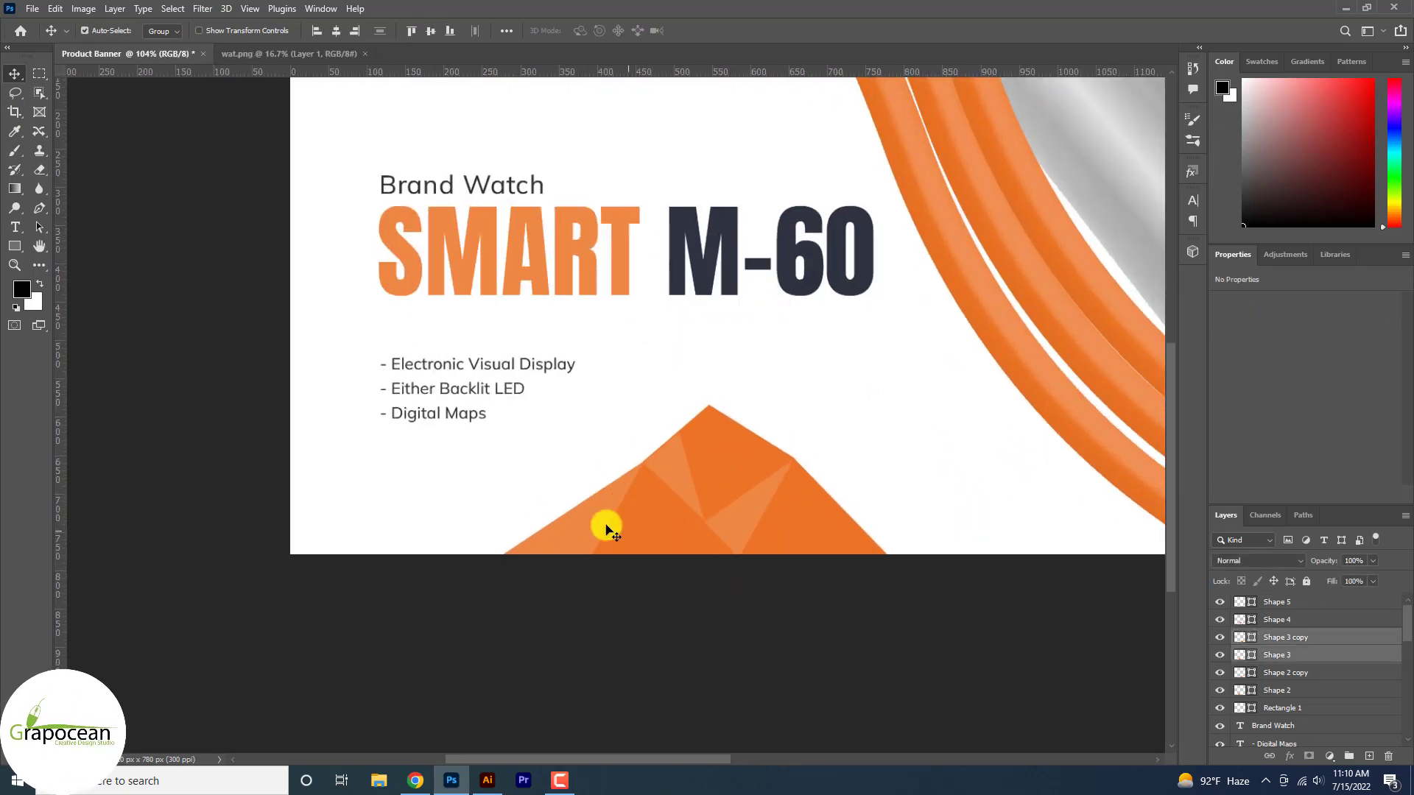
click(660, 472)
scroll(678, 479, up, 8)
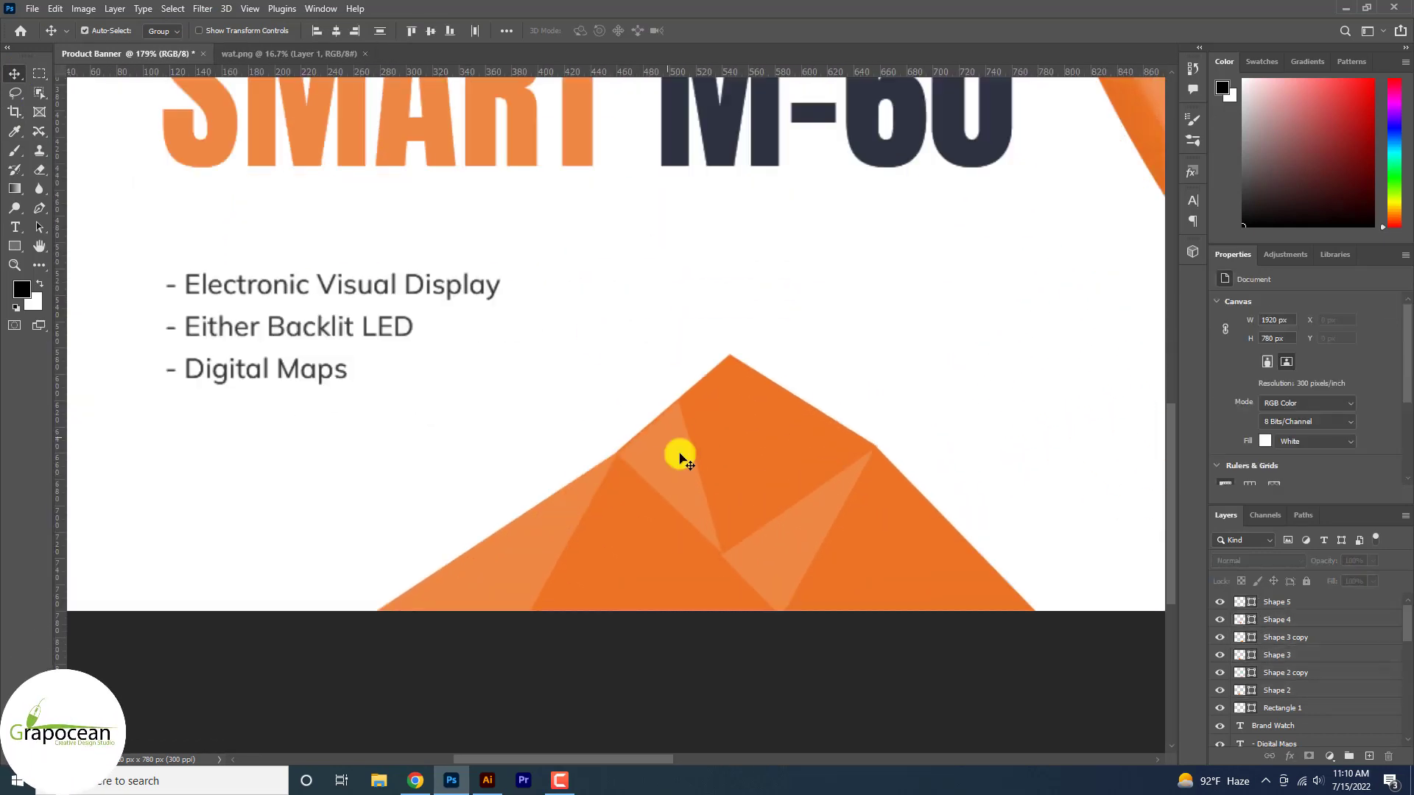
drag(660, 495, 660, 488)
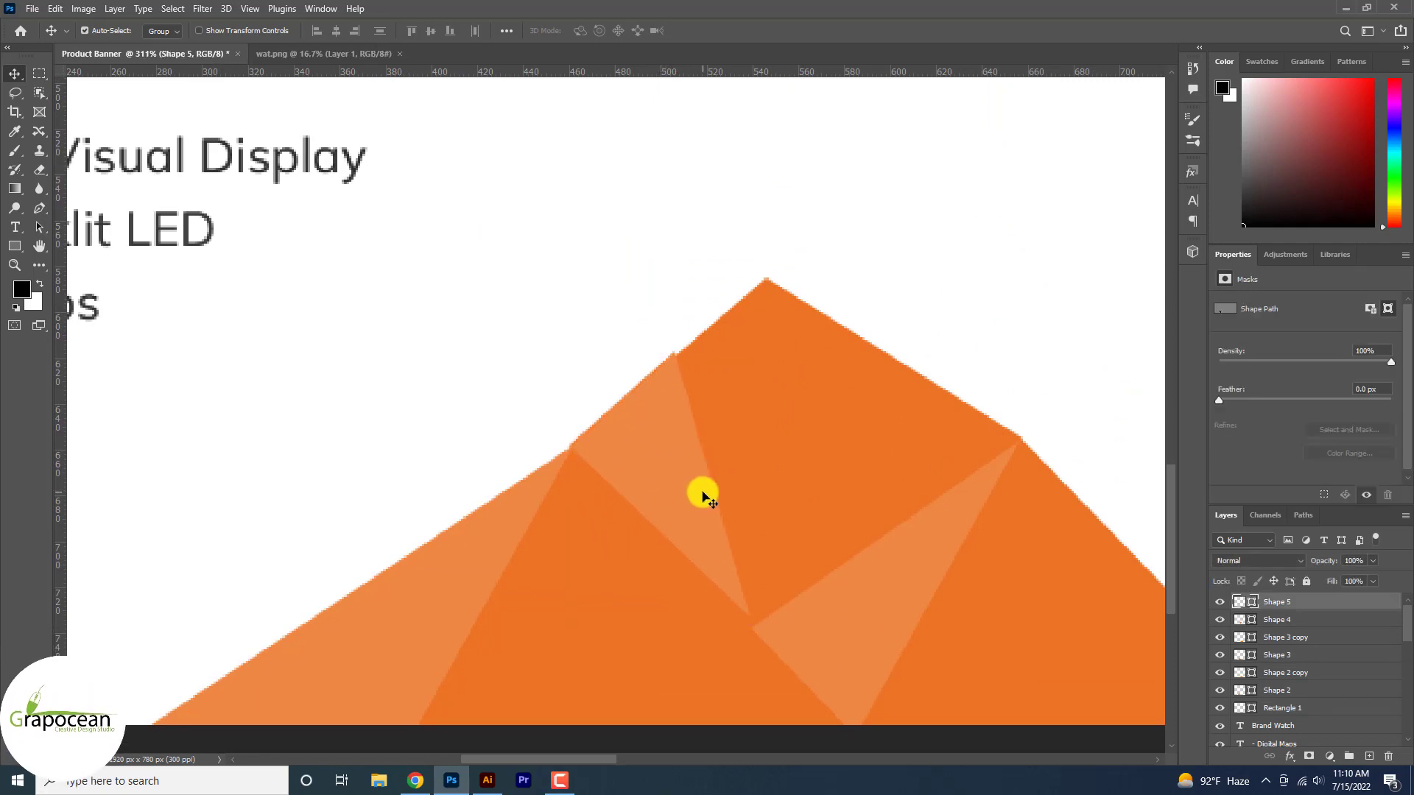
scroll(781, 520, down, 8)
scroll(839, 549, down, 1)
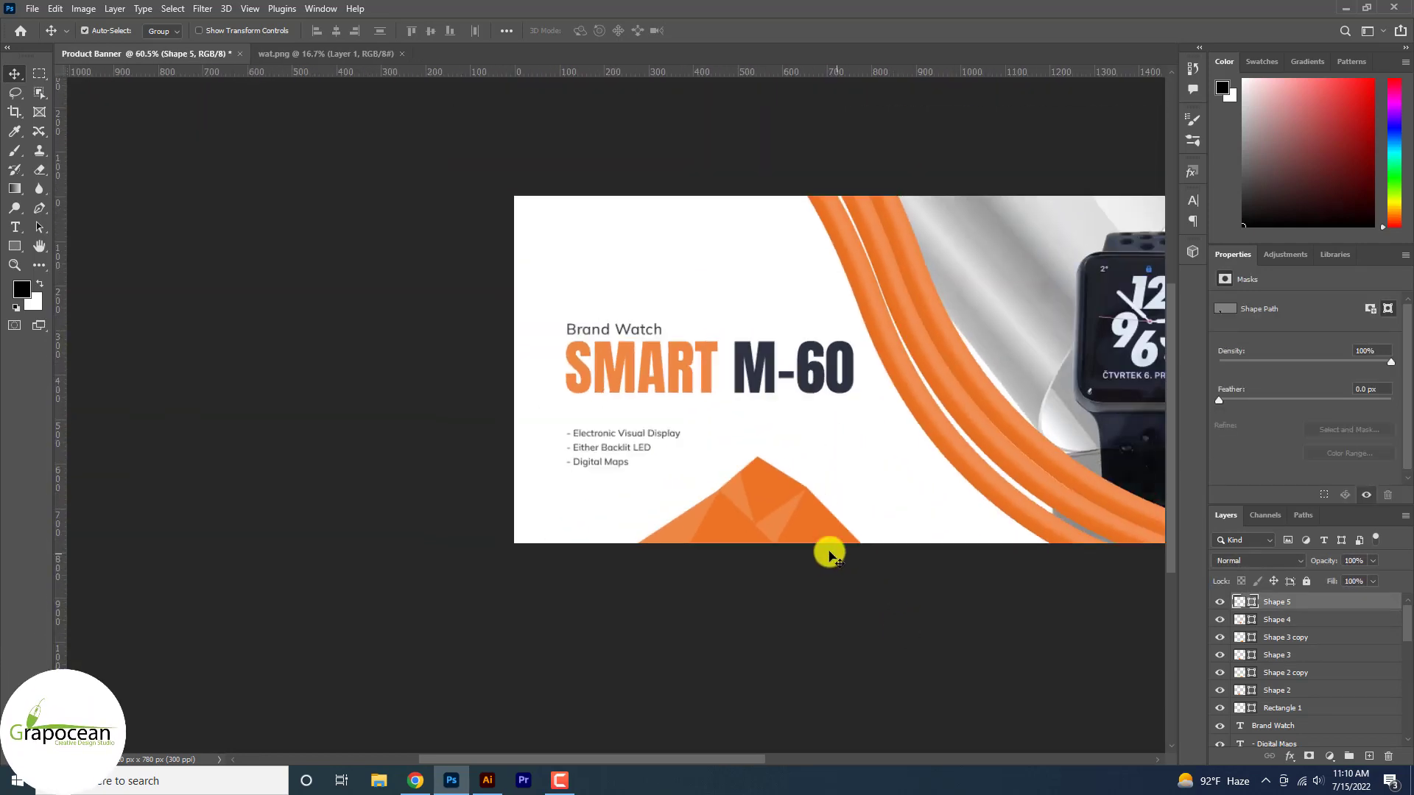
click(783, 521)
shift+click(740, 525)
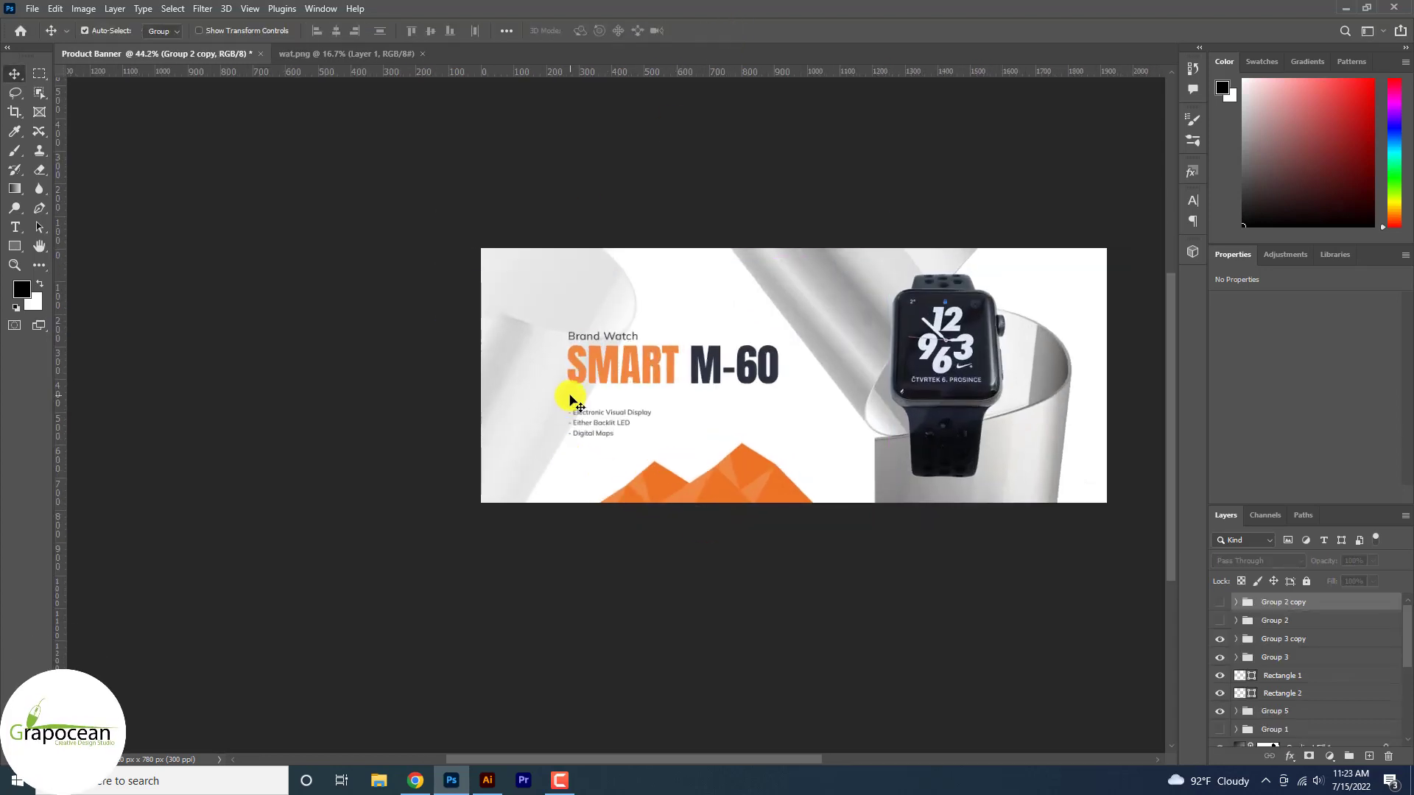
Duplicate the orange triangle group, rotate the copy about 11 degrees and reposition it.
click(571, 398)
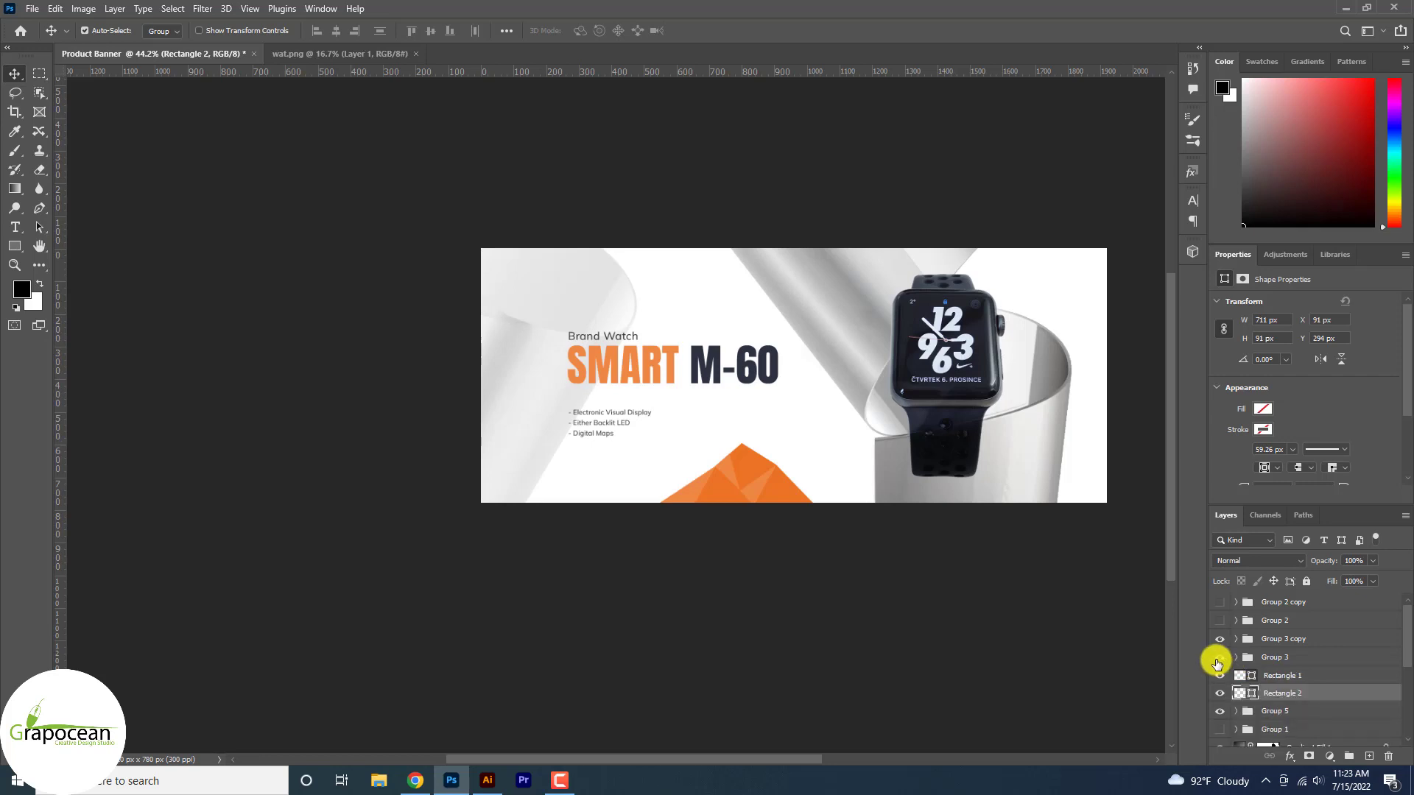
click(1220, 657)
click(913, 495)
key(ctrl+t)
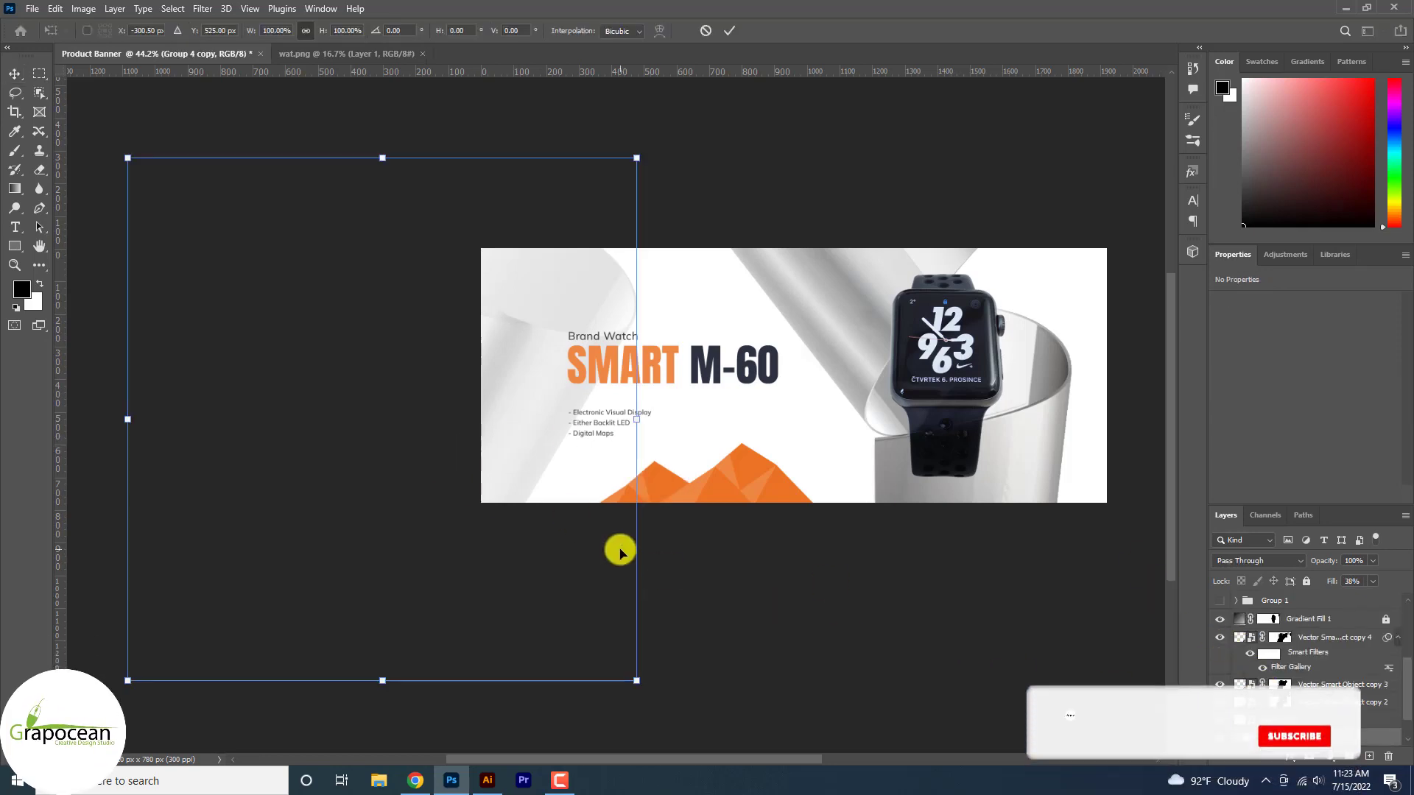
drag(649, 693, 616, 660)
mouse_move(560, 582)
mouse_down()
mouse_move(547, 554)
mouse_move(521, 555)
mouse_up()
click(729, 31)
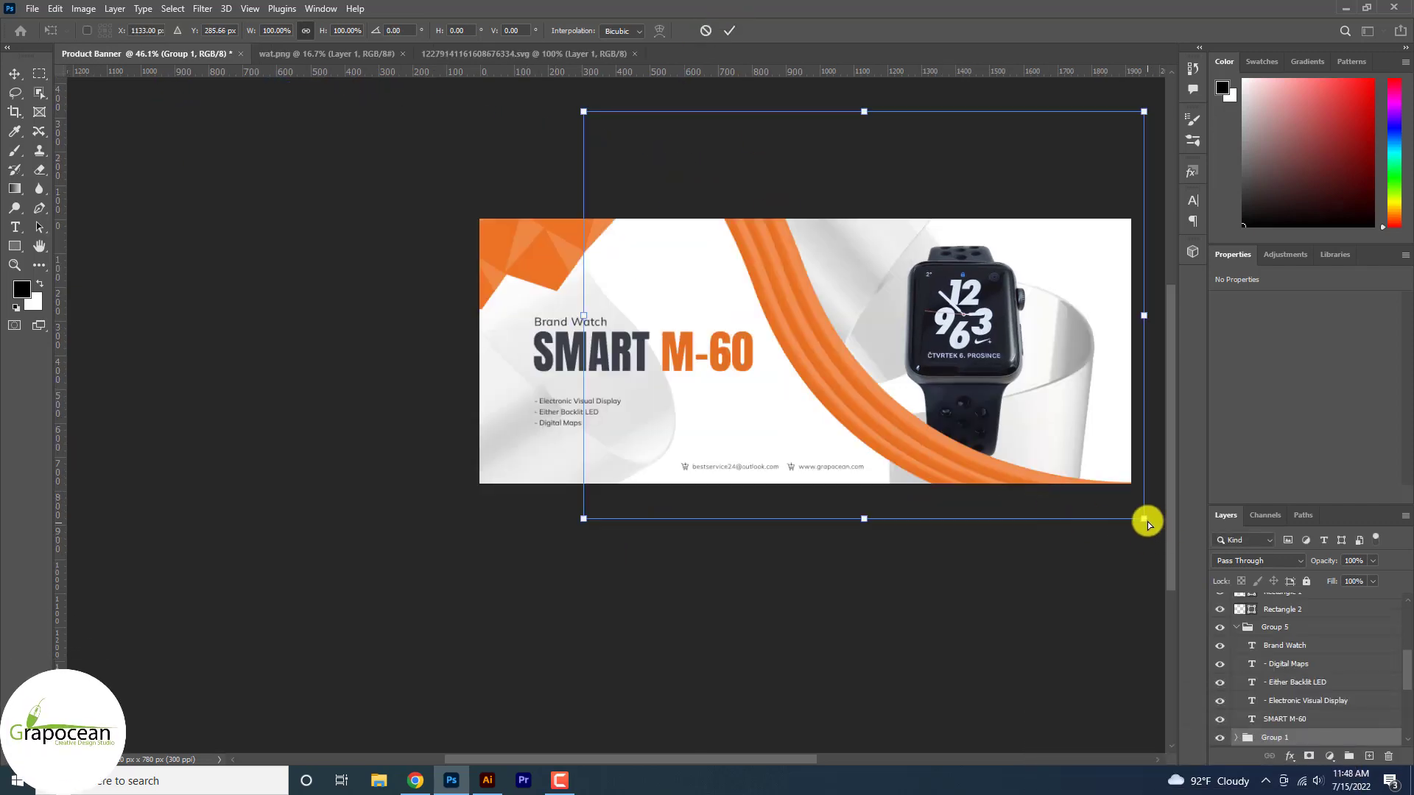
Skew, rotate and shorten the orange stripe group, then reposition it and apply the transform.
drag(1146, 522, 996, 517)
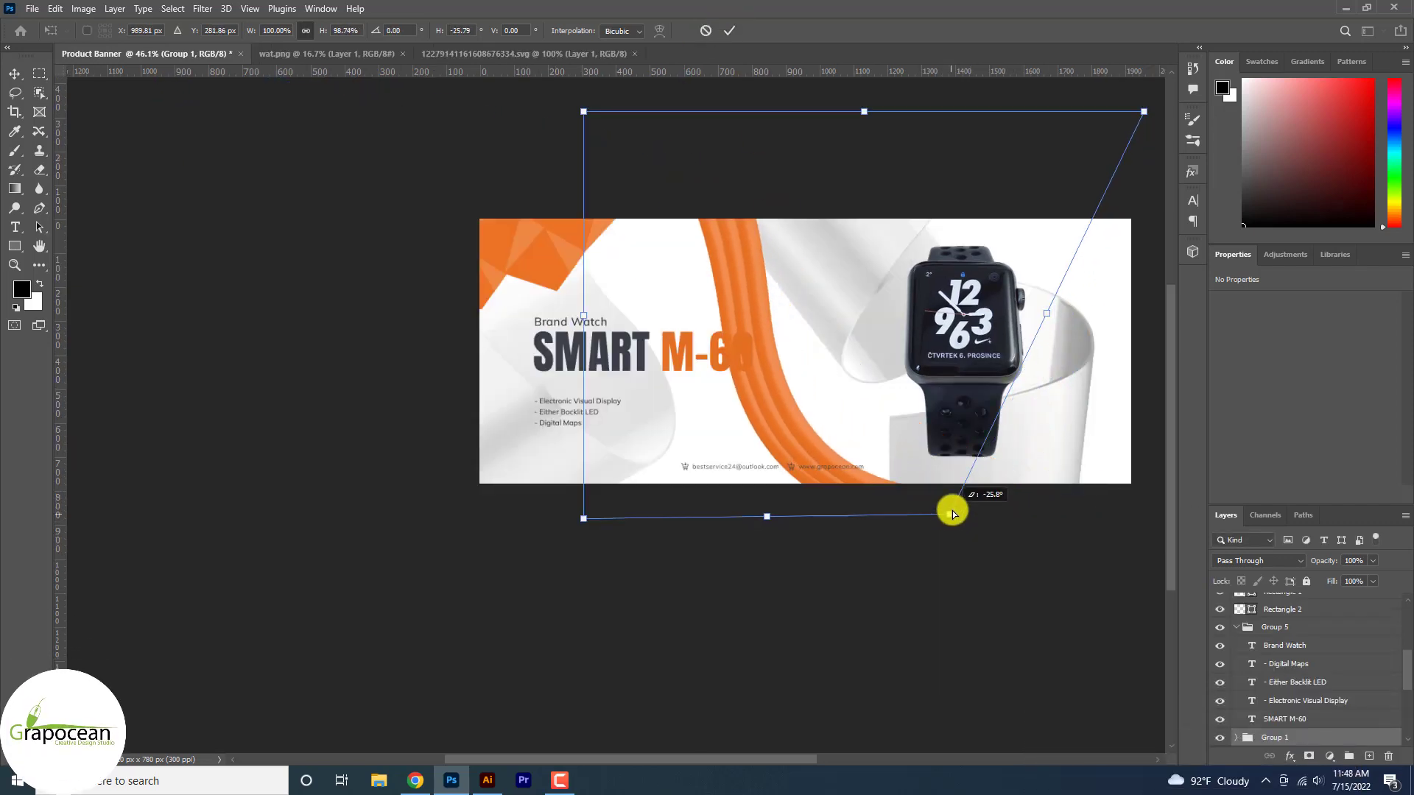
drag(600, 138, 695, 145)
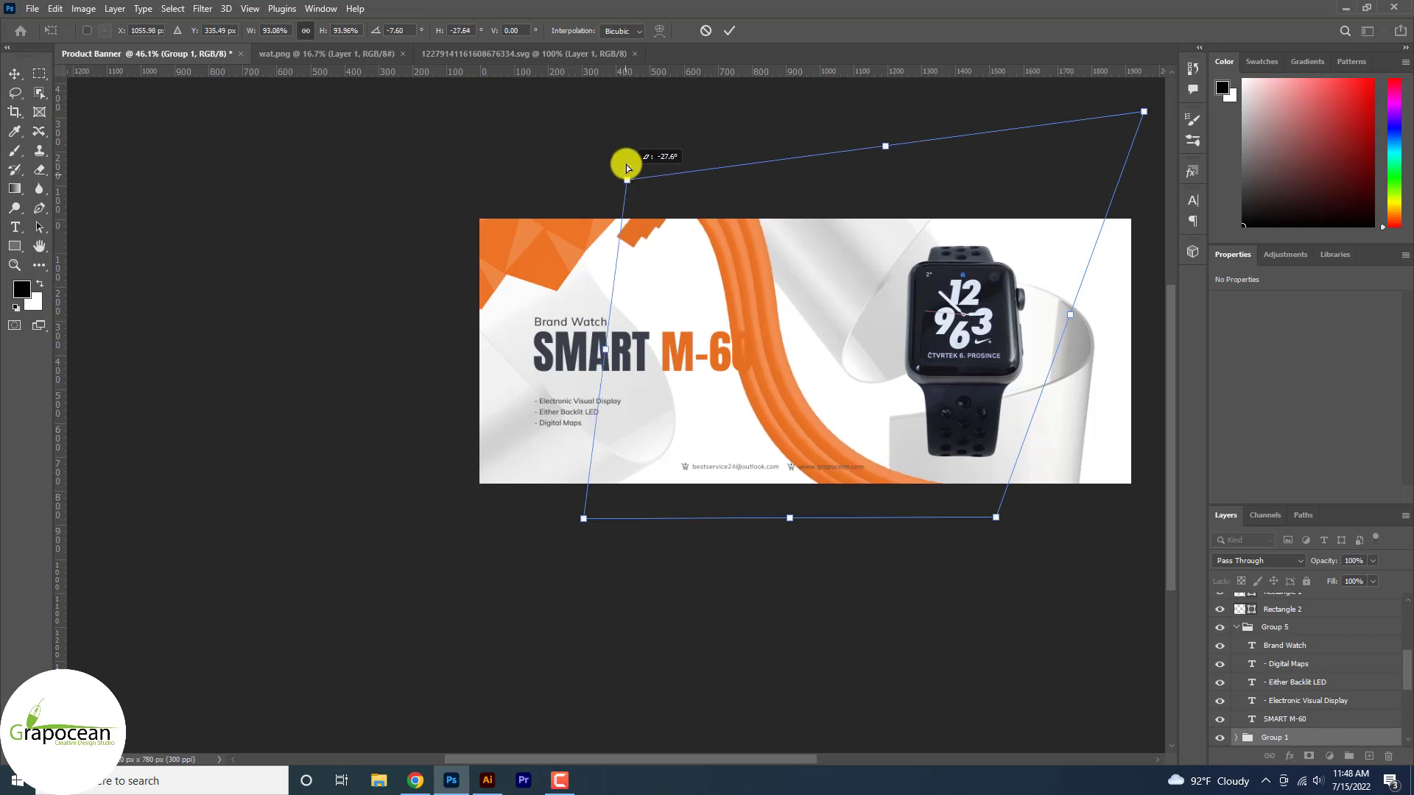
mouse_move(940, 442)
mouse_down()
mouse_move(970, 486)
mouse_move(1001, 492)
mouse_move(958, 503)
mouse_move(968, 492)
mouse_up()
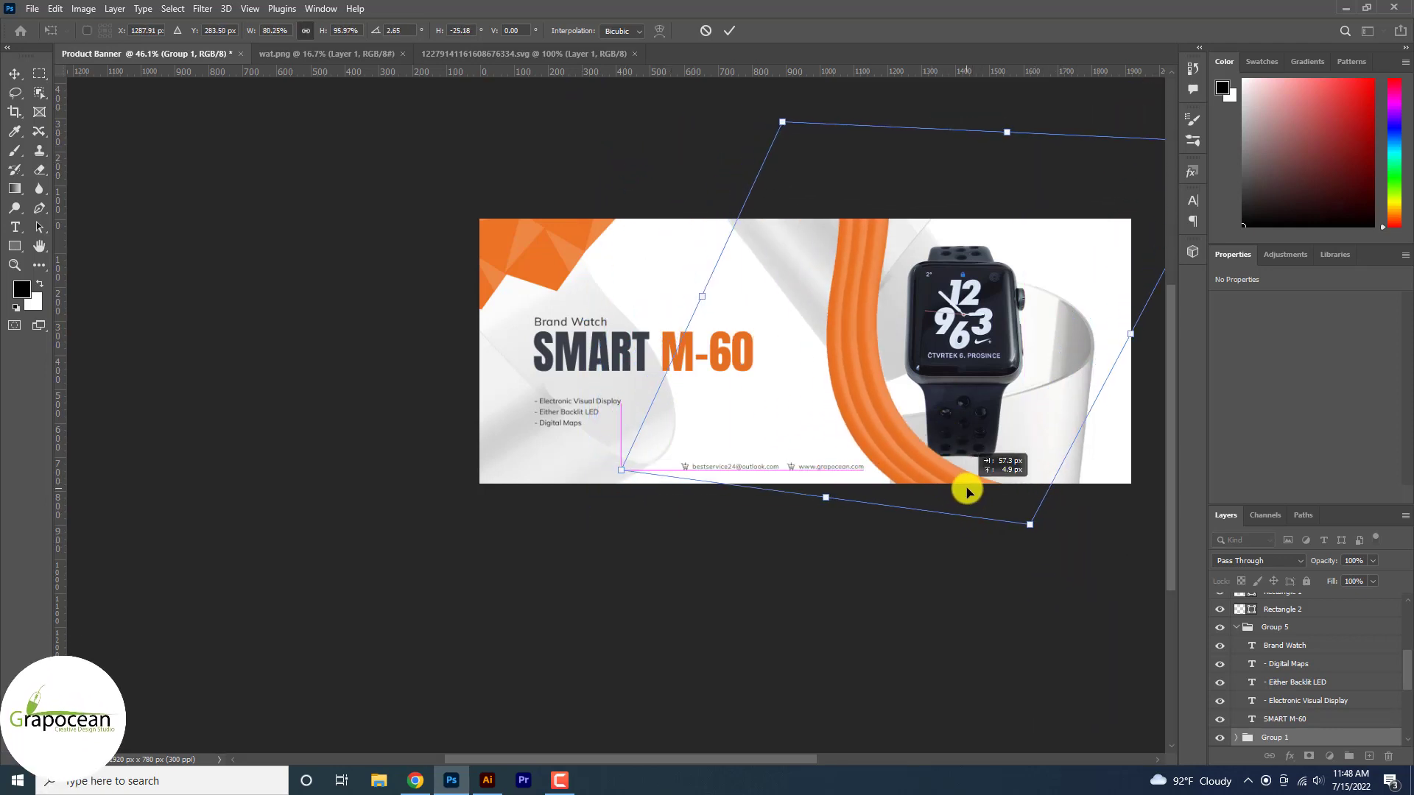
drag(1048, 548, 1019, 559)
drag(933, 478, 948, 499)
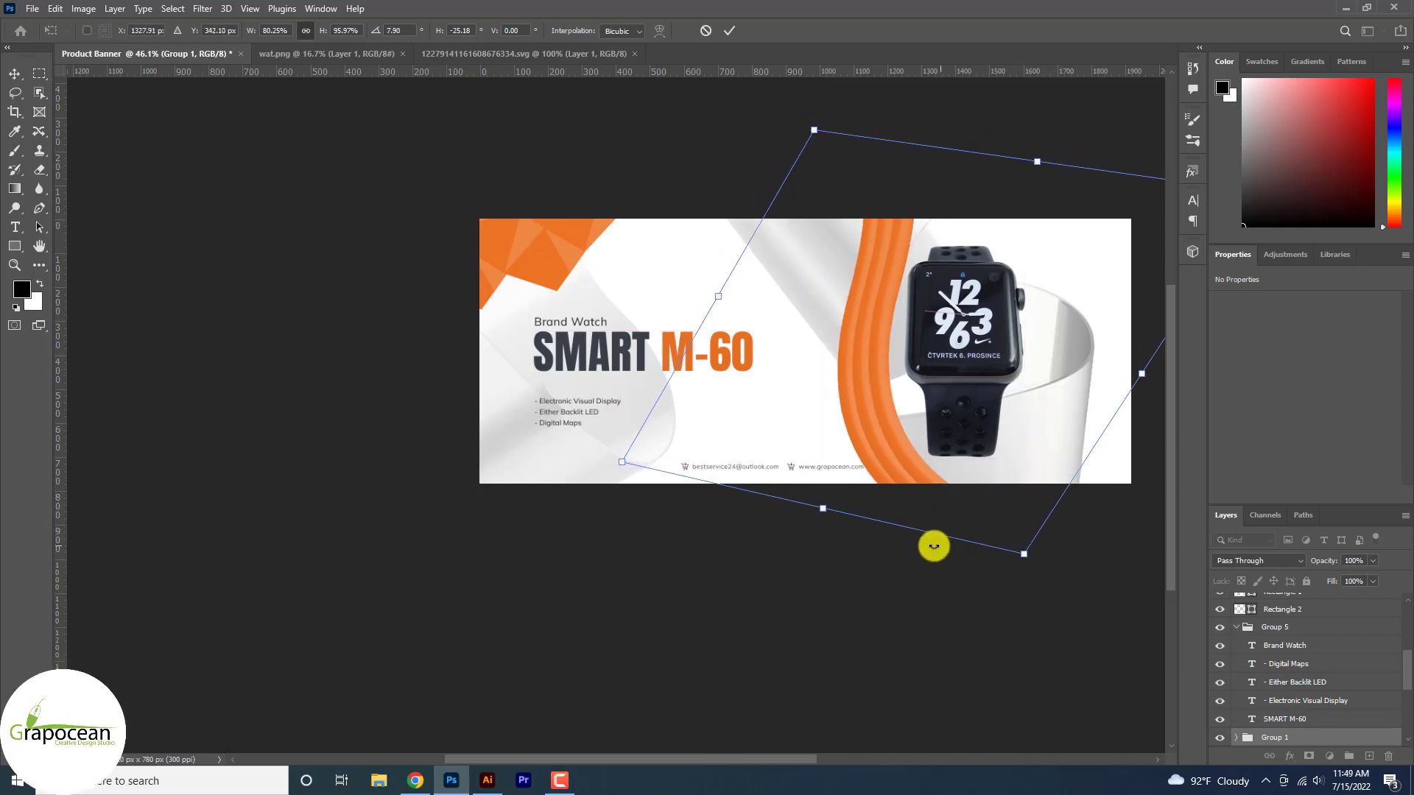
mouse_move(836, 517)
mouse_down()
mouse_move(840, 480)
mouse_move(864, 462)
mouse_move(846, 448)
mouse_up()
mouse_move(1014, 571)
mouse_down()
mouse_move(980, 624)
mouse_move(817, 609)
mouse_move(858, 604)
mouse_up()
mouse_move(793, 530)
mouse_down()
mouse_move(779, 521)
mouse_move(808, 528)
mouse_up()
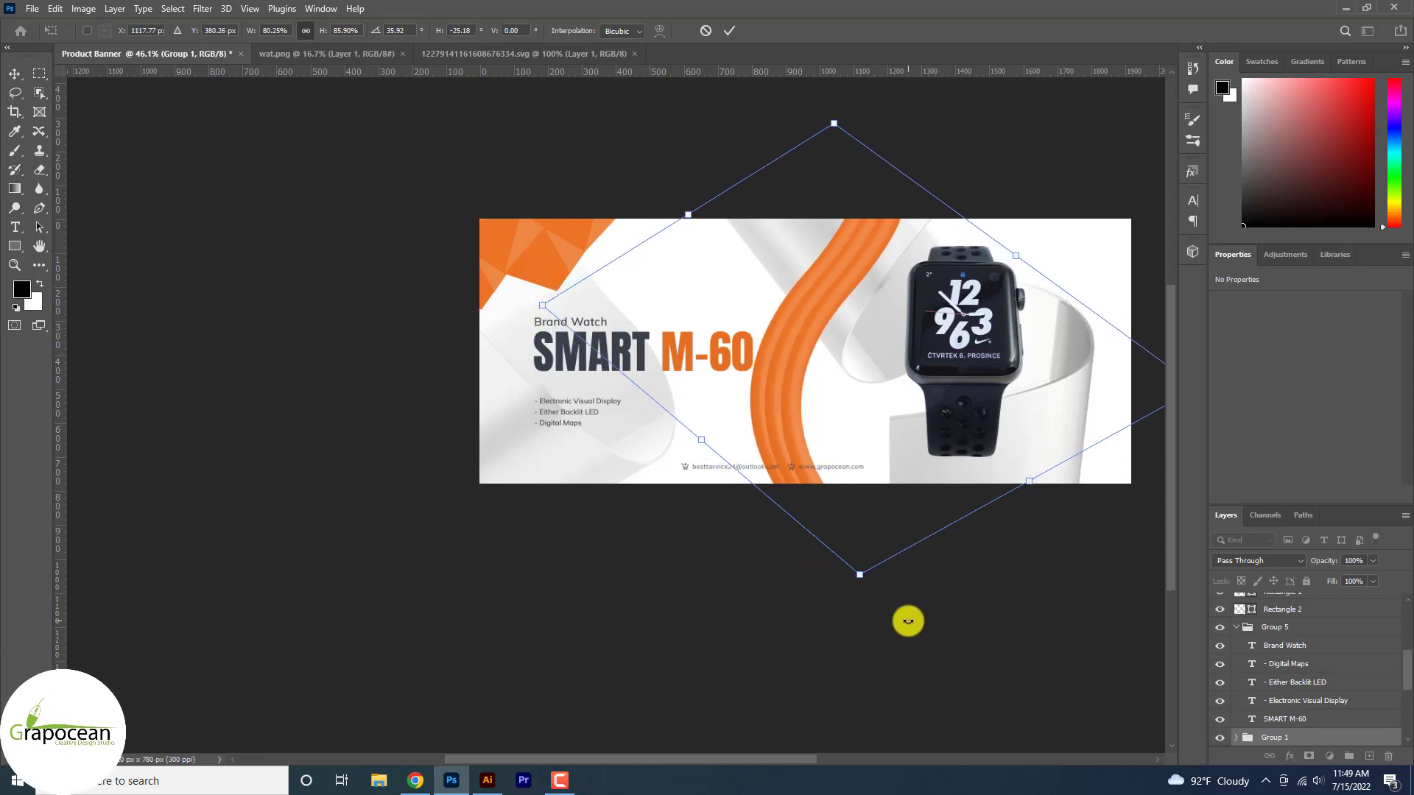
click(729, 29)
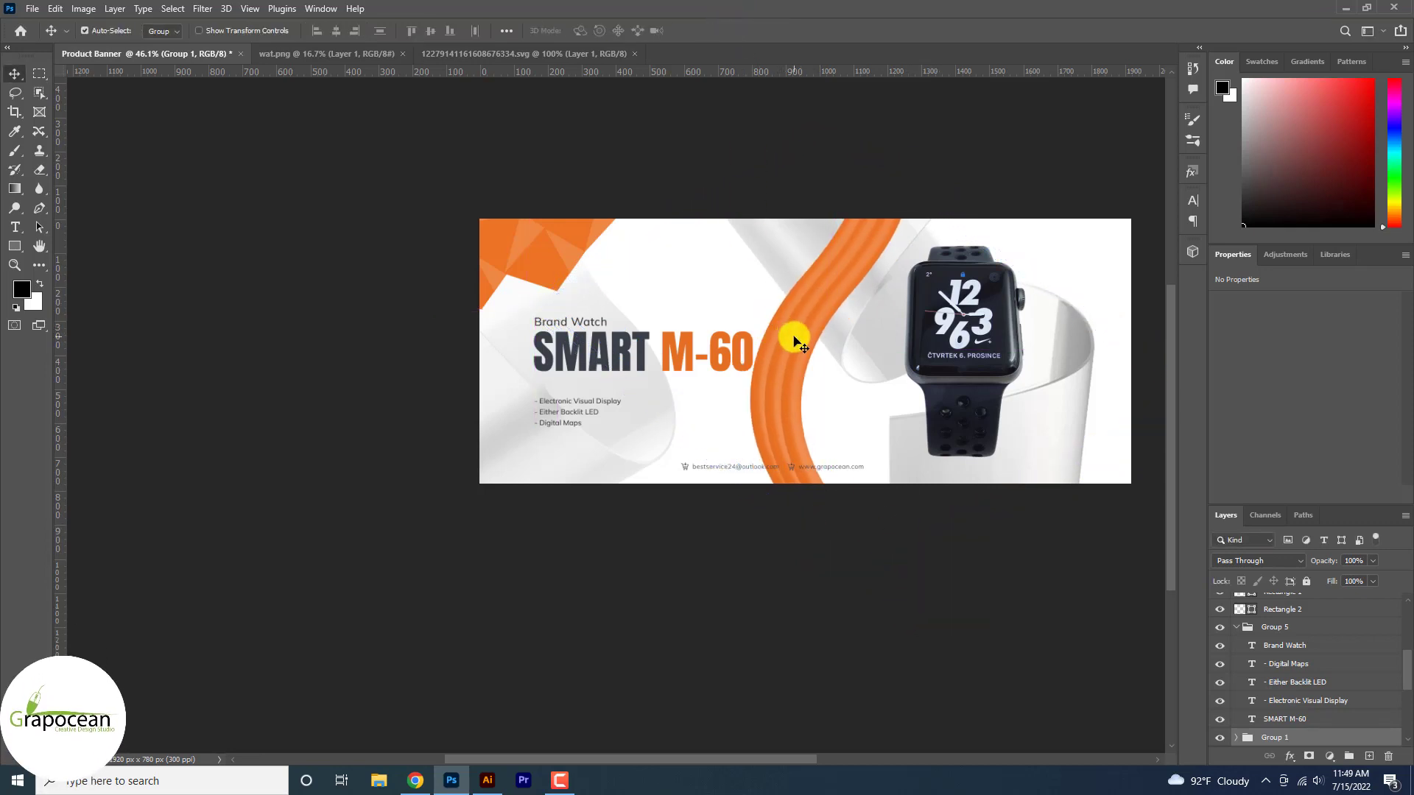
Slide the orange stripe right so it sits over the watch.
mouse_move(795, 338)
mouse_down()
mouse_move(805, 322)
mouse_move(804, 336)
mouse_up()
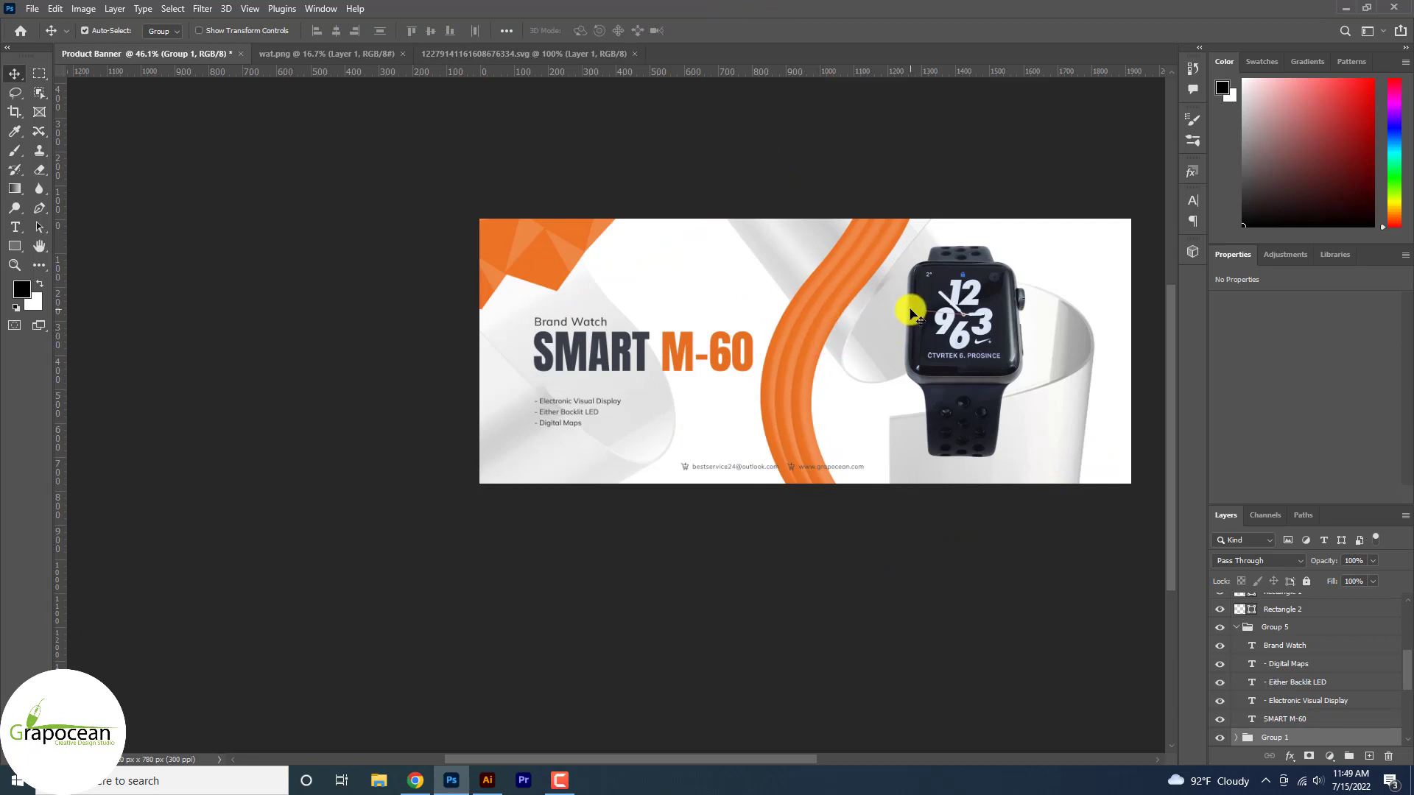
scroll(902, 328, down, 3)
scroll(835, 359, up, 2)
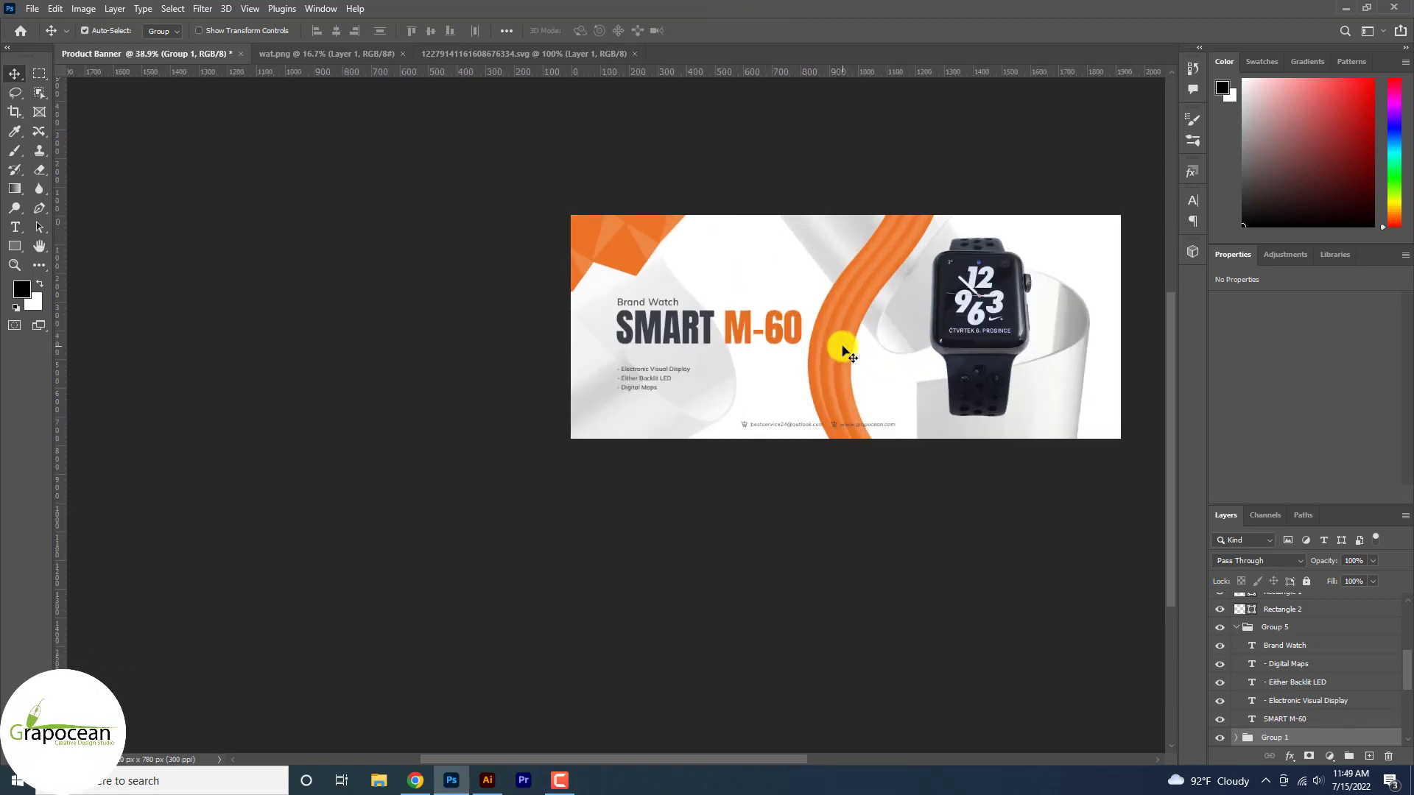
mouse_move(844, 350)
mouse_down()
mouse_move(1037, 352)
mouse_move(987, 375)
mouse_move(886, 354)
mouse_move(973, 348)
mouse_up()
mouse_move(994, 287)
mouse_down()
mouse_move(1025, 298)
mouse_move(1010, 313)
mouse_move(979, 296)
mouse_move(963, 312)
mouse_up()
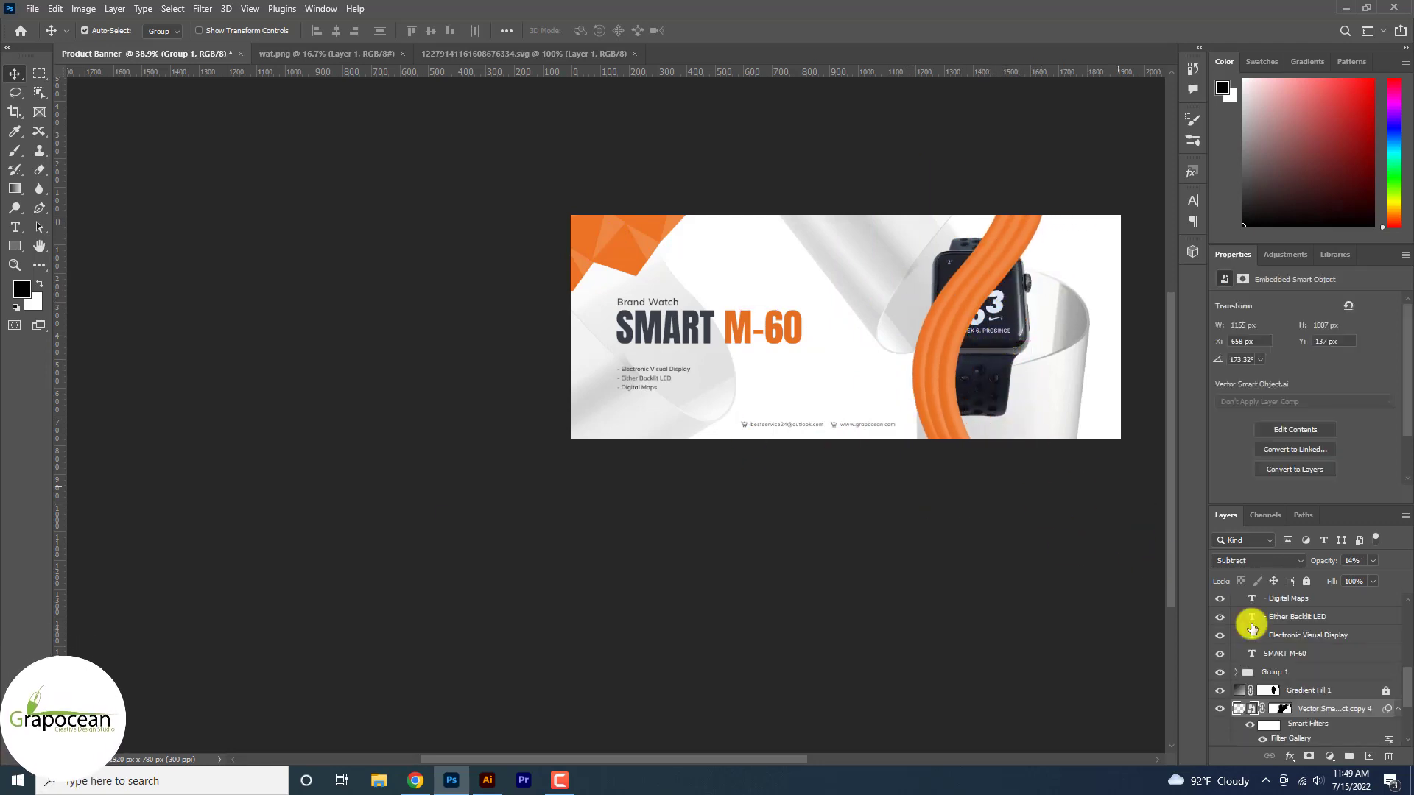
Locate the watch layer, Layer 1, and move it to the top of the layer stack.
click(1252, 700)
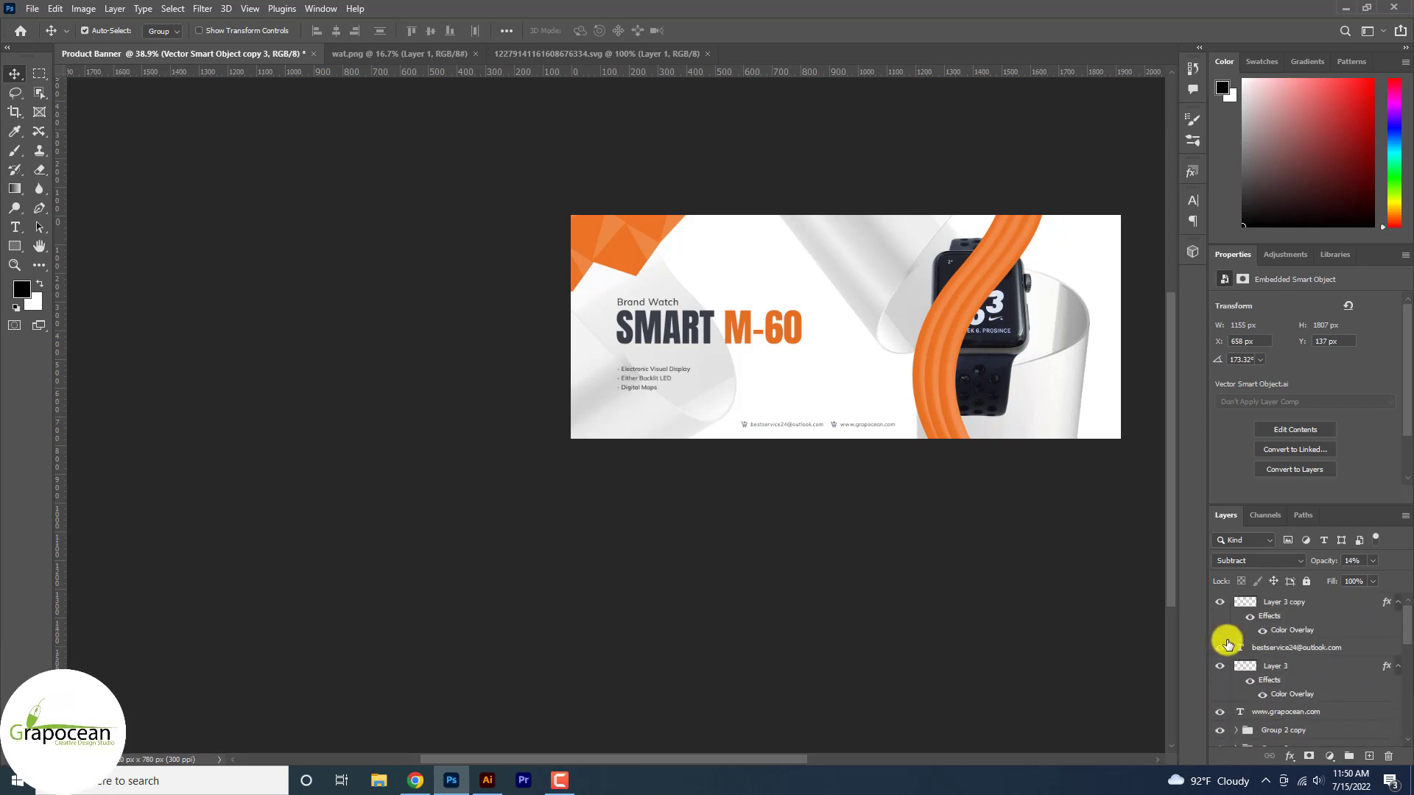
scroll(1225, 665, down, 3)
scroll(1243, 654, down, 3)
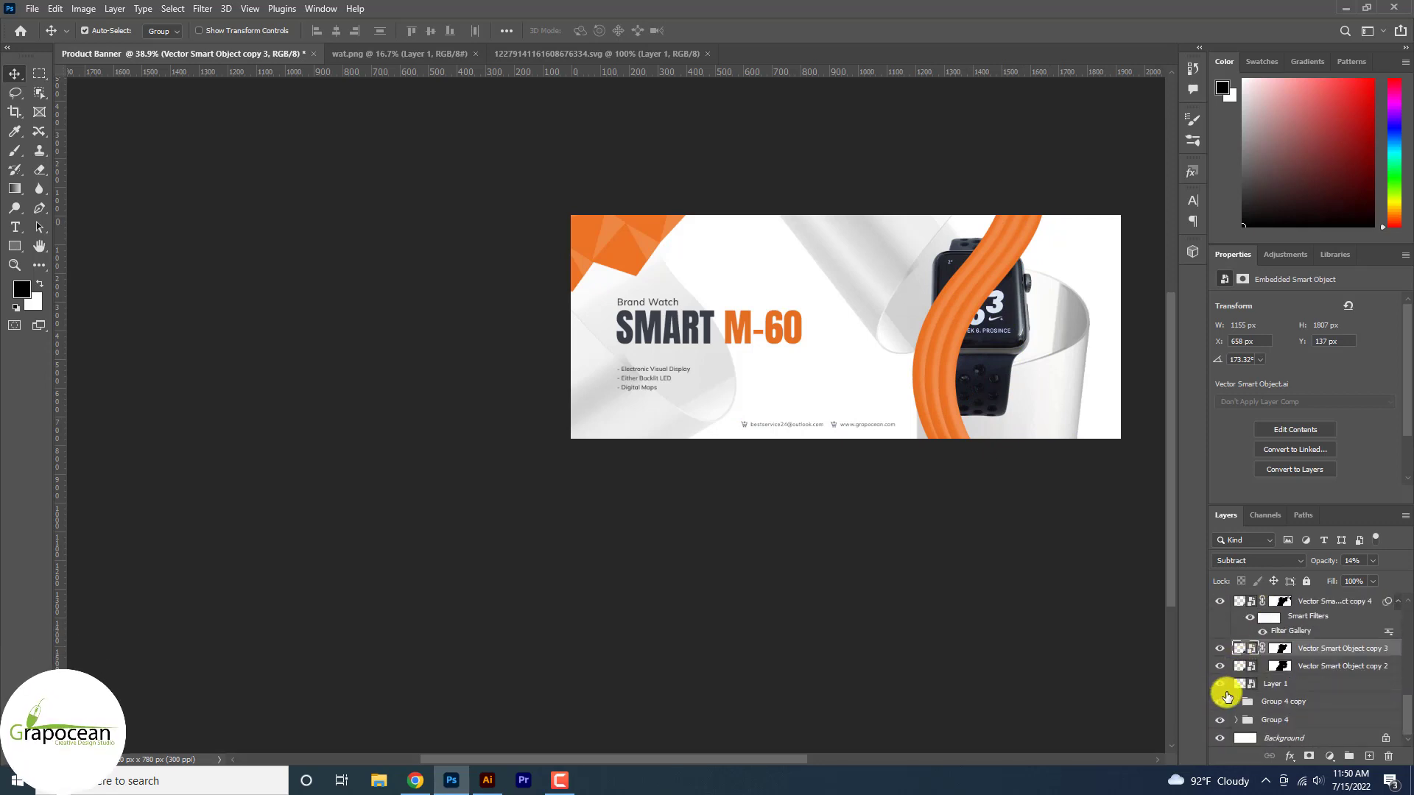
click(1219, 688)
click(1219, 688)
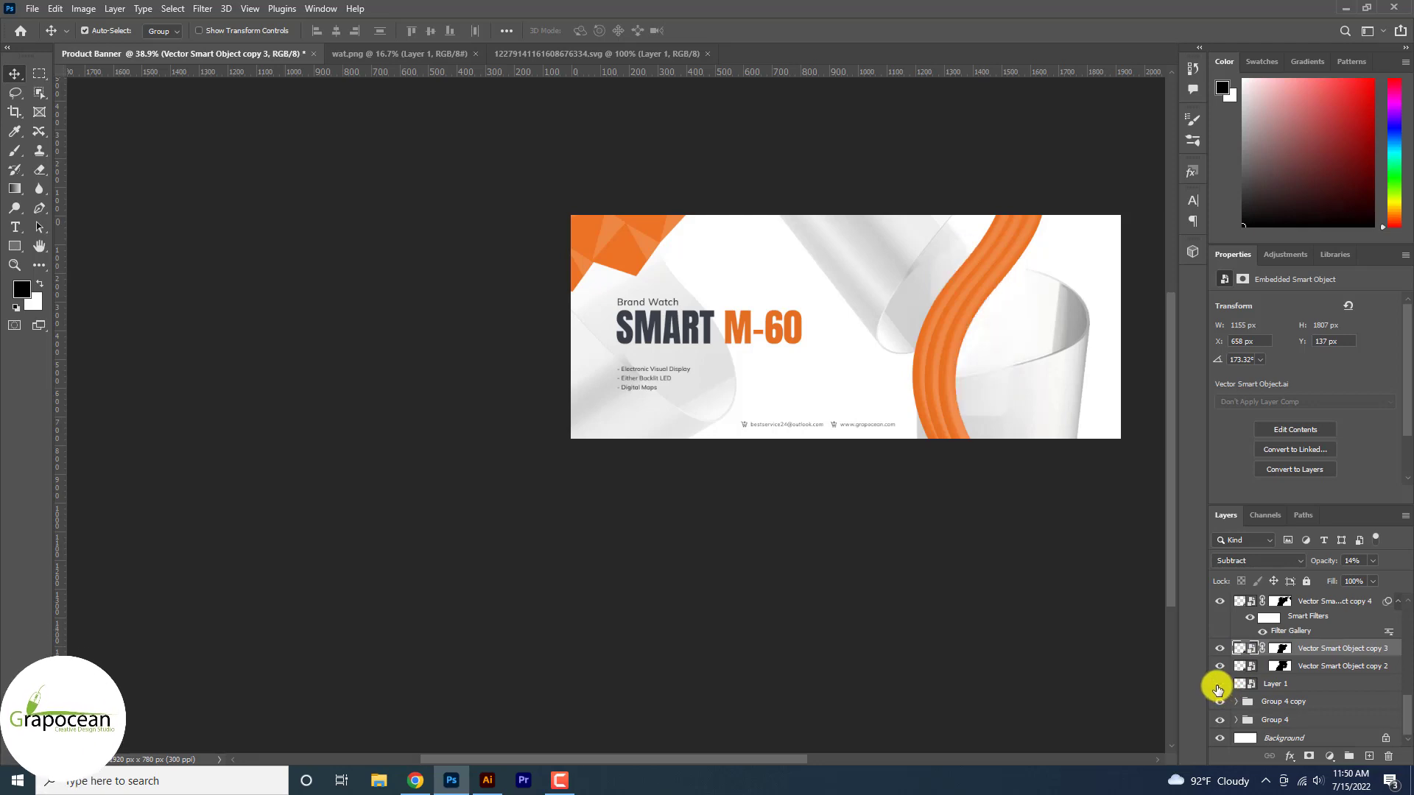
click(1219, 685)
click(1267, 689)
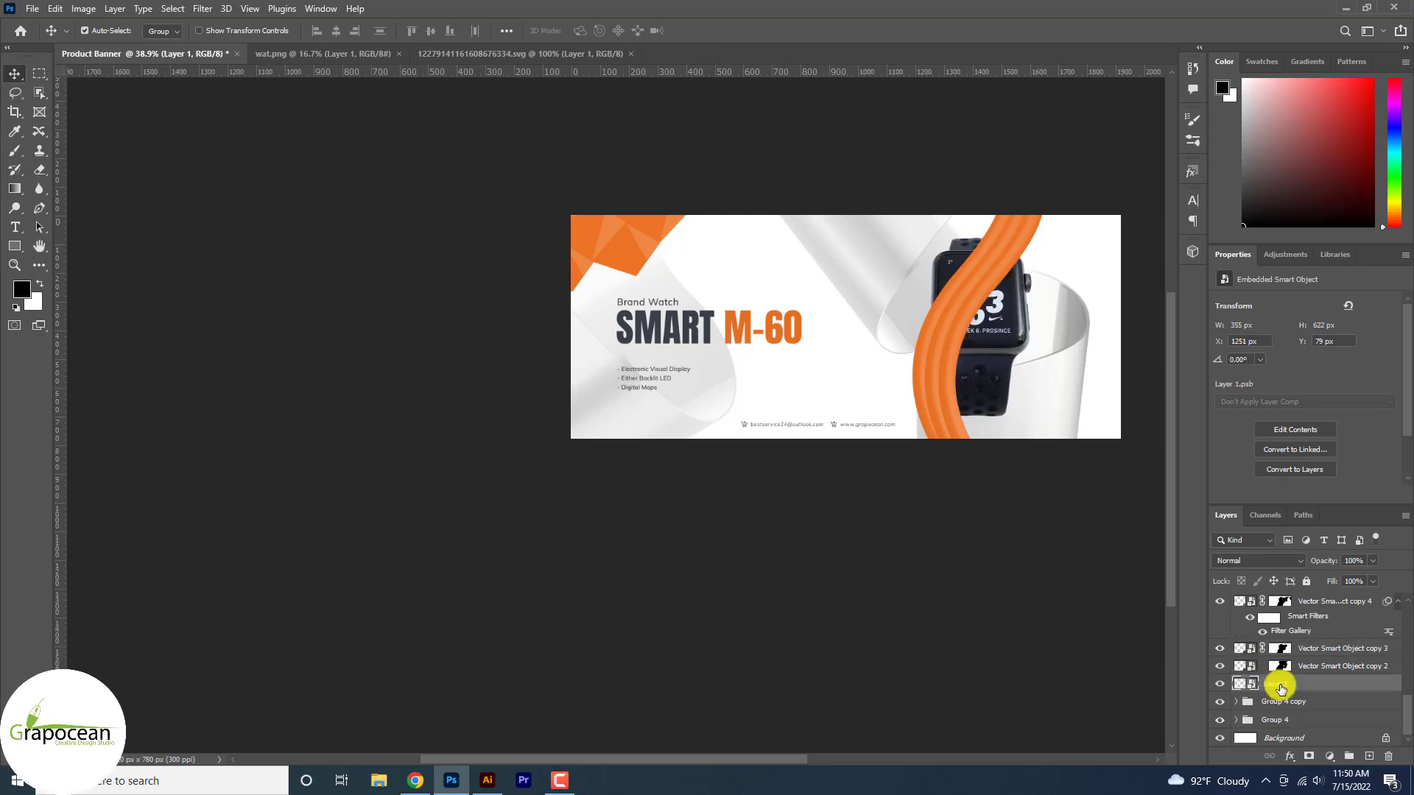
scroll(1293, 626, up, 1)
scroll(1297, 539, up, 3)
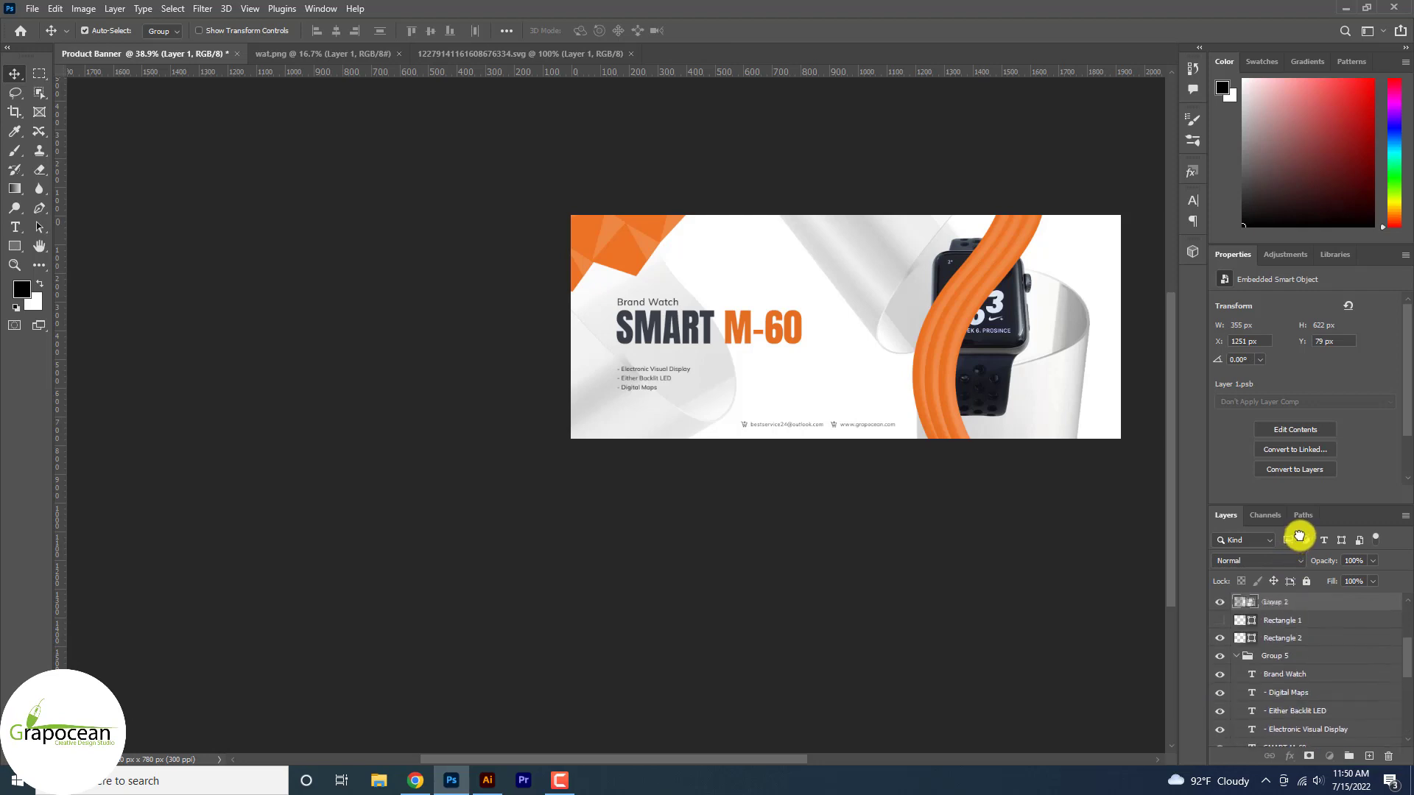
drag(1300, 532, 1273, 601)
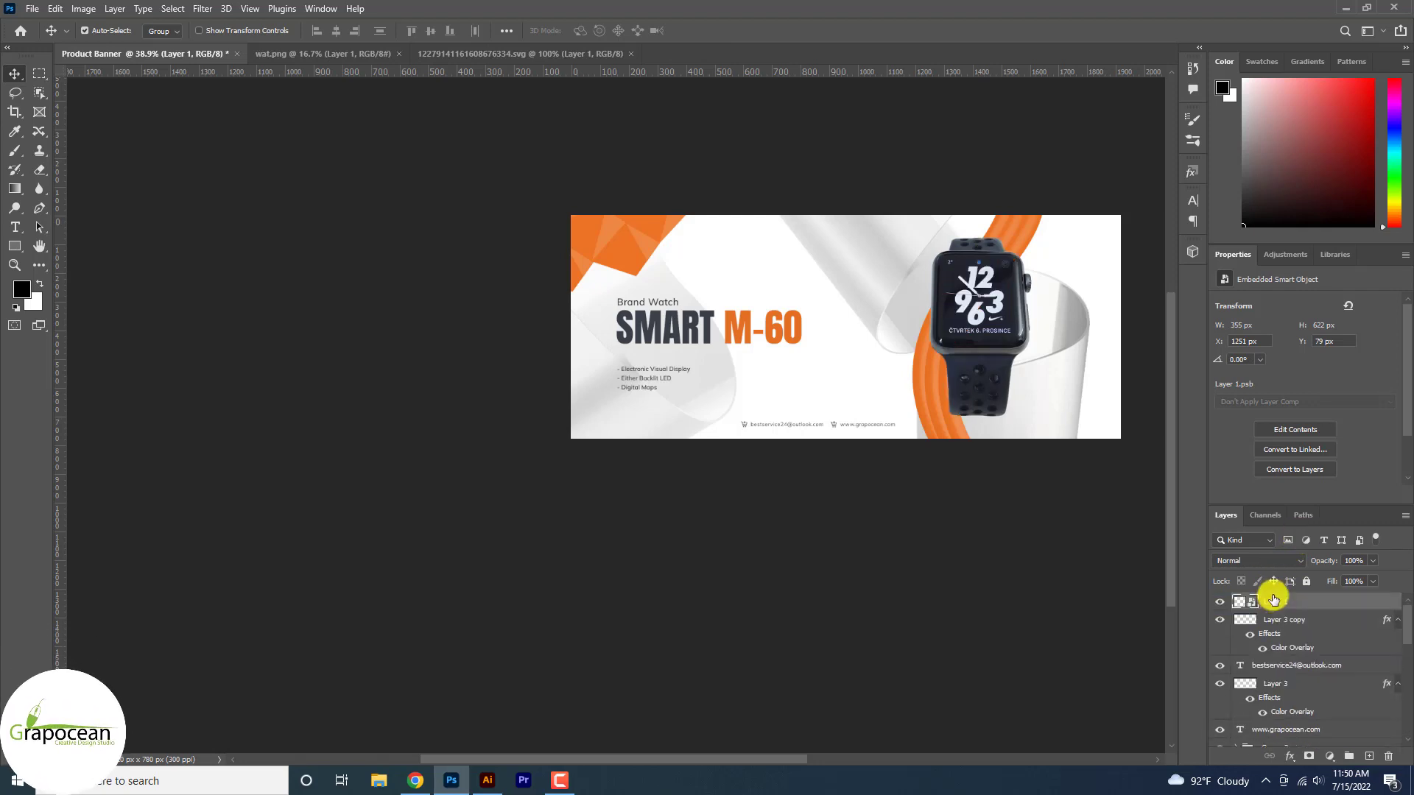
Reposition the orange stripe group so it curves behind the watch, then select the watch.
drag(941, 405, 921, 404)
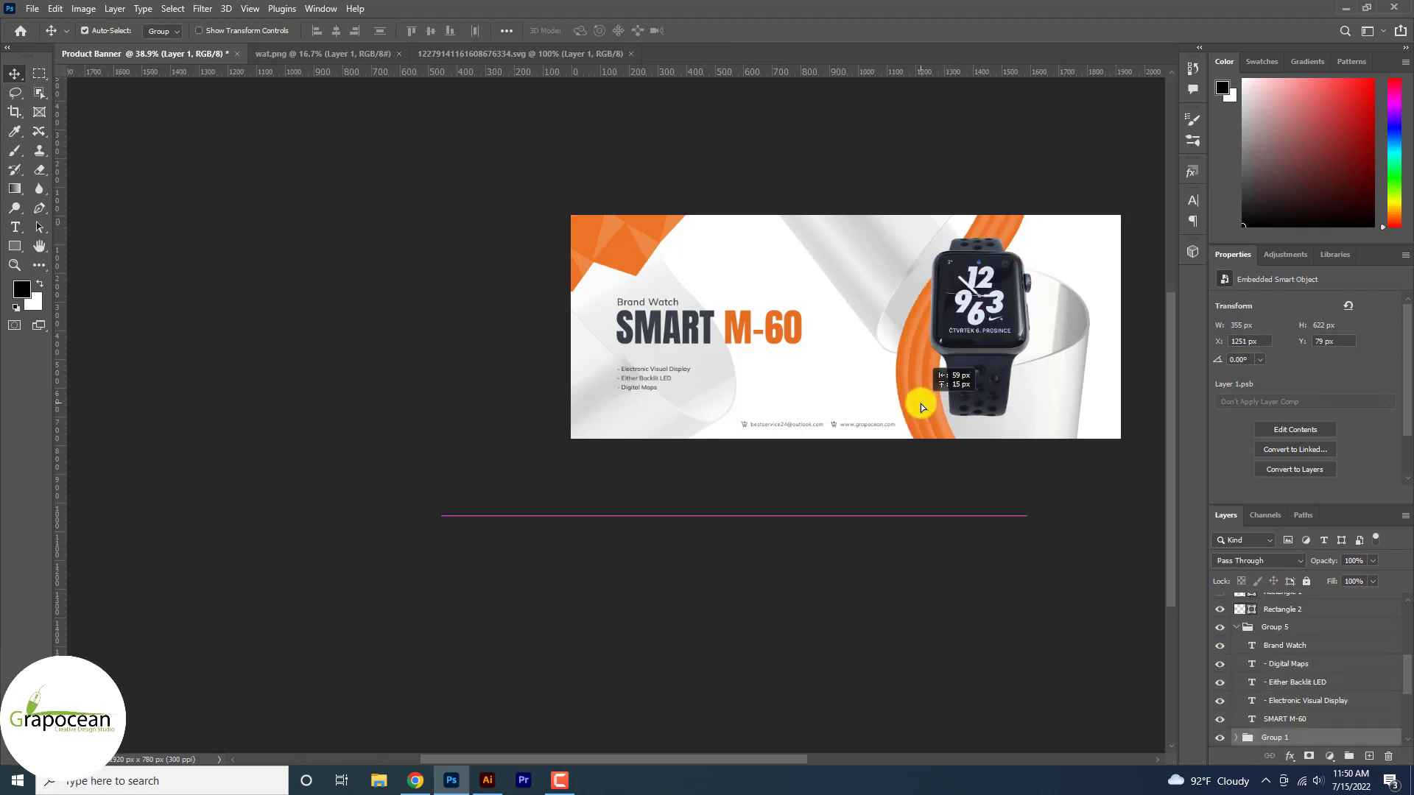
scroll(1007, 587, down, 3)
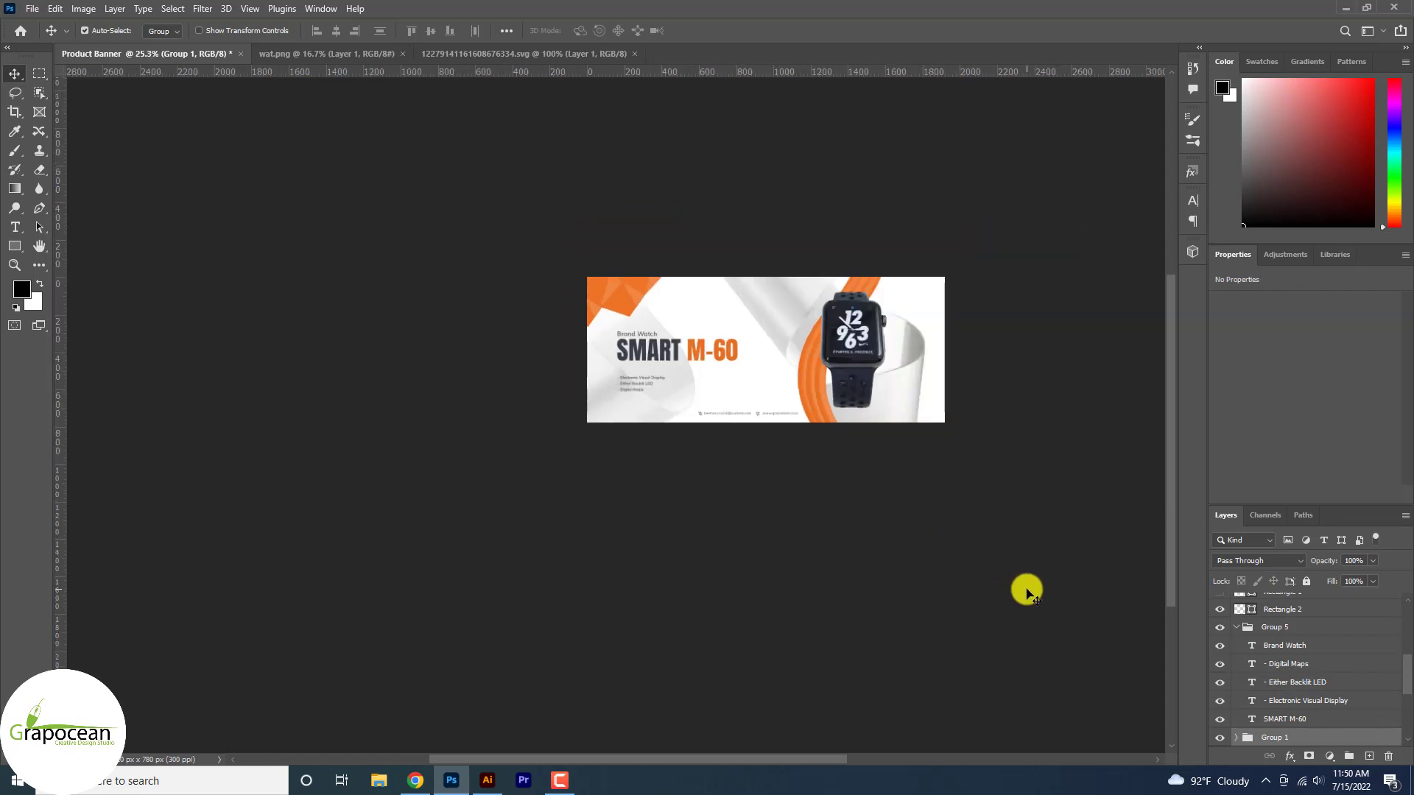
scroll(867, 475, up, 3)
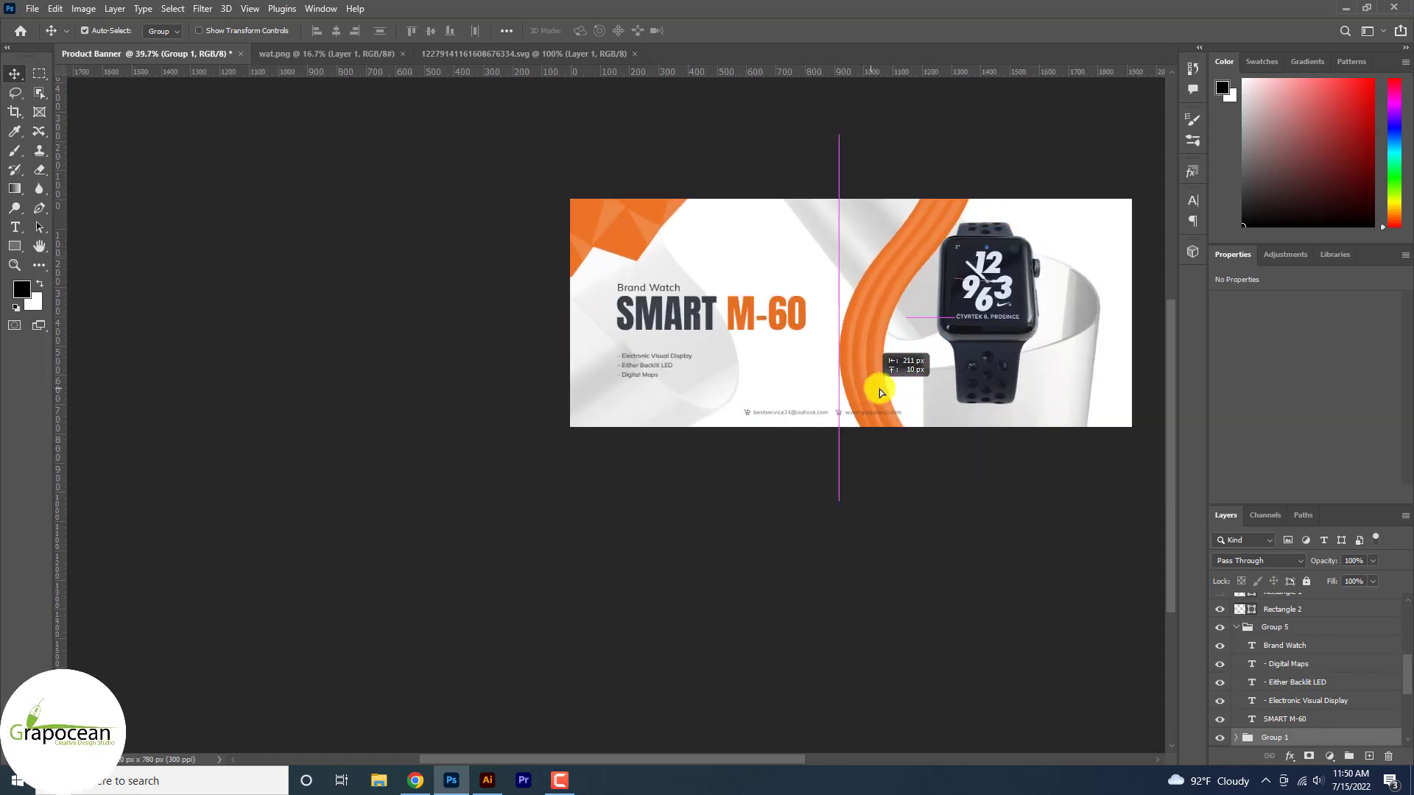
drag(884, 392, 939, 409)
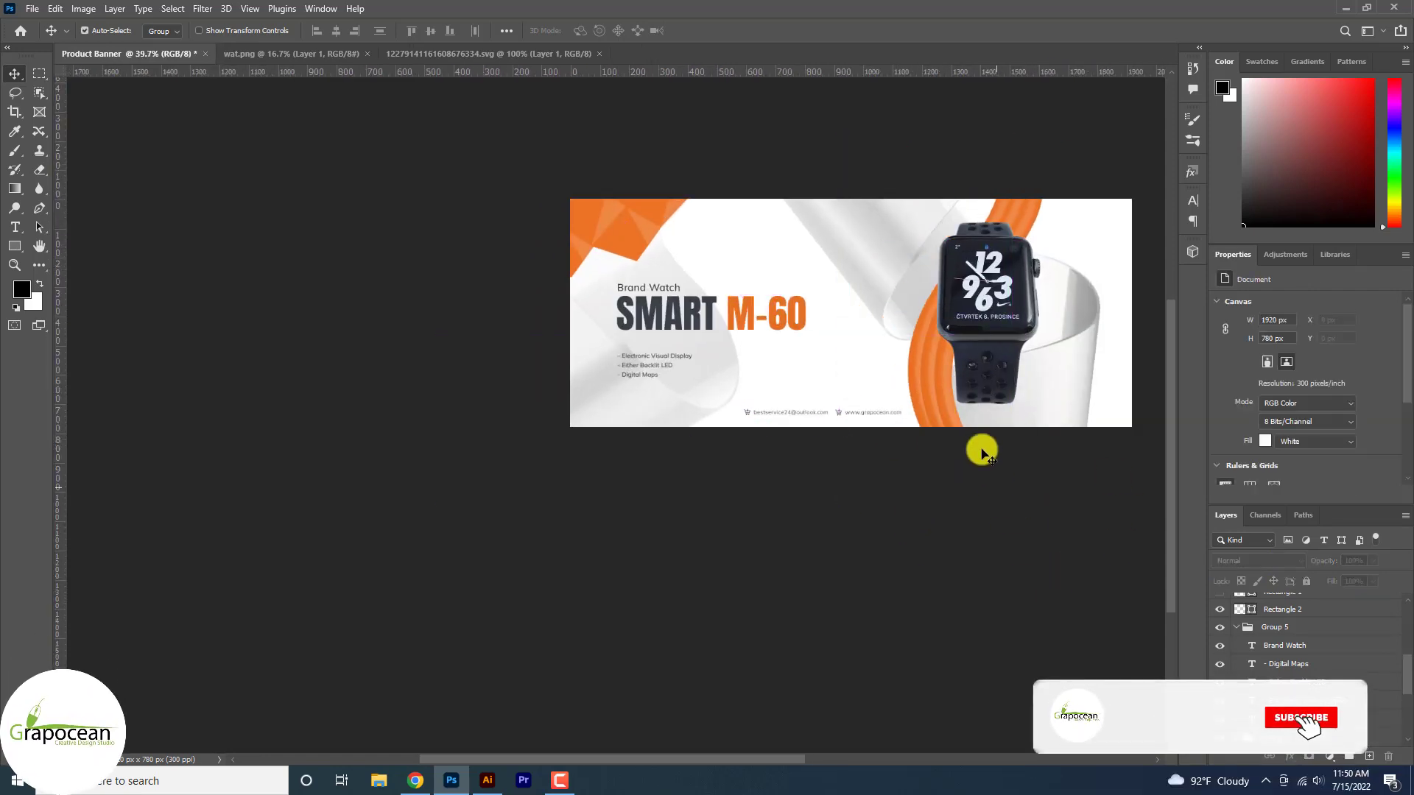
click(992, 381)
Rotate the watch about -27° and enlarge it, then apply the transform.
key(ctrl+t)
mouse_move(1060, 474)
mouse_down()
mouse_move(1070, 420)
mouse_move(1027, 398)
mouse_move(1089, 284)
mouse_move(1117, 379)
mouse_move(1088, 379)
mouse_up()
drag(967, 355, 982, 360)
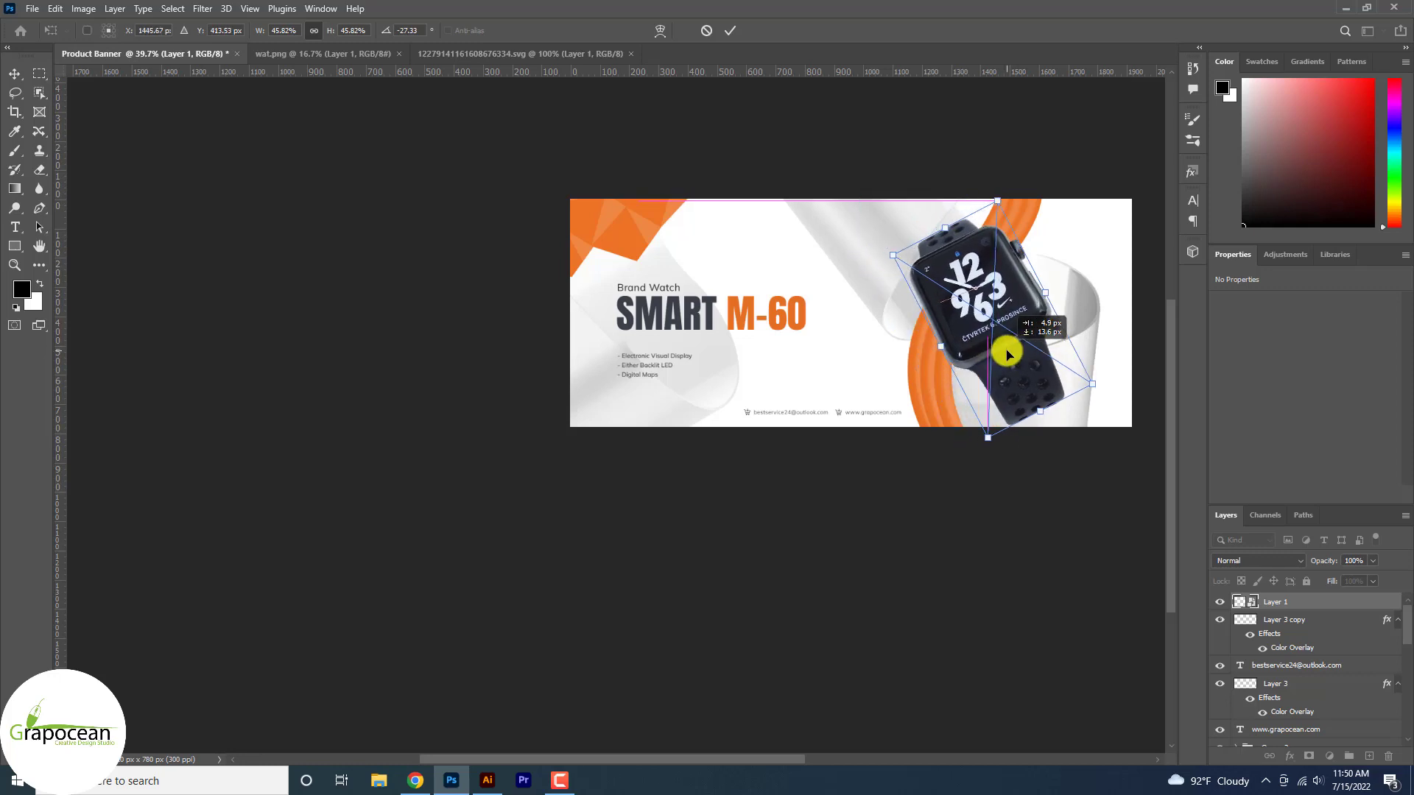
click(732, 29)
Move the Vector Smart Object copy 2–4 layers above the watch and zoom the view out.
click(1065, 352)
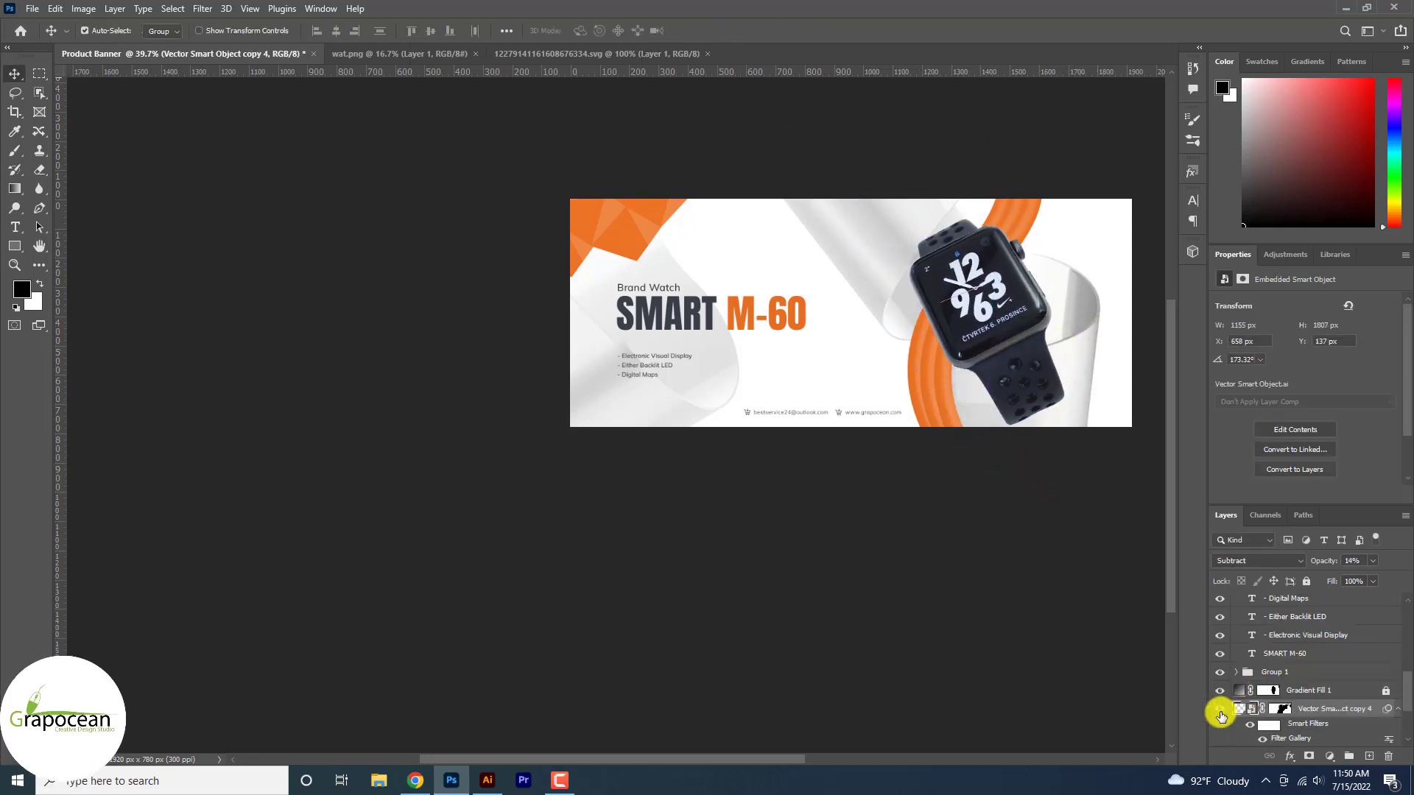
scroll(1296, 716, down, 3)
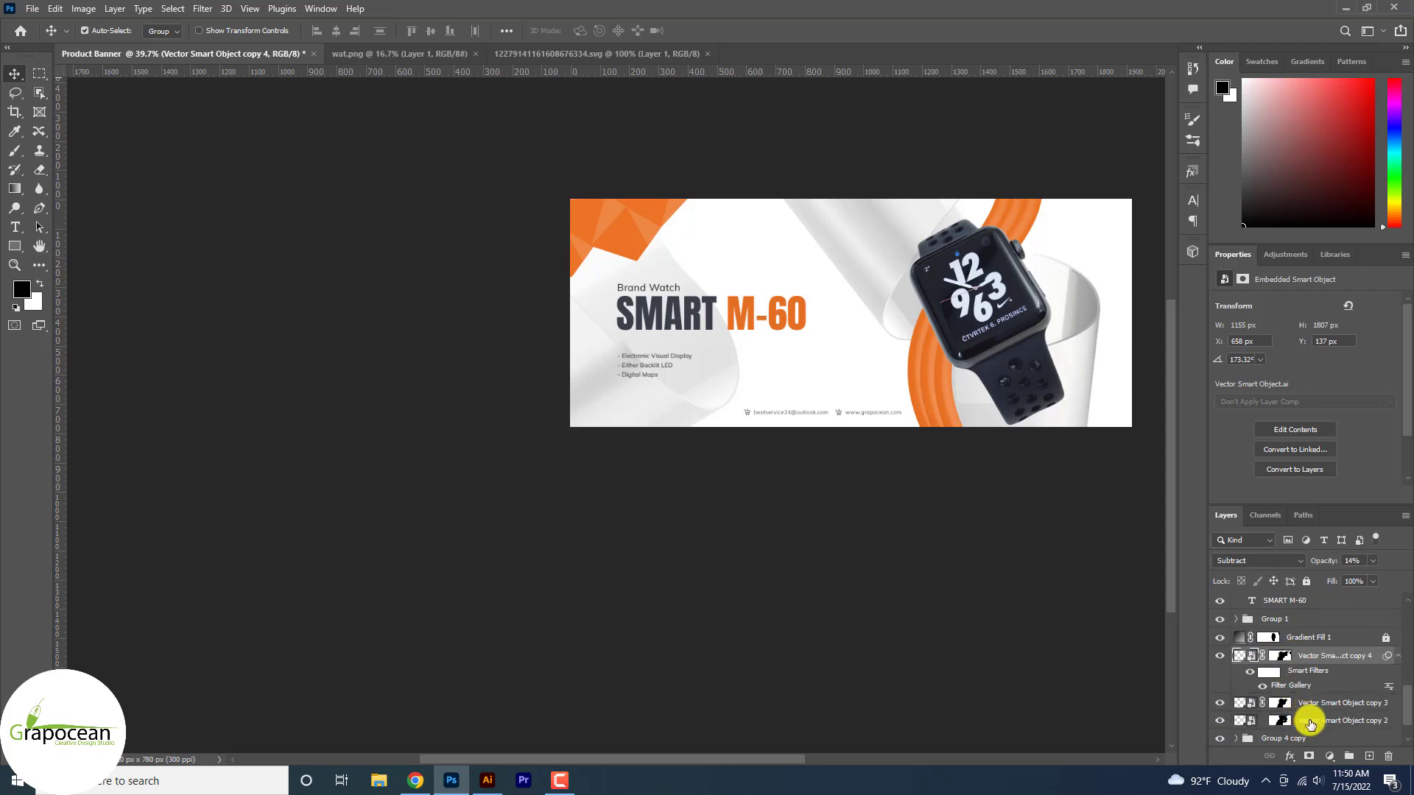
shift+click(1310, 720)
mouse_move(1315, 704)
mouse_down()
mouse_move(1313, 508)
mouse_move(1294, 595)
mouse_up()
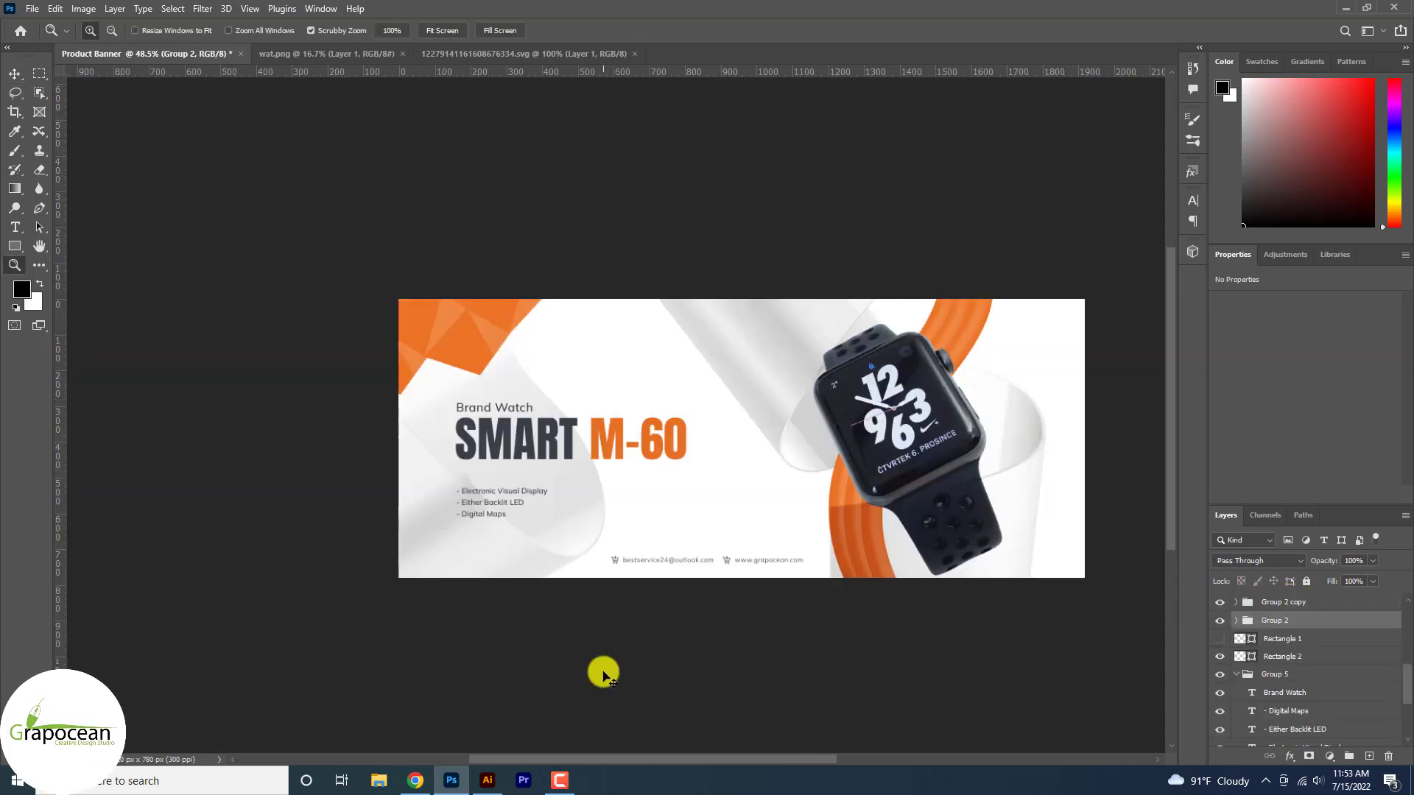
alt+click(604, 674)
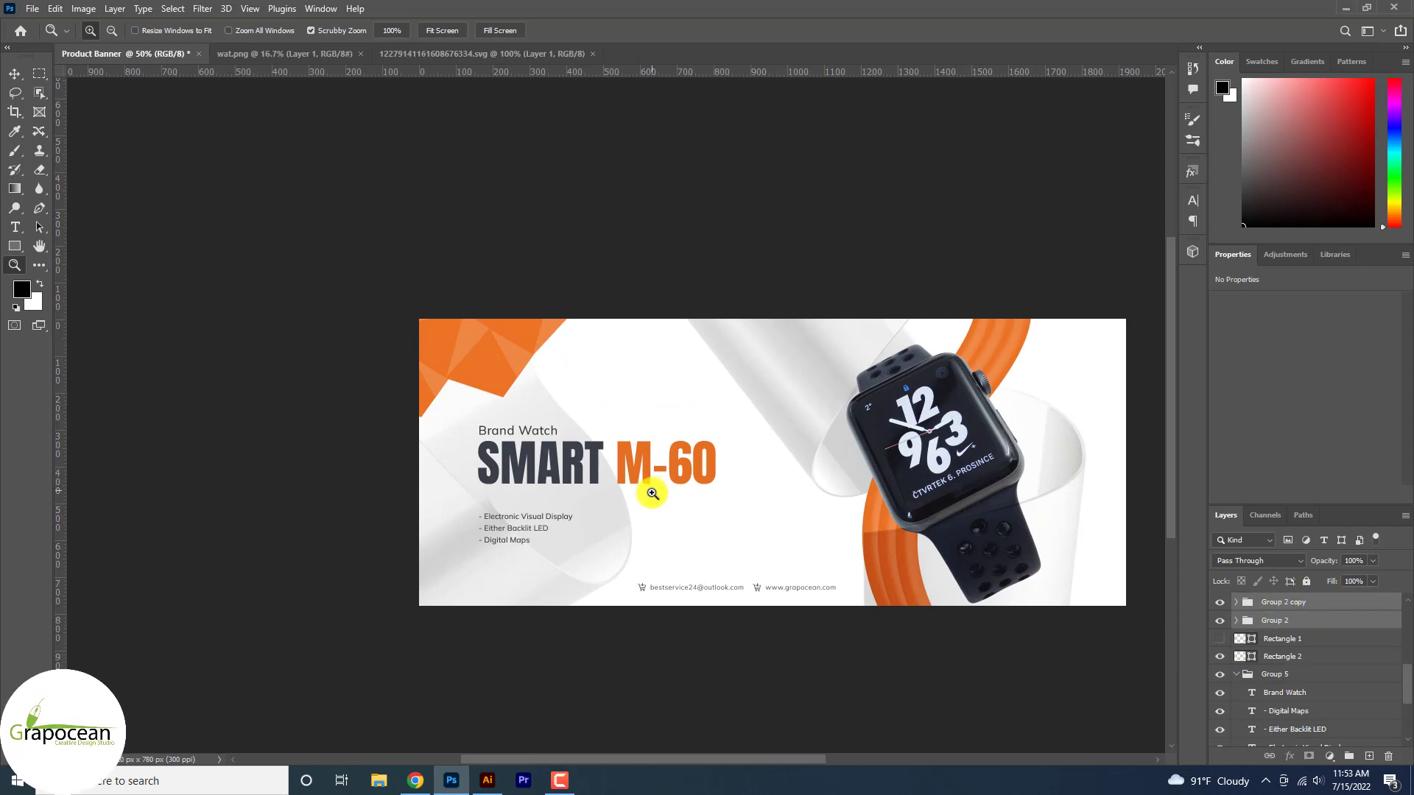
Shift the orange triangle group slightly up-left, then zoom in to review the banner.
key(ctrl+t)
drag(473, 398, 523, 322)
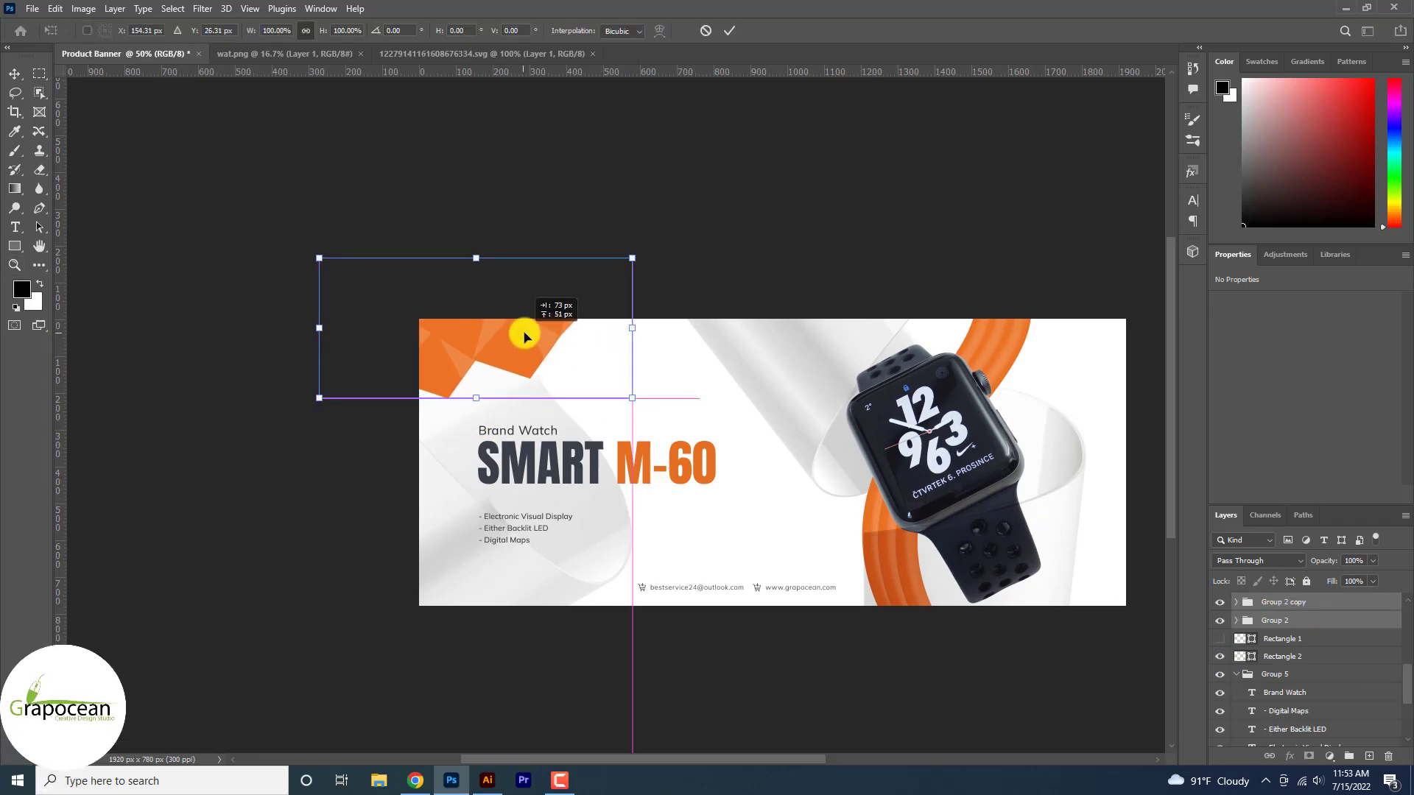
click(731, 32)
key(z)
drag(632, 462, 763, 505)
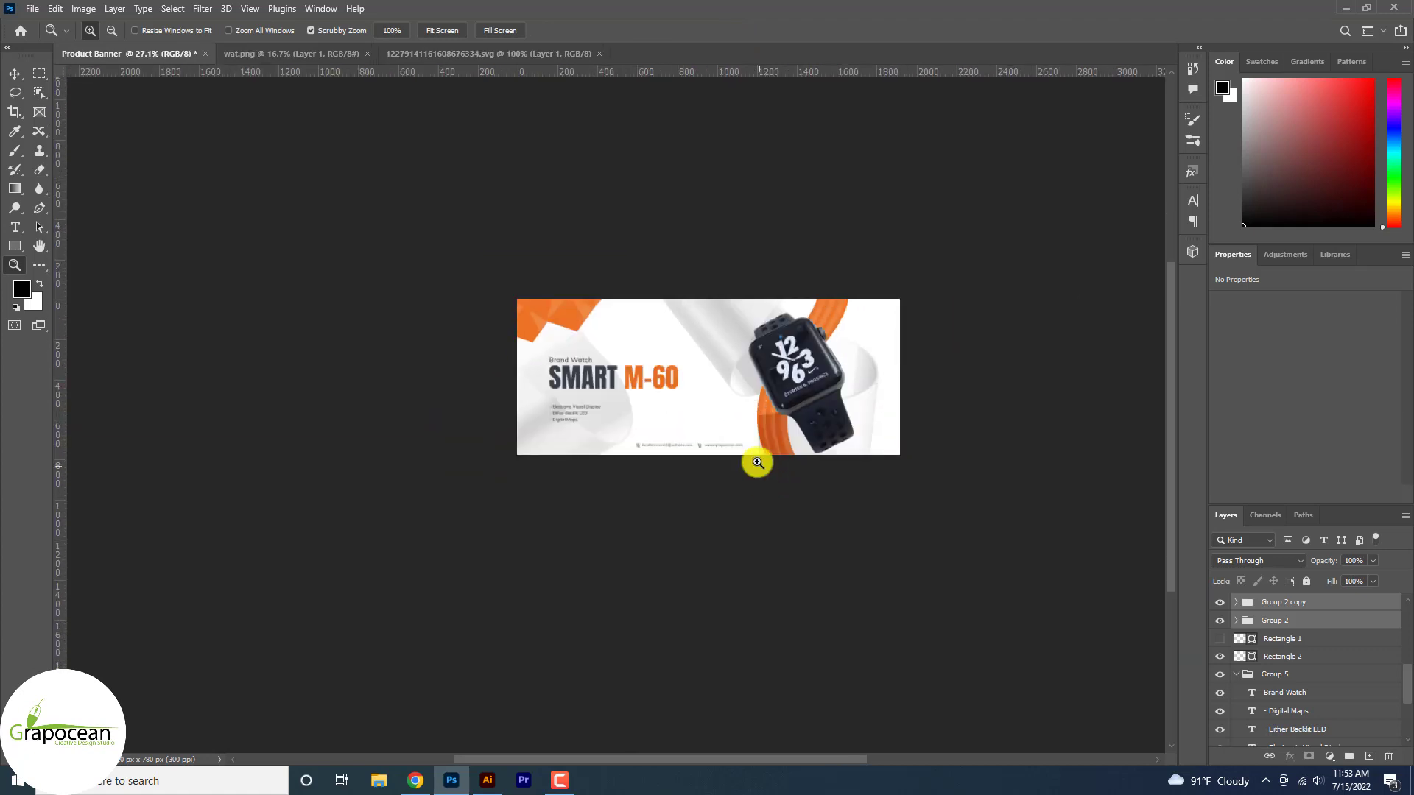